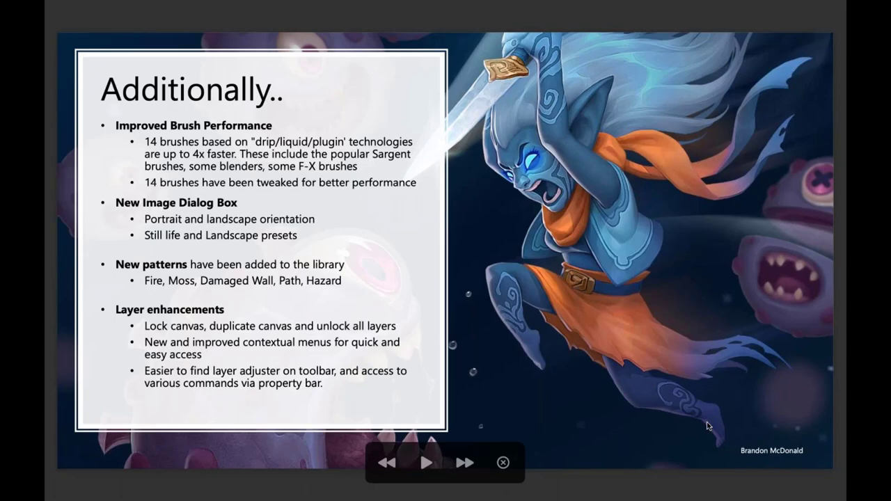
# Close the overview presentation and switch to Painter Essentials 8
pyautogui.press('Escape')
pyautogui.press('super+w')
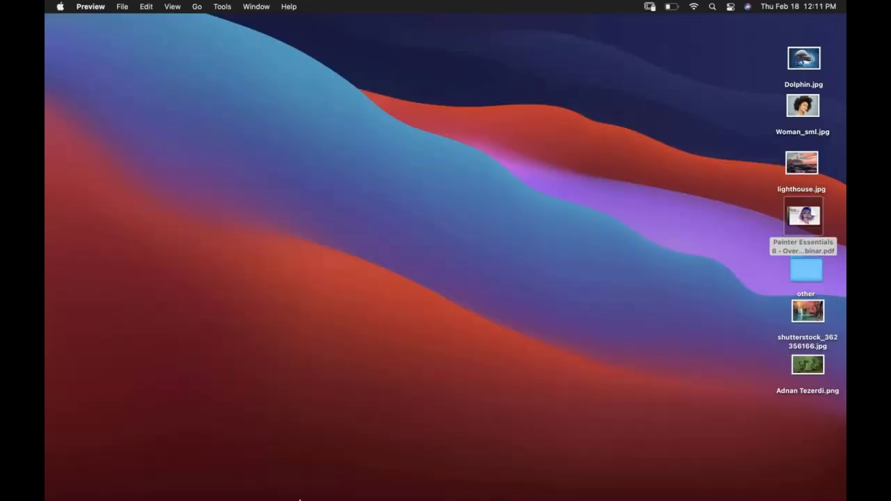
pyautogui.moveTo(47, 448)
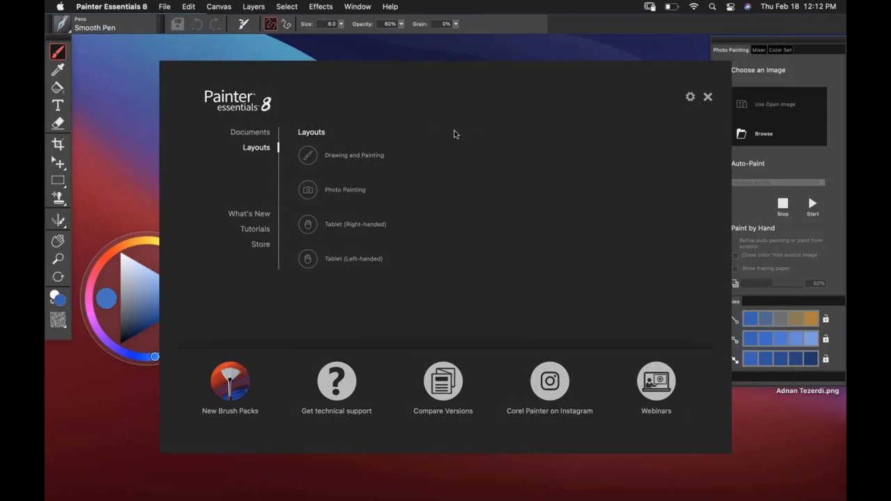
# Look through the welcome screen's Documents, Layouts, What's New and Tutorials pages
pyautogui.click(259, 134)
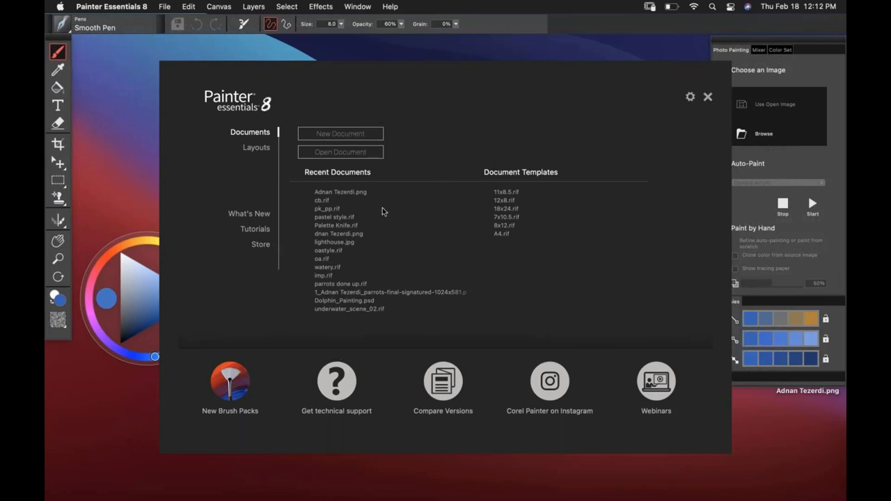
pyautogui.click(256, 149)
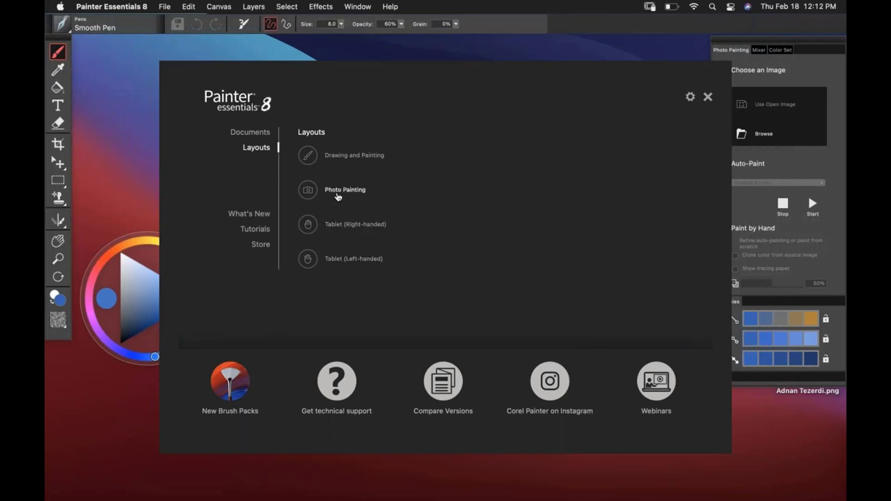
pyautogui.click(238, 216)
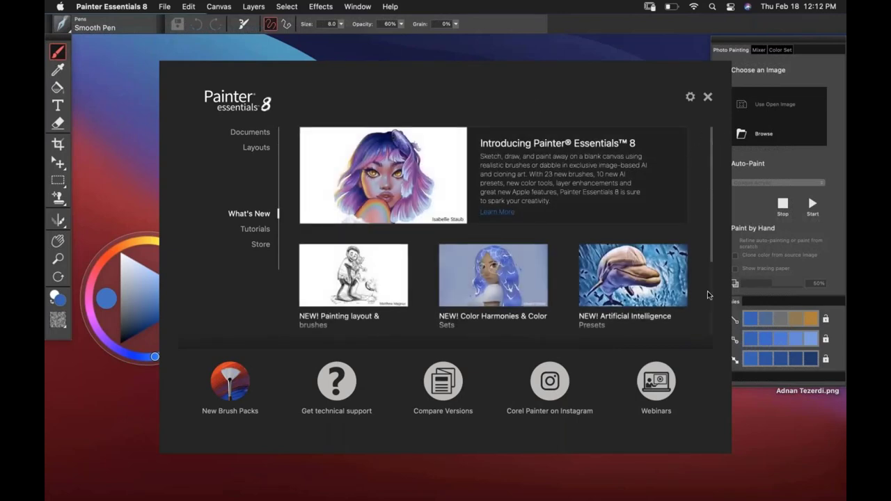
pyautogui.click(255, 231)
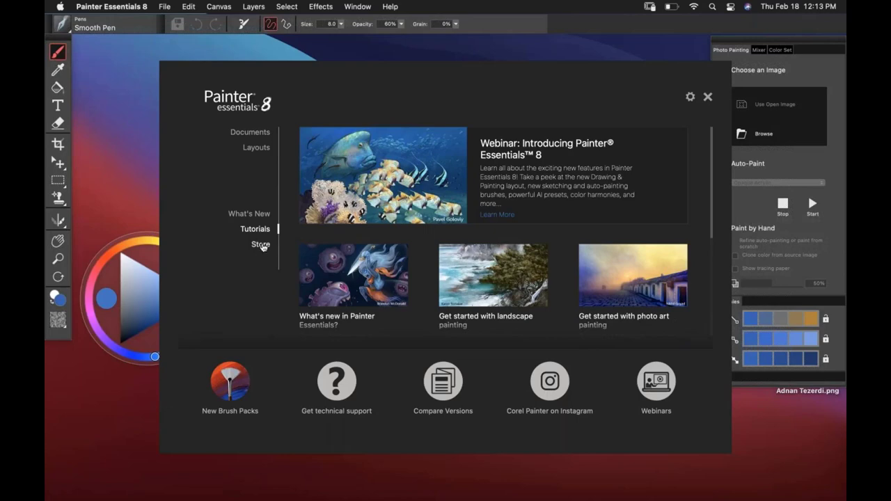
# Load the Drawing and Painting layout and move the palette group slightly inward from the screen edge
pyautogui.click(256, 147)
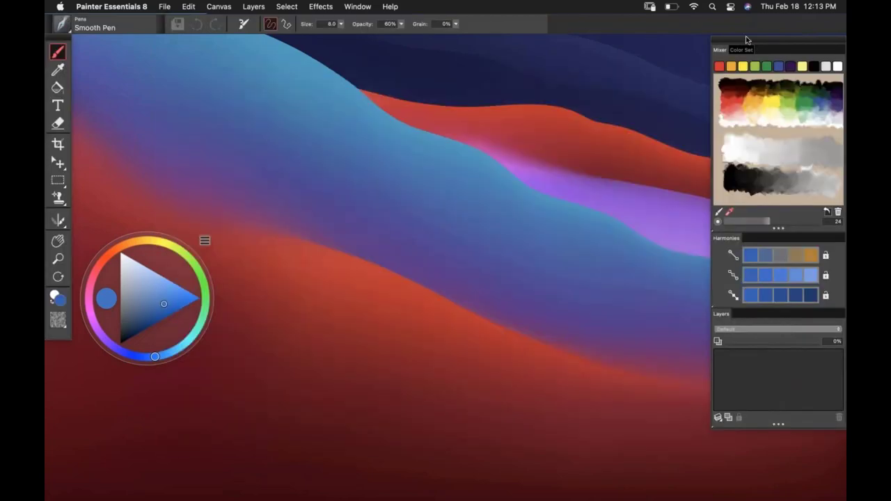
pyautogui.moveTo(743, 43); pyautogui.dragTo(722, 43)
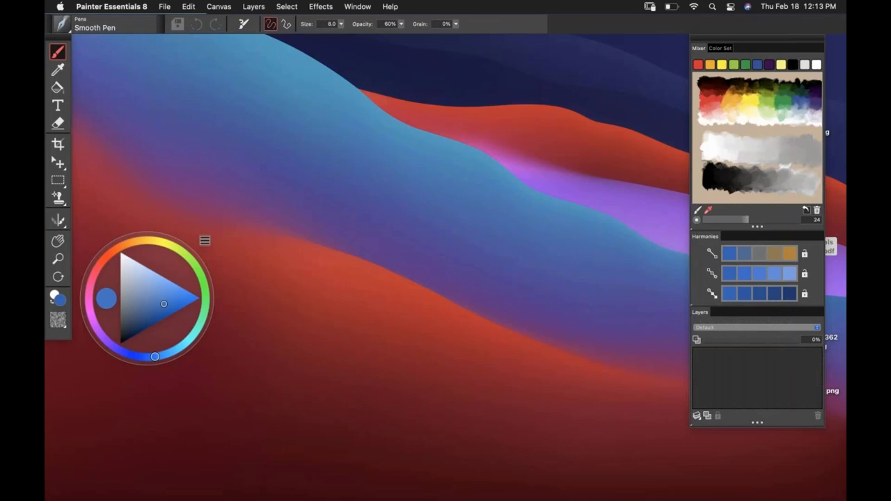
# Choose a bright cyan on the color wheel and dab it with the mixer brush on the mixer's white area
pyautogui.click(698, 210)
pyautogui.moveTo(168, 304); pyautogui.dragTo(203, 309)
pyautogui.moveTo(185, 350); pyautogui.dragTo(193, 337)
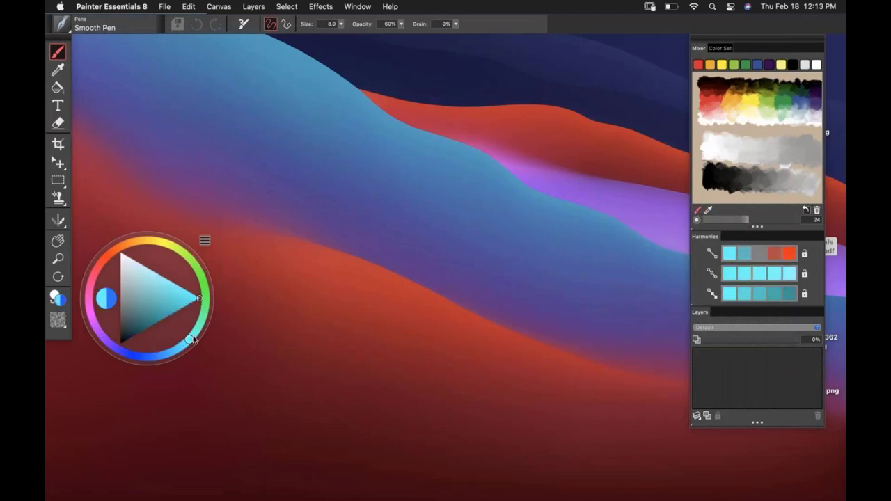
pyautogui.moveTo(712, 145); pyautogui.dragTo(723, 139)
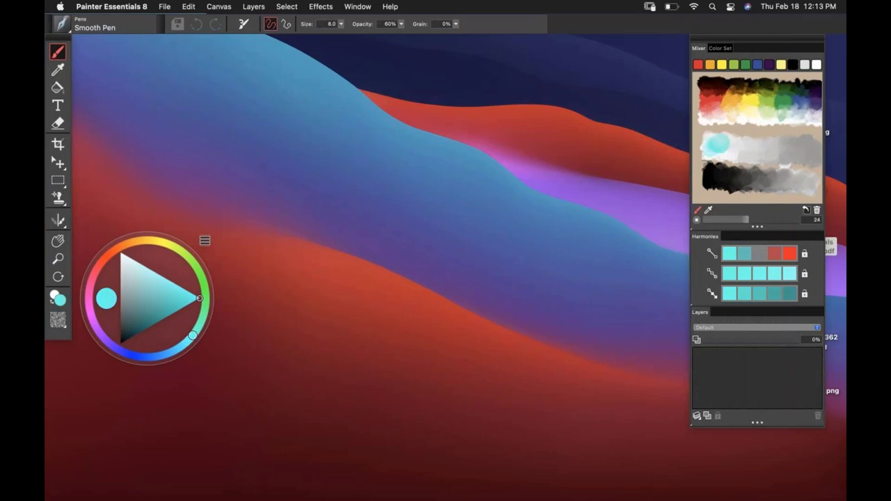
# Apply red from the mixer swatches to the mixer pad, and clear the pad
pyautogui.click(699, 65)
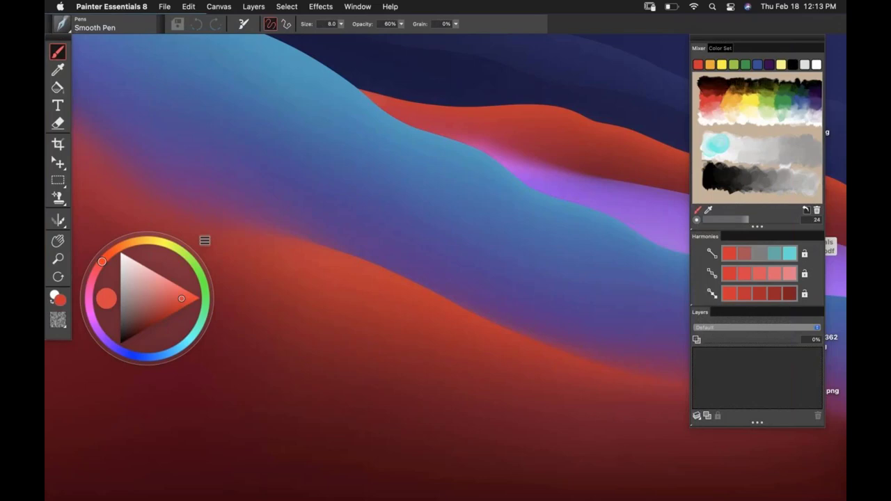
pyautogui.moveTo(736, 130); pyautogui.dragTo(748, 138)
pyautogui.click(807, 212)
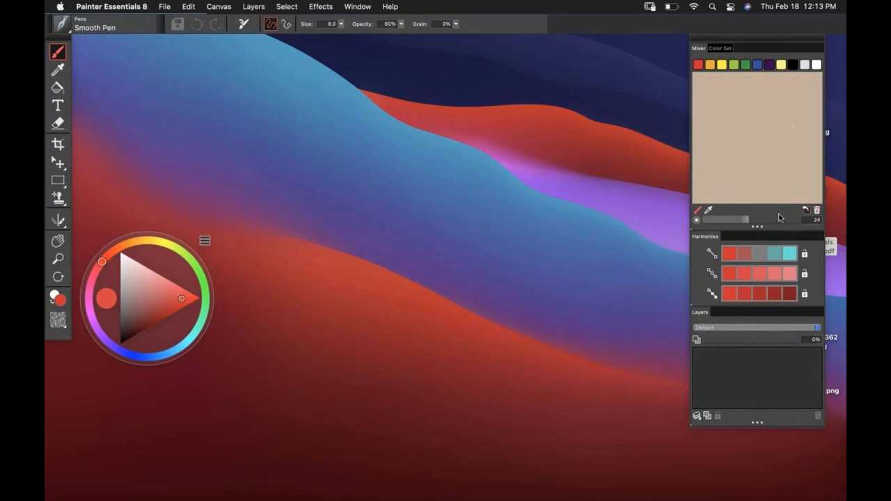
# Paint separate pale red, bright red and green dabs on the blank mixer pad
pyautogui.click(740, 117)
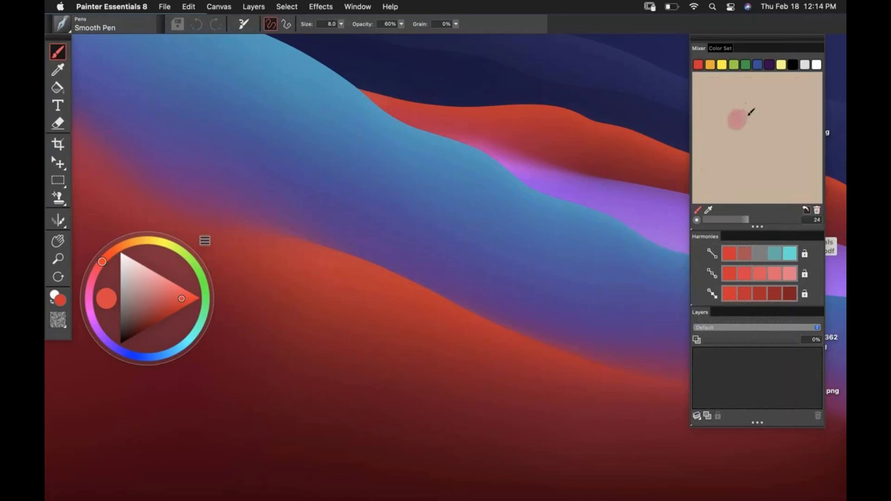
pyautogui.moveTo(715, 104)
pyautogui.mouseDown()
pyautogui.moveTo(725, 91)
pyautogui.moveTo(731, 98)
pyautogui.moveTo(744, 85)
pyautogui.moveTo(771, 87)
pyautogui.mouseUp()
pyautogui.click(746, 65)
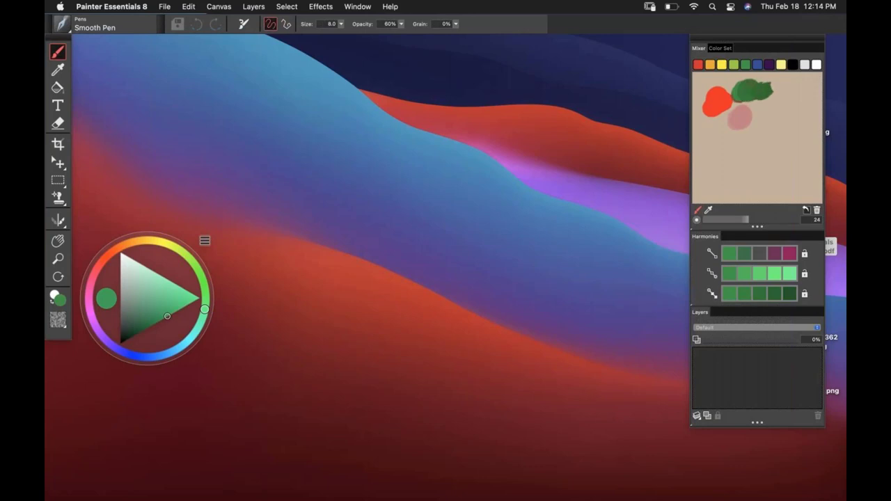
# Set the mixer brush size to 50 and paint a large dark purple dab beside the other colors
pyautogui.moveTo(746, 219); pyautogui.dragTo(799, 219)
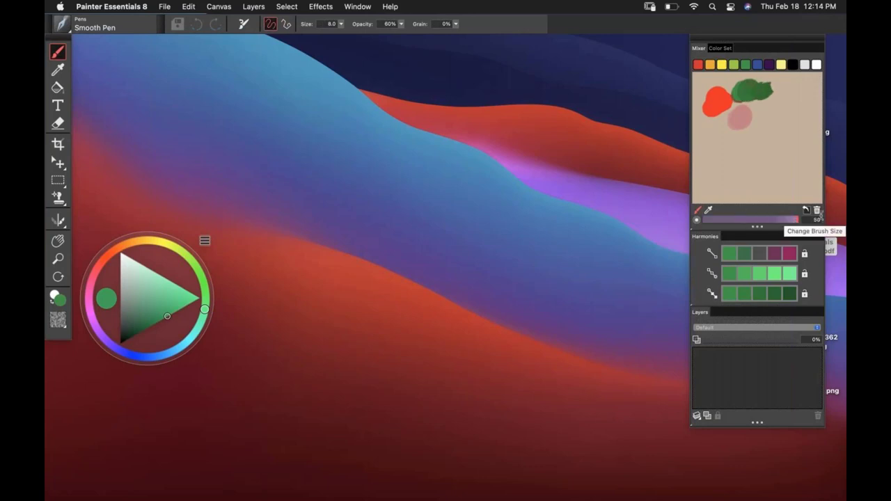
pyautogui.click(771, 67)
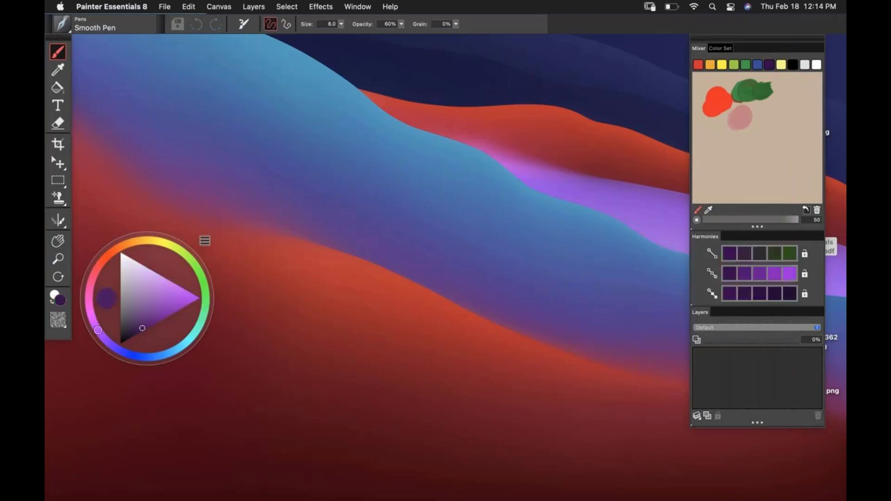
pyautogui.moveTo(764, 115)
pyautogui.mouseDown()
pyautogui.moveTo(777, 133)
pyautogui.moveTo(781, 122)
pyautogui.mouseUp()
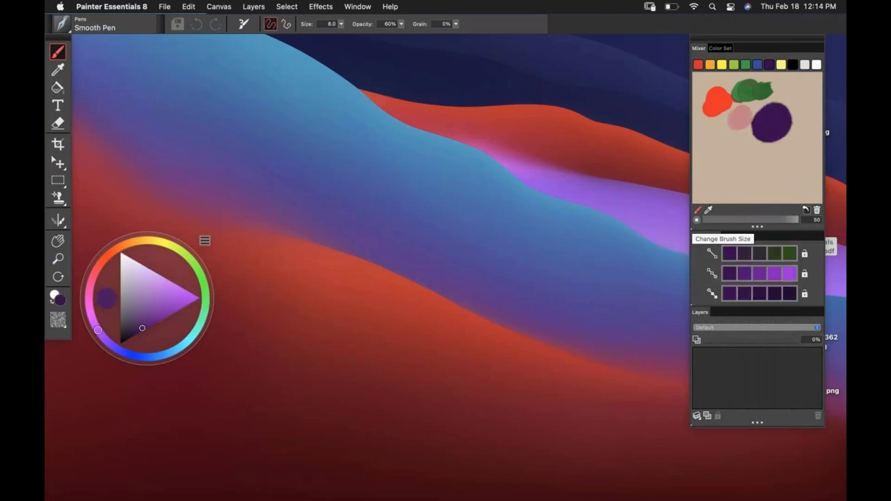
# Sample the pale pink and the green dab from the mixer pad as the current color
pyautogui.click(709, 211)
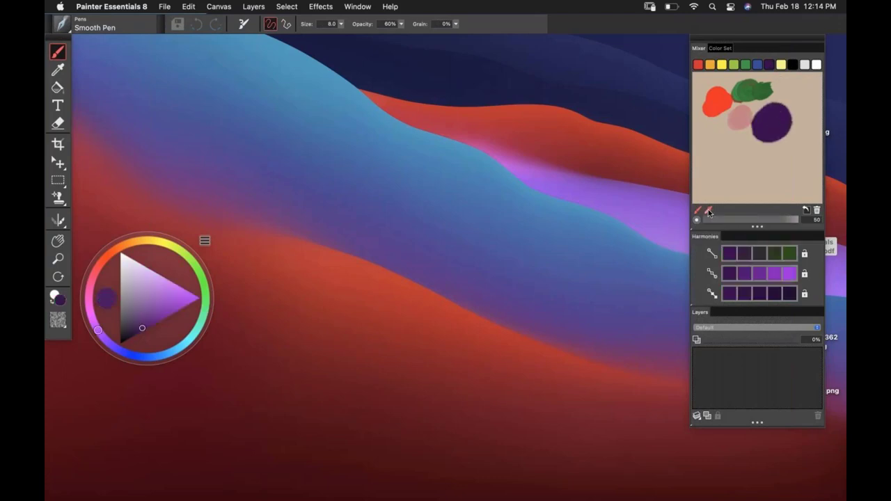
pyautogui.click(740, 117)
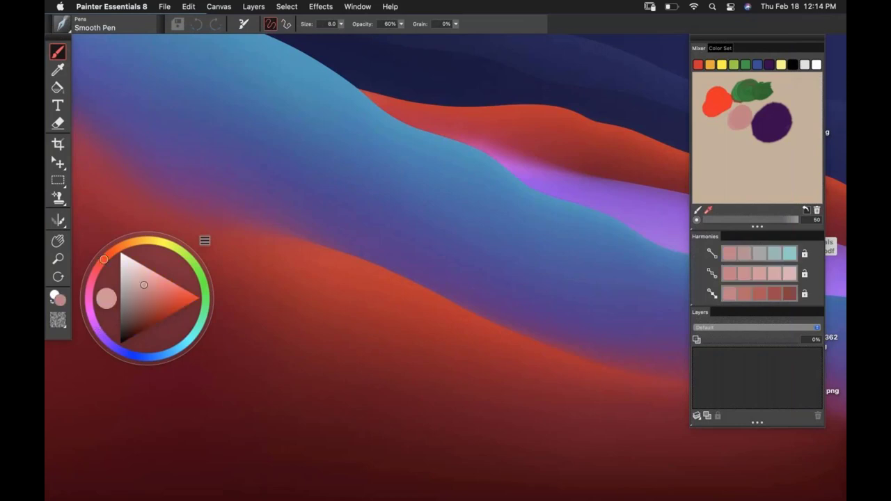
pyautogui.click(746, 91)
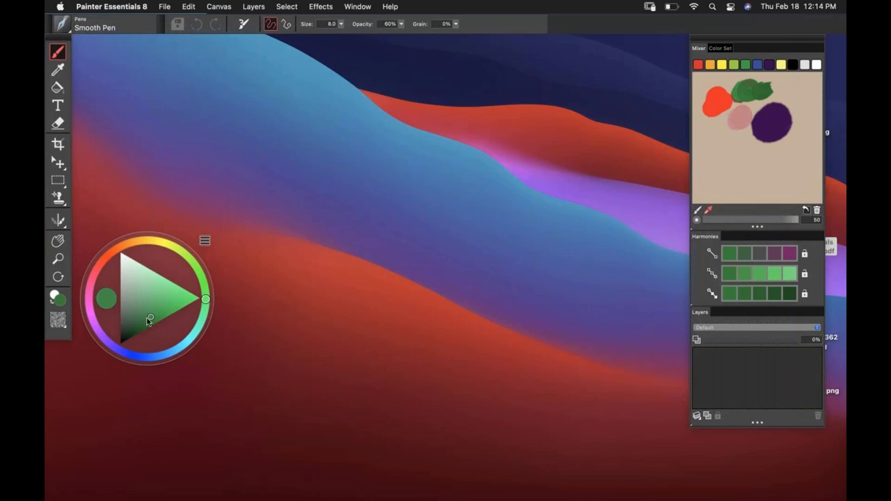
# Reset the mixer pad to its default colors and dab green on a blank area beside them
pyautogui.click(806, 211)
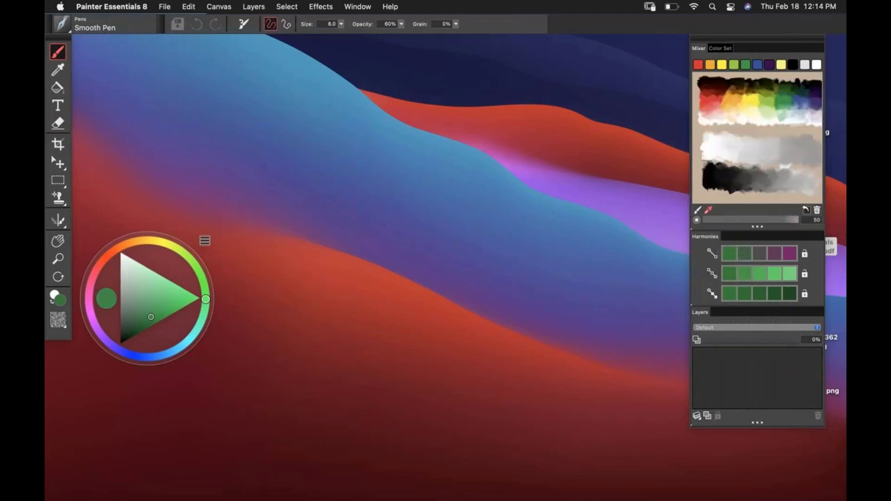
pyautogui.moveTo(727, 129)
pyautogui.mouseDown()
pyautogui.moveTo(773, 132)
pyautogui.moveTo(724, 105)
pyautogui.moveTo(752, 129)
pyautogui.moveTo(789, 130)
pyautogui.moveTo(740, 132)
pyautogui.moveTo(787, 130)
pyautogui.mouseUp()
pyautogui.click(709, 210)
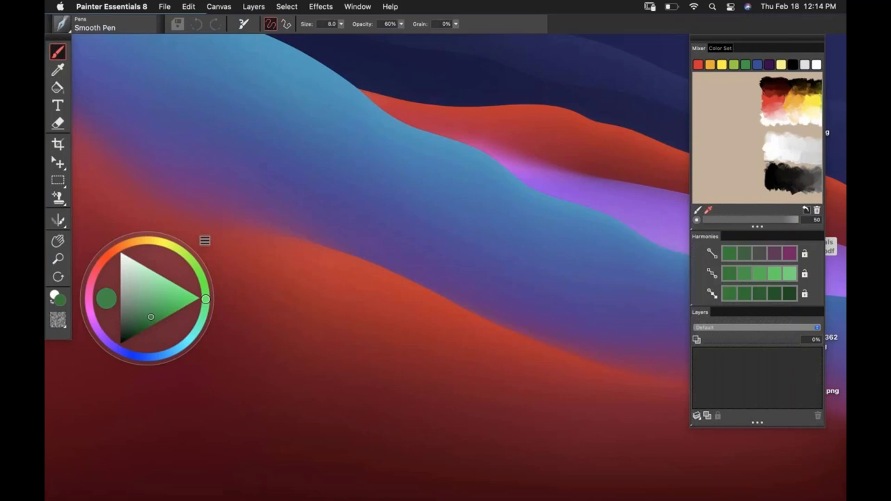
pyautogui.click(698, 210)
pyautogui.moveTo(717, 103); pyautogui.dragTo(735, 117)
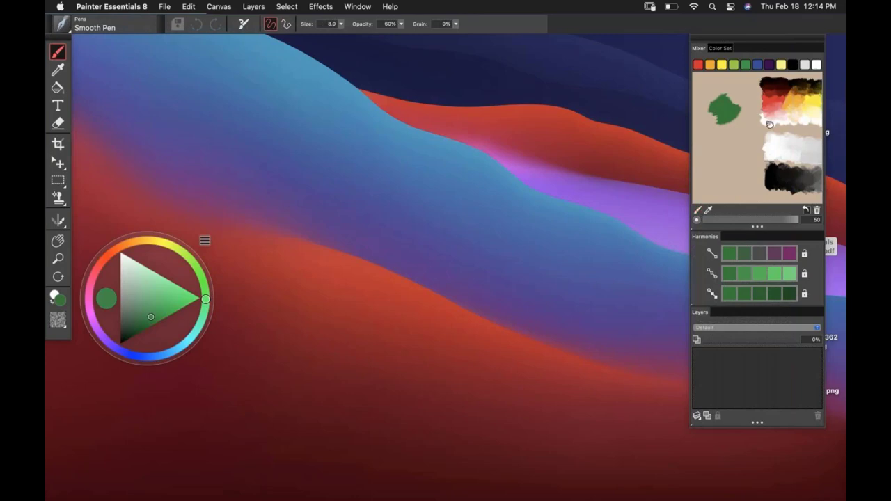
pyautogui.moveTo(770, 124); pyautogui.dragTo(710, 125)
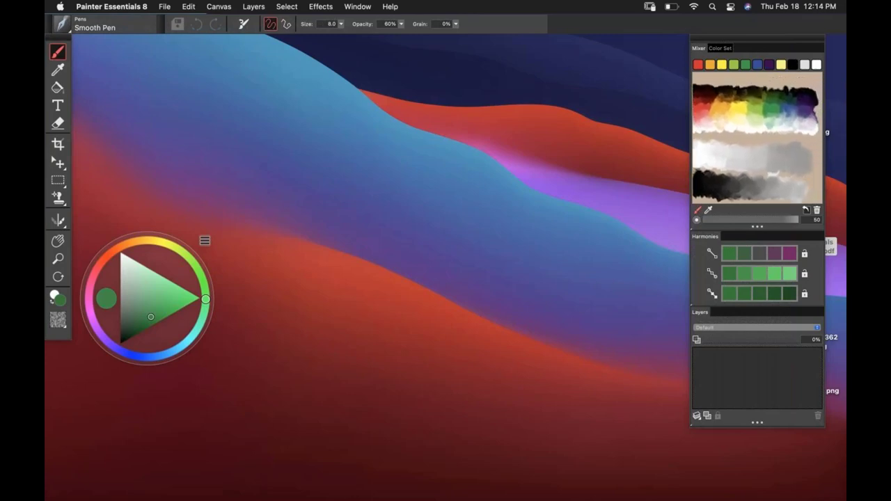
# Show the color set and hide its Painter Colors and Pastels libraries
pyautogui.click(720, 48)
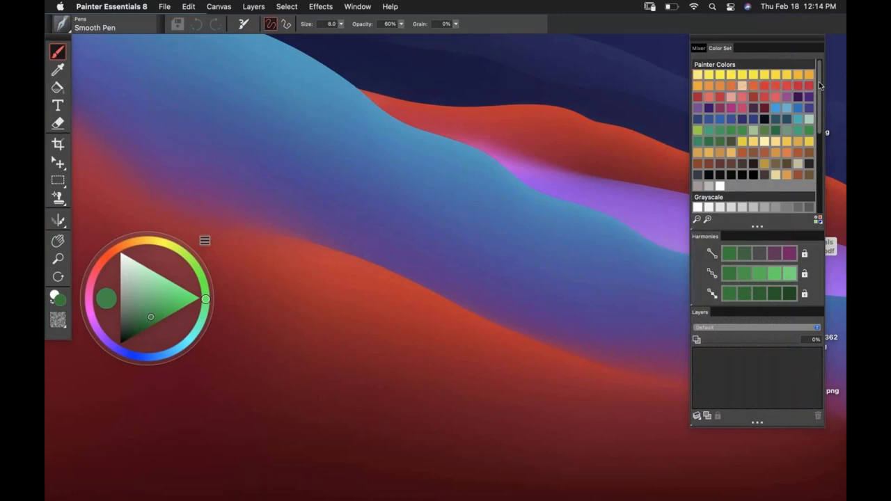
pyautogui.moveTo(820, 85); pyautogui.dragTo(820, 169)
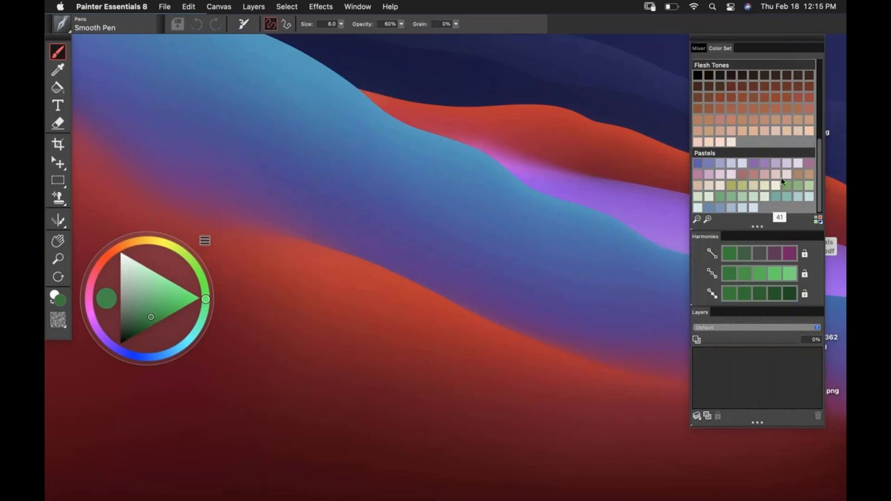
pyautogui.click(819, 221)
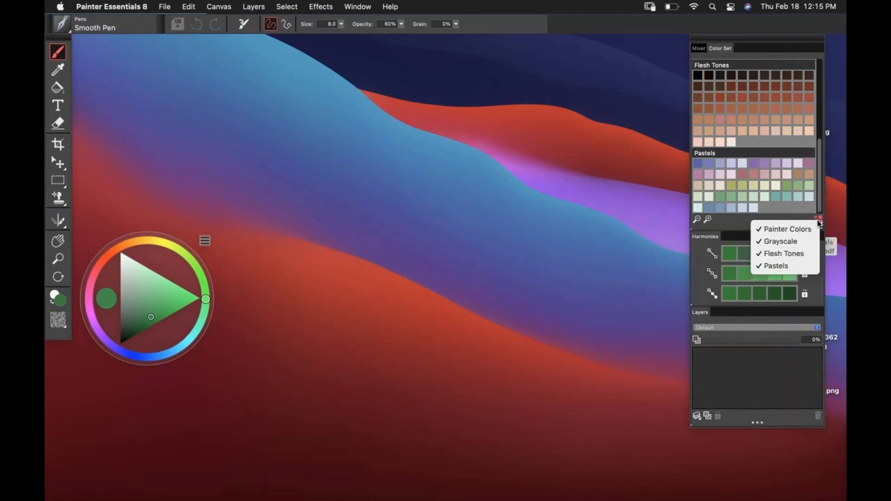
pyautogui.click(777, 229)
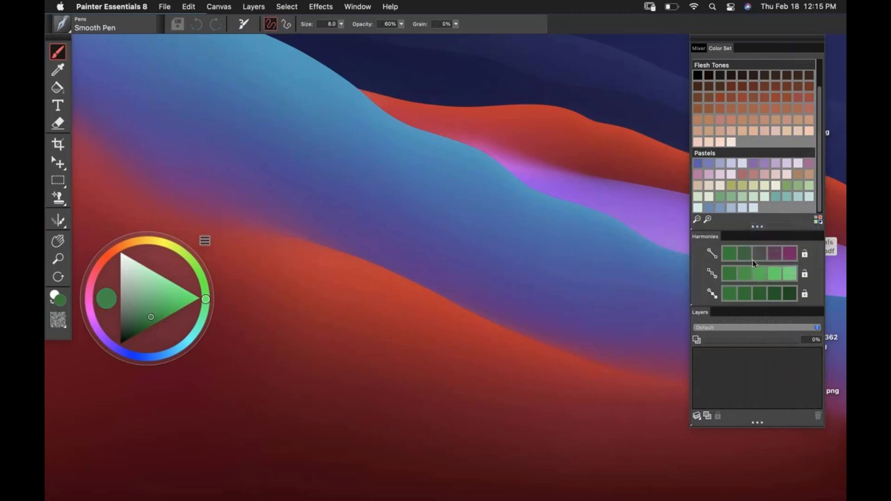
pyautogui.click(819, 221)
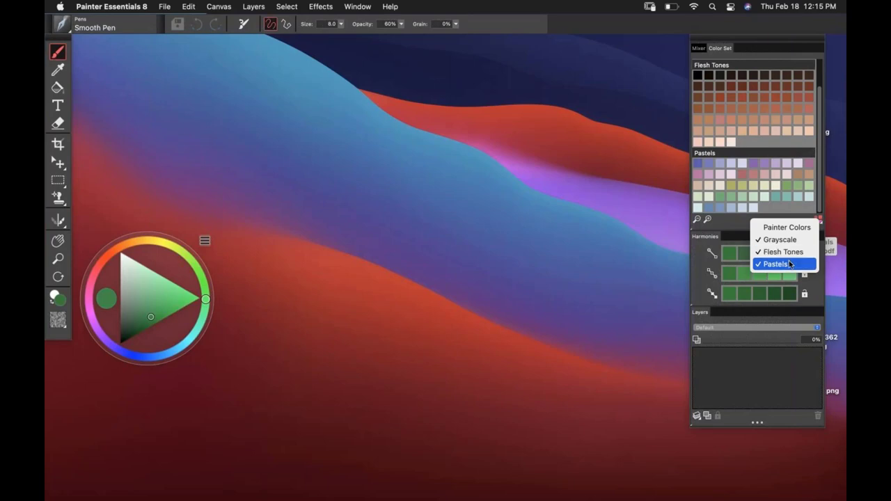
pyautogui.click(790, 264)
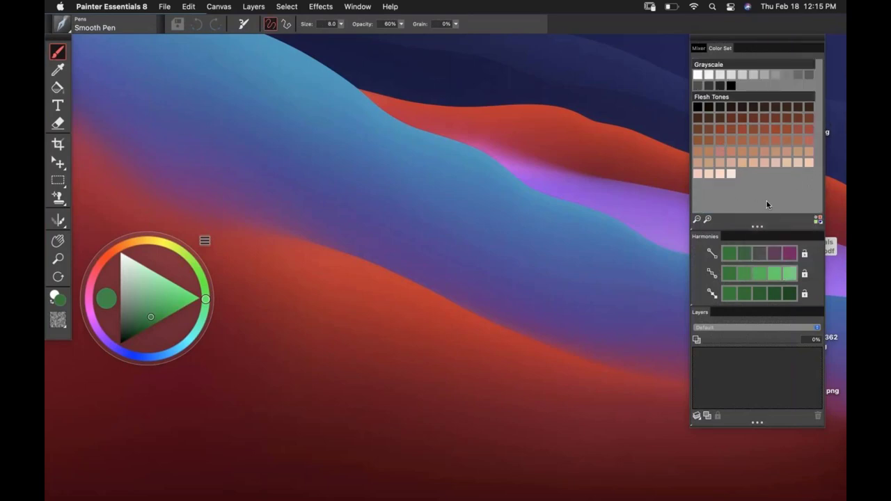
# Show the Painter Colors and Pastels libraries in the color set again
pyautogui.click(819, 221)
pyautogui.click(790, 227)
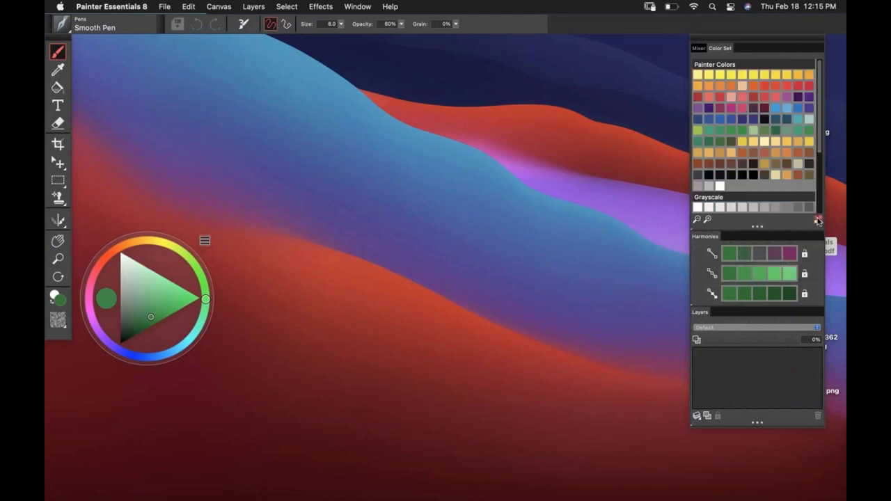
pyautogui.click(819, 221)
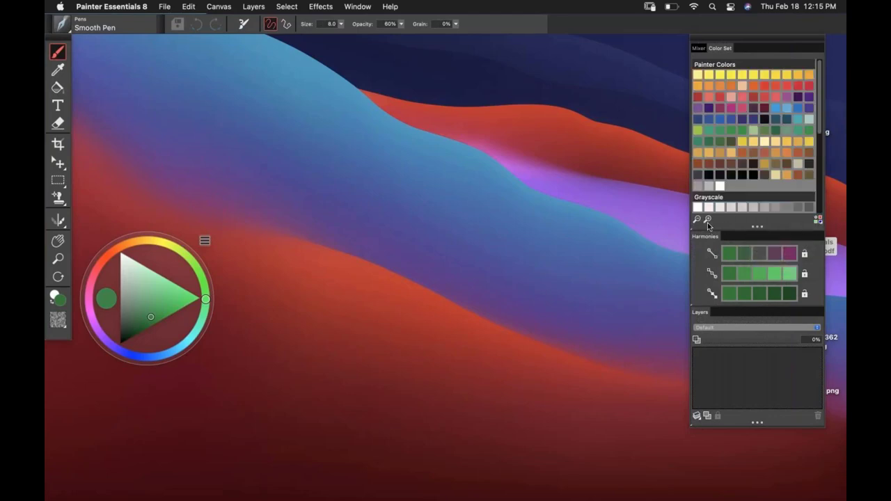
# Try smaller and larger swatch sizes in the color set
pyautogui.click(696, 221)
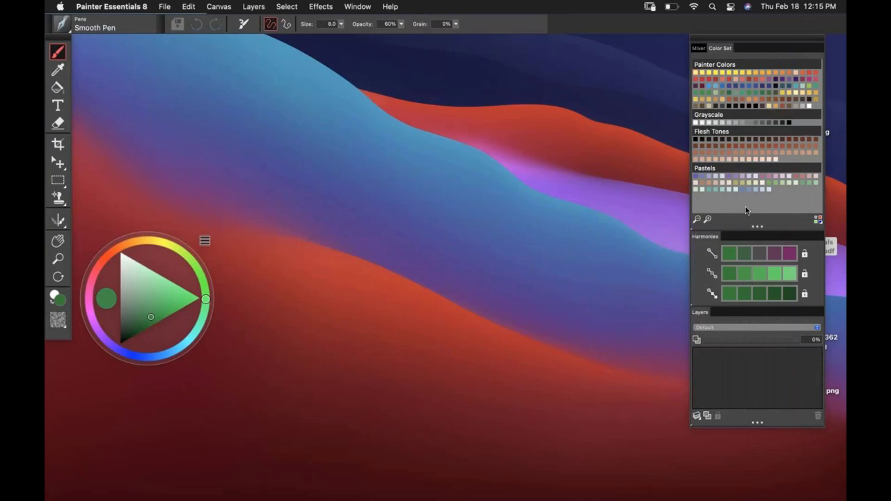
pyautogui.click(708, 220)
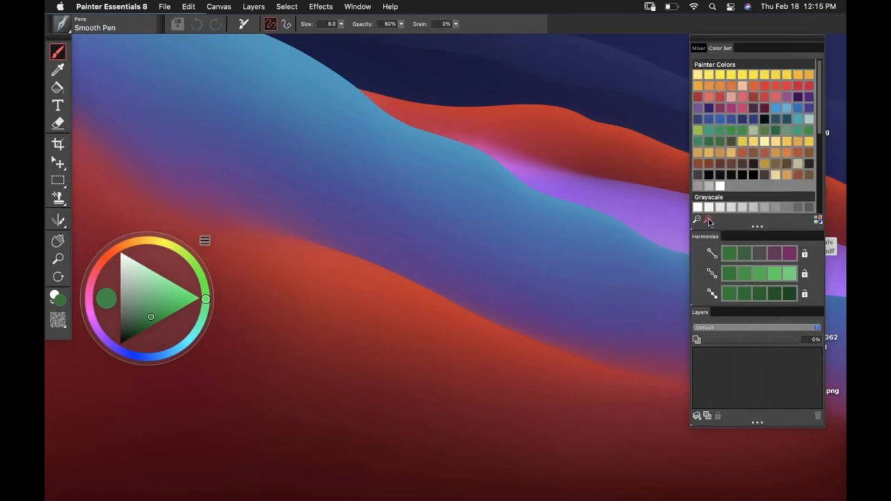
pyautogui.click(709, 222)
pyautogui.click(698, 221)
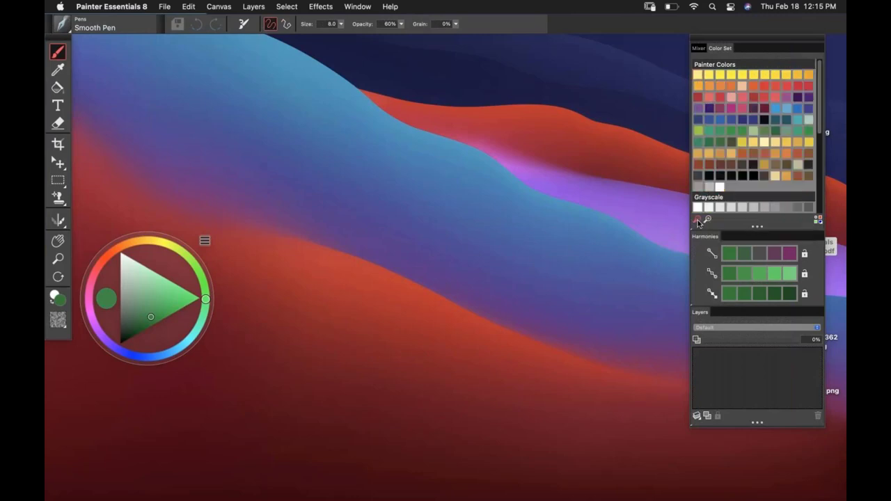
# Shrink the color set's swatches to a compact size and enlarge them again
pyautogui.click(697, 221)
pyautogui.click(698, 221)
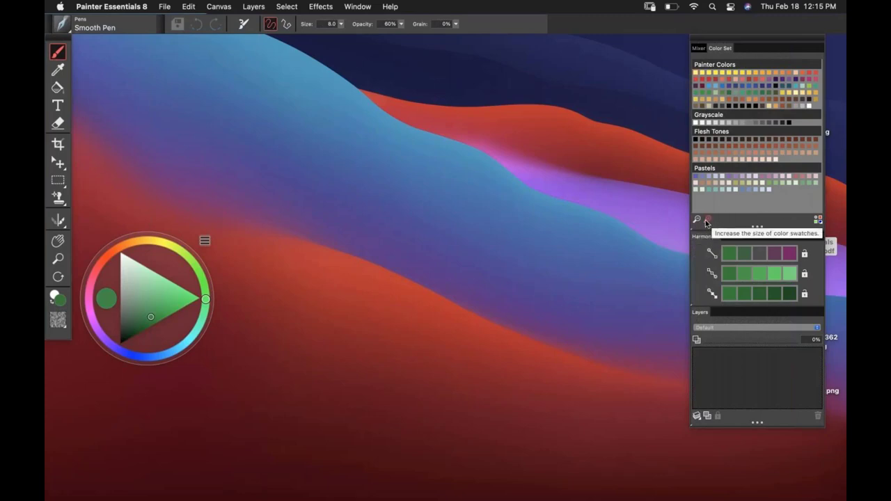
pyautogui.click(707, 222)
pyautogui.click(708, 221)
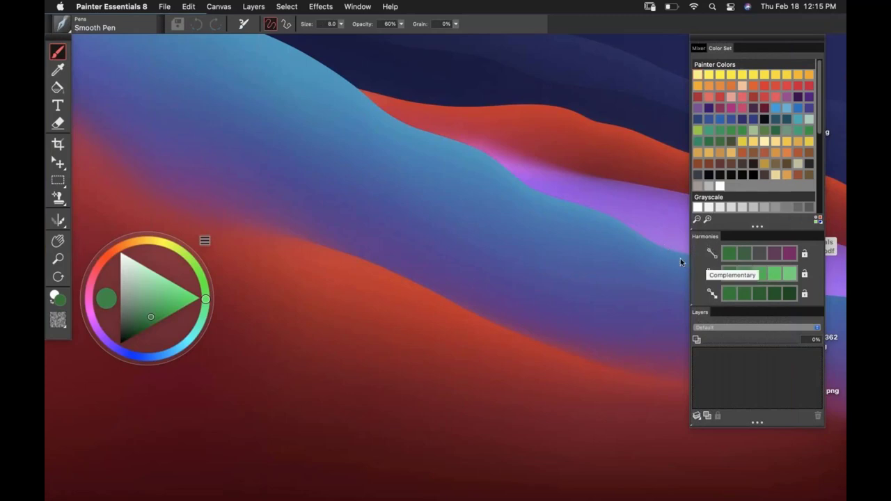
# Lock the complementary harmony of a light blue swatch, and change the current color to light green
pyautogui.click(788, 112)
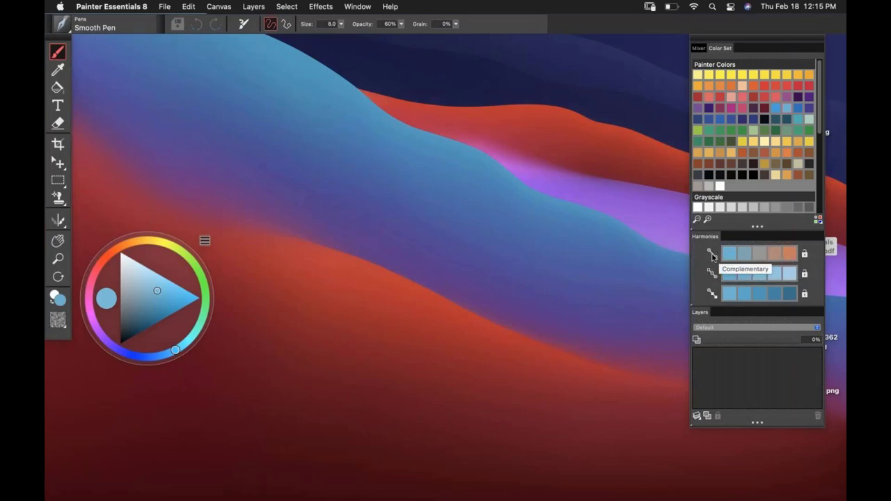
pyautogui.click(805, 255)
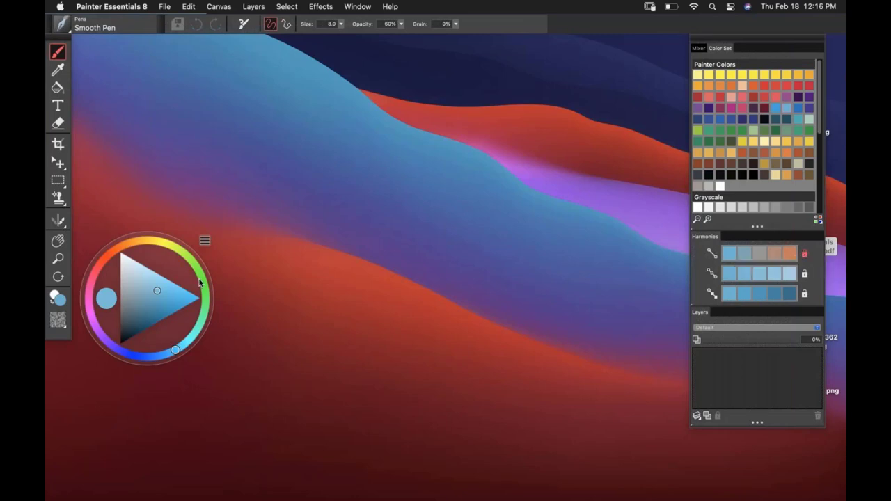
pyautogui.click(205, 302)
pyautogui.moveTo(170, 300)
pyautogui.mouseDown()
pyautogui.moveTo(133, 321)
pyautogui.moveTo(170, 258)
pyautogui.moveTo(169, 280)
pyautogui.mouseUp()
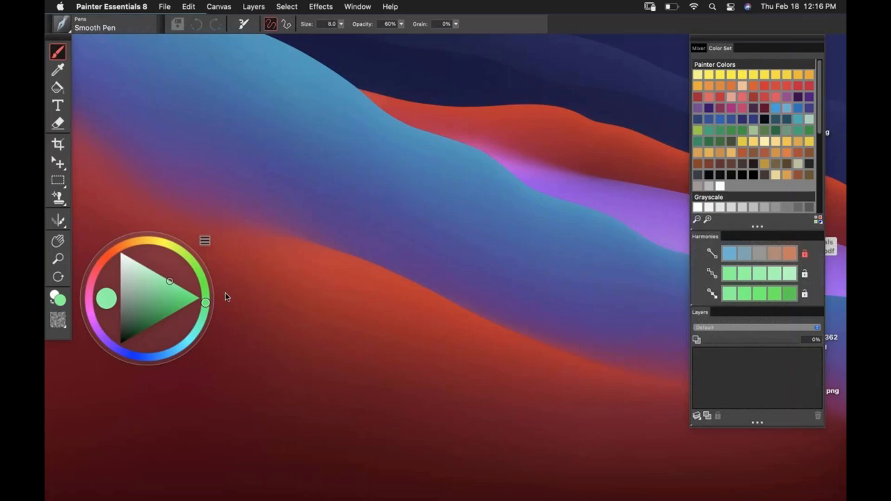
# Change the current color to a saturated blue on the color wheel and unlock the complementary harmony
pyautogui.moveTo(158, 357); pyautogui.dragTo(149, 357)
pyautogui.moveTo(171, 310)
pyautogui.mouseDown()
pyautogui.moveTo(181, 298)
pyautogui.moveTo(187, 303)
pyautogui.mouseUp()
pyautogui.click(805, 254)
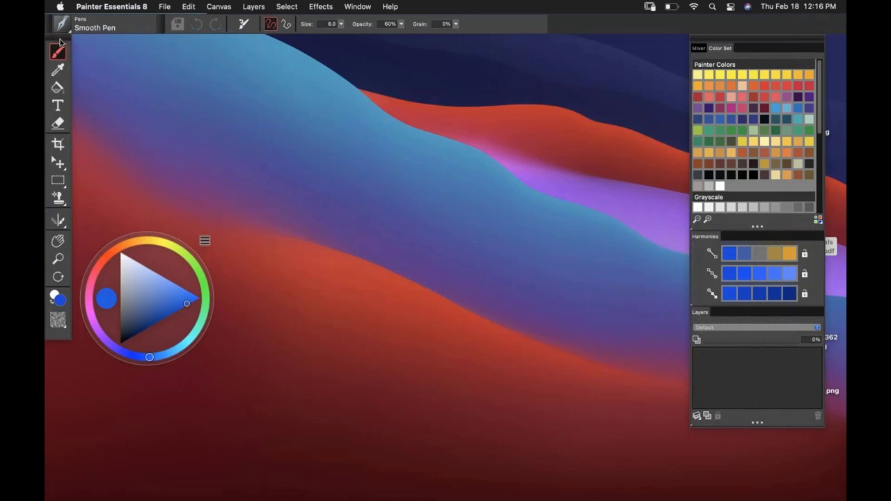
# Switch to the layer adjuster tool and choose the second paper texture in the fourth row
pyautogui.moveTo(60, 42)
pyautogui.mouseDown()
pyautogui.moveTo(167, 54)
pyautogui.moveTo(74, 54)
pyautogui.moveTo(63, 46)
pyautogui.mouseUp()
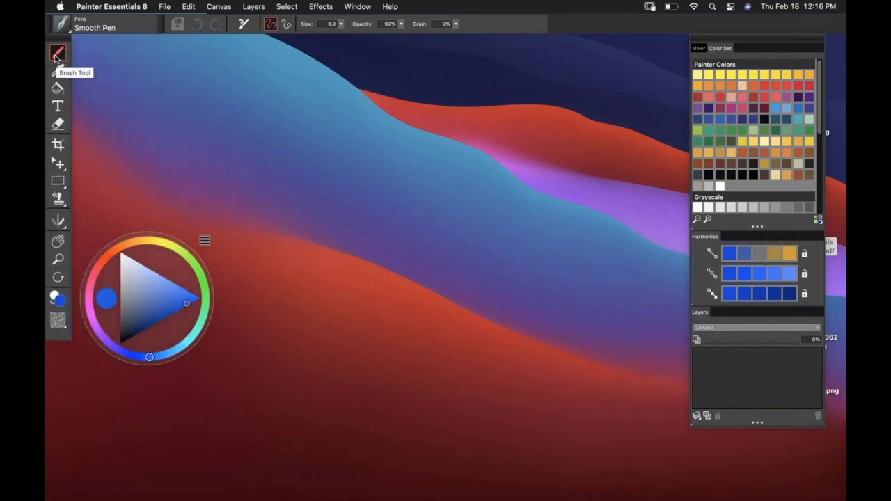
pyautogui.click(58, 181)
pyautogui.click(58, 163)
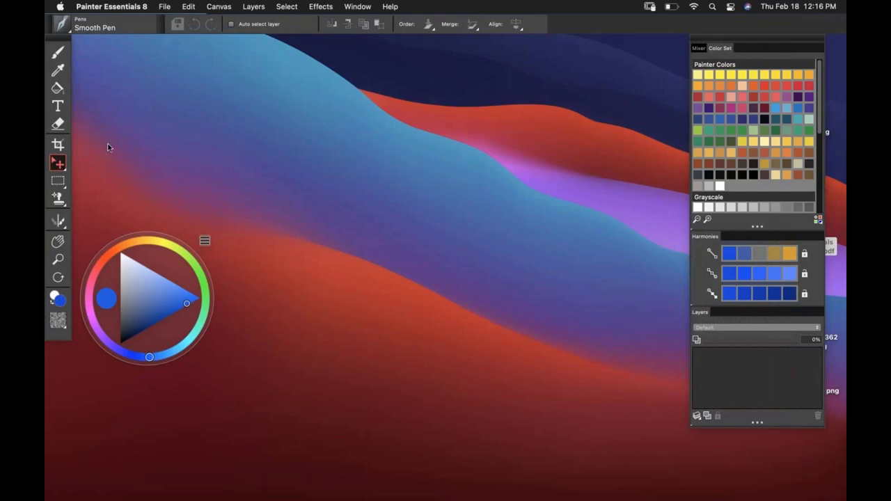
pyautogui.click(58, 319)
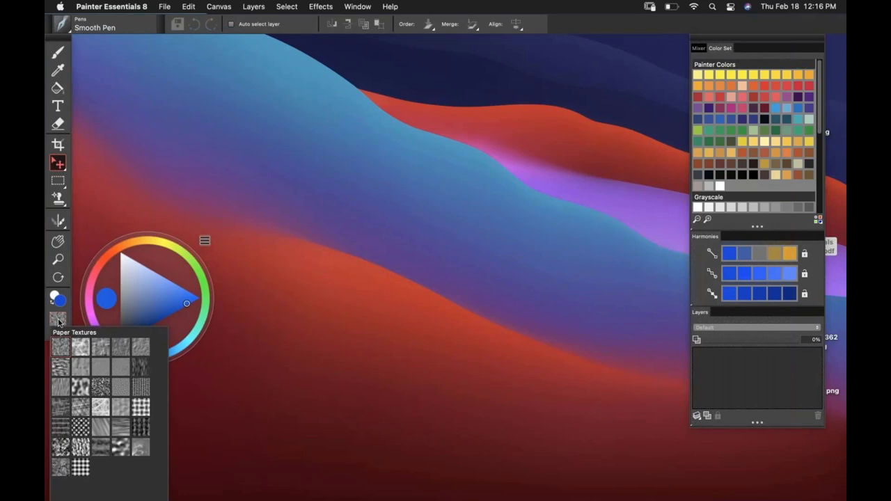
pyautogui.click(82, 406)
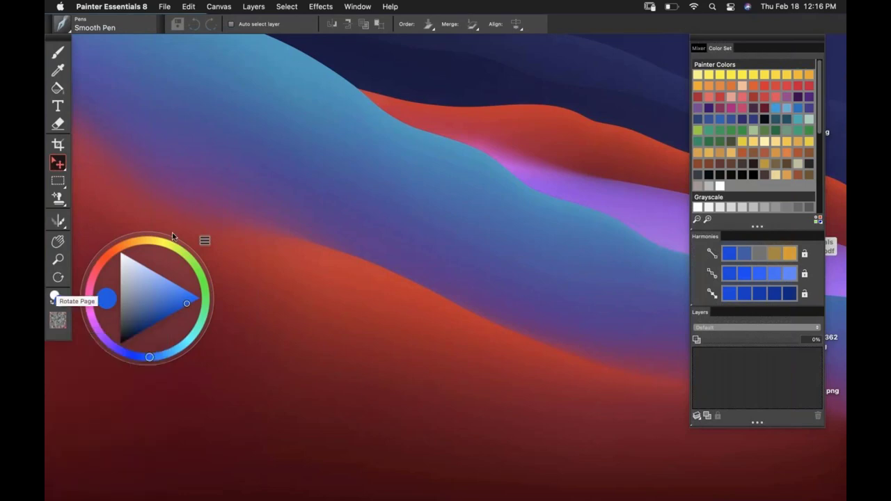
# Shrink the floating color wheel to about 60 percent of its size and move it higher, near the toolbox
pyautogui.moveTo(173, 261); pyautogui.dragTo(307, 234)
pyautogui.moveTo(400, 283); pyautogui.dragTo(195, 178)
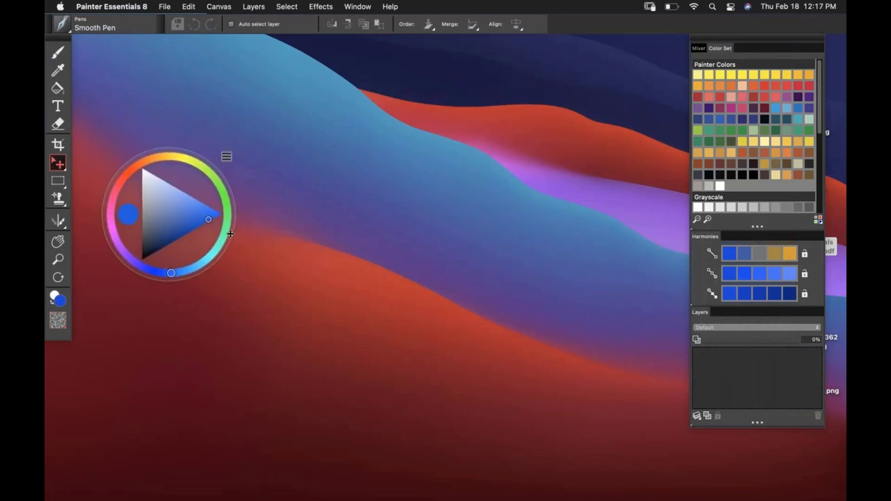
pyautogui.moveTo(230, 234)
pyautogui.mouseDown()
pyautogui.moveTo(205, 232)
pyautogui.moveTo(234, 234)
pyautogui.moveTo(251, 132)
pyautogui.moveTo(224, 234)
pyautogui.mouseUp()
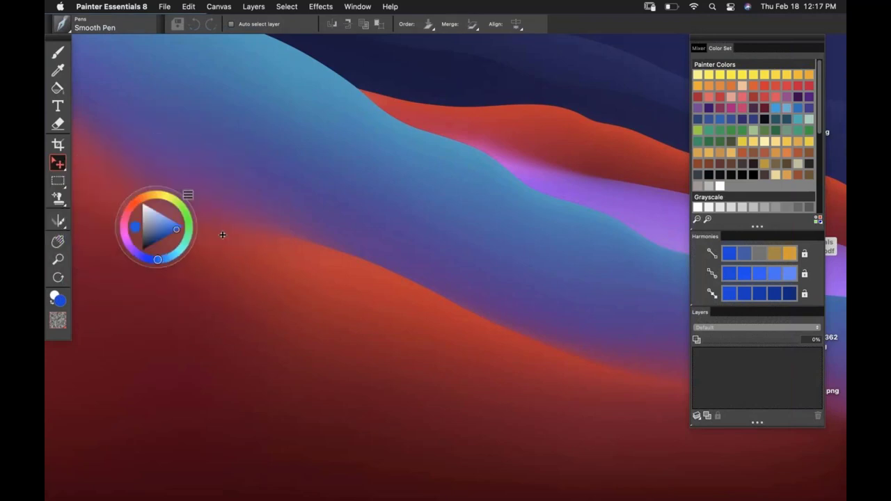
pyautogui.moveTo(172, 213); pyautogui.dragTo(180, 138)
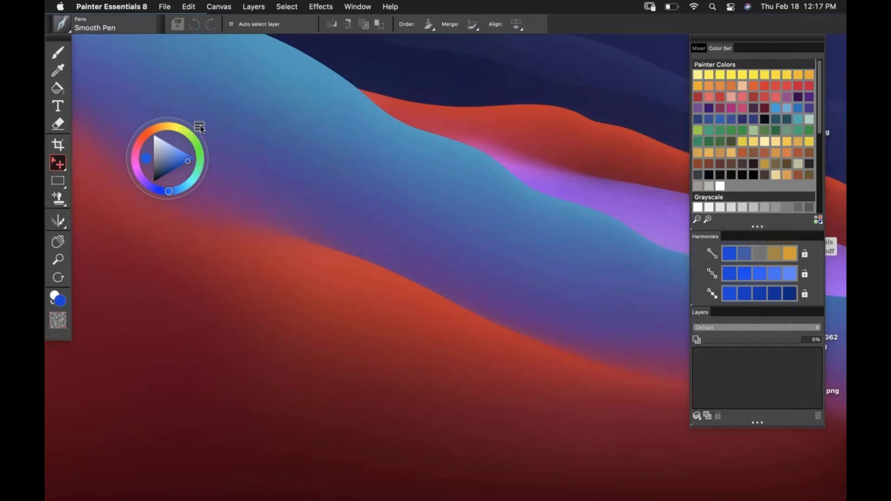
# View the color wheel's options, and back in Painter Essentials 8 move the wheel below the toolbox
pyautogui.click(200, 127)
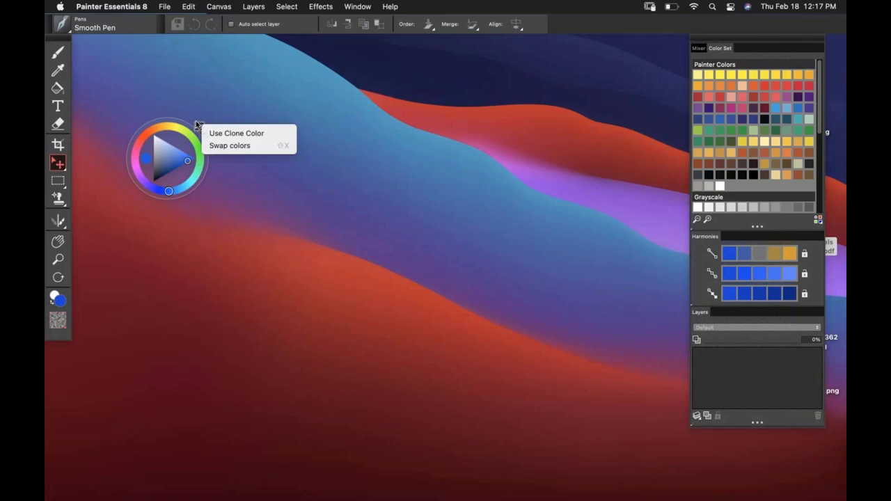
pyautogui.press('super+q')
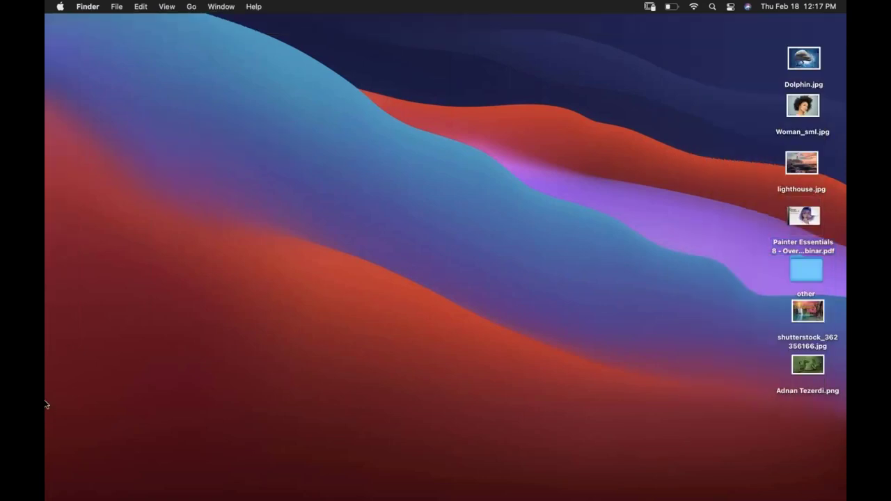
pyautogui.moveTo(59, 394)
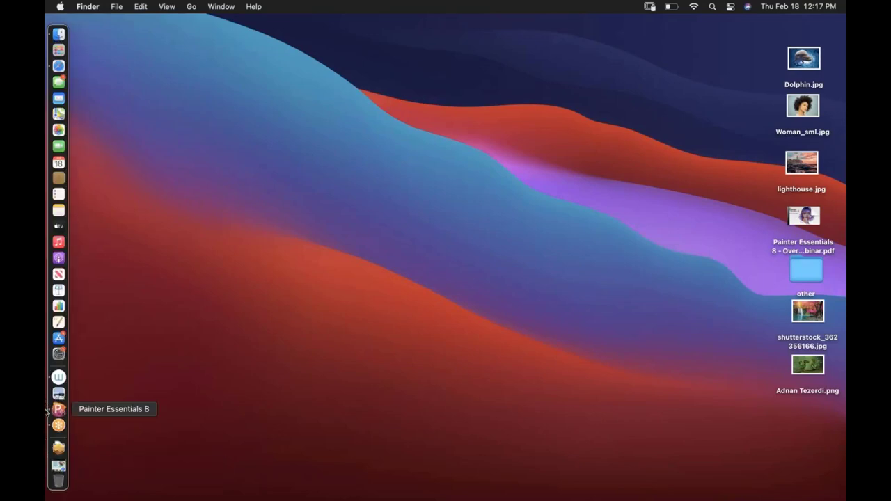
pyautogui.click(59, 410)
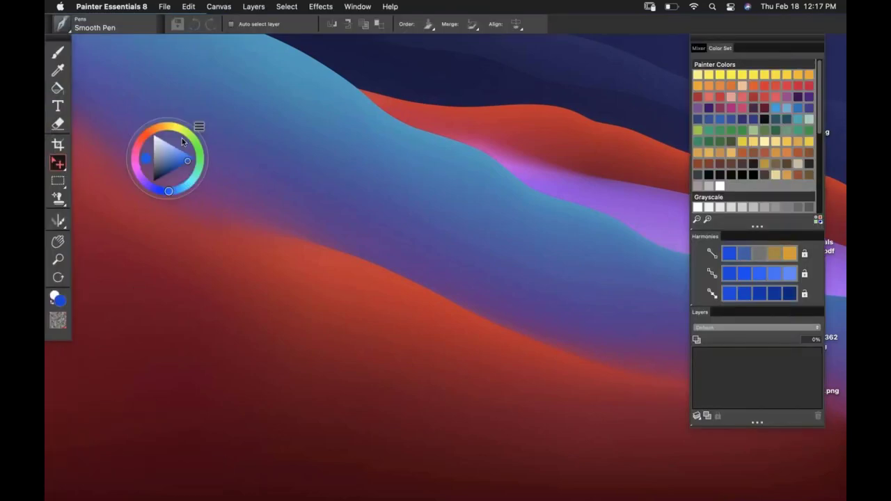
pyautogui.moveTo(208, 230); pyautogui.dragTo(104, 383)
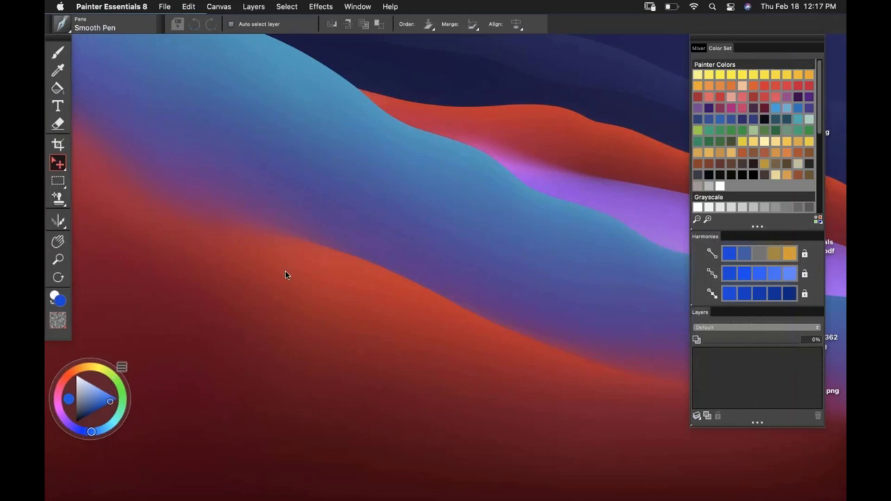
# Start a new image, try the Landscape preset, and set the preset to Still Life
pyautogui.click(165, 7)
pyautogui.click(174, 22)
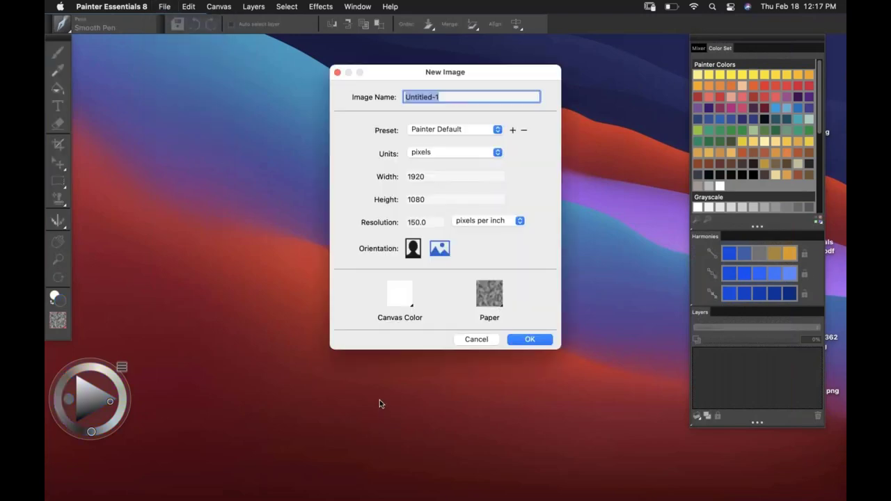
pyautogui.click(475, 130)
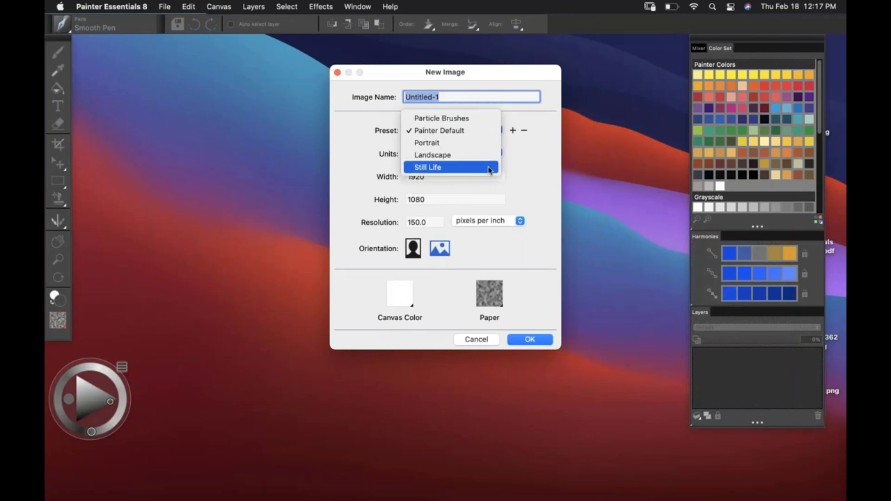
pyautogui.click(483, 154)
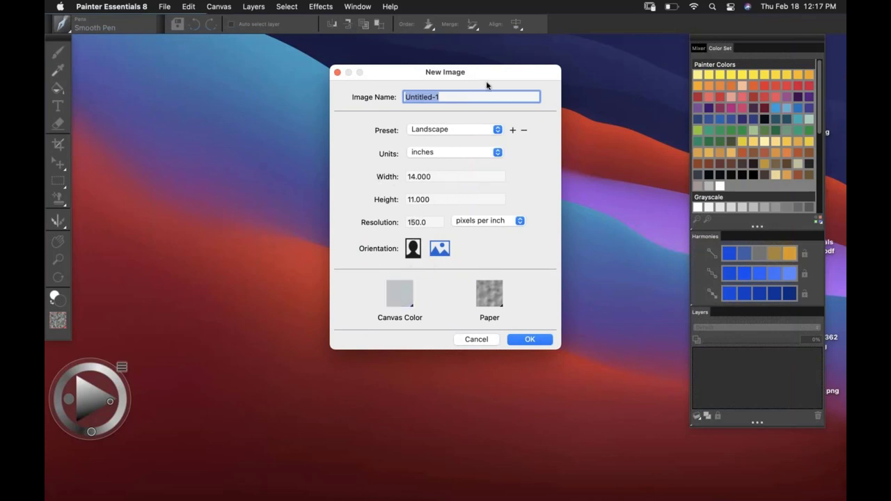
pyautogui.moveTo(480, 72); pyautogui.dragTo(468, 30)
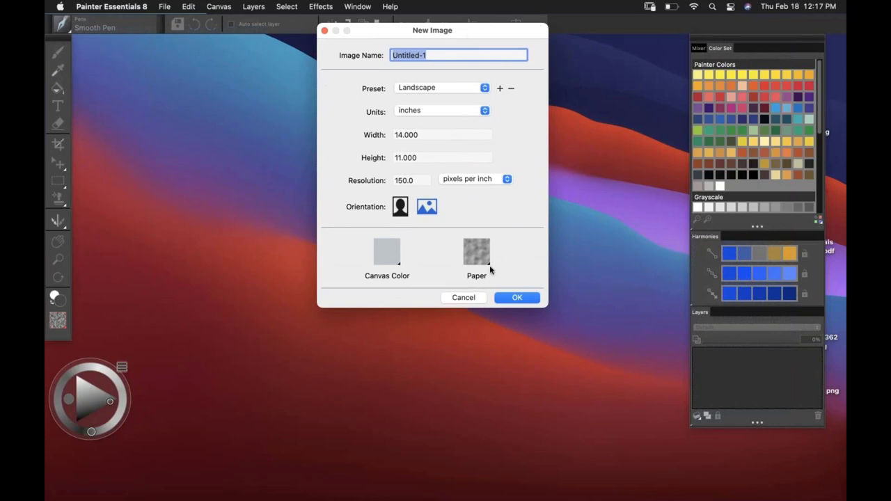
pyautogui.click(449, 91)
pyautogui.click(451, 102)
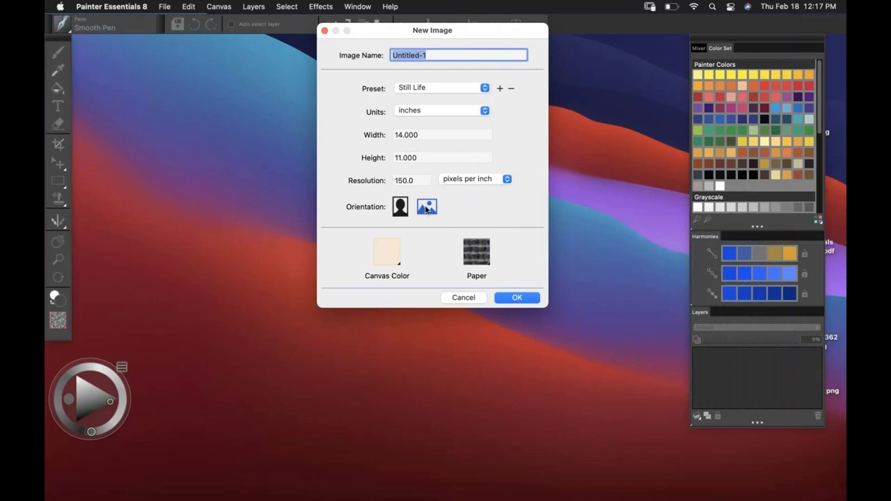
# Set the new image's canvas color to blue, RGB 2, 124, 168
pyautogui.click(388, 254)
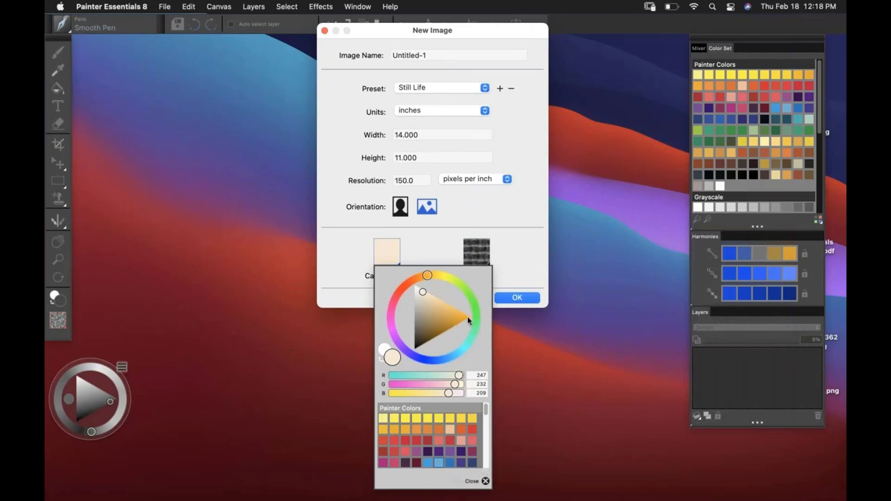
pyautogui.moveTo(468, 316)
pyautogui.mouseDown()
pyautogui.moveTo(454, 356)
pyautogui.moveTo(452, 345)
pyautogui.mouseUp()
pyautogui.click(437, 326)
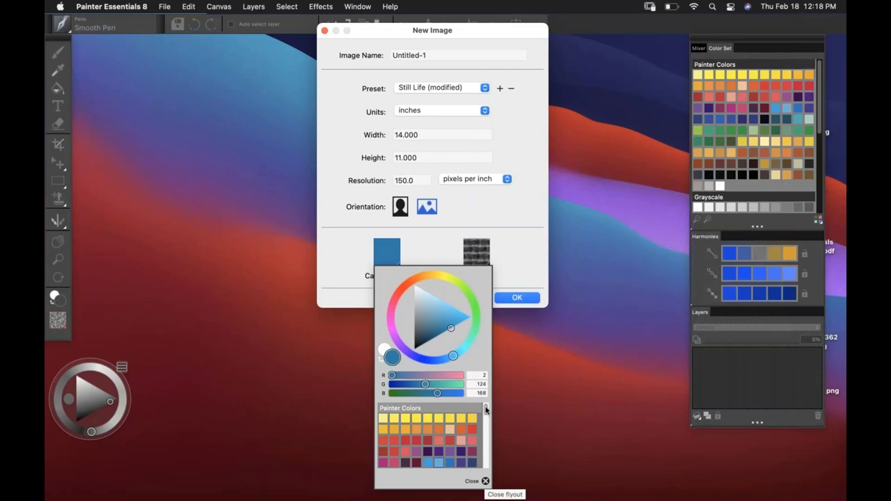
pyautogui.moveTo(486, 411)
pyautogui.mouseDown()
pyautogui.moveTo(486, 439)
pyautogui.moveTo(486, 408)
pyautogui.mouseUp()
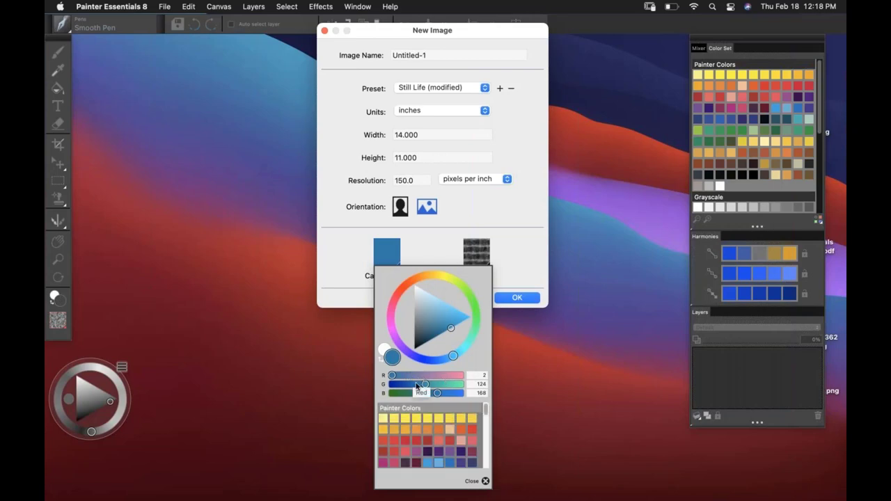
pyautogui.click(486, 482)
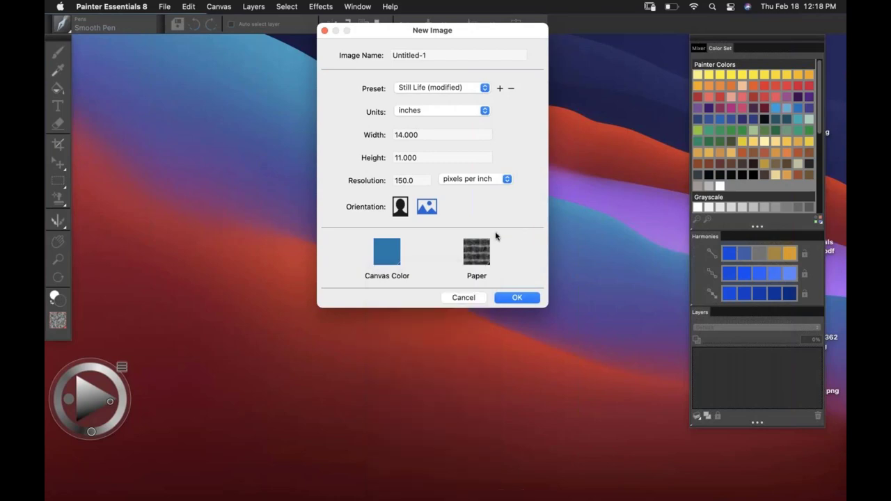
# Choose the first paper texture for the new image and create it
pyautogui.click(479, 252)
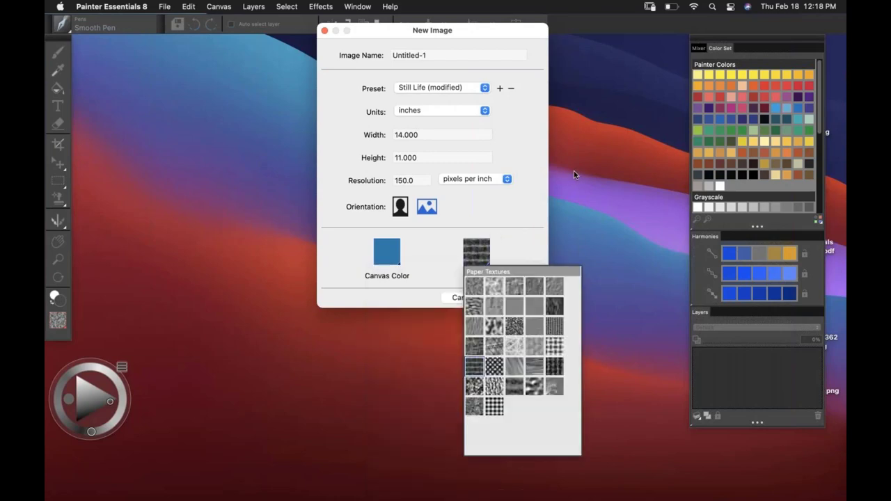
pyautogui.click(475, 284)
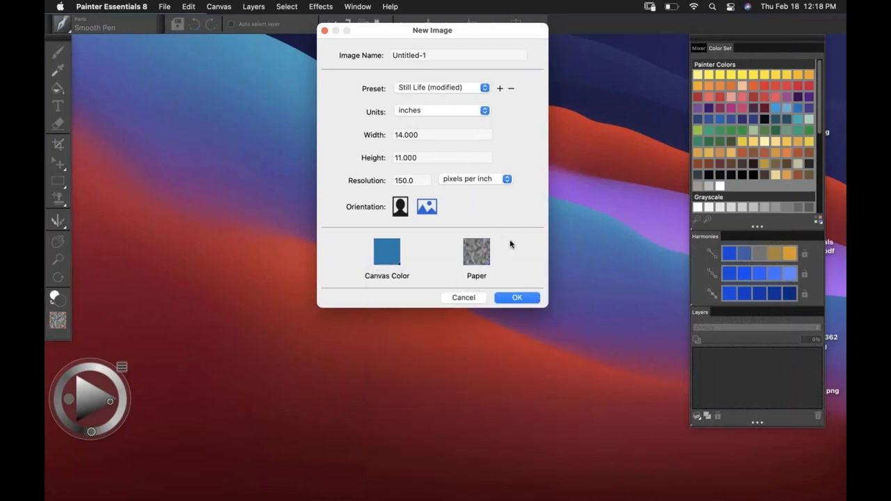
pyautogui.click(517, 298)
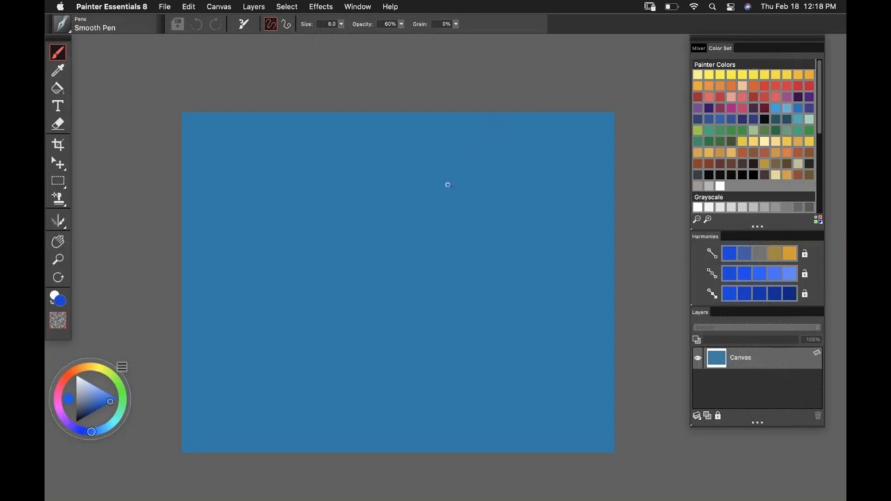
# Zoom in until the blue canvas nearly fills the workspace and return to the Brush tool
pyautogui.click(57, 259)
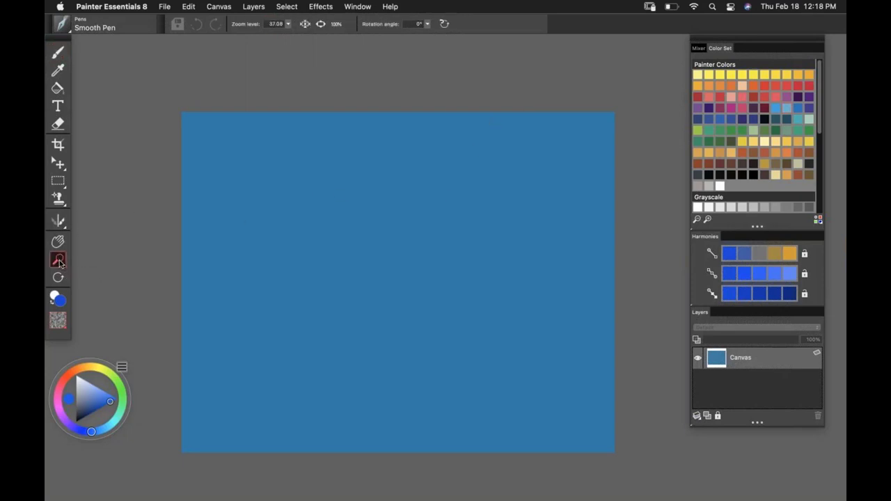
pyautogui.moveTo(379, 261)
pyautogui.mouseDown()
pyautogui.moveTo(400, 260)
pyautogui.moveTo(382, 258)
pyautogui.moveTo(392, 258)
pyautogui.mouseUp()
pyautogui.scroll(-2, 436, 234)
pyautogui.scroll(-1, 436, 230)
pyautogui.click(58, 53)
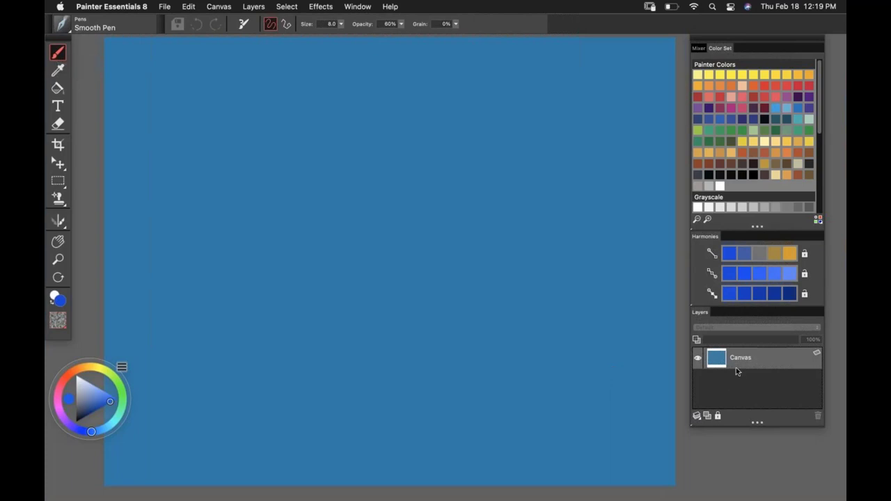
# Lock the Canvas and add a new layer above it, keeping the name Layer 1
pyautogui.click(718, 416)
pyautogui.click(707, 415)
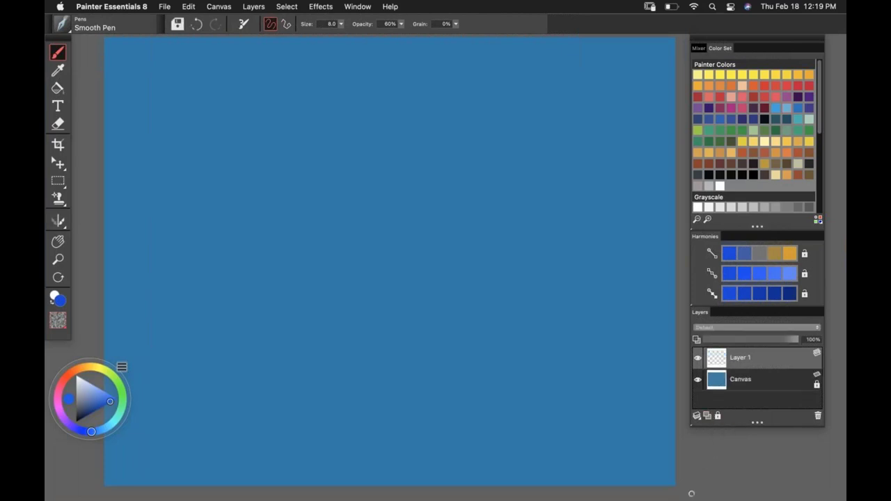
pyautogui.doubleClick(740, 358)
pyautogui.press('Return')
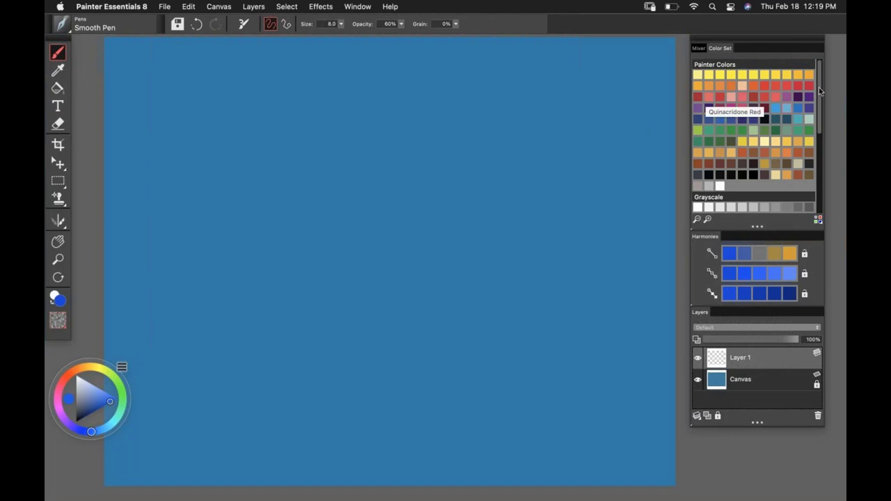
# Set the painting color to white from the Grayscale swatches of the color set
pyautogui.moveTo(819, 98); pyautogui.dragTo(817, 137)
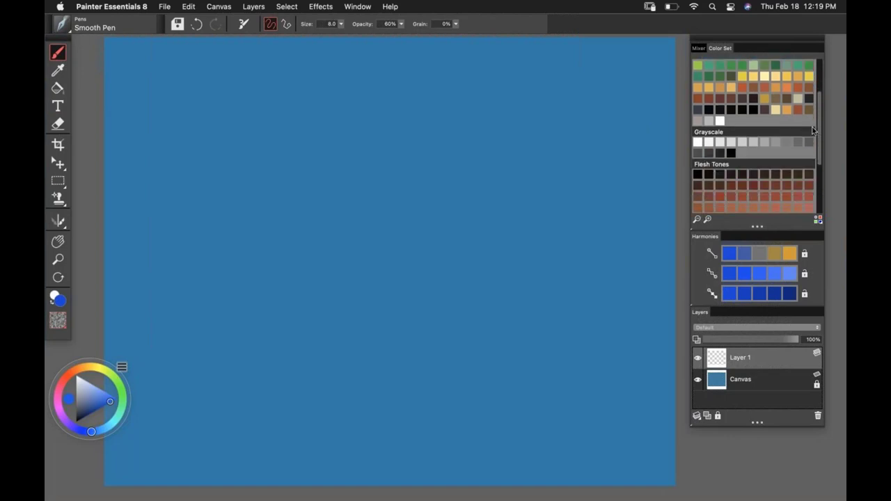
pyautogui.click(698, 141)
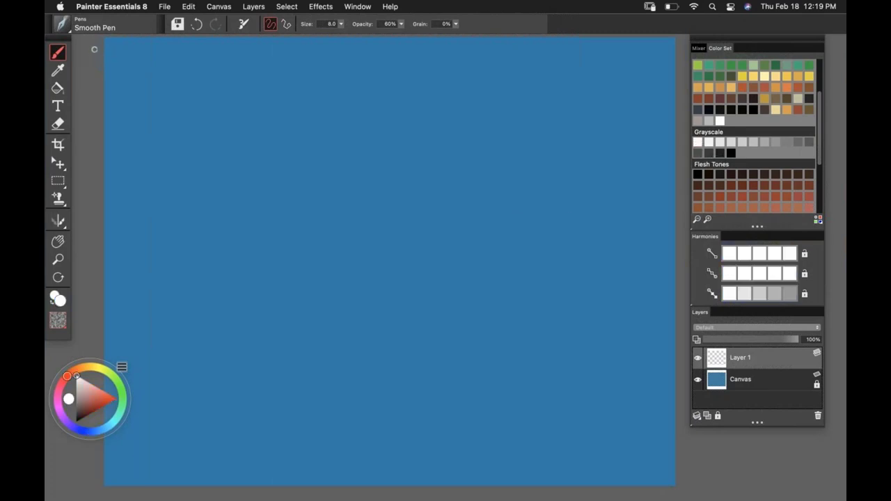
# Open the brush library, move the color wheel out of its way and resize the library to show every brush category
pyautogui.click(64, 26)
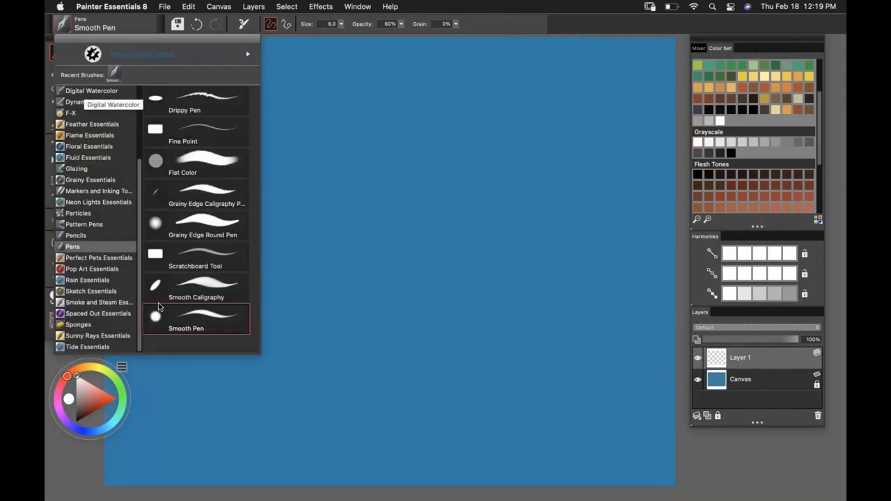
pyautogui.moveTo(111, 365); pyautogui.dragTo(415, 85)
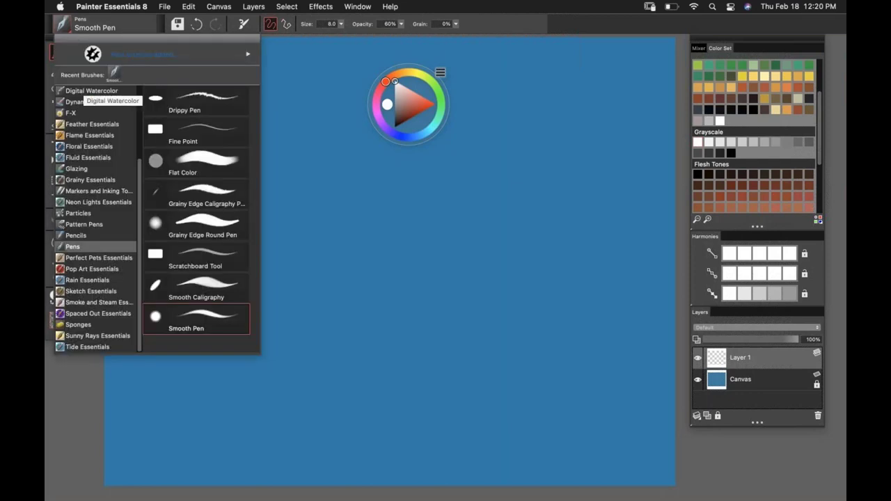
pyautogui.moveTo(206, 354)
pyautogui.mouseDown()
pyautogui.moveTo(223, 480)
pyautogui.moveTo(223, 266)
pyautogui.moveTo(223, 478)
pyautogui.mouseUp()
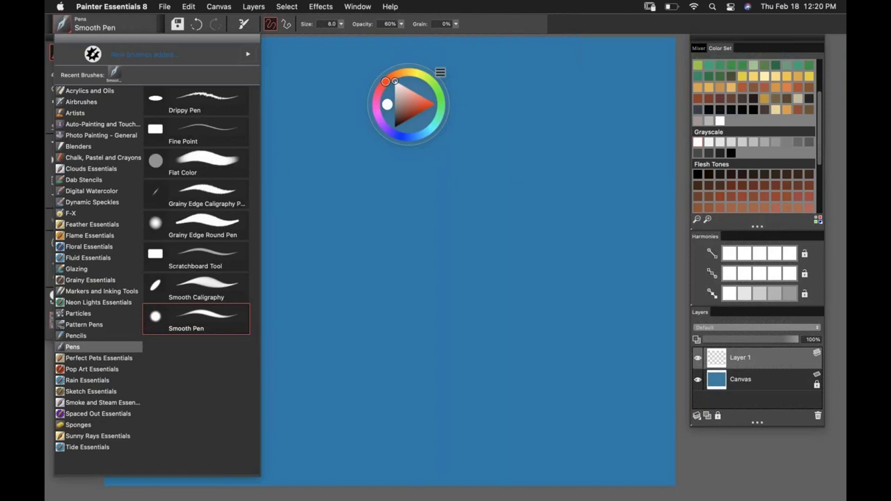
pyautogui.moveTo(270, 290)
pyautogui.mouseDown()
pyautogui.moveTo(480, 289)
pyautogui.moveTo(252, 276)
pyautogui.mouseUp()
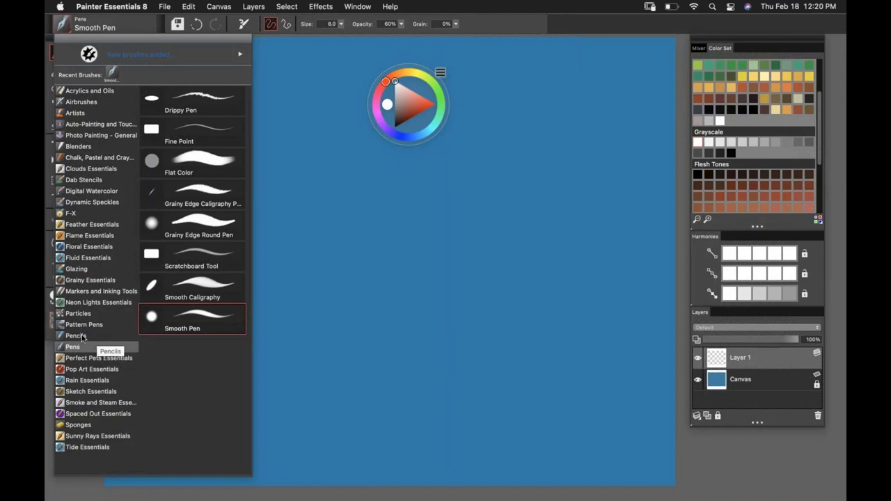
# Look through the Markers and Inking Tools, Pencils and Particles brushes, choose Smooth Pen from Pens, and return the color wheel below the toolbox
pyautogui.click(87, 293)
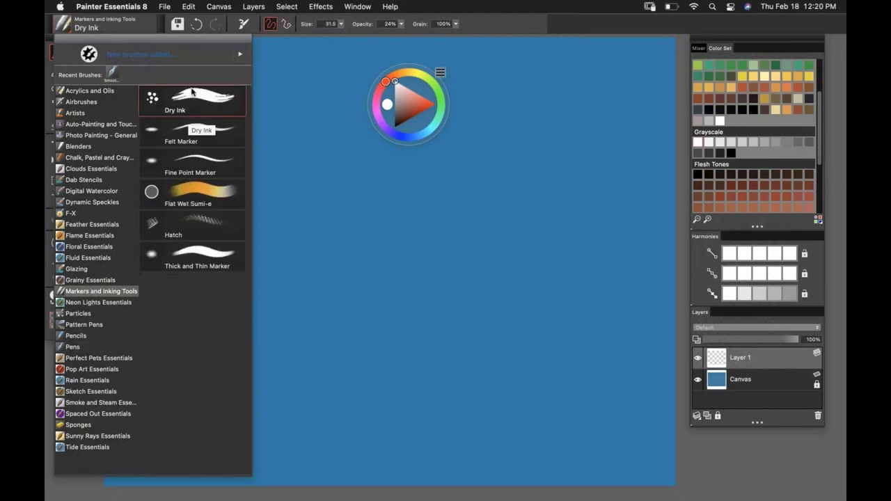
pyautogui.click(79, 337)
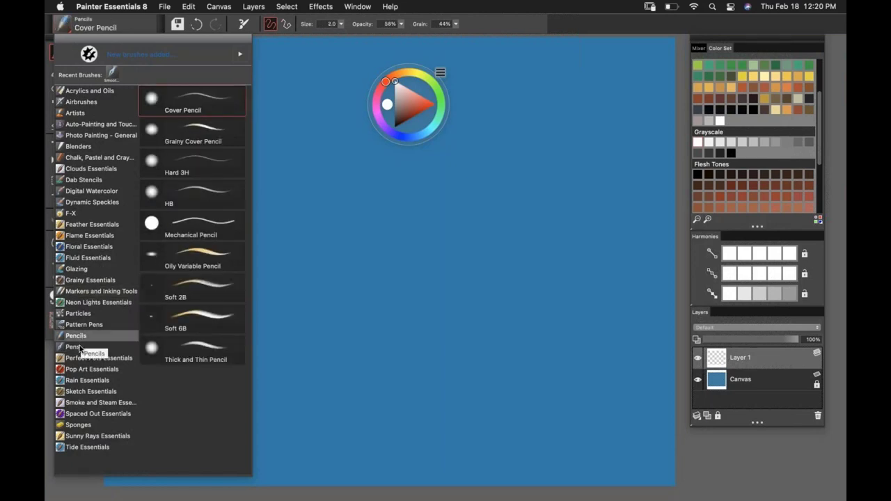
pyautogui.click(81, 348)
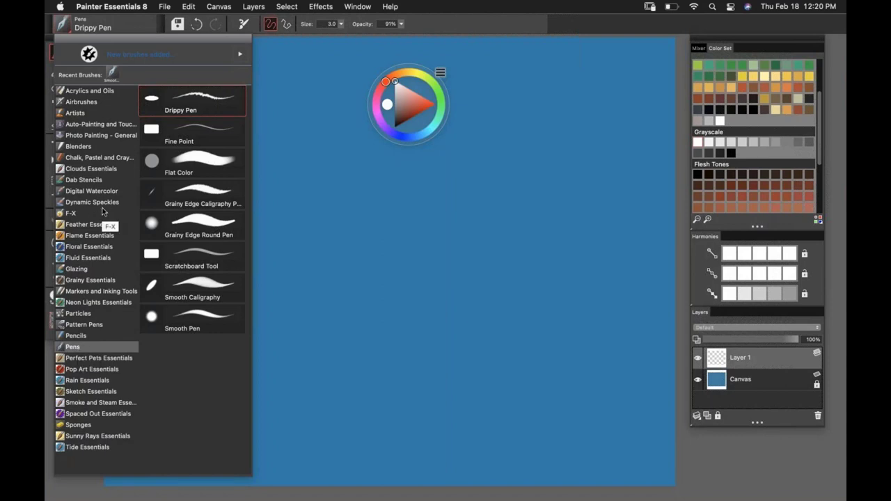
pyautogui.click(101, 292)
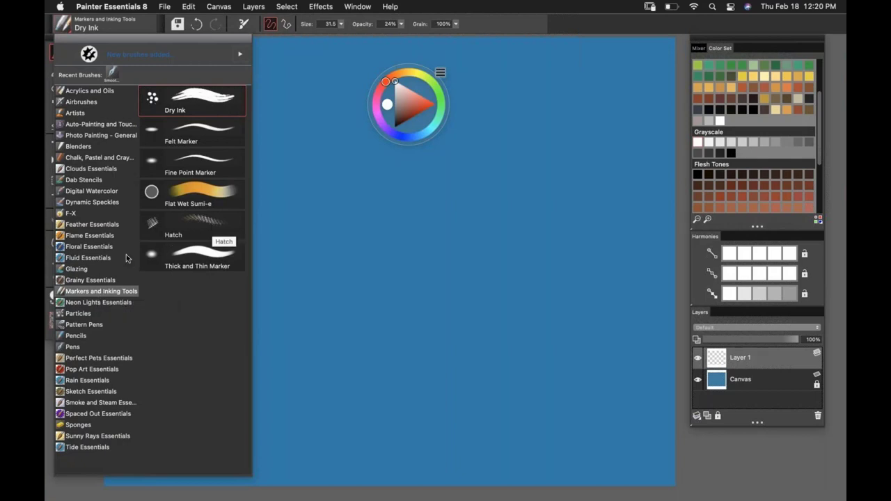
pyautogui.click(78, 313)
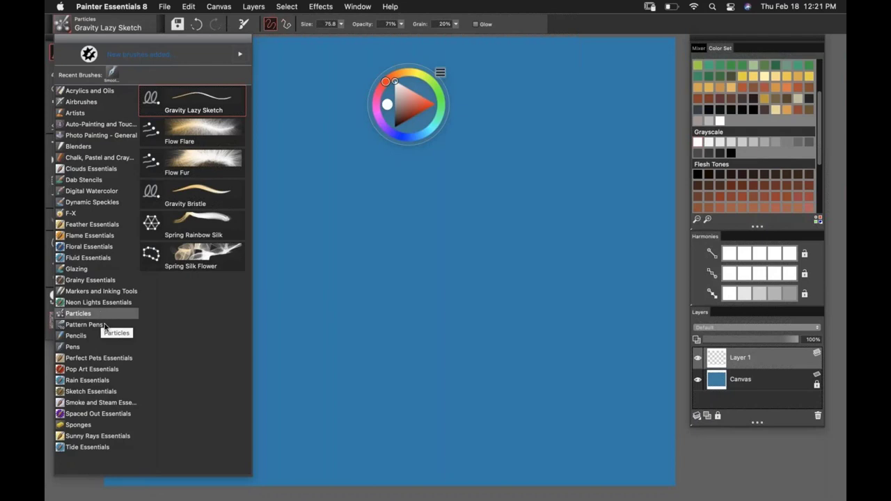
pyautogui.click(74, 348)
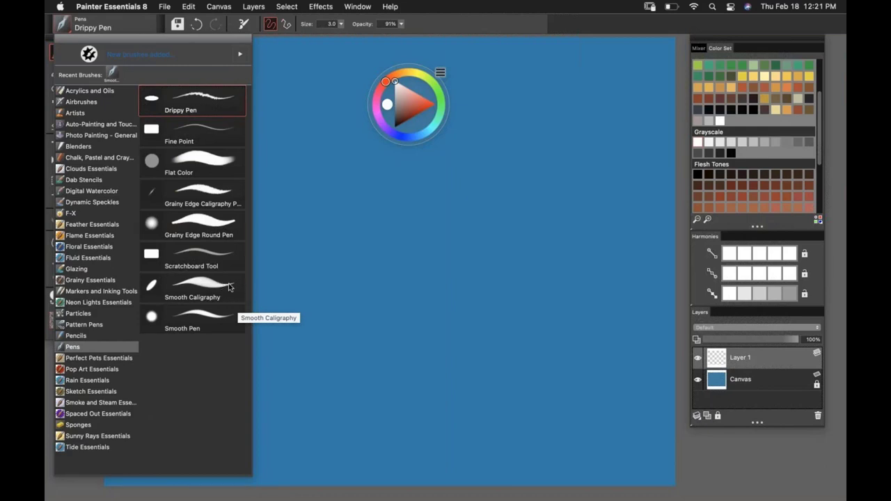
pyautogui.click(212, 321)
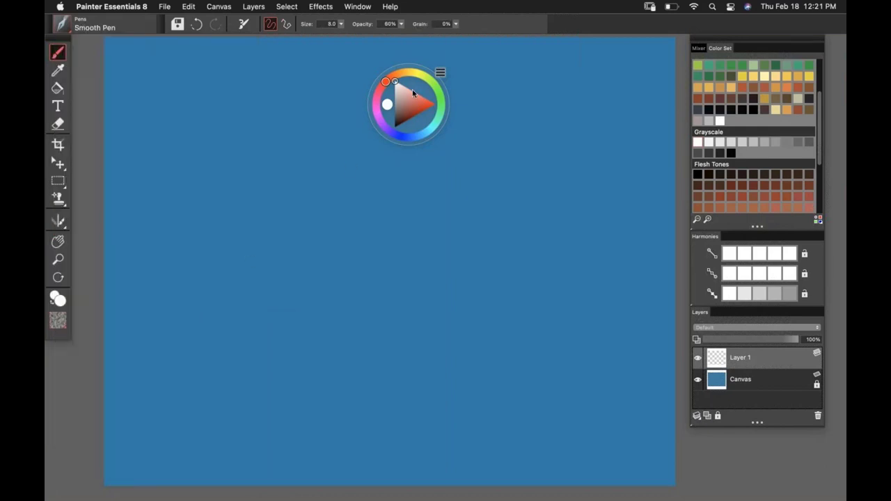
pyautogui.moveTo(424, 88)
pyautogui.mouseDown()
pyautogui.moveTo(162, 315)
pyautogui.moveTo(87, 401)
pyautogui.mouseUp()
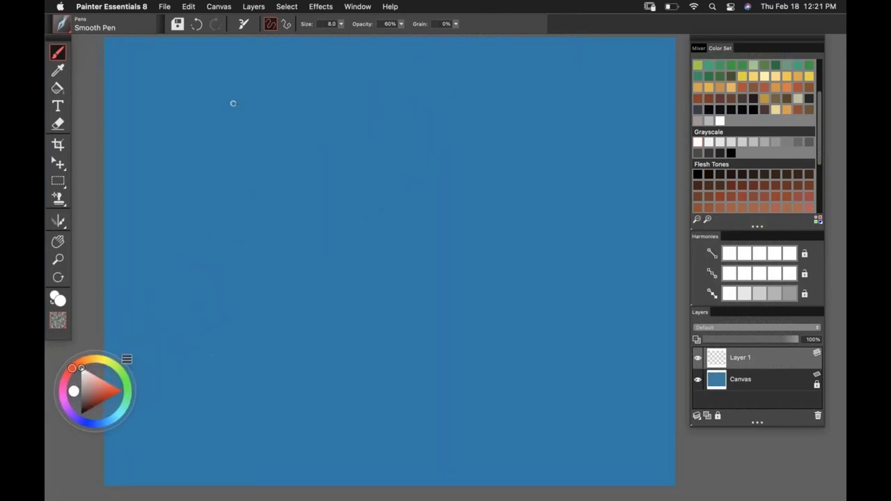
# Test the Smooth Pen with wavy diagonal strokes before and after setting its size to 48.8, undoing each stroke
pyautogui.moveTo(238, 74)
pyautogui.mouseDown()
pyautogui.moveTo(472, 301)
pyautogui.moveTo(523, 369)
pyautogui.mouseUp()
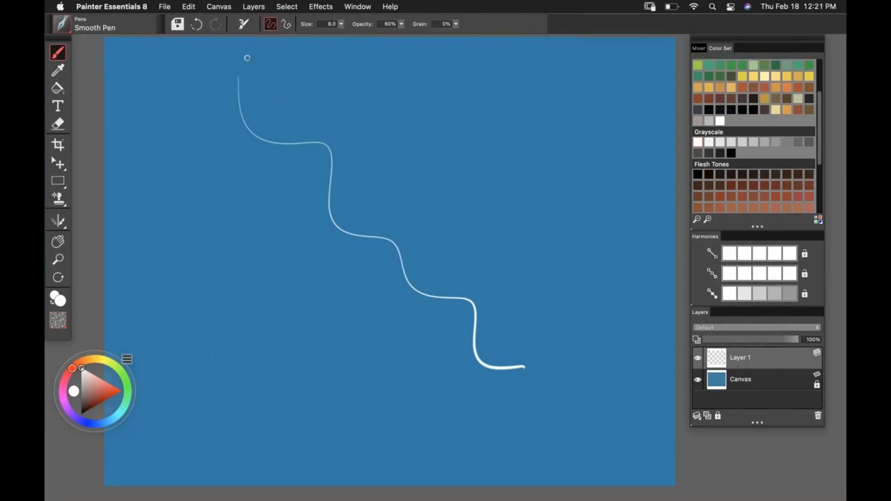
pyautogui.press('super+z')
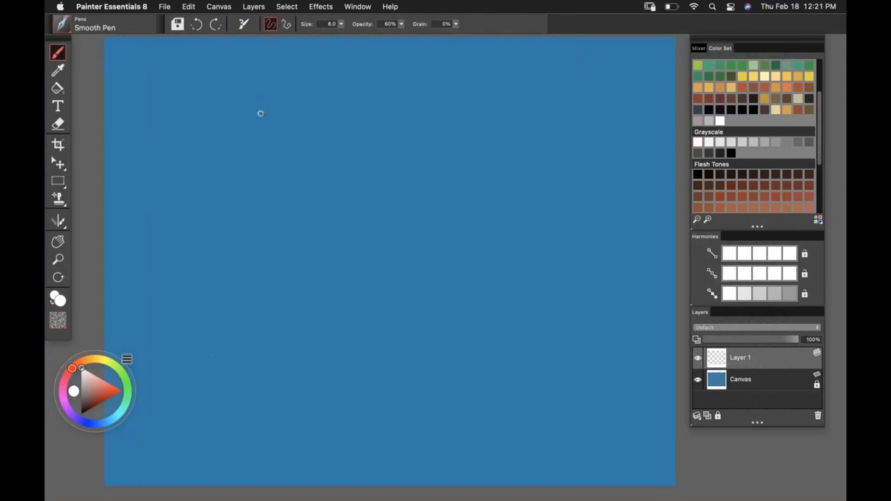
pyautogui.keyDown('alt'); pyautogui.keyDown('super'); pyautogui.click(260, 108); pyautogui.keyUp('super'); pyautogui.keyUp('alt')
pyautogui.moveTo(259, 108); pyautogui.dragTo(274, 110)
pyautogui.click(324, 26)
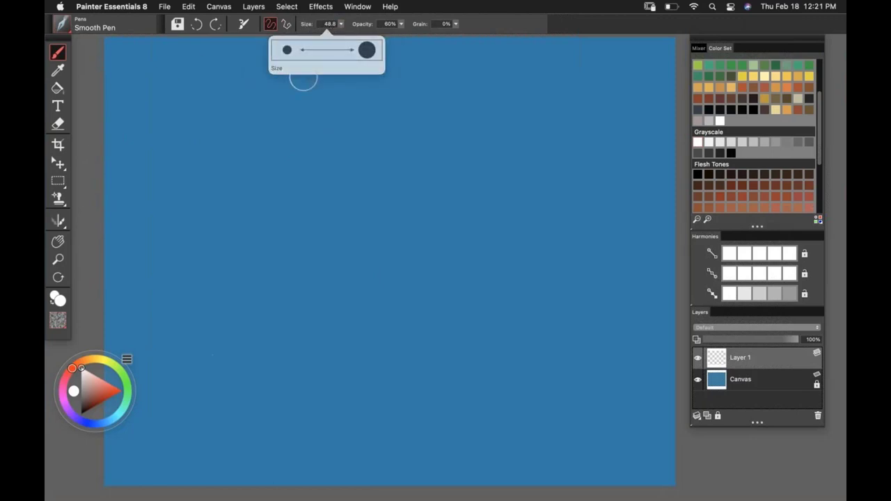
pyautogui.moveTo(223, 70)
pyautogui.mouseDown()
pyautogui.moveTo(348, 241)
pyautogui.moveTo(411, 272)
pyautogui.moveTo(528, 380)
pyautogui.mouseUp()
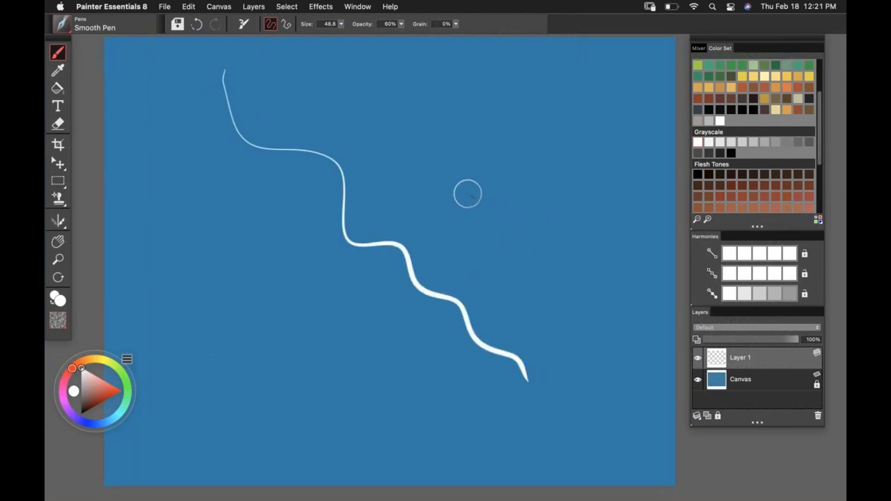
pyautogui.press('super+z')
# Calibrate Brush Tracking with wavy test strokes of increasing pressure and accept the resulting settings
pyautogui.click(120, 4)
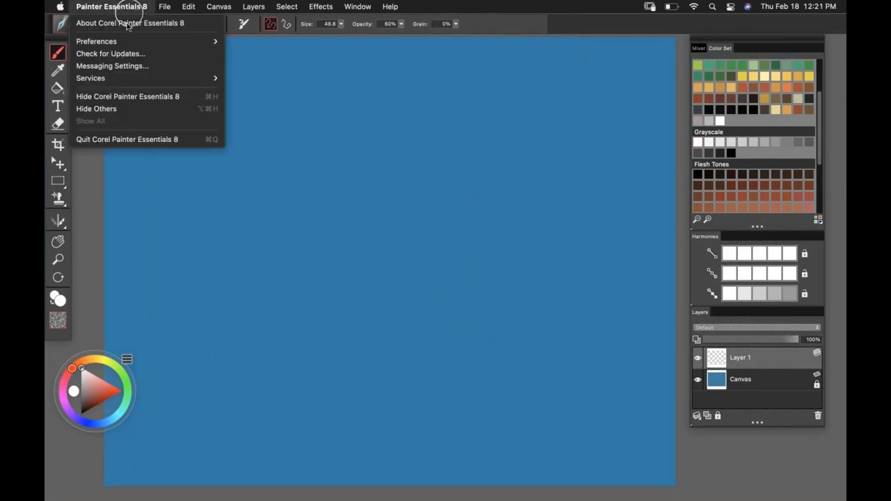
pyautogui.moveTo(149, 40)
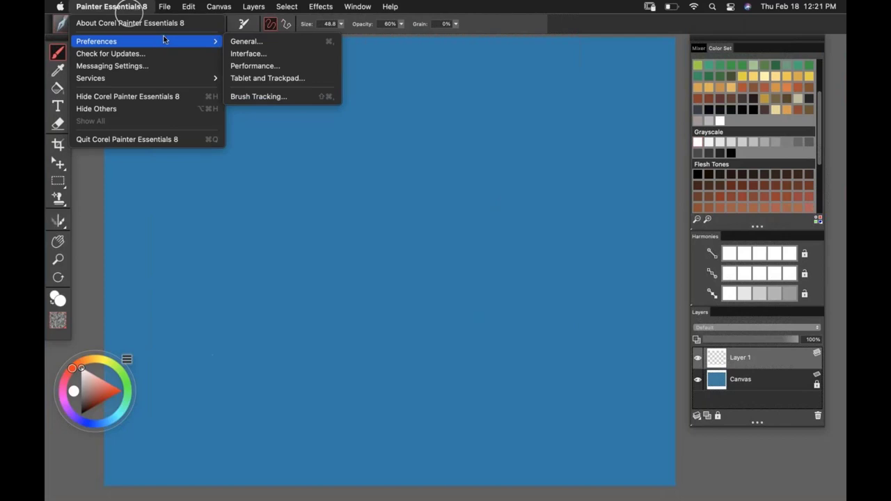
pyautogui.click(294, 96)
pyautogui.moveTo(220, 120); pyautogui.dragTo(454, 264)
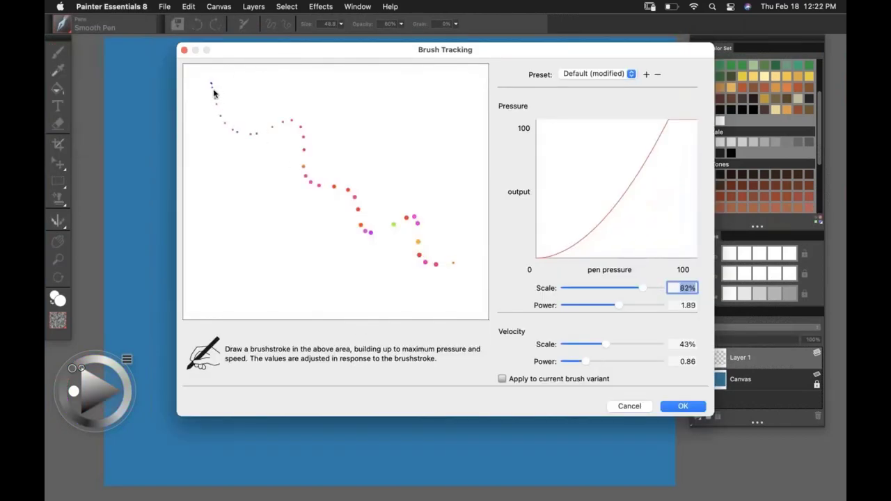
pyautogui.moveTo(209, 79); pyautogui.dragTo(416, 268)
pyautogui.moveTo(424, 303); pyautogui.dragTo(424, 270)
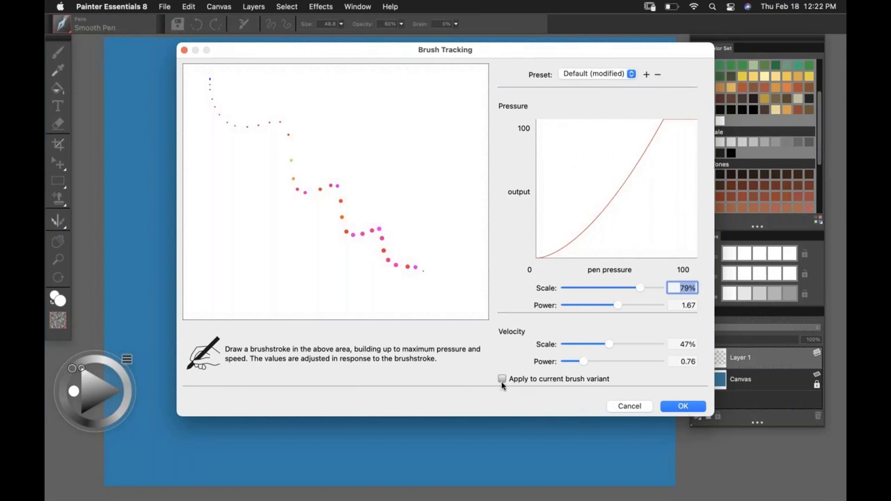
pyautogui.click(683, 406)
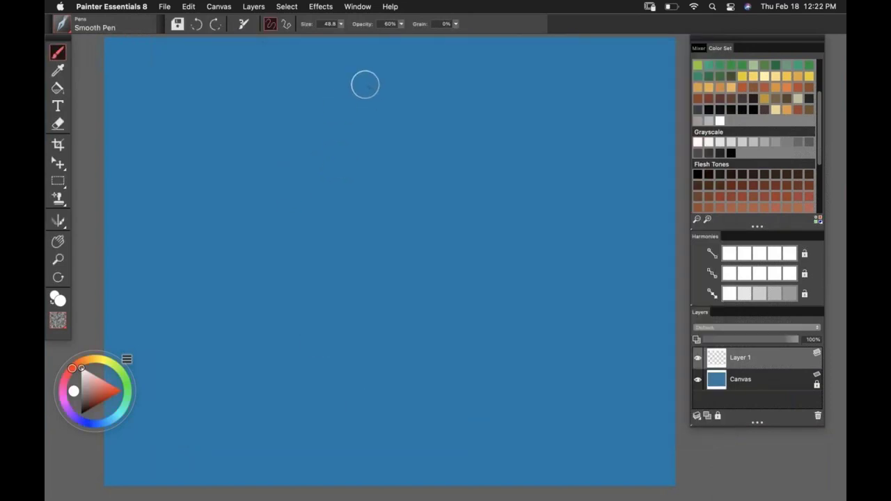
# Sketch a gnome in white on Layer 1 with a tall bumpy hat, a round nose and a long jagged beard
pyautogui.moveTo(383, 62)
pyautogui.mouseDown()
pyautogui.moveTo(322, 116)
pyautogui.moveTo(304, 113)
pyautogui.moveTo(236, 202)
pyautogui.moveTo(342, 220)
pyautogui.mouseUp()
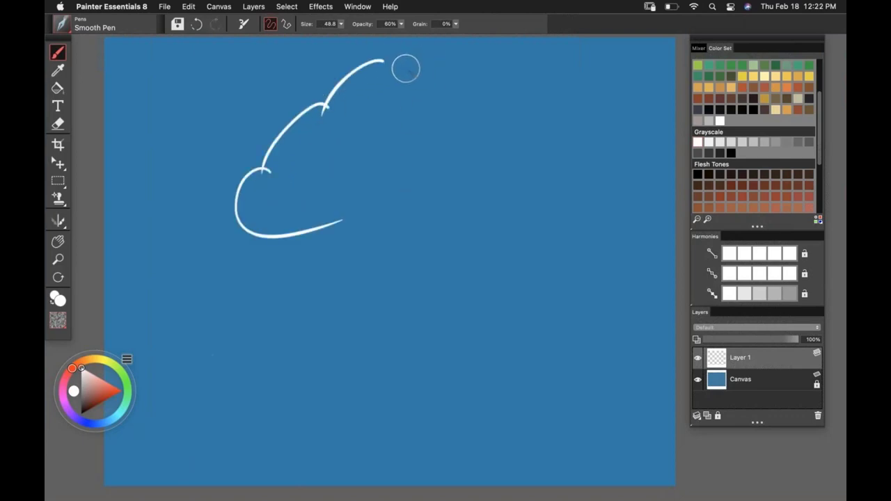
pyautogui.moveTo(406, 68)
pyautogui.mouseDown()
pyautogui.moveTo(480, 222)
pyautogui.moveTo(404, 204)
pyautogui.mouseUp()
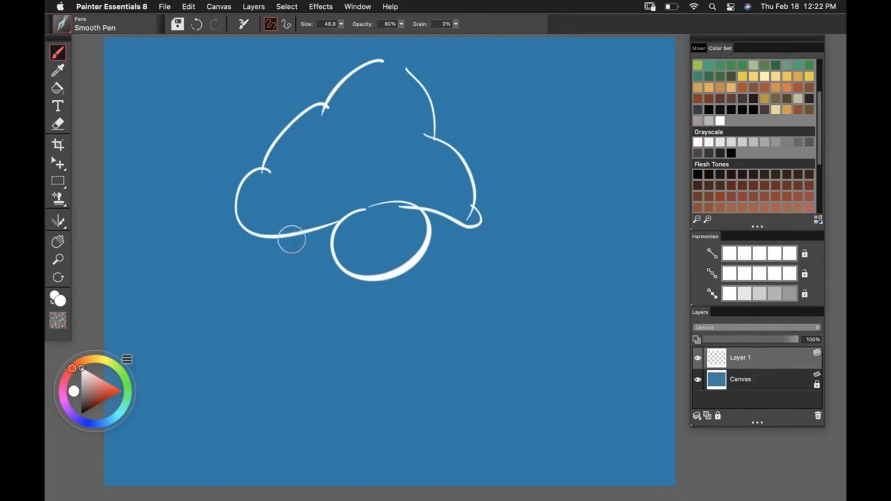
pyautogui.moveTo(279, 237)
pyautogui.mouseDown()
pyautogui.moveTo(243, 310)
pyautogui.moveTo(271, 298)
pyautogui.moveTo(240, 385)
pyautogui.moveTo(235, 433)
pyautogui.moveTo(262, 417)
pyautogui.moveTo(344, 433)
pyautogui.moveTo(508, 427)
pyautogui.mouseUp()
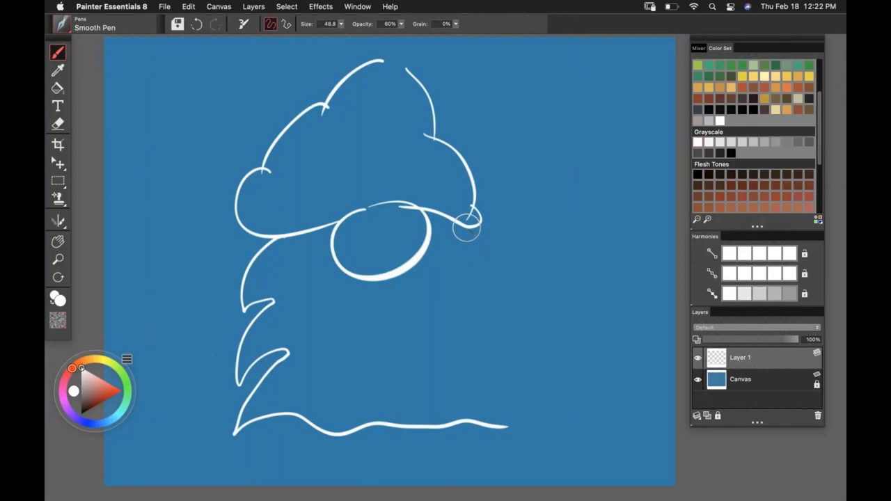
pyautogui.moveTo(468, 224)
pyautogui.mouseDown()
pyautogui.moveTo(494, 320)
pyautogui.moveTo(463, 292)
pyautogui.moveTo(485, 360)
pyautogui.moveTo(489, 425)
pyautogui.mouseUp()
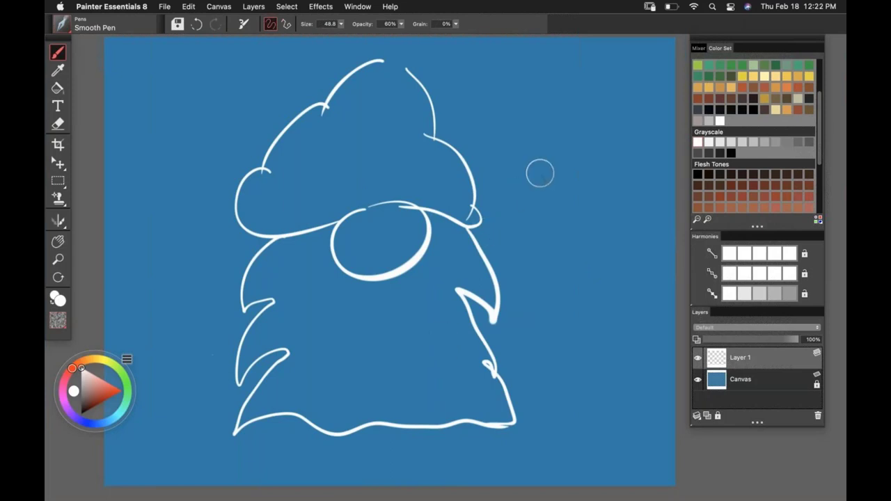
# Try erasing the stray loop on the edge of the gnome's beard, undo the erasure and return to the Brush tool
pyautogui.press('n')
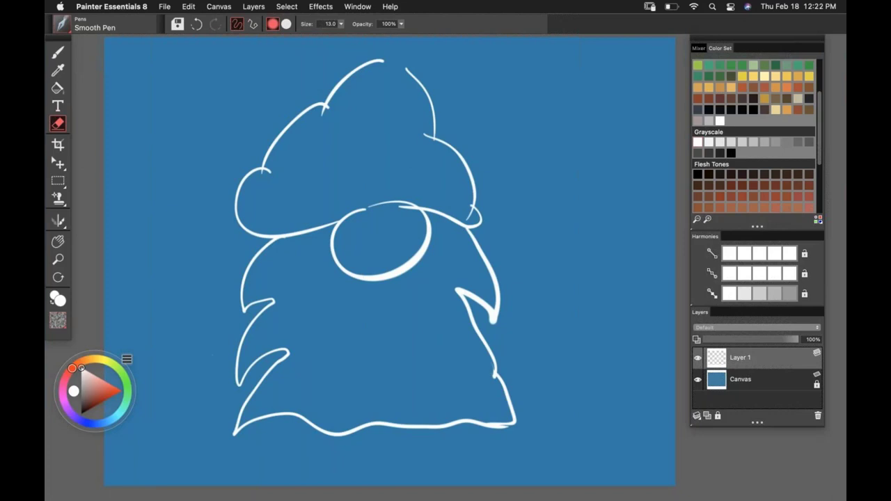
pyautogui.press('super+z')
pyautogui.press('b')
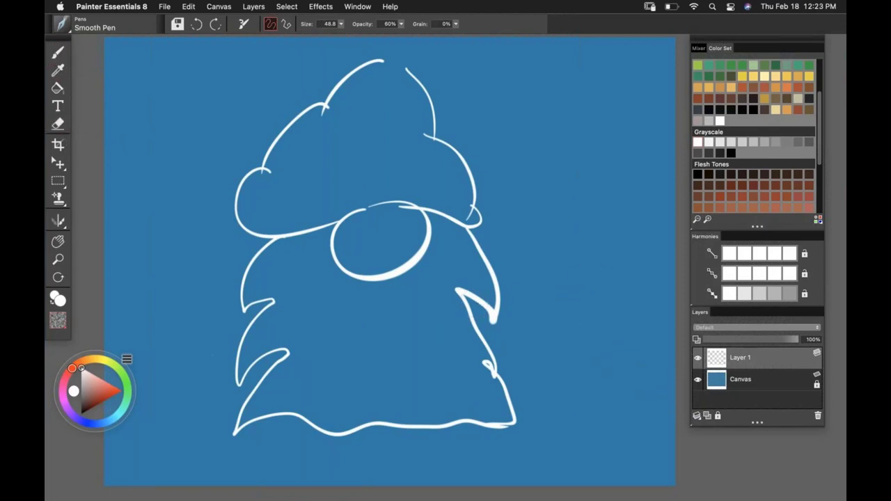
pyautogui.doubleClick(751, 361)
pyautogui.press('r')
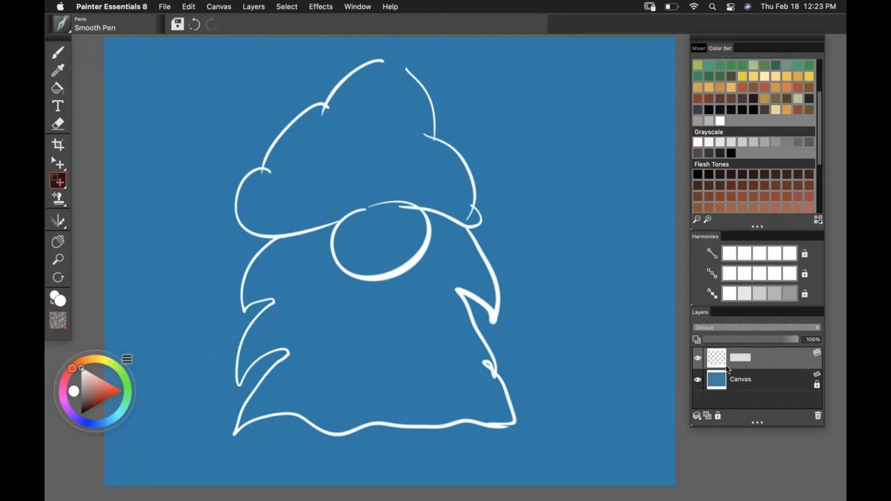
pyautogui.press('k')
pyautogui.press('e')
pyautogui.press('t')
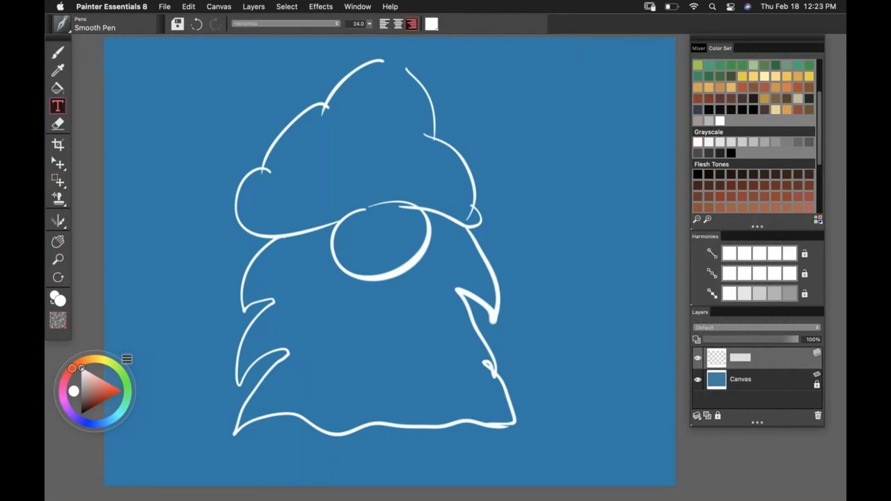
# Rename the gnome drawing's layer to "sketch"
pyautogui.doubleClick(746, 366)
pyautogui.press('Right')
pyautogui.write('sketch')
# Lock the sketch layer and add a new layer between it and the Canvas
pyautogui.click(719, 416)
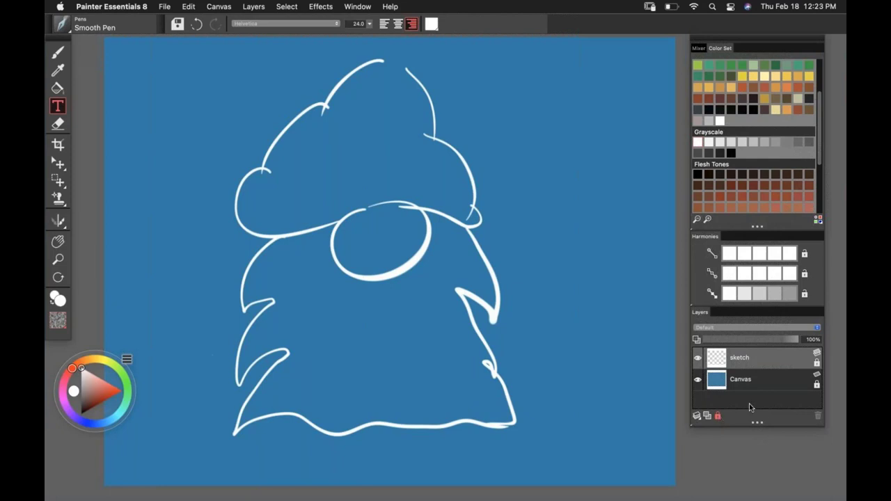
pyautogui.click(707, 416)
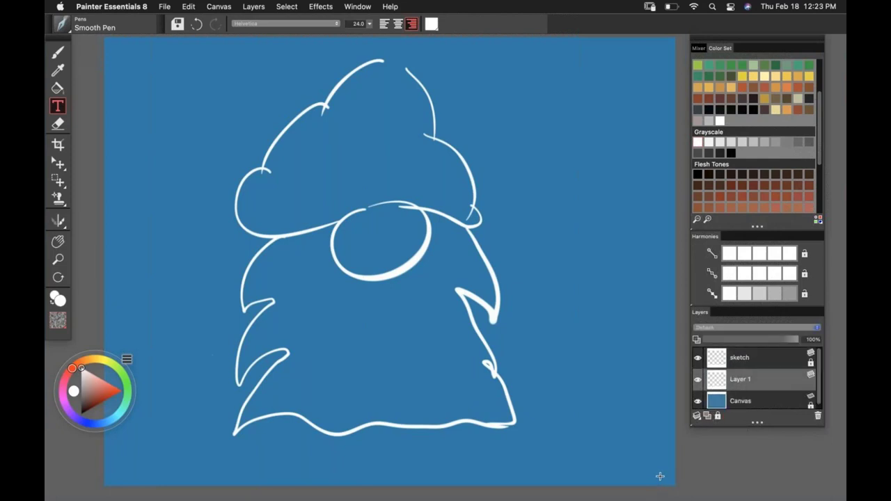
# Choose the Stick brush from Chalk, Pastel and Crayons and a light peach from the Flesh Tones colors
pyautogui.click(63, 25)
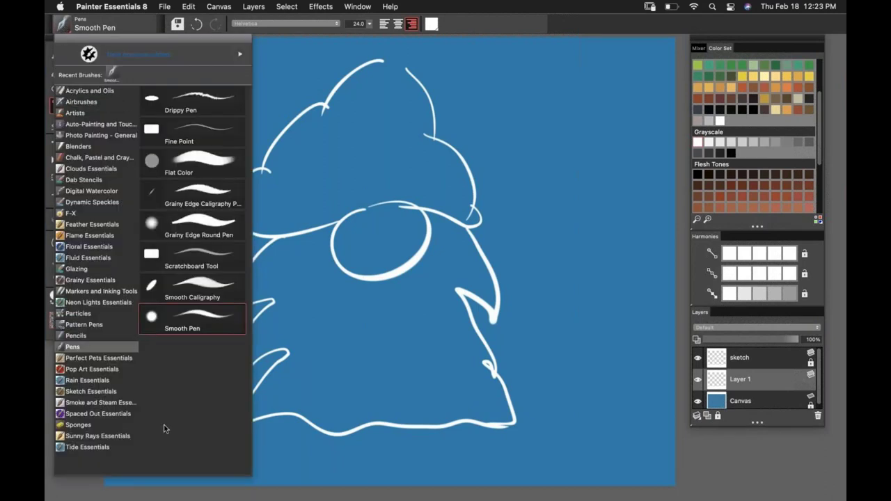
pyautogui.click(106, 159)
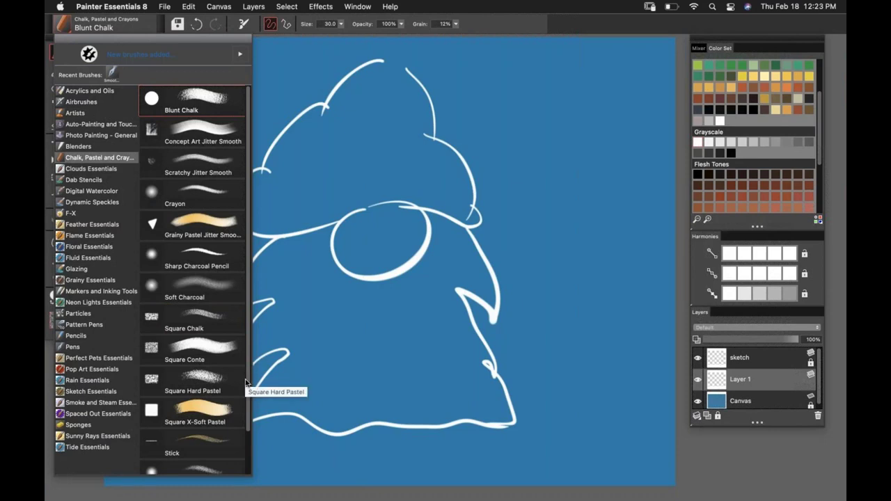
pyautogui.scroll(-2, 244, 383)
pyautogui.click(193, 402)
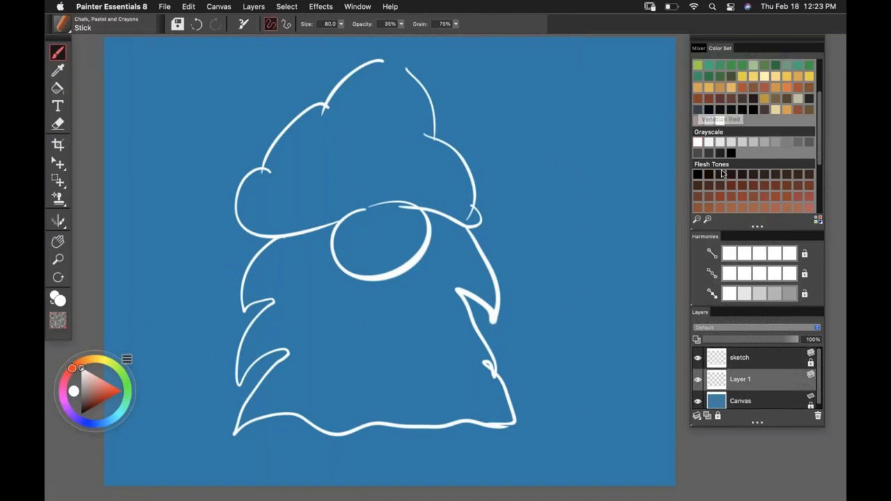
pyautogui.moveTo(820, 125); pyautogui.dragTo(824, 154)
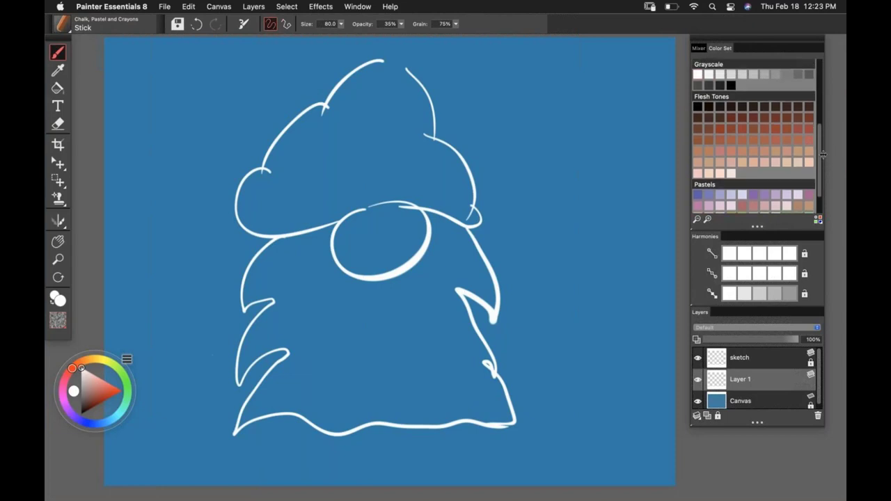
pyautogui.click(753, 162)
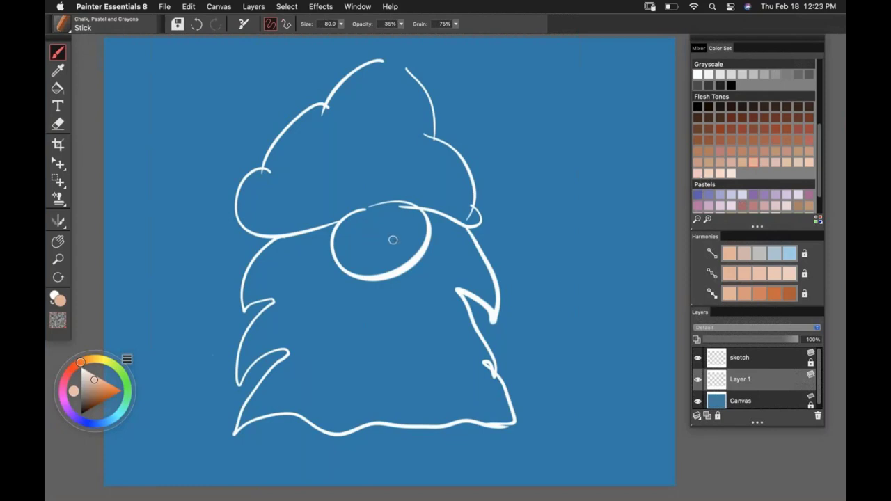
# Try filling the gnome's nose with peach Stick strokes, and undo all of them
pyautogui.moveTo(382, 234)
pyautogui.mouseDown()
pyautogui.moveTo(391, 264)
pyautogui.moveTo(363, 223)
pyautogui.moveTo(354, 259)
pyautogui.mouseUp()
pyautogui.moveTo(383, 213); pyautogui.dragTo(391, 228)
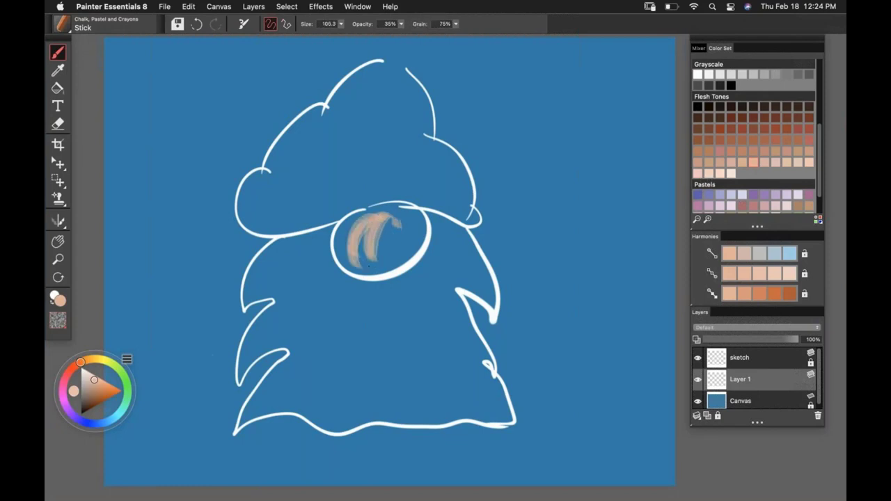
pyautogui.moveTo(369, 266)
pyautogui.mouseDown()
pyautogui.moveTo(409, 234)
pyautogui.moveTo(417, 250)
pyautogui.mouseUp()
pyautogui.click(58, 260)
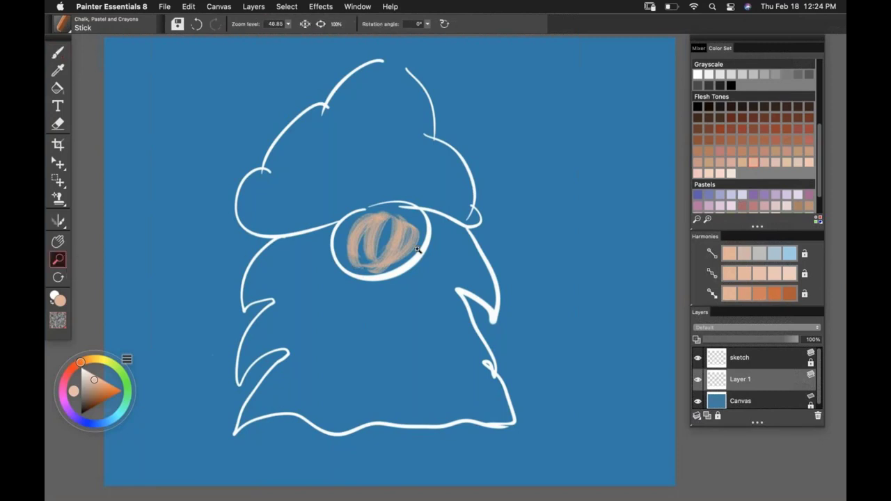
pyautogui.scroll(5, 405, 249)
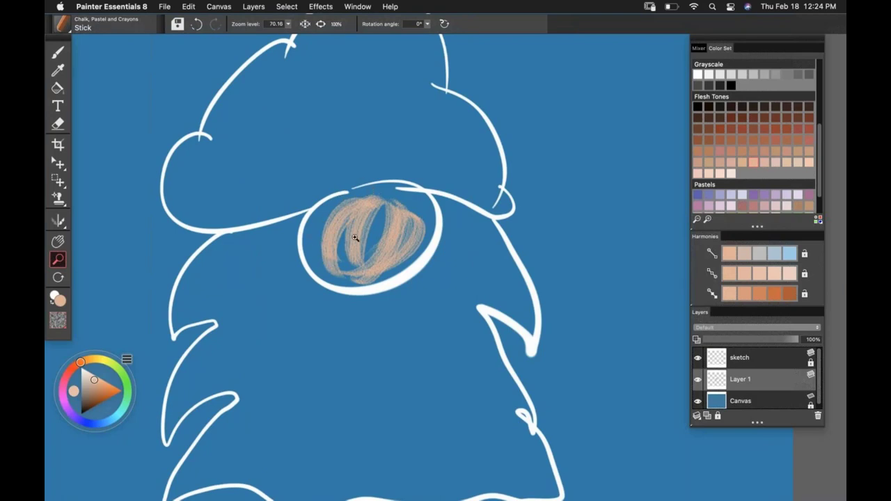
pyautogui.press('super+z')
pyautogui.press('super+z')
pyautogui.press('super+z')
pyautogui.press('super+z')
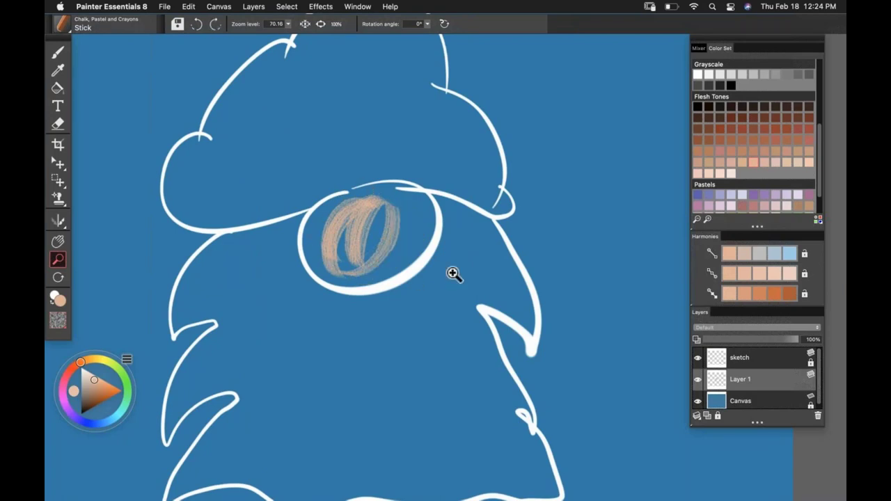
pyautogui.press('super+z')
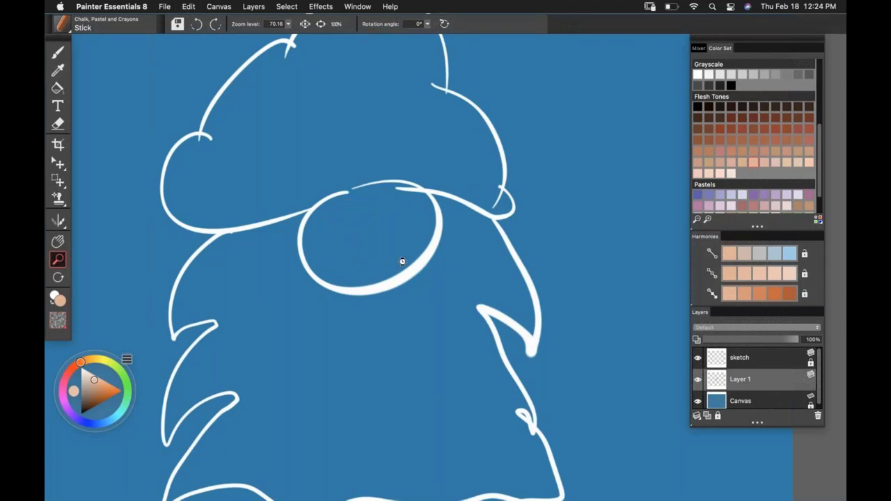
# Fill the gnome's nose with the light peach color using the Square Conte brush
pyautogui.click(61, 25)
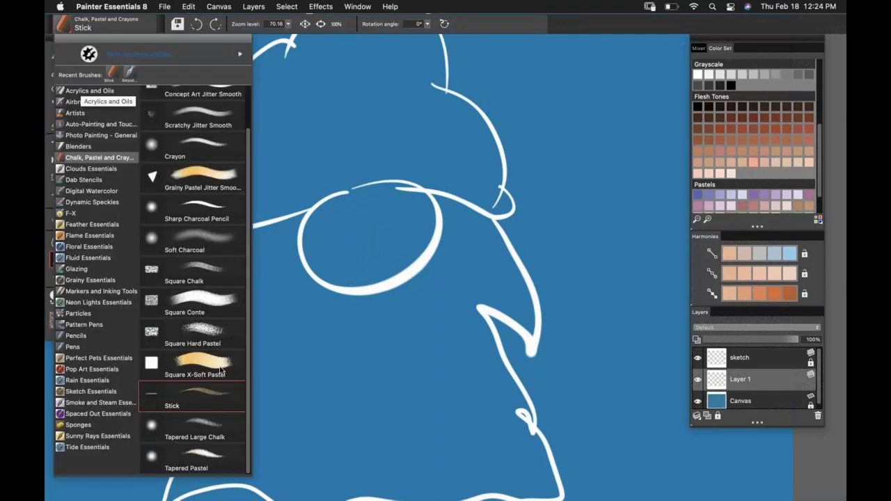
pyautogui.click(216, 306)
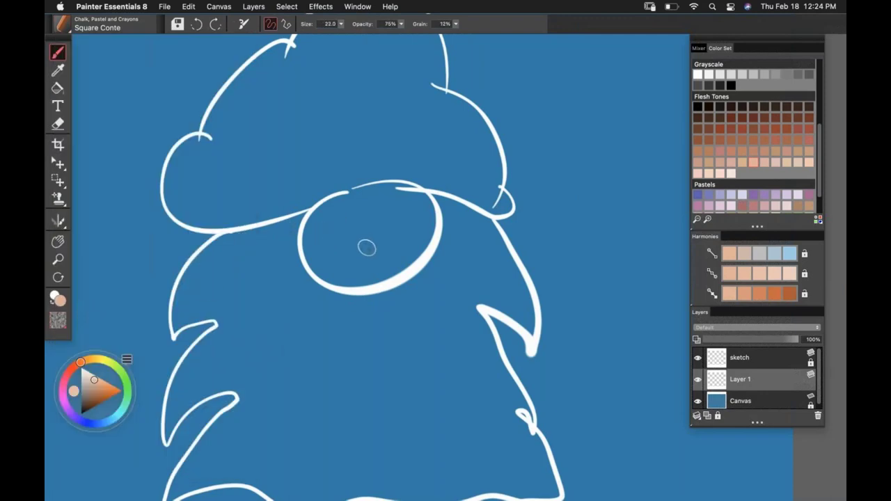
pyautogui.moveTo(360, 223)
pyautogui.mouseDown()
pyautogui.moveTo(320, 259)
pyautogui.moveTo(333, 234)
pyautogui.moveTo(349, 246)
pyautogui.moveTo(341, 238)
pyautogui.moveTo(369, 220)
pyautogui.moveTo(333, 247)
pyautogui.moveTo(368, 214)
pyautogui.moveTo(344, 213)
pyautogui.moveTo(411, 203)
pyautogui.mouseUp()
pyautogui.moveTo(417, 236)
pyautogui.mouseDown()
pyautogui.moveTo(380, 251)
pyautogui.moveTo(362, 272)
pyautogui.moveTo(343, 260)
pyautogui.moveTo(394, 277)
pyautogui.moveTo(432, 220)
pyautogui.moveTo(407, 187)
pyautogui.moveTo(335, 223)
pyautogui.moveTo(307, 272)
pyautogui.moveTo(383, 282)
pyautogui.mouseUp()
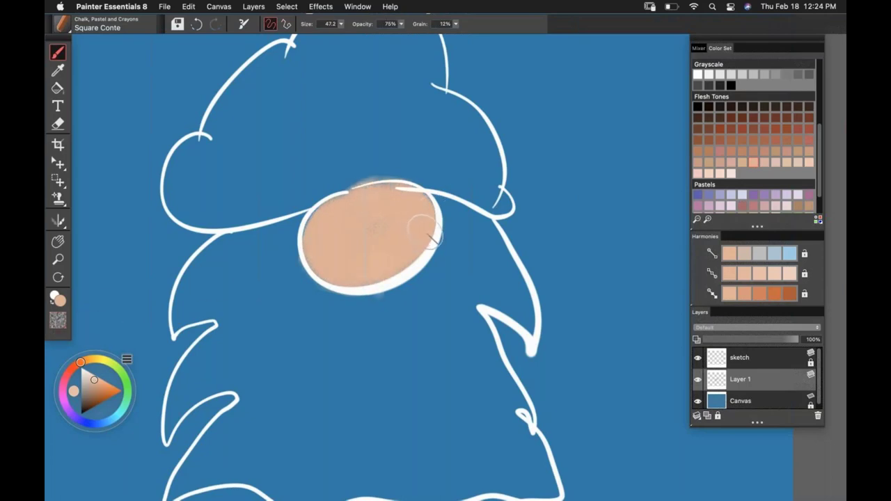
# Shade the right side of the nose with a darker orange tone from the color harmonies
pyautogui.click(760, 296)
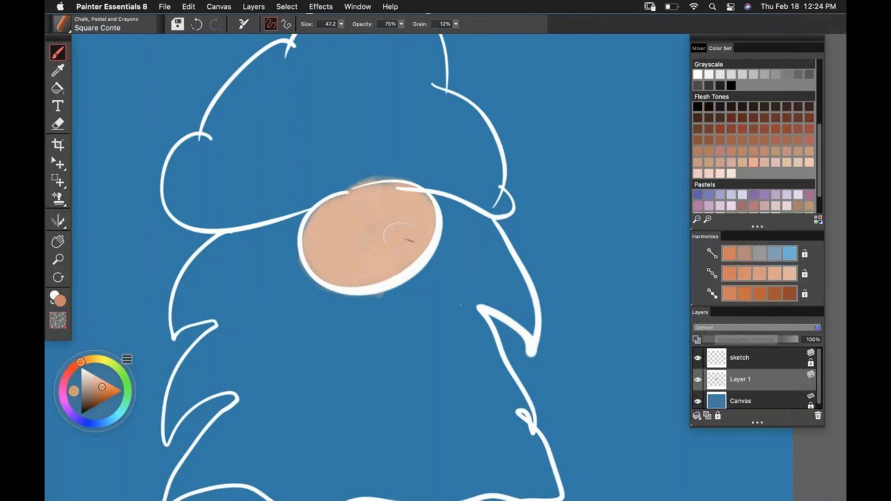
pyautogui.moveTo(402, 202)
pyautogui.mouseDown()
pyautogui.moveTo(412, 208)
pyautogui.moveTo(391, 192)
pyautogui.moveTo(382, 199)
pyautogui.moveTo(398, 237)
pyautogui.moveTo(397, 263)
pyautogui.moveTo(381, 199)
pyautogui.moveTo(387, 204)
pyautogui.mouseUp()
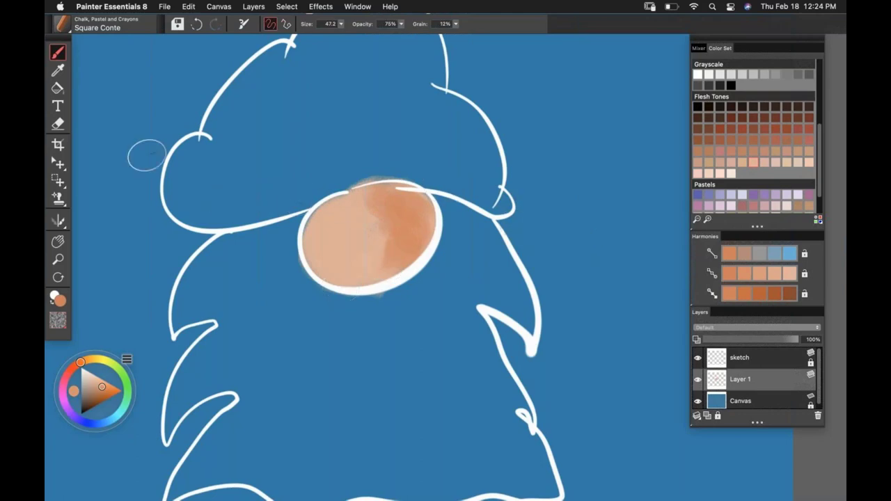
pyautogui.click(58, 260)
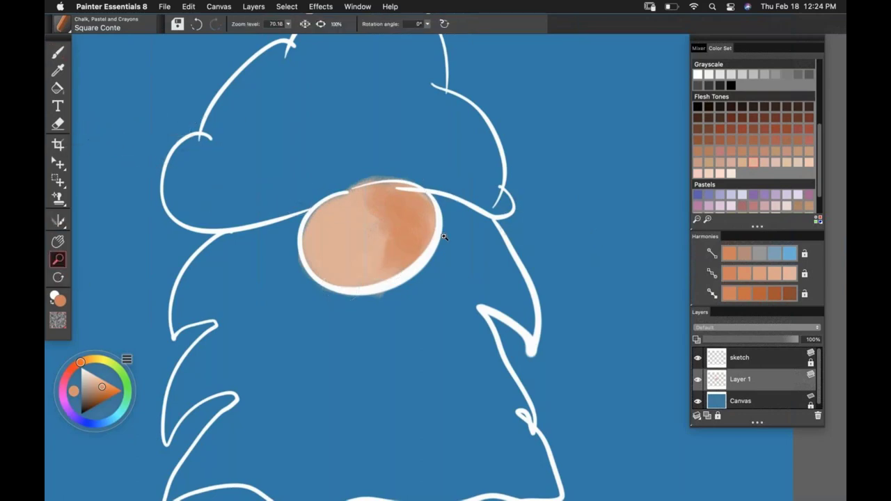
pyautogui.keyDown('alt'); pyautogui.click(432, 237); pyautogui.keyUp('alt')
pyautogui.keyDown('alt'); pyautogui.click(429, 237); pyautogui.keyUp('alt')
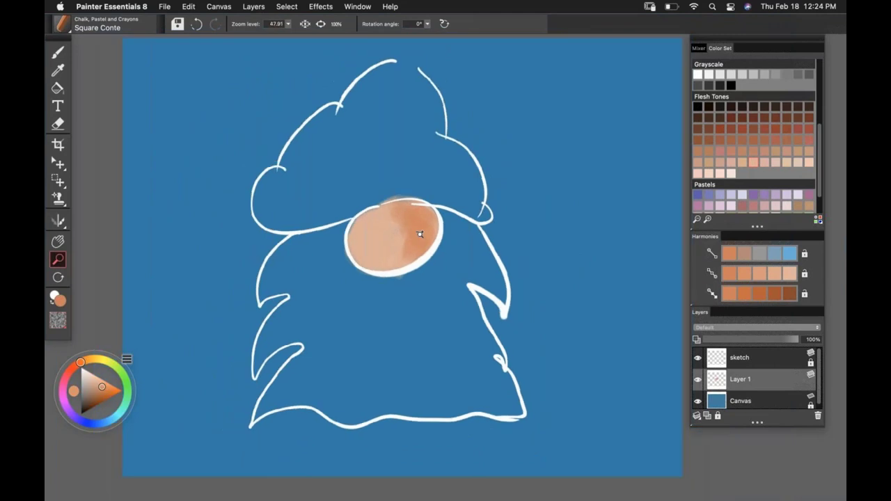
# Soften the shading edge on the nose with the Flat Grainy Stump from the Blenders category
pyautogui.click(63, 24)
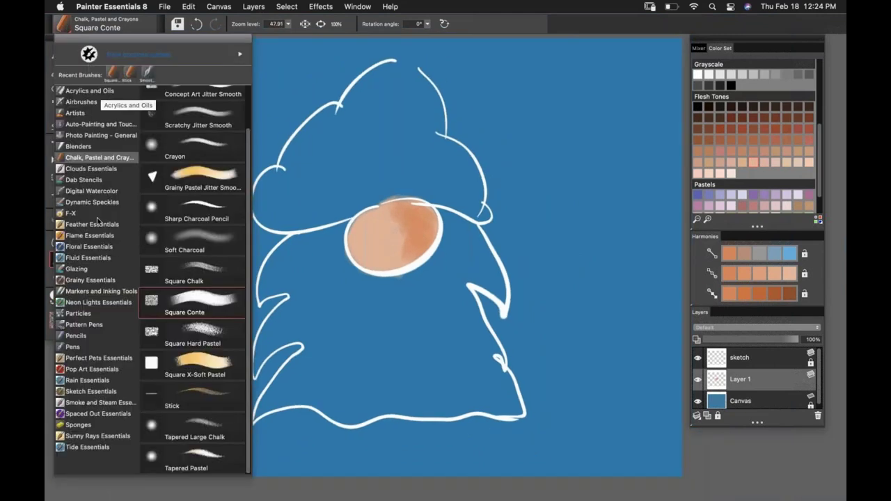
pyautogui.click(90, 147)
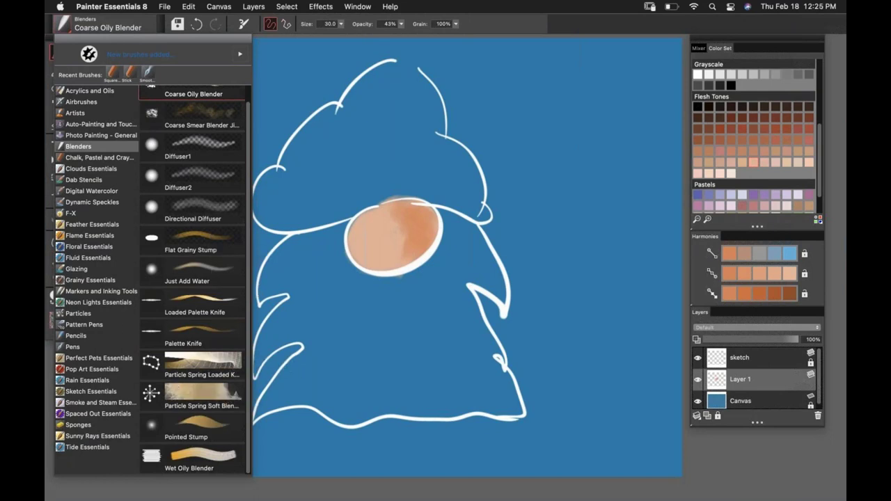
pyautogui.click(193, 240)
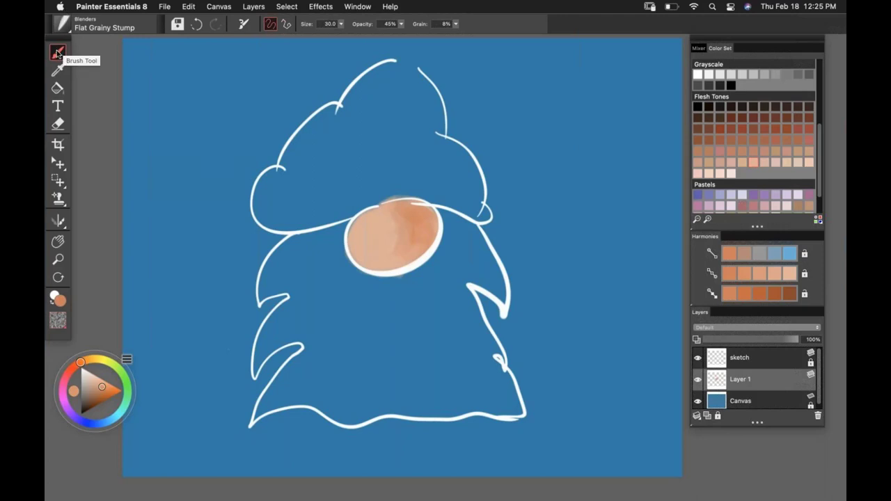
# Switch back to the Square Conte brush and apply a dark woven paper texture
pyautogui.click(63, 25)
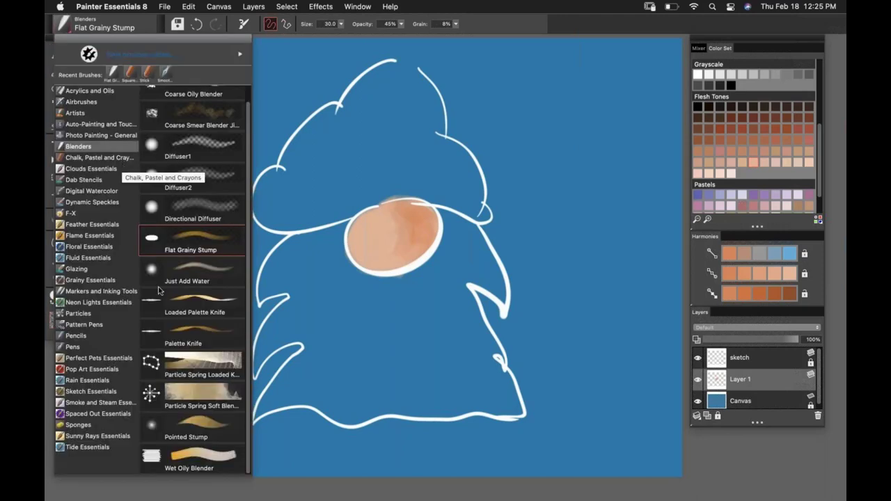
pyautogui.click(99, 157)
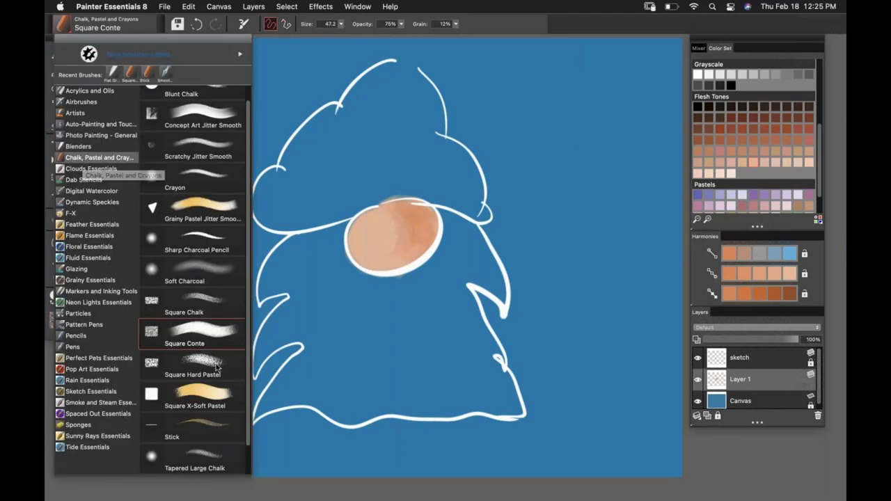
pyautogui.click(201, 363)
pyautogui.click(58, 321)
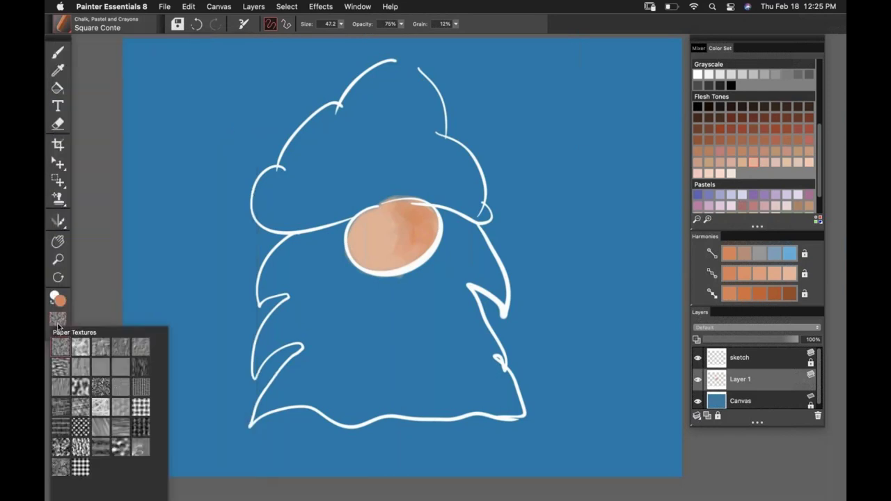
pyautogui.click(141, 428)
pyautogui.press('super+alt+1')
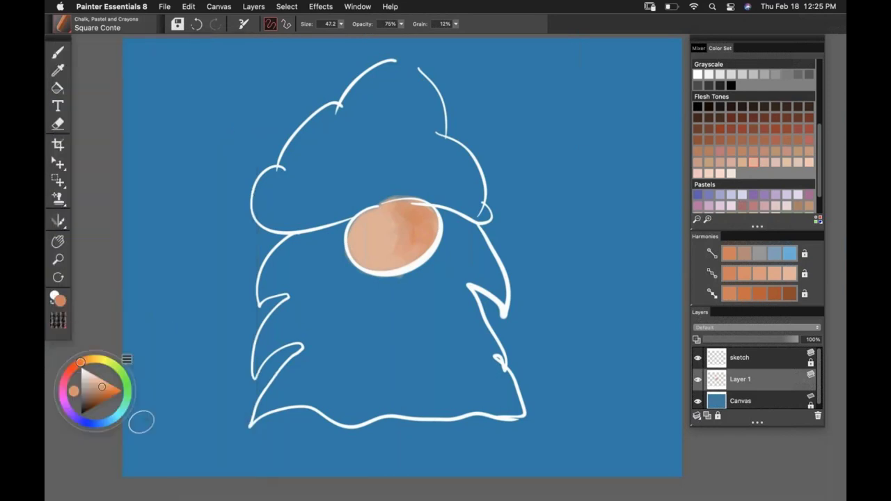
# Set a bright saturated red and paint the gnome's whole hat with it, up to the tip
pyautogui.moveTo(72, 371); pyautogui.dragTo(68, 373)
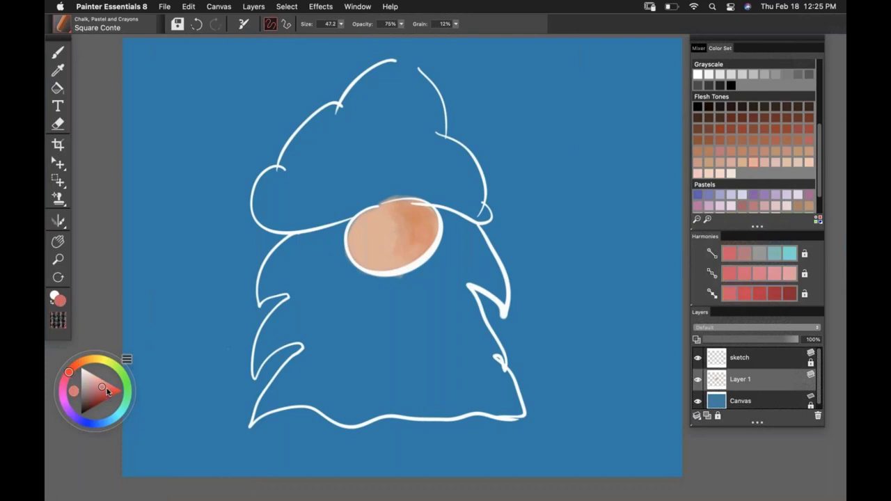
pyautogui.click(119, 392)
pyautogui.moveTo(338, 131)
pyautogui.mouseDown()
pyautogui.moveTo(334, 137)
pyautogui.moveTo(333, 114)
pyautogui.moveTo(279, 188)
pyautogui.moveTo(288, 200)
pyautogui.moveTo(268, 216)
pyautogui.moveTo(318, 189)
pyautogui.moveTo(352, 118)
pyautogui.moveTo(369, 98)
pyautogui.moveTo(408, 80)
pyautogui.moveTo(430, 126)
pyautogui.moveTo(402, 154)
pyautogui.moveTo(326, 171)
pyautogui.moveTo(340, 198)
pyautogui.moveTo(379, 201)
pyautogui.moveTo(408, 160)
pyautogui.moveTo(422, 157)
pyautogui.moveTo(404, 182)
pyautogui.moveTo(477, 182)
pyautogui.moveTo(476, 170)
pyautogui.mouseUp()
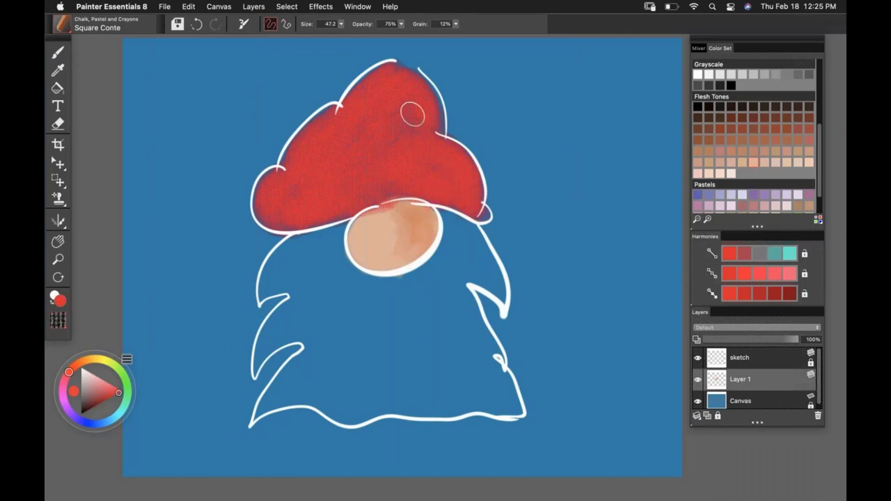
pyautogui.moveTo(413, 117); pyautogui.dragTo(405, 63)
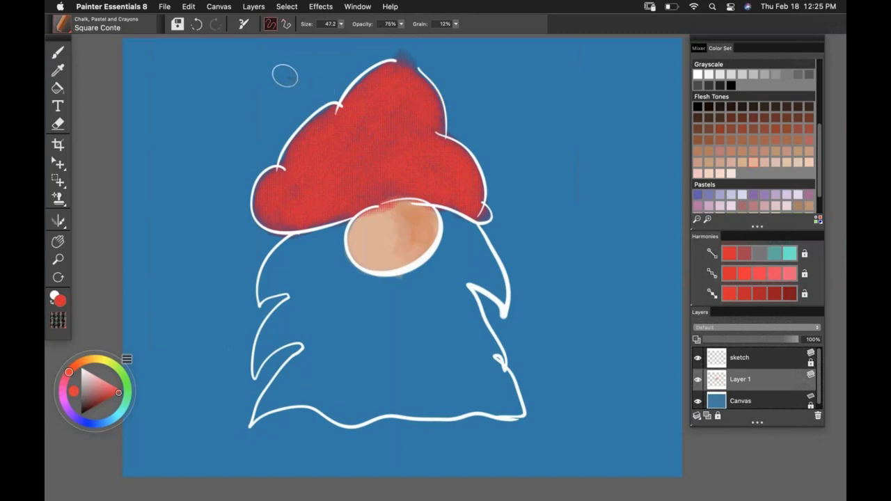
# Shade the right side of the hat in dark red with the Hatch brush from Markers and Inking Tools
pyautogui.click(64, 25)
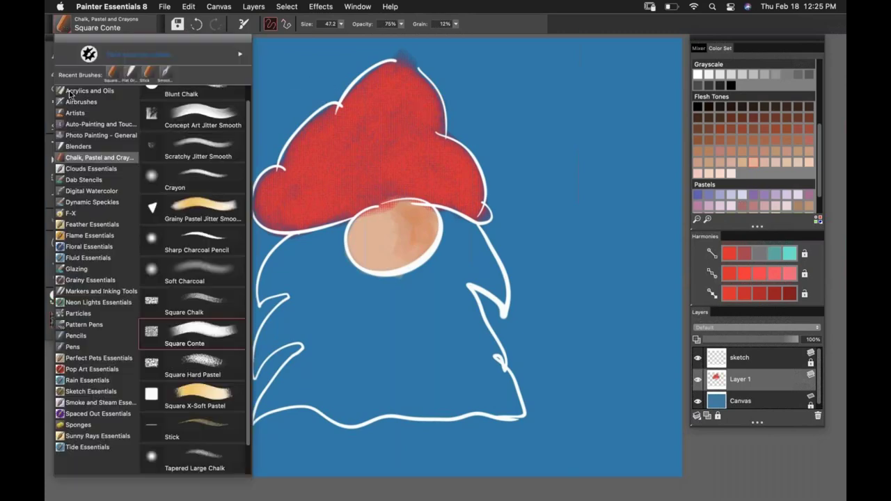
pyautogui.click(99, 292)
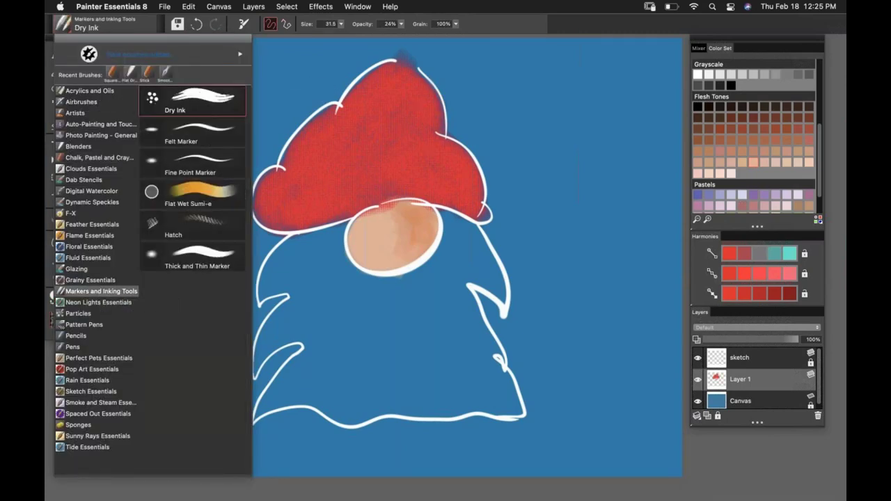
pyautogui.click(204, 226)
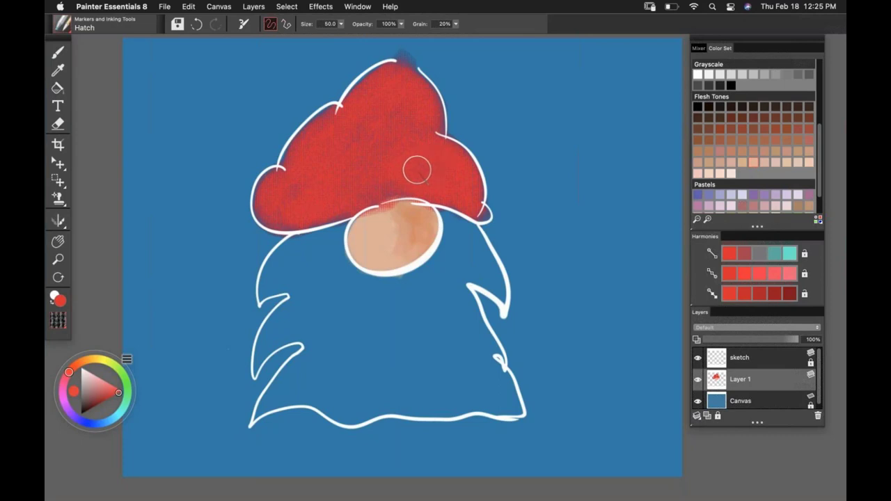
pyautogui.click(789, 293)
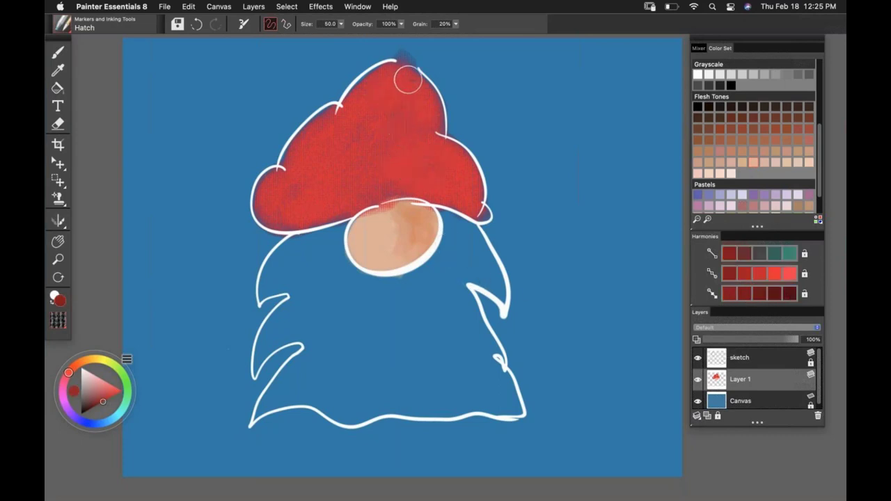
pyautogui.moveTo(387, 66)
pyautogui.mouseDown()
pyautogui.moveTo(410, 111)
pyautogui.moveTo(401, 125)
pyautogui.moveTo(428, 78)
pyautogui.moveTo(425, 111)
pyautogui.moveTo(413, 76)
pyautogui.moveTo(438, 128)
pyautogui.moveTo(423, 161)
pyautogui.moveTo(438, 150)
pyautogui.moveTo(465, 164)
pyautogui.moveTo(480, 202)
pyautogui.mouseUp()
pyautogui.moveTo(433, 147)
pyautogui.mouseDown()
pyautogui.moveTo(453, 192)
pyautogui.moveTo(478, 208)
pyautogui.mouseUp()
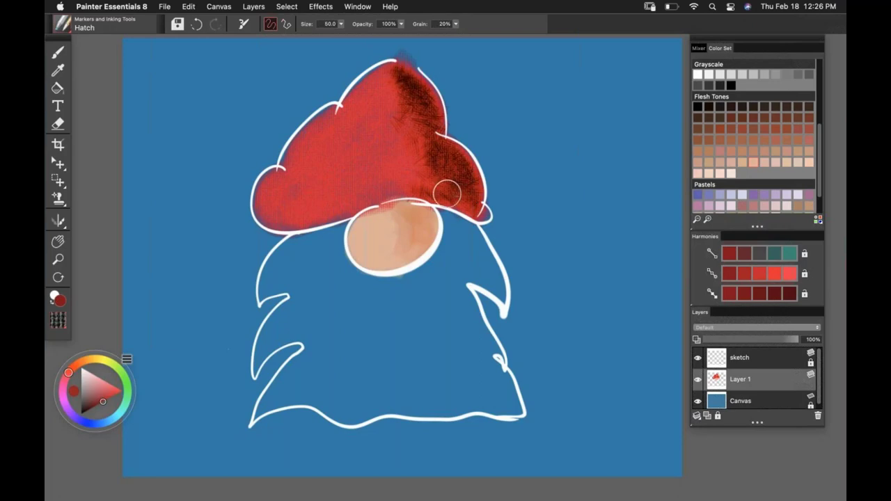
# Switch to the Flat Grainy Stump blender to soften the hat's dark shading
pyautogui.click(63, 27)
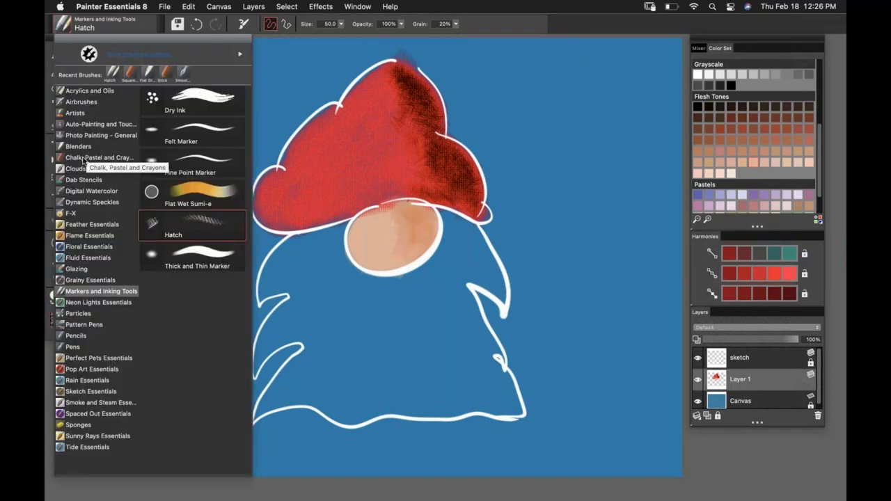
pyautogui.click(78, 147)
pyautogui.click(188, 317)
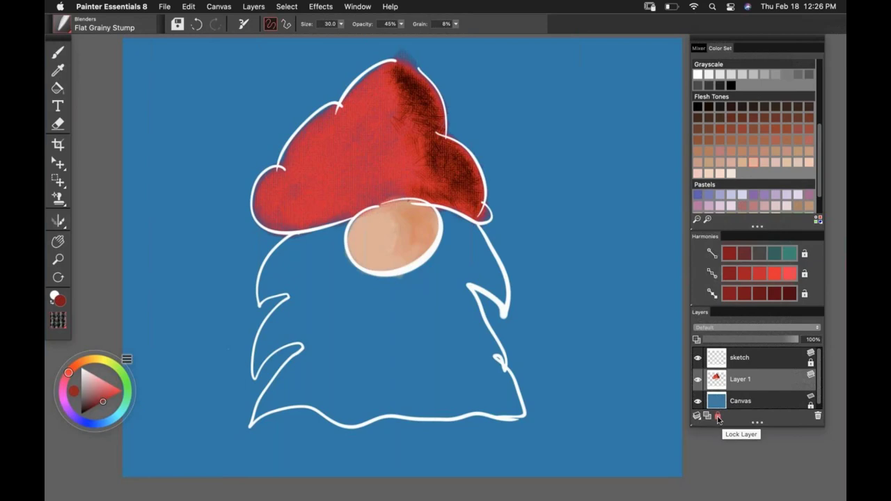
# Lock Layer 1 and add a new layer between it and the Canvas
pyautogui.click(738, 402)
pyautogui.click(708, 416)
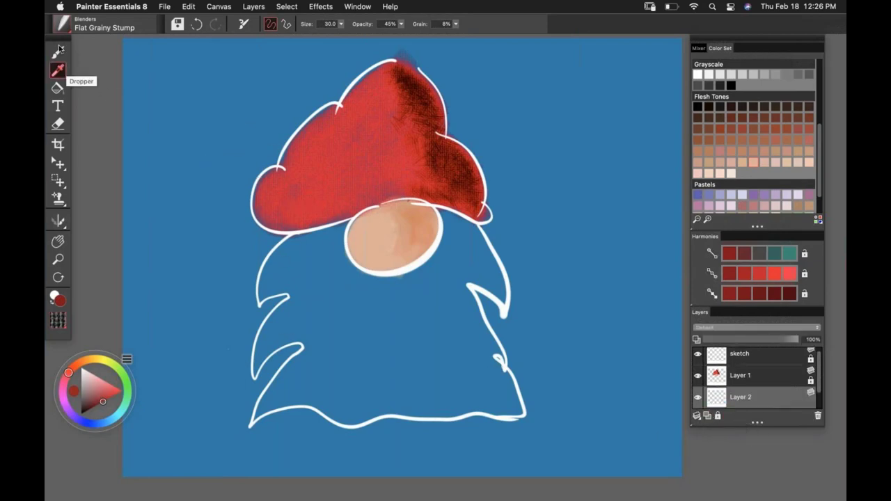
# Paint the beard's upper left area in off-white with the Soft Texture brush from Sponges
pyautogui.click(65, 25)
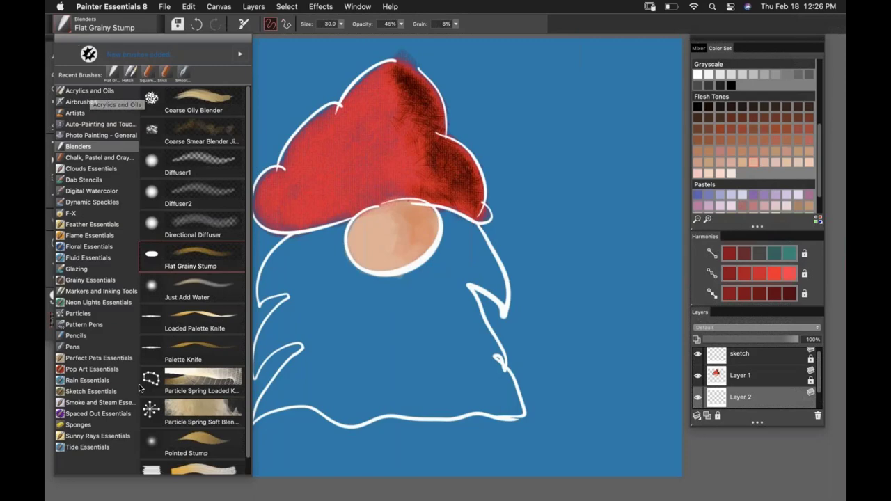
pyautogui.click(78, 425)
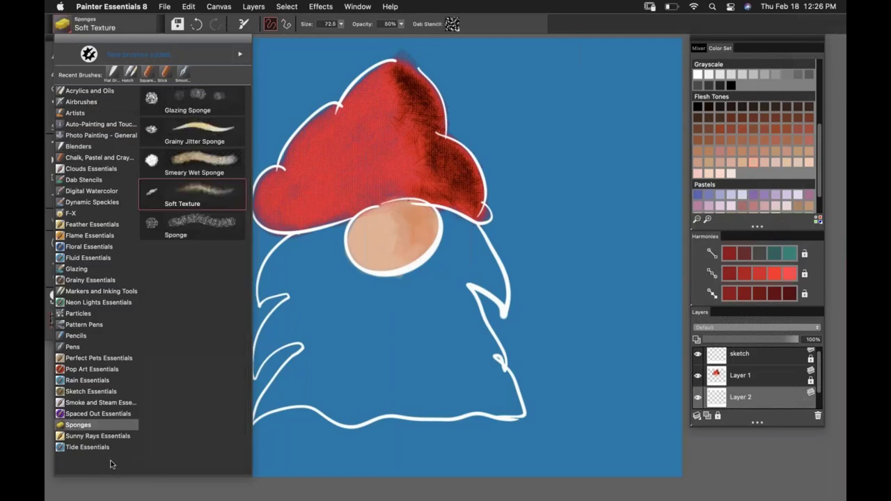
pyautogui.click(193, 194)
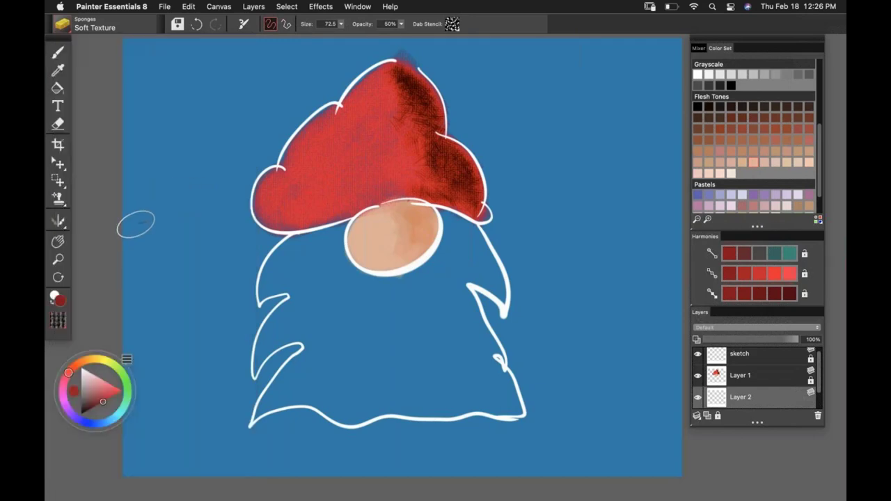
pyautogui.click(453, 24)
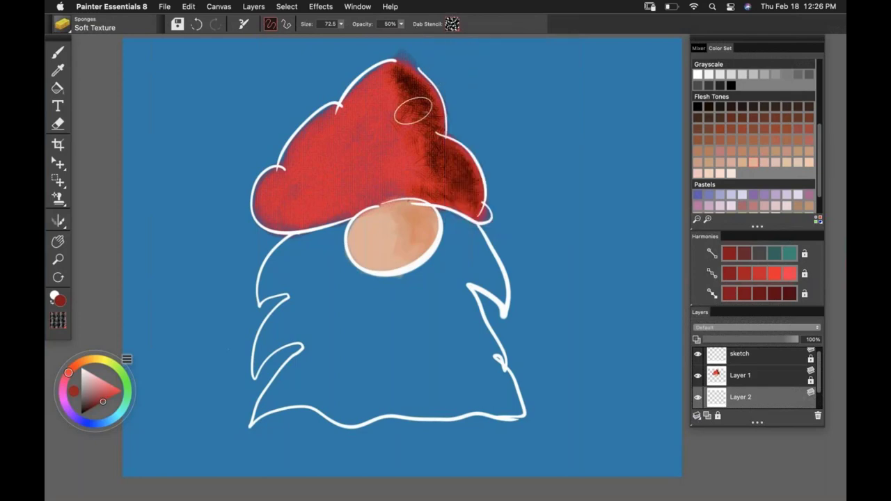
pyautogui.click(91, 386)
pyautogui.click(74, 392)
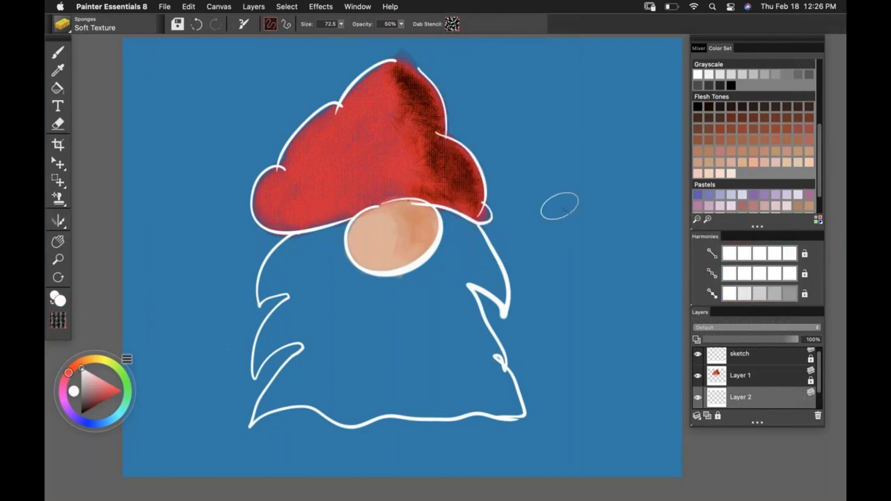
pyautogui.click(709, 73)
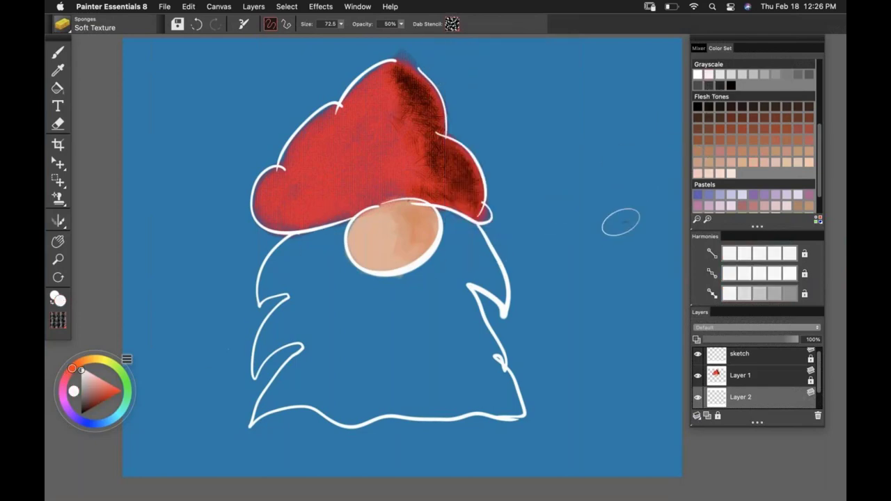
pyautogui.moveTo(291, 275)
pyautogui.mouseDown()
pyautogui.moveTo(305, 240)
pyautogui.moveTo(337, 231)
pyautogui.moveTo(334, 257)
pyautogui.moveTo(337, 242)
pyautogui.moveTo(348, 259)
pyautogui.moveTo(319, 306)
pyautogui.moveTo(305, 294)
pyautogui.moveTo(272, 338)
pyautogui.moveTo(305, 317)
pyautogui.moveTo(334, 321)
pyautogui.moveTo(327, 331)
pyautogui.moveTo(349, 277)
pyautogui.mouseUp()
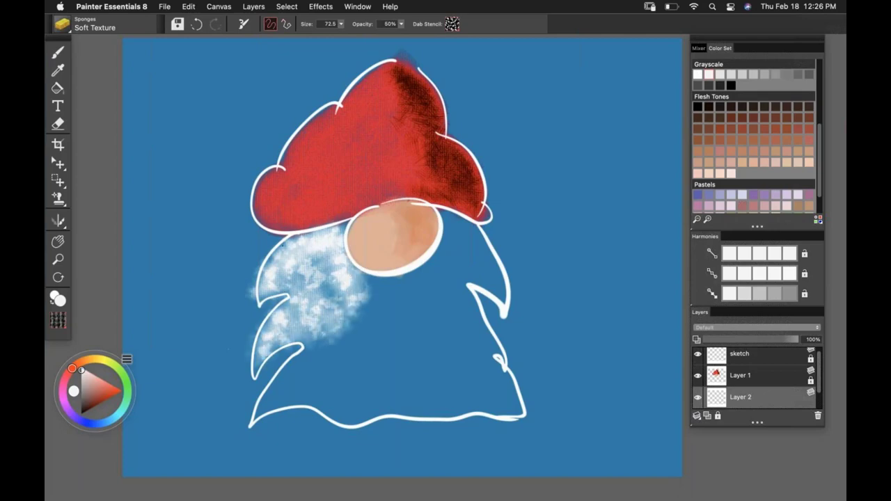
pyautogui.moveTo(320, 302)
pyautogui.mouseDown()
pyautogui.moveTo(333, 284)
pyautogui.moveTo(325, 268)
pyautogui.moveTo(337, 234)
pyautogui.moveTo(365, 287)
pyautogui.moveTo(380, 282)
pyautogui.moveTo(360, 284)
pyautogui.moveTo(392, 277)
pyautogui.mouseUp()
# Fill the rest of the beard in off-white, changing the dab stencil to the vertical streaks texture and the soft cloudy texture
pyautogui.click(452, 25)
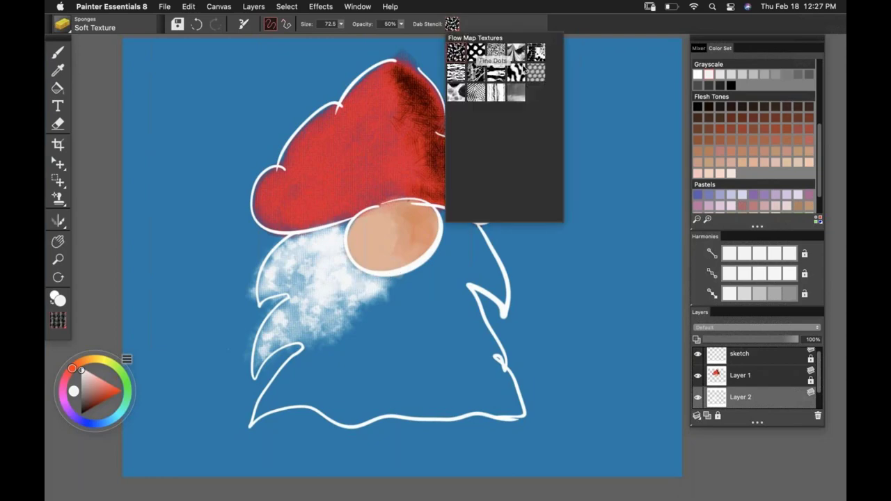
pyautogui.click(494, 98)
pyautogui.moveTo(376, 307)
pyautogui.mouseDown()
pyautogui.moveTo(269, 398)
pyautogui.moveTo(349, 366)
pyautogui.moveTo(342, 379)
pyautogui.moveTo(446, 254)
pyautogui.moveTo(463, 220)
pyautogui.moveTo(480, 263)
pyautogui.moveTo(487, 254)
pyautogui.moveTo(445, 296)
pyautogui.moveTo(428, 330)
pyautogui.mouseUp()
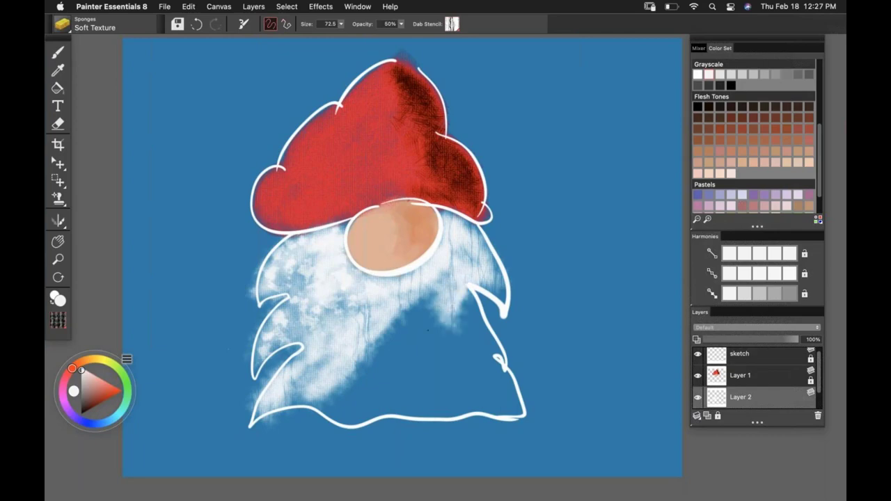
pyautogui.click(452, 24)
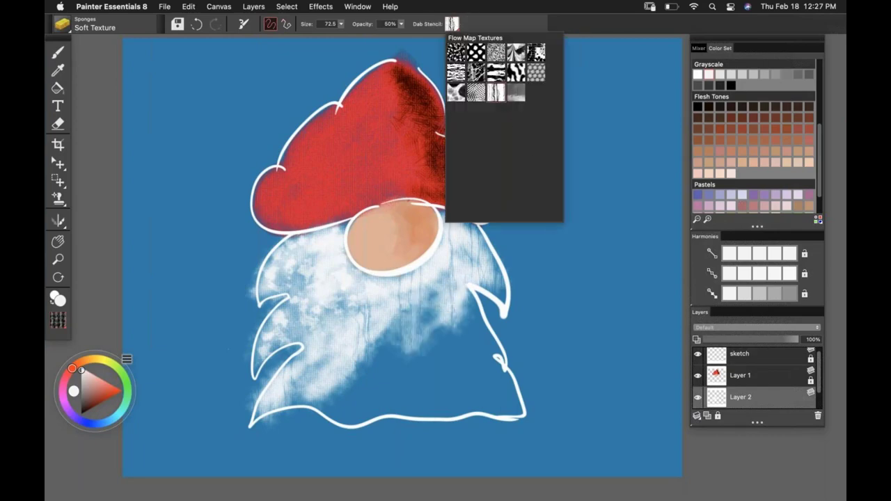
pyautogui.click(516, 92)
pyautogui.moveTo(421, 320)
pyautogui.mouseDown()
pyautogui.moveTo(341, 393)
pyautogui.moveTo(365, 367)
pyautogui.moveTo(331, 391)
pyautogui.moveTo(339, 411)
pyautogui.moveTo(369, 405)
pyautogui.moveTo(366, 392)
pyautogui.moveTo(455, 336)
pyautogui.moveTo(392, 391)
pyautogui.moveTo(418, 384)
pyautogui.moveTo(457, 325)
pyautogui.moveTo(456, 299)
pyautogui.moveTo(494, 388)
pyautogui.moveTo(432, 376)
pyautogui.moveTo(391, 403)
pyautogui.moveTo(444, 391)
pyautogui.moveTo(397, 409)
pyautogui.moveTo(482, 400)
pyautogui.moveTo(428, 286)
pyautogui.moveTo(428, 341)
pyautogui.moveTo(419, 327)
pyautogui.moveTo(393, 370)
pyautogui.moveTo(416, 300)
pyautogui.moveTo(382, 326)
pyautogui.moveTo(288, 321)
pyautogui.moveTo(299, 282)
pyautogui.moveTo(487, 306)
pyautogui.mouseUp()
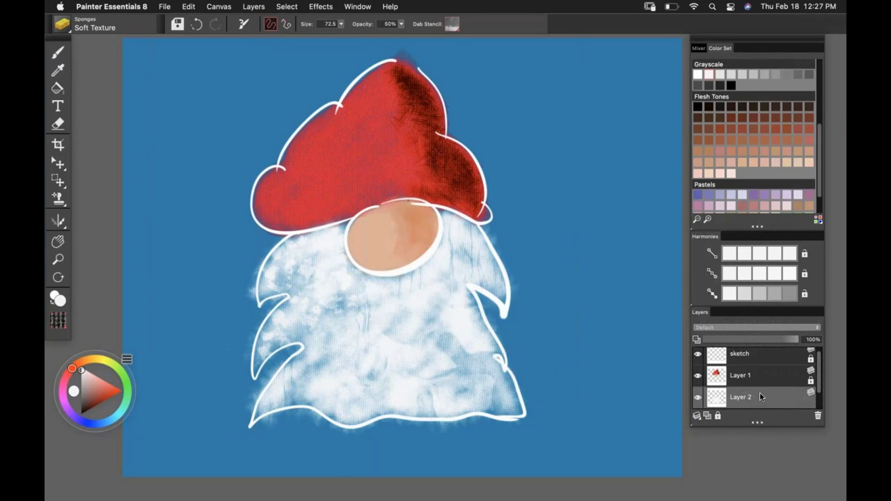
# Add a new layer and choose the Pattern Pen Masked from Pattern Pens with the flame pattern
pyautogui.click(709, 414)
pyautogui.click(63, 27)
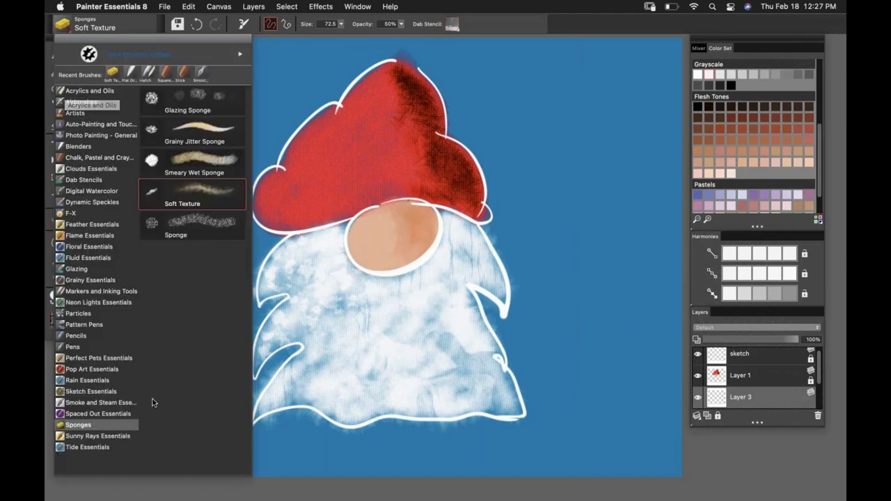
pyautogui.click(87, 326)
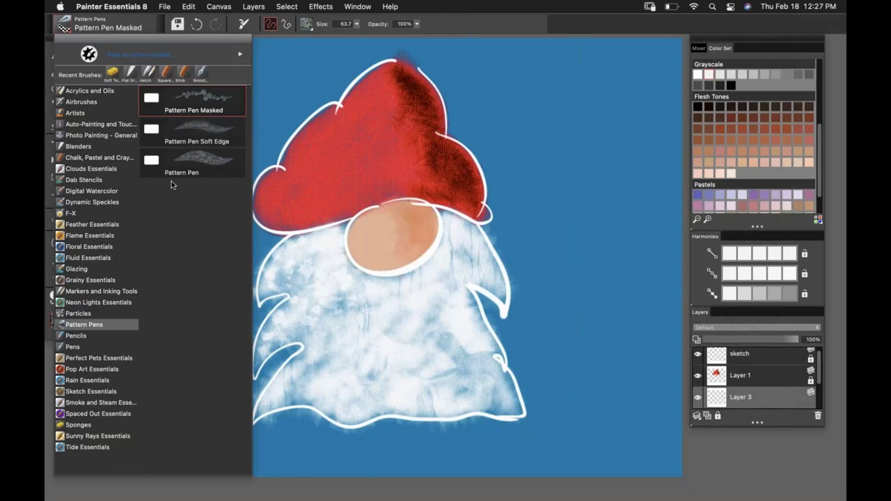
pyautogui.click(308, 23)
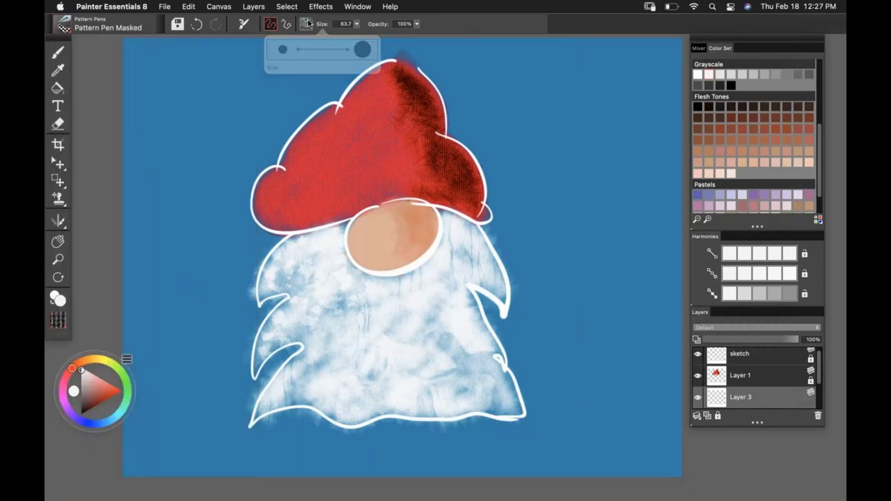
pyautogui.click(307, 23)
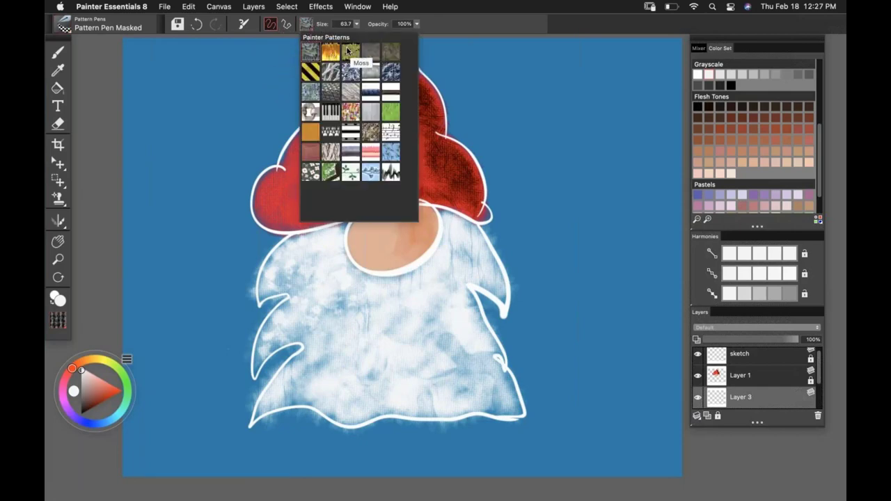
pyautogui.click(329, 52)
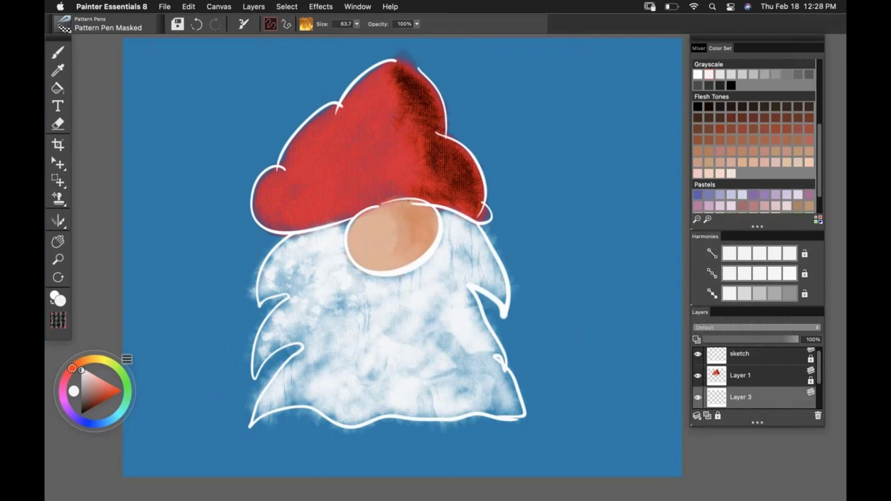
# Try a wavy band of flames across the lower canvas at brush size 110
pyautogui.moveTo(180, 432); pyautogui.dragTo(202, 432)
pyautogui.moveTo(125, 456)
pyautogui.mouseDown()
pyautogui.moveTo(523, 424)
pyautogui.moveTo(760, 427)
pyautogui.mouseUp()
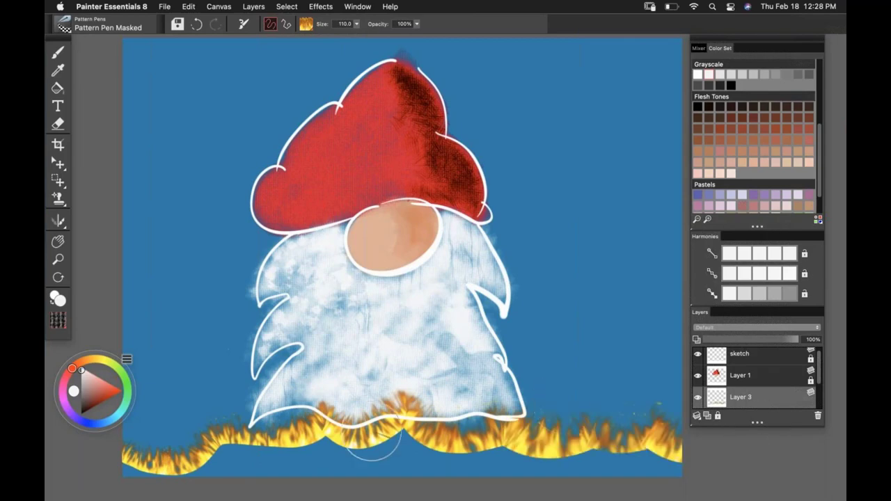
pyautogui.moveTo(653, 433); pyautogui.dragTo(686, 428)
pyautogui.press('super+z')
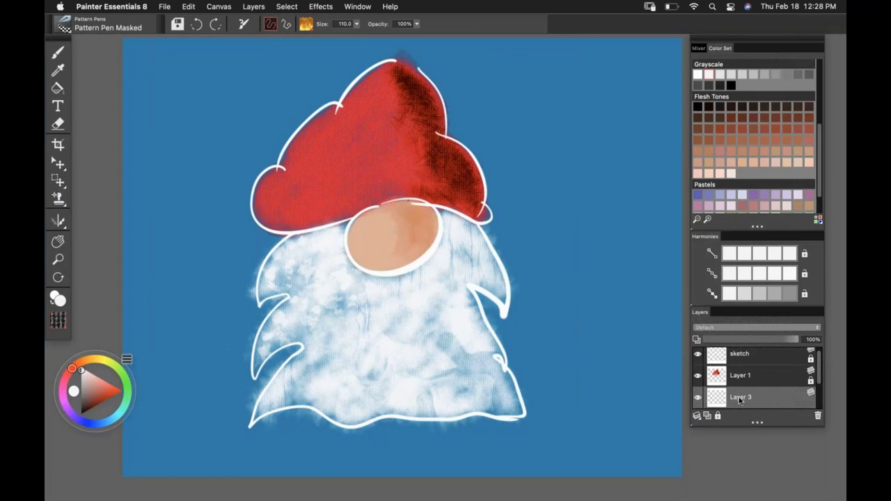
# Move Layer 3 beneath Layer 2 in the layer order
pyautogui.doubleClick(740, 397)
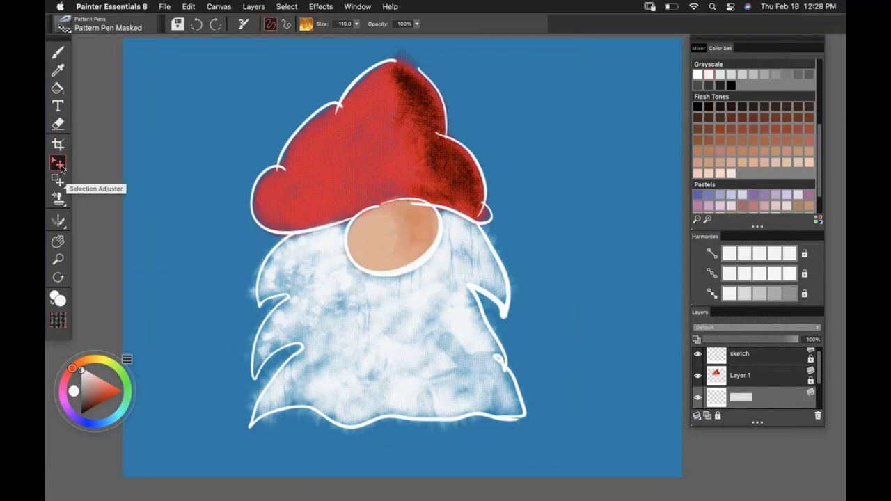
pyautogui.click(58, 163)
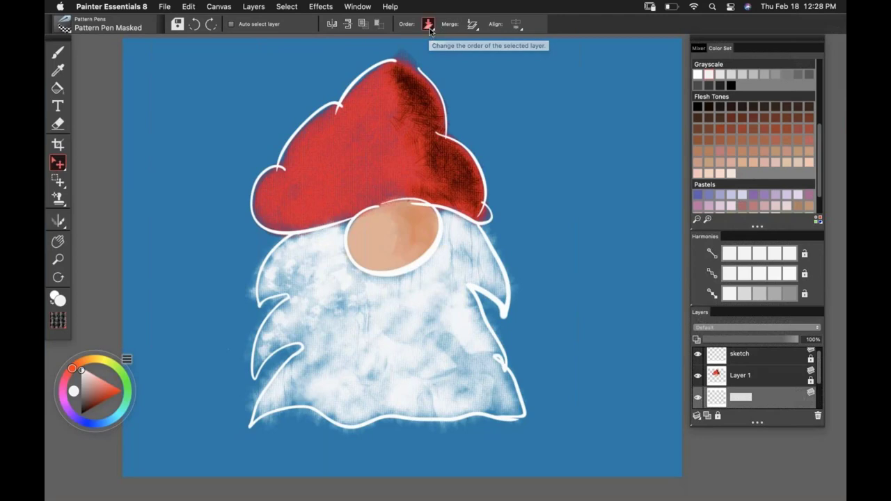
pyautogui.press('Return')
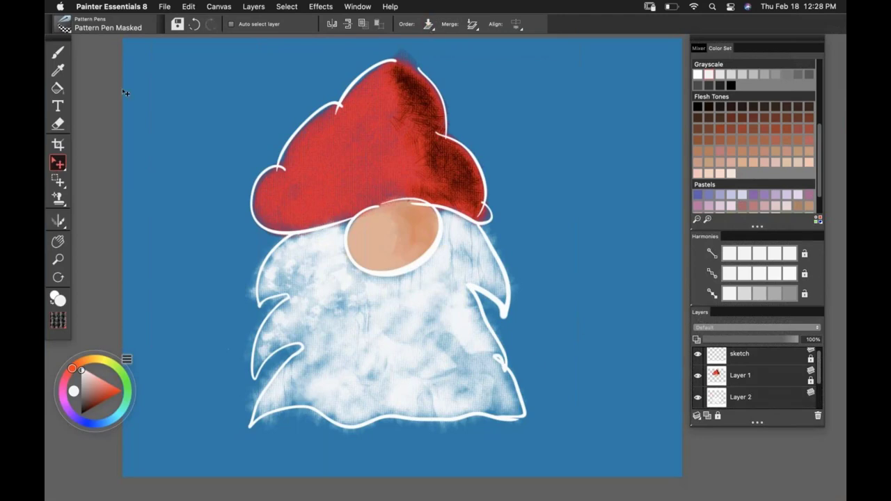
# Paint a band of flames behind the gnome's base and move Layer 3 above the sketch layer
pyautogui.click(58, 52)
pyautogui.moveTo(129, 458)
pyautogui.mouseDown()
pyautogui.moveTo(275, 442)
pyautogui.moveTo(311, 425)
pyautogui.moveTo(662, 426)
pyautogui.mouseUp()
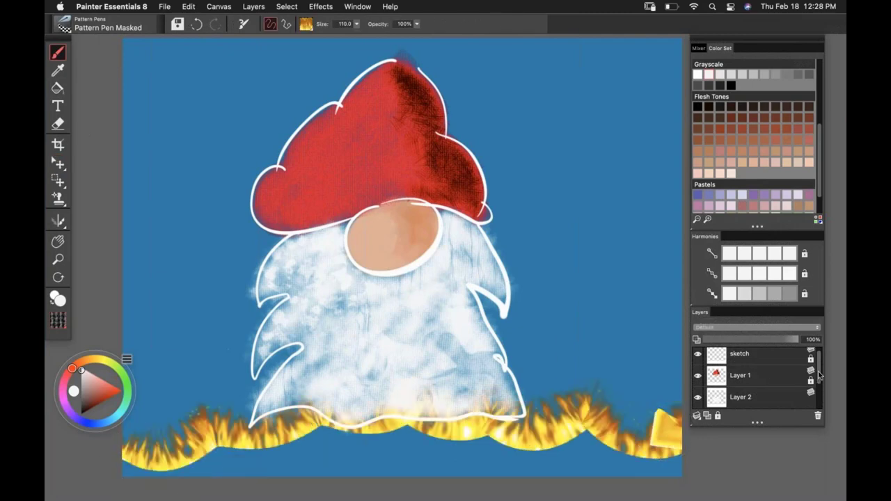
pyautogui.moveTo(820, 376); pyautogui.dragTo(820, 393)
pyautogui.moveTo(741, 394); pyautogui.dragTo(731, 357)
pyautogui.moveTo(821, 384); pyautogui.dragTo(823, 365)
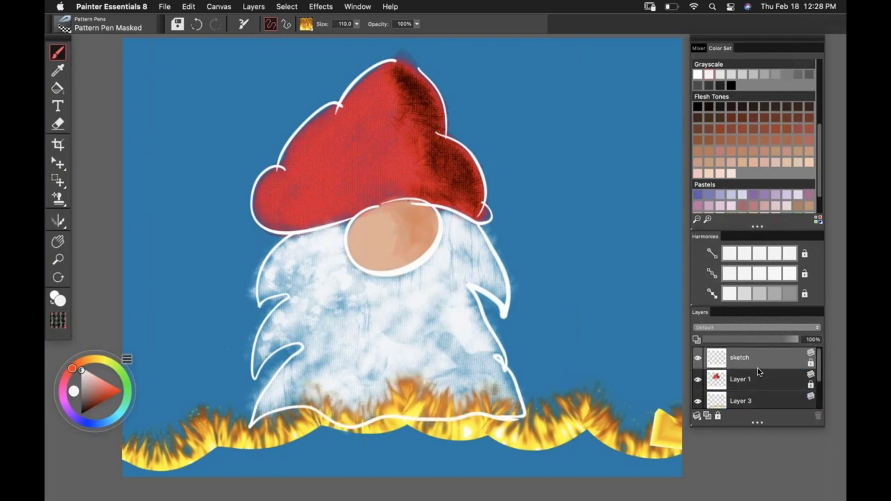
pyautogui.moveTo(747, 402); pyautogui.dragTo(750, 359)
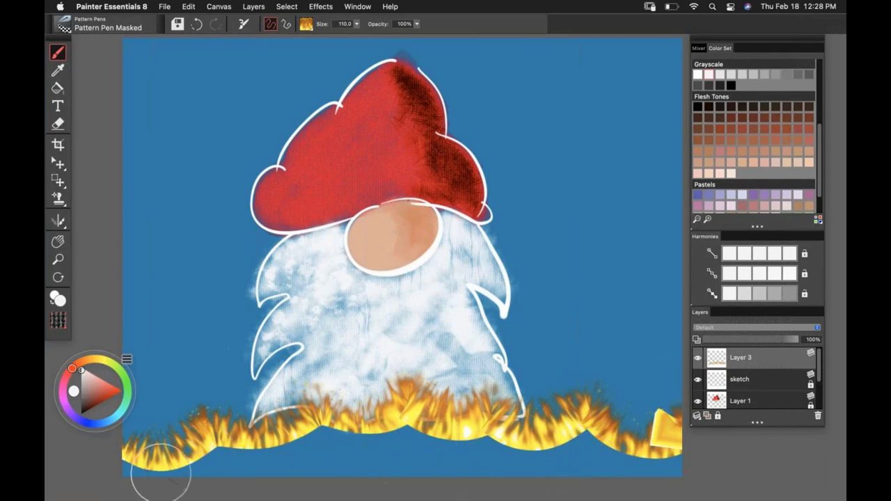
# Add a second band of flames along the canvas bottom, and undo all the flame strokes and layer moves
pyautogui.moveTo(124, 462); pyautogui.dragTo(631, 447)
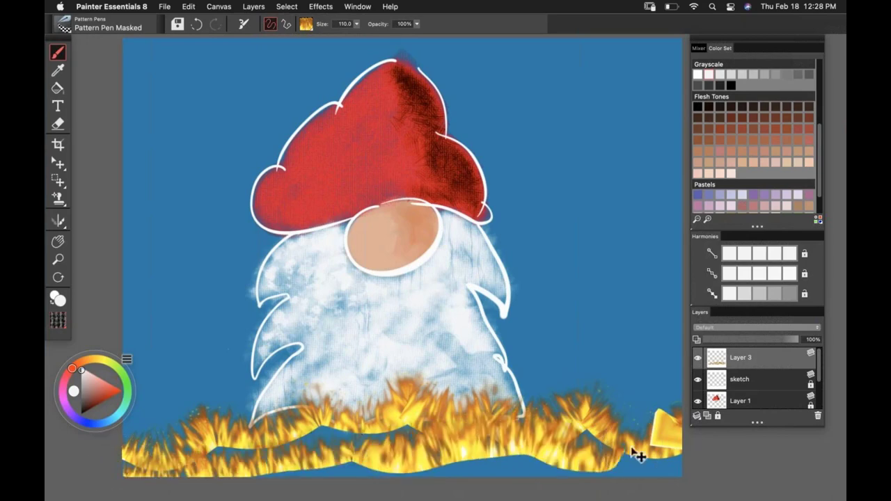
pyautogui.press('super+z')
pyautogui.press('super+z')
pyautogui.press('super+z')
pyautogui.press('super+z')
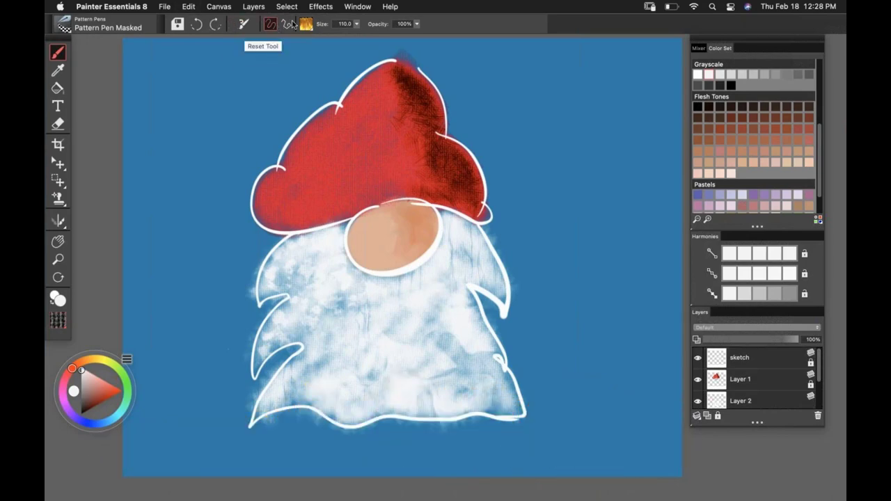
# Try a band of the Moss pattern across the lower canvas
pyautogui.click(306, 24)
pyautogui.click(353, 52)
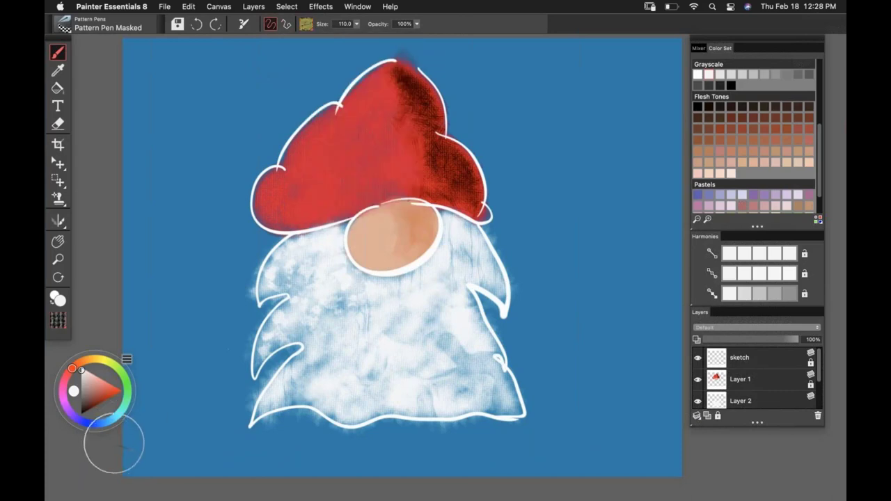
pyautogui.moveTo(115, 443)
pyautogui.mouseDown()
pyautogui.moveTo(324, 432)
pyautogui.moveTo(753, 443)
pyautogui.mouseUp()
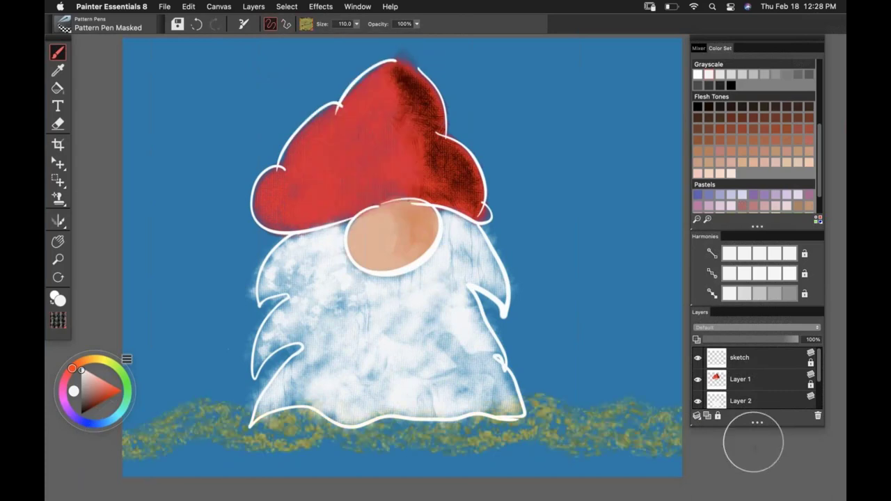
pyautogui.press('super+z')
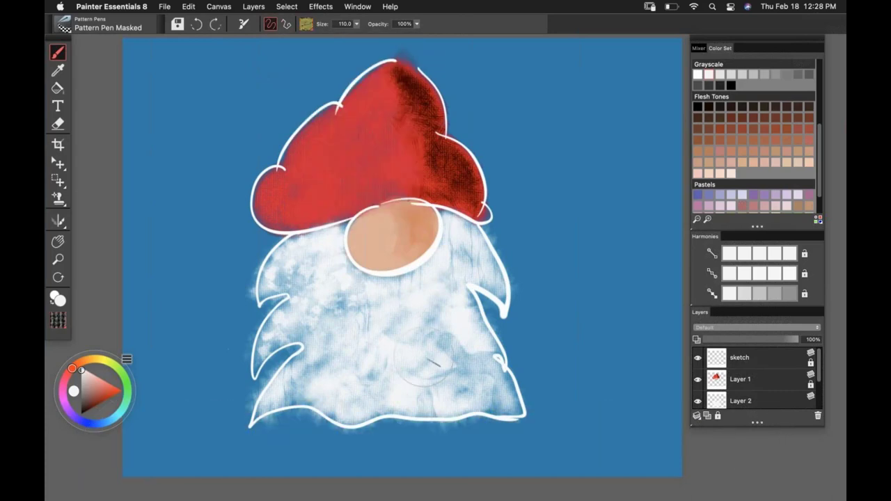
# Try dark green grass across the lower canvas with the Glazing Grass brush at sizes 90 and 112.3
pyautogui.click(63, 28)
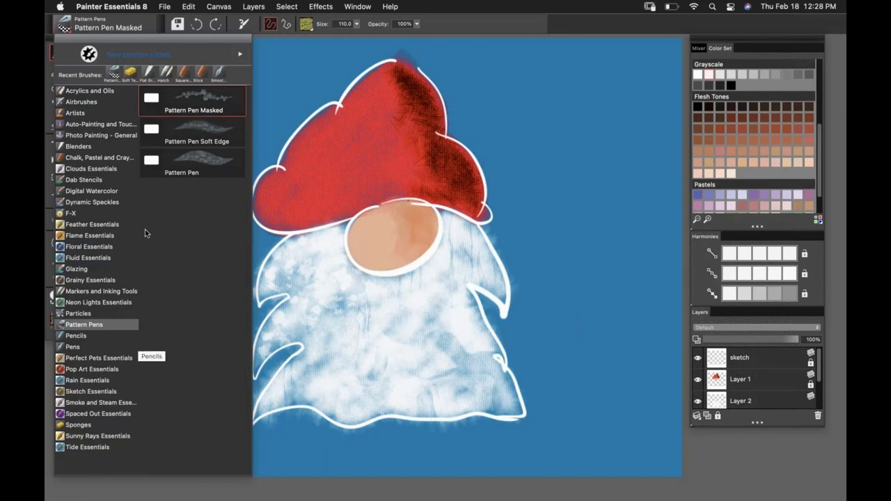
pyautogui.click(77, 268)
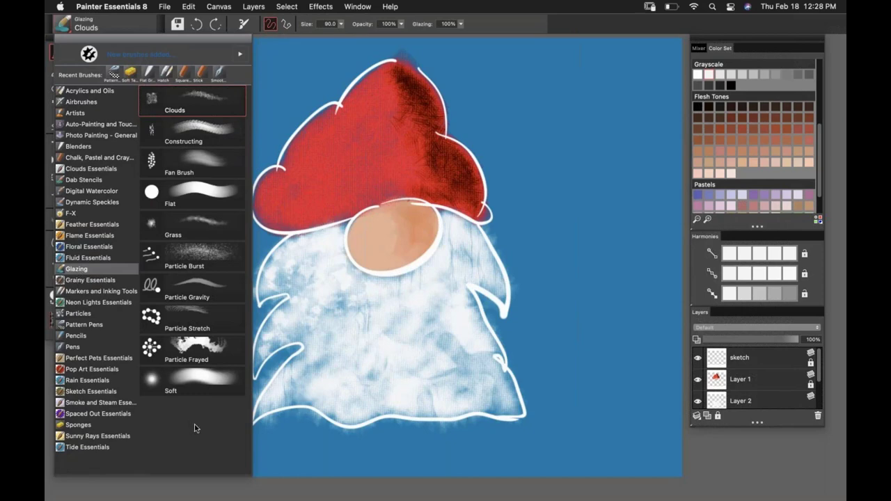
pyautogui.click(198, 221)
pyautogui.scroll(5, 794, 153)
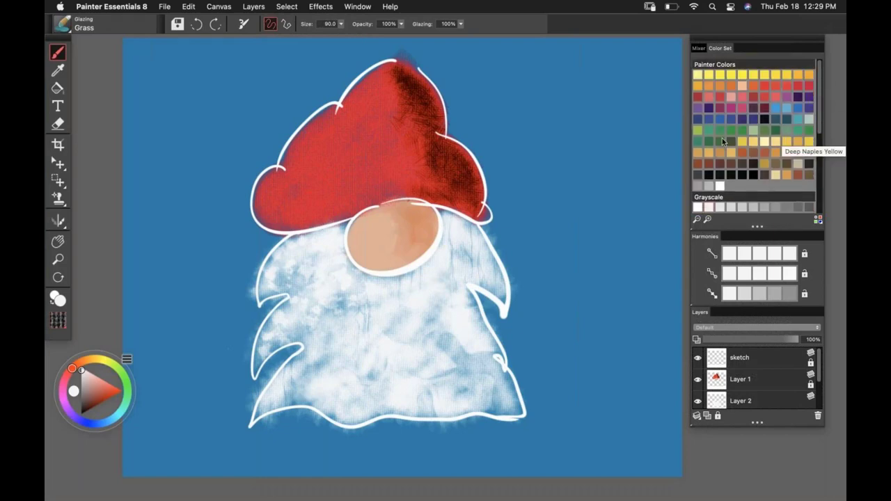
pyautogui.click(704, 140)
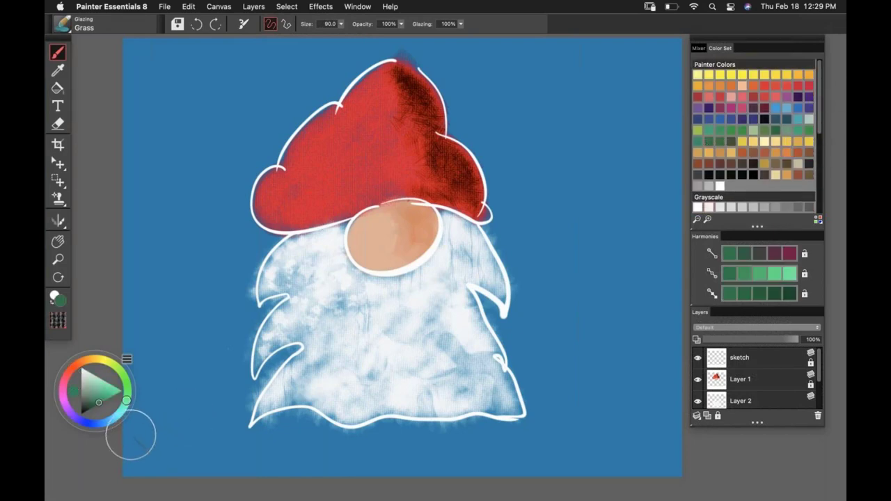
pyautogui.moveTo(130, 435)
pyautogui.mouseDown()
pyautogui.moveTo(324, 416)
pyautogui.moveTo(667, 409)
pyautogui.mouseUp()
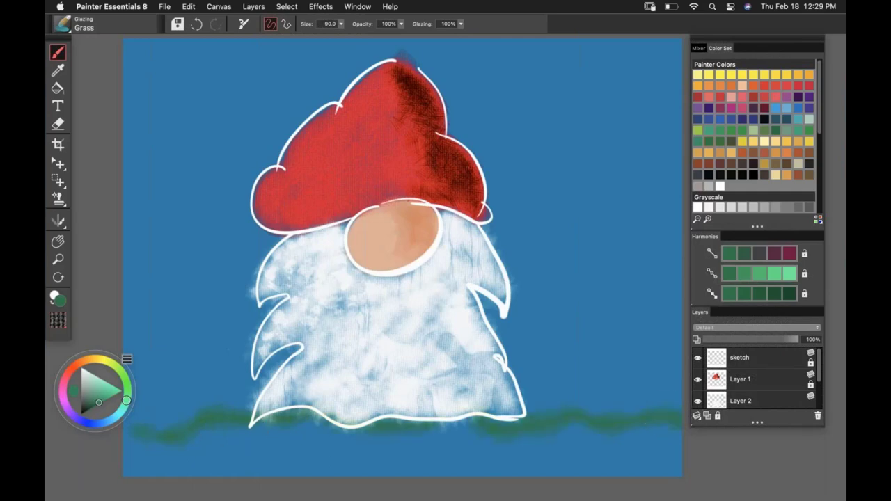
pyautogui.press(']')
pyautogui.moveTo(128, 435)
pyautogui.mouseDown()
pyautogui.moveTo(328, 417)
pyautogui.moveTo(592, 428)
pyautogui.mouseUp()
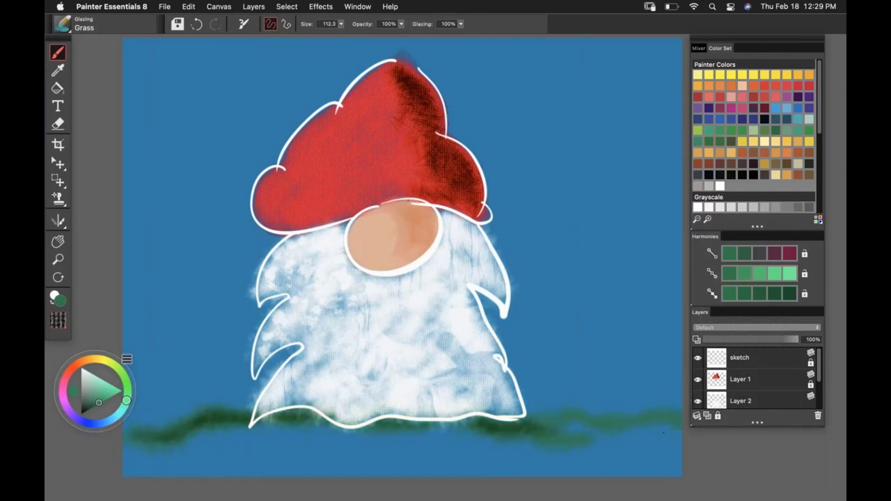
pyautogui.moveTo(663, 433)
pyautogui.mouseDown()
pyautogui.moveTo(503, 452)
pyautogui.moveTo(279, 444)
pyautogui.moveTo(105, 465)
pyautogui.moveTo(129, 448)
pyautogui.moveTo(122, 446)
pyautogui.moveTo(359, 413)
pyautogui.moveTo(679, 426)
pyautogui.mouseUp()
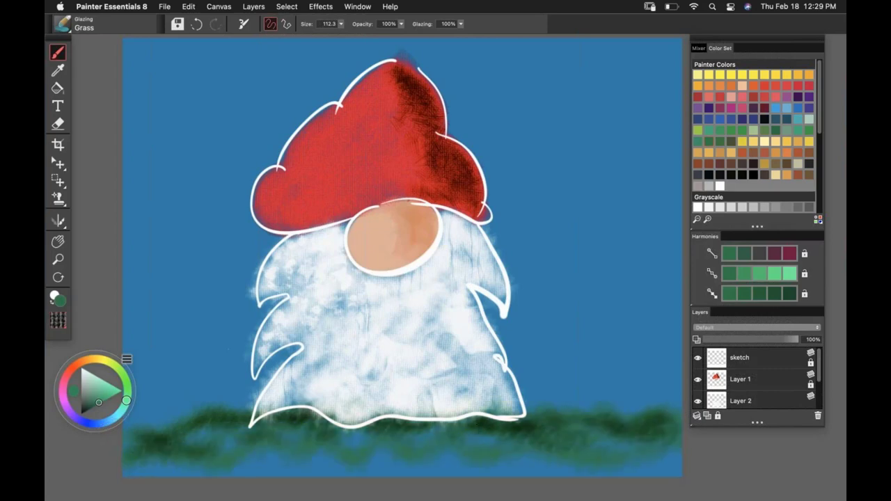
# Inspect the grass texture up close and undo all the green grass strokes
pyautogui.click(58, 259)
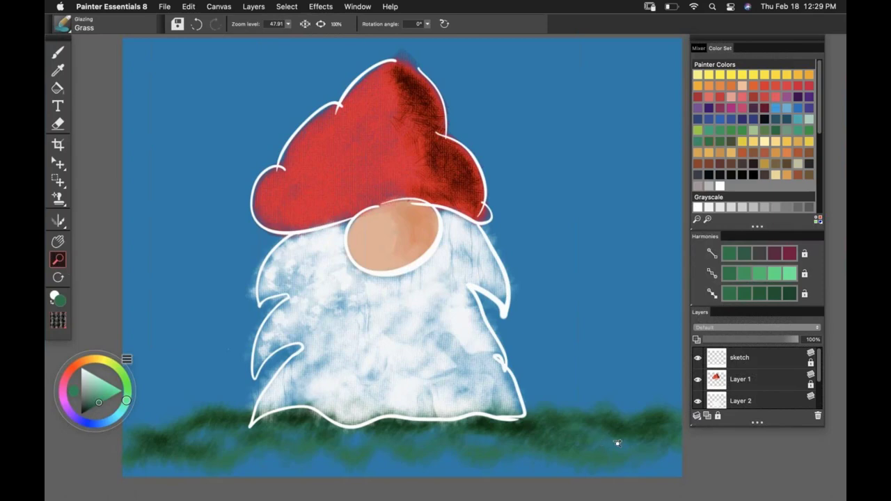
pyautogui.moveTo(617, 443); pyautogui.dragTo(643, 436)
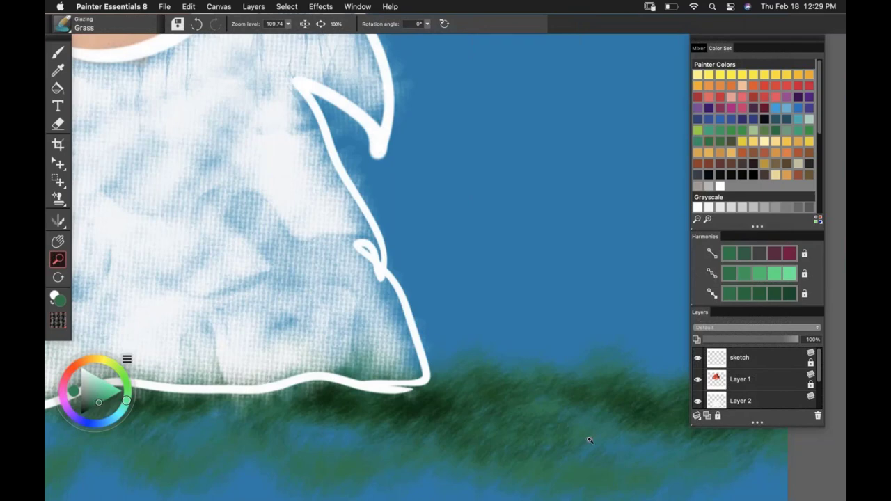
pyautogui.click(58, 52)
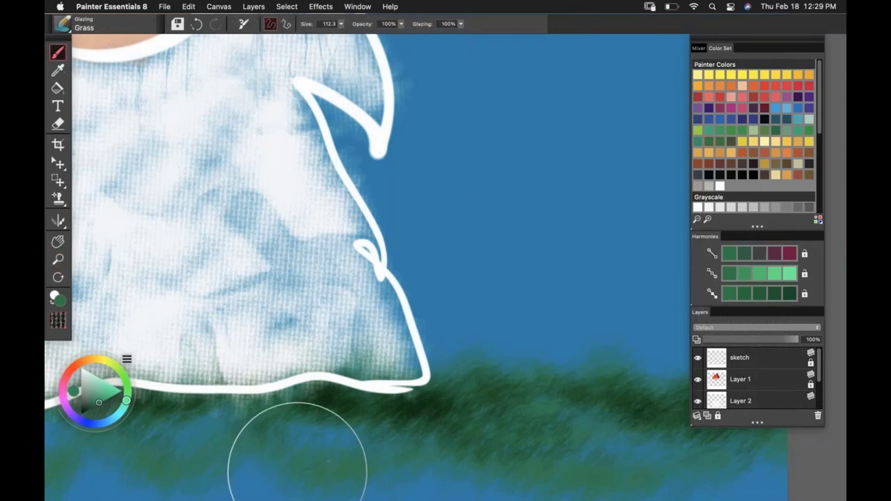
pyautogui.press('super+z')
pyautogui.press('super+z')
pyautogui.press('super+z')
pyautogui.press('super+z')
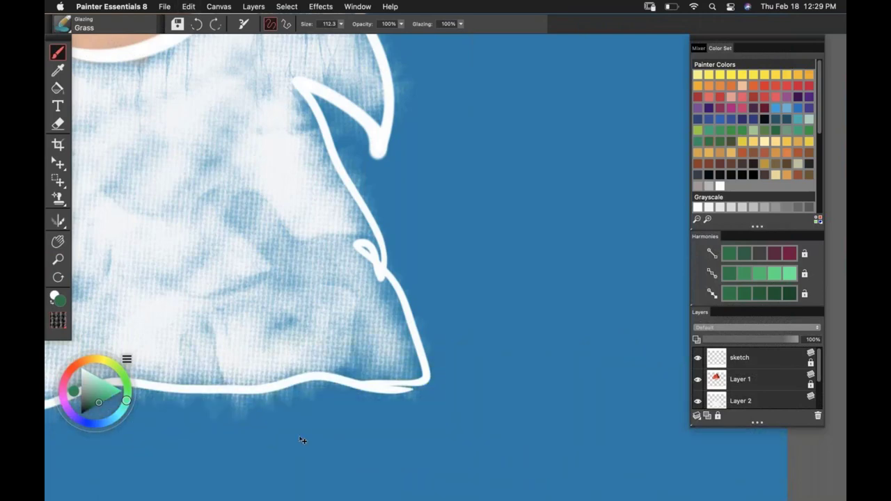
# Add a new layer directly above the sketch layer
pyautogui.press('m')
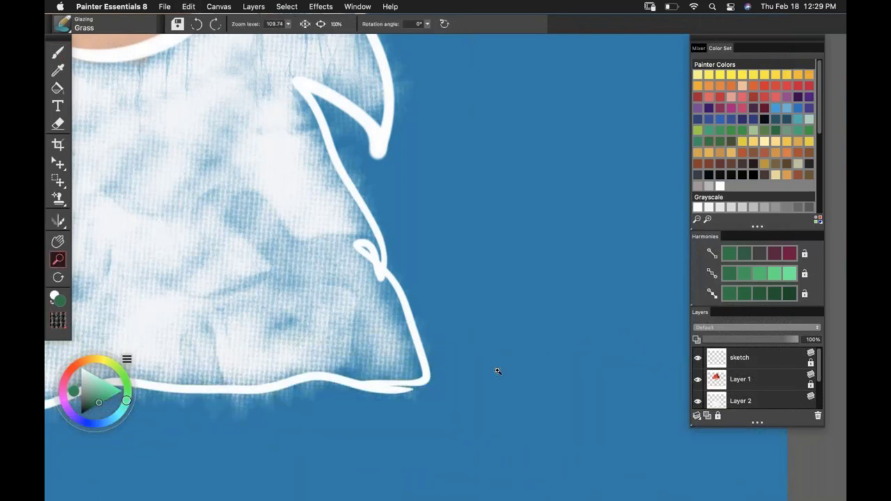
pyautogui.scroll(-1, 487, 370)
pyautogui.scroll(-10, 487, 370)
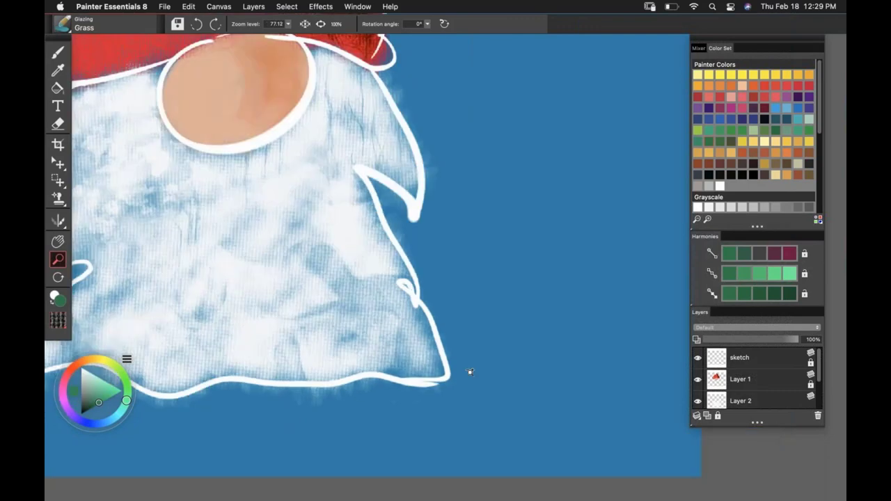
pyautogui.click(766, 362)
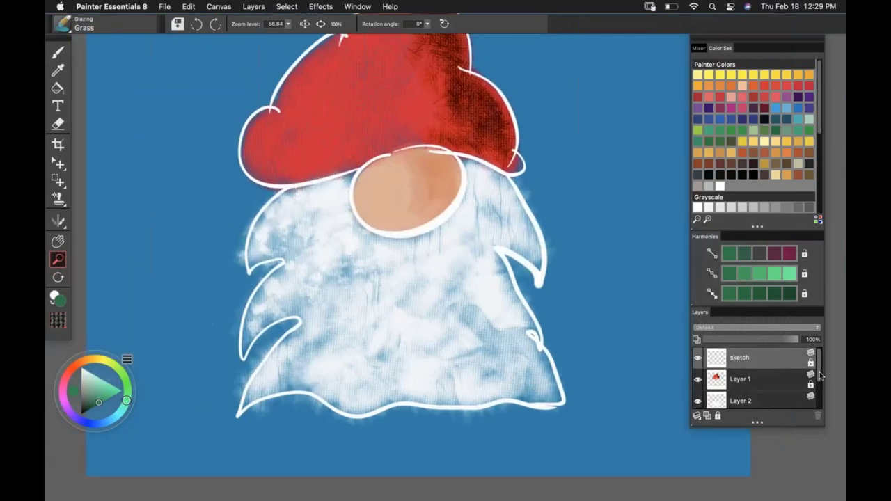
pyautogui.scroll(-2, 820, 380)
pyautogui.scroll(2, 822, 379)
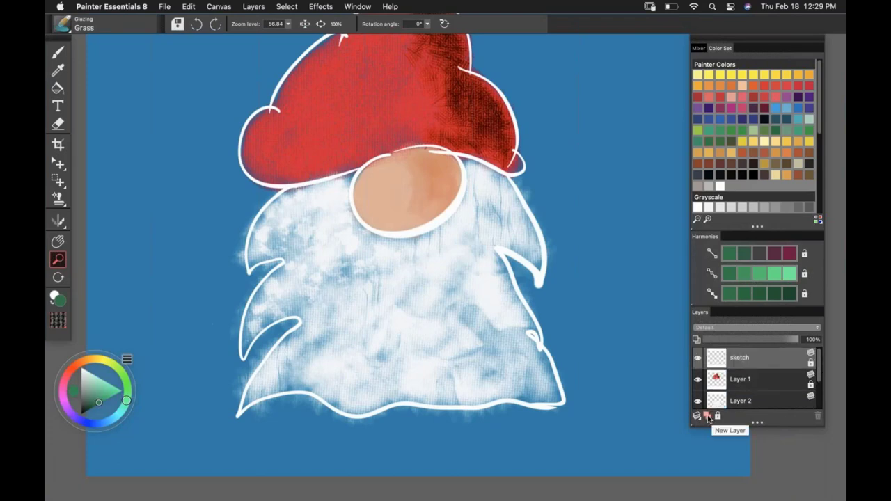
pyautogui.click(708, 417)
# Fill the bottom of the canvas with wavy bands of the yellow-and-black stripe pattern using Pattern Pen Masked at size 110
pyautogui.click(57, 53)
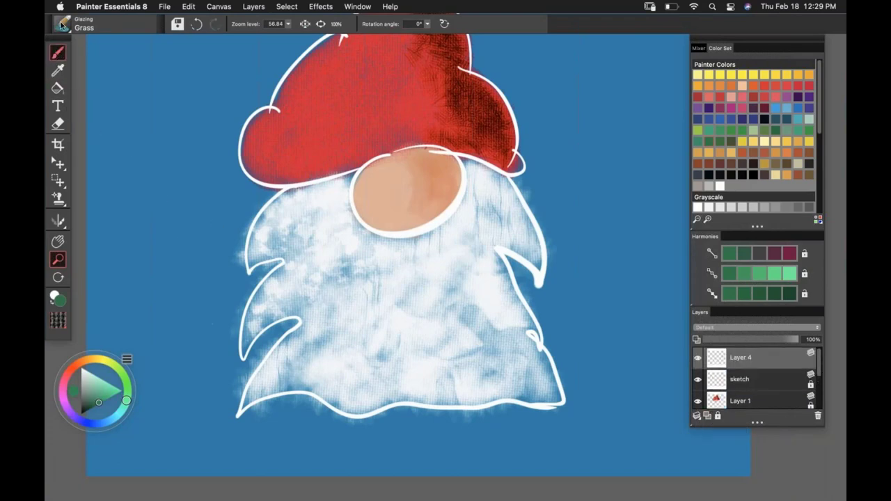
pyautogui.click(63, 25)
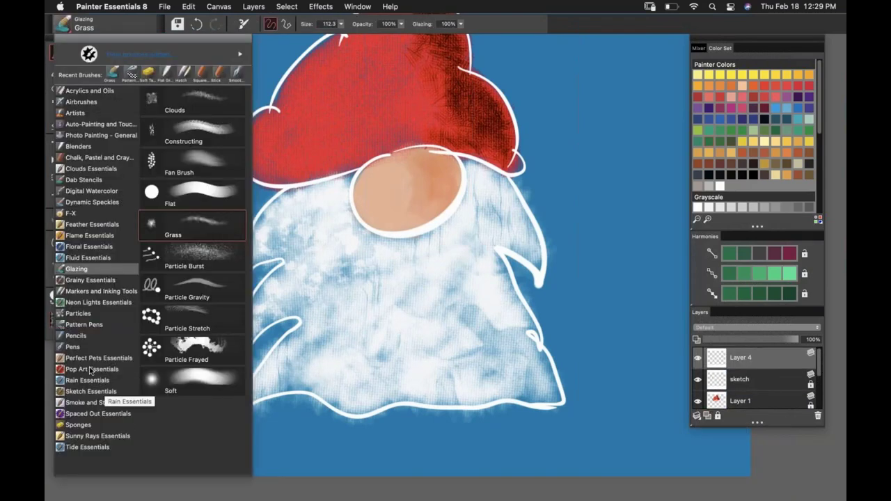
pyautogui.click(82, 325)
pyautogui.click(304, 25)
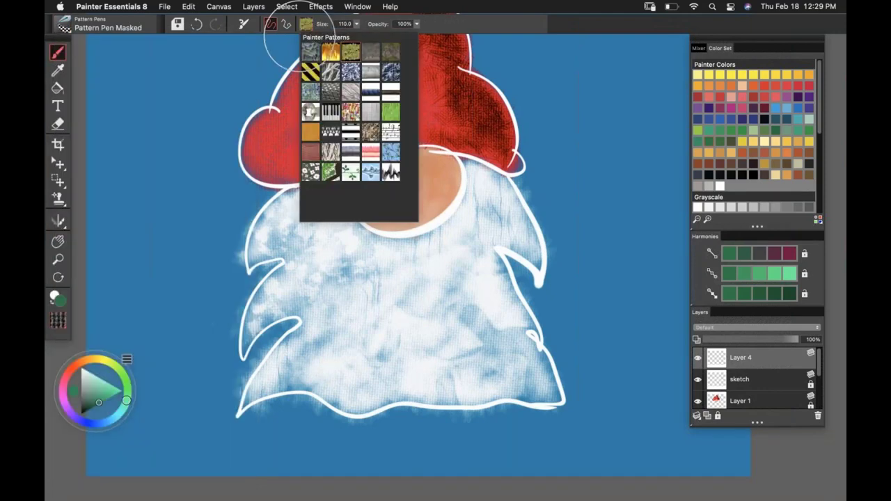
pyautogui.click(312, 71)
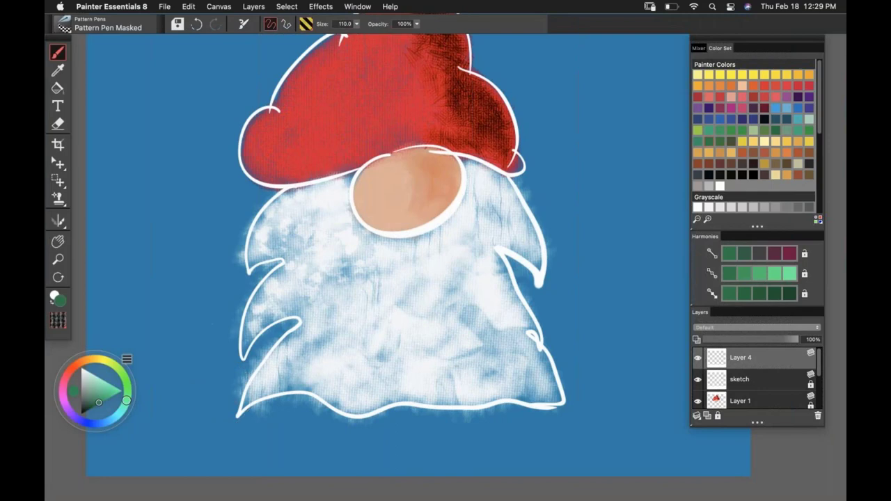
pyautogui.click(58, 259)
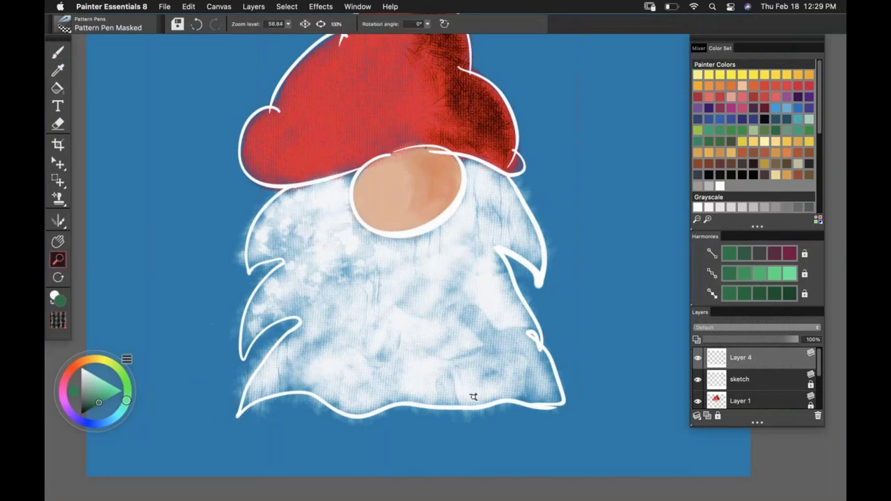
pyautogui.scroll(-2, 472, 394)
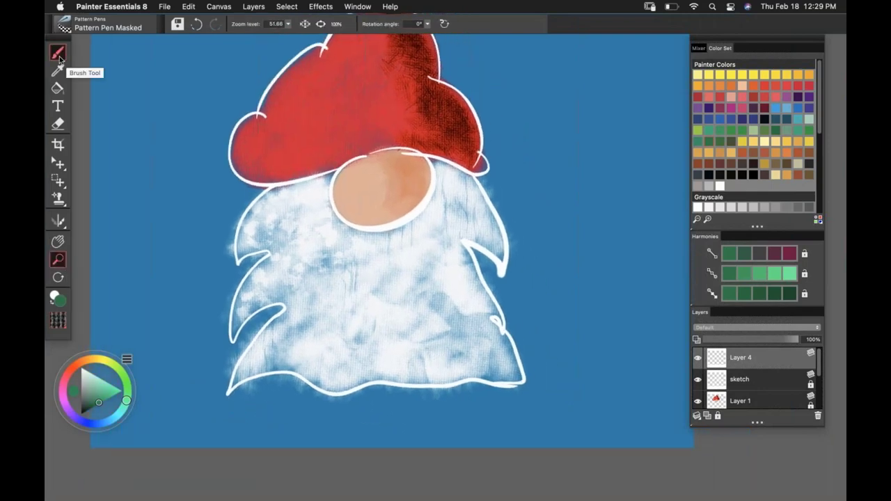
pyautogui.click(58, 54)
pyautogui.moveTo(112, 374); pyautogui.dragTo(119, 255)
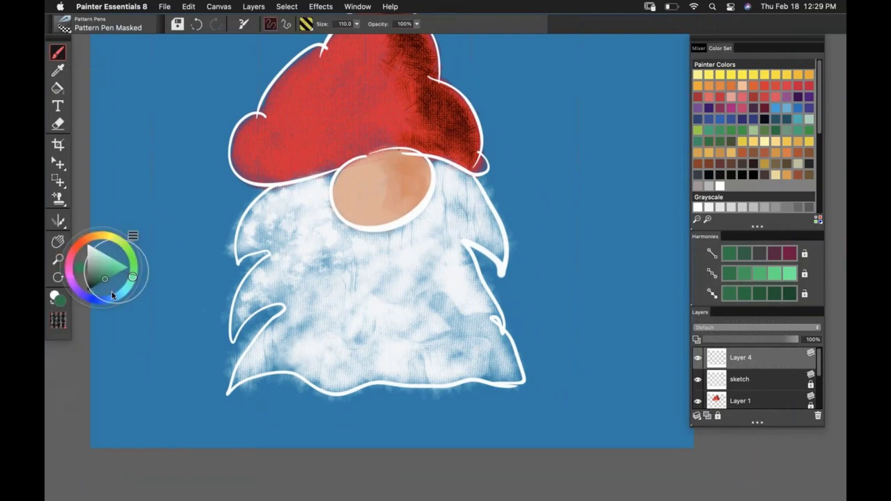
pyautogui.moveTo(105, 411)
pyautogui.mouseDown()
pyautogui.moveTo(275, 390)
pyautogui.moveTo(690, 404)
pyautogui.mouseUp()
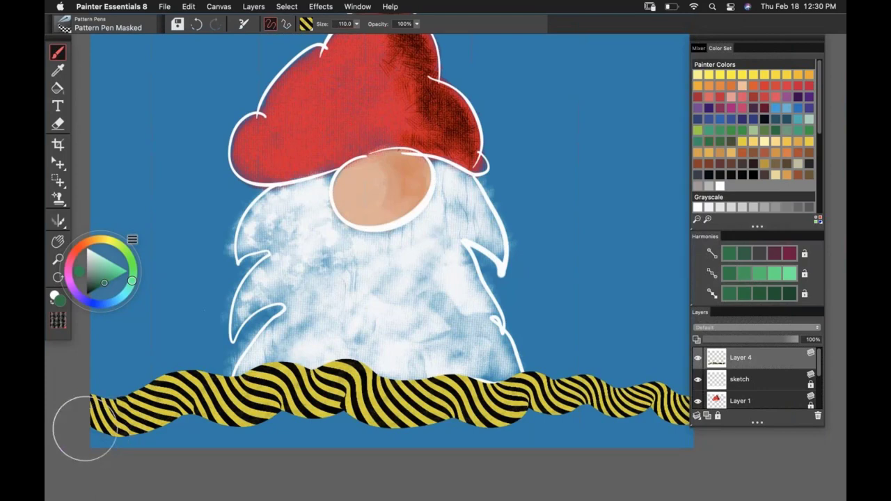
pyautogui.moveTo(85, 428)
pyautogui.mouseDown()
pyautogui.moveTo(177, 421)
pyautogui.moveTo(686, 464)
pyautogui.moveTo(349, 446)
pyautogui.mouseUp()
pyautogui.moveTo(97, 446)
pyautogui.mouseDown()
pyautogui.moveTo(400, 394)
pyautogui.moveTo(682, 408)
pyautogui.moveTo(480, 401)
pyautogui.mouseUp()
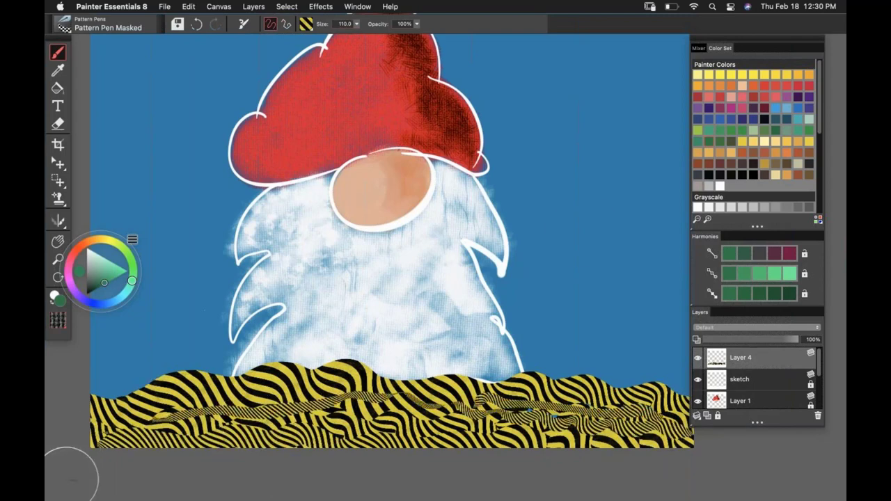
# Paint a round swirl of the yellow-and-black stripe pattern as a pompom on the tip of the hat
pyautogui.scroll(5, 588, 233)
pyautogui.moveTo(407, 122)
pyautogui.mouseDown()
pyautogui.moveTo(394, 133)
pyautogui.moveTo(394, 124)
pyautogui.moveTo(404, 132)
pyautogui.mouseUp()
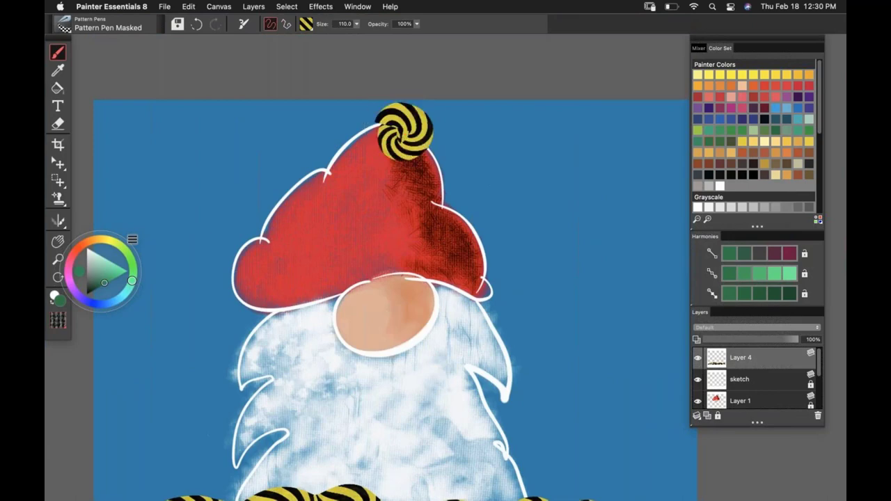
pyautogui.moveTo(514, 246); pyautogui.dragTo(513, 197)
pyautogui.press('m')
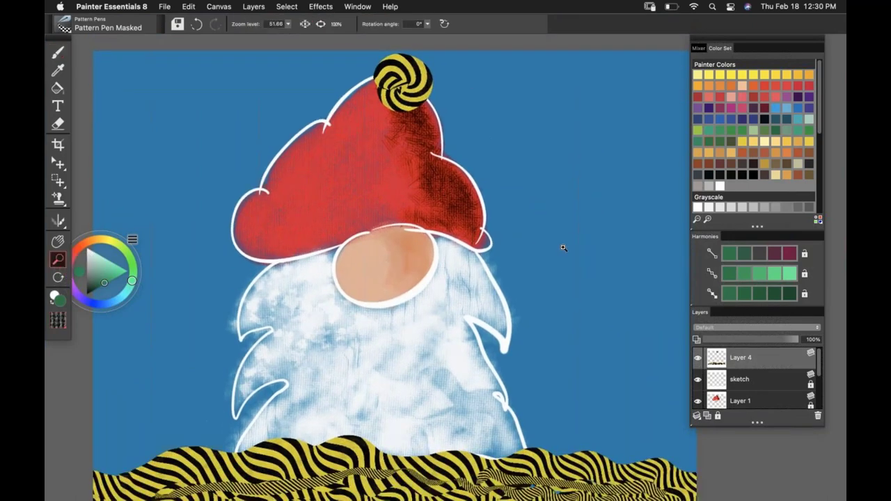
pyautogui.scroll(-2, 563, 247)
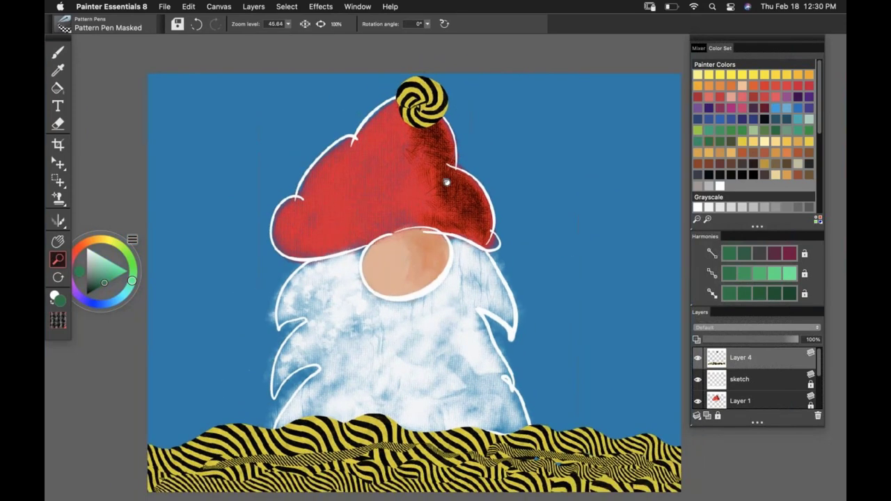
# Scatter ten small yellow-and-black striped swirls over the blue background on both sides of the gnome
pyautogui.press('b')
pyautogui.click(193, 110)
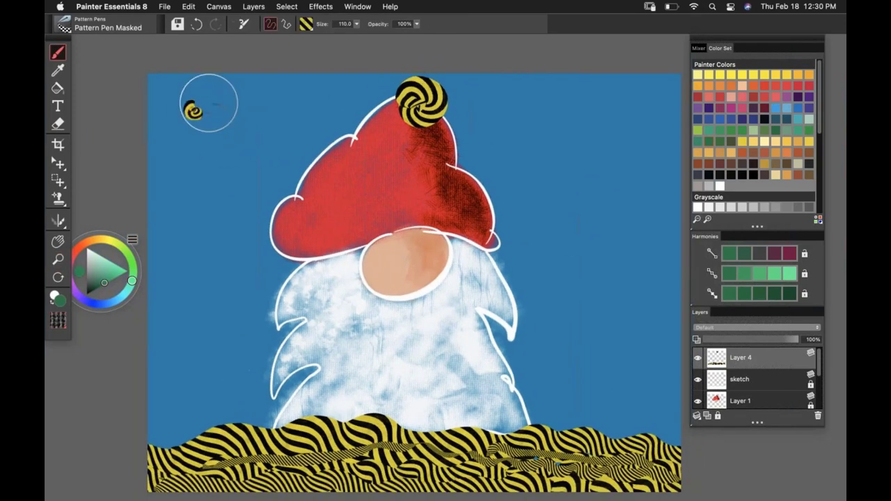
pyautogui.click(586, 118)
pyautogui.click(640, 227)
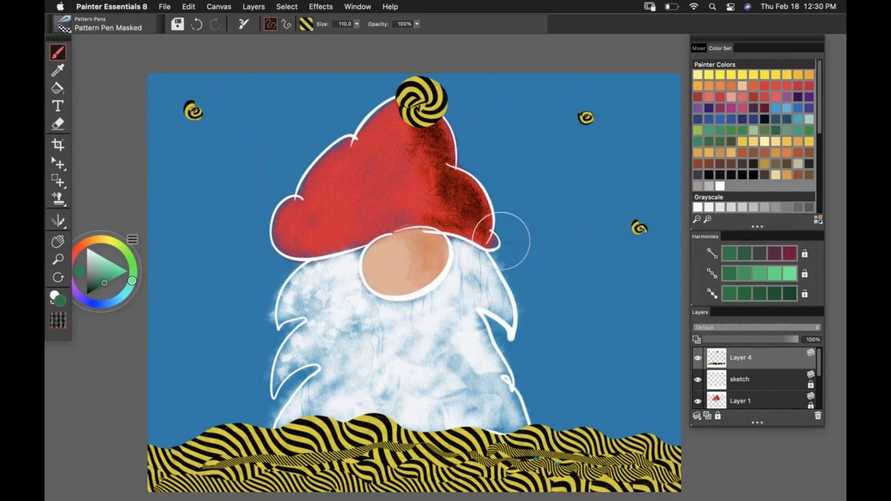
pyautogui.click(209, 292)
pyautogui.click(599, 315)
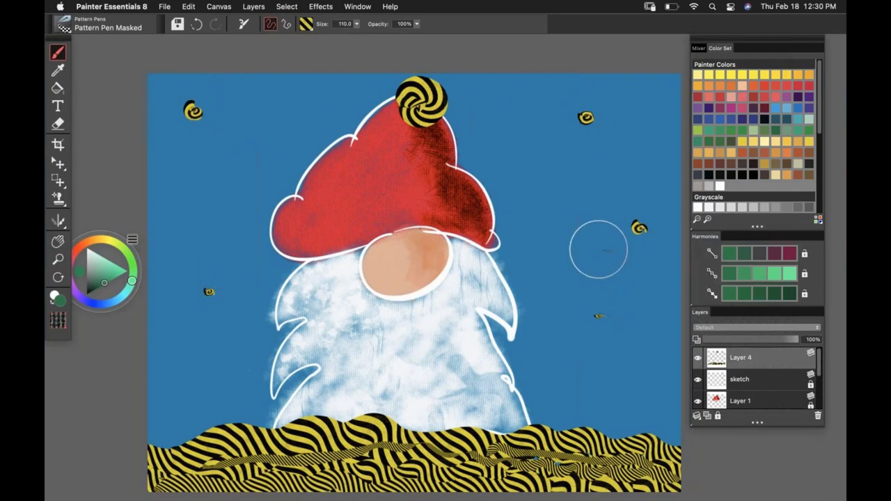
pyautogui.click(533, 154)
pyautogui.click(220, 182)
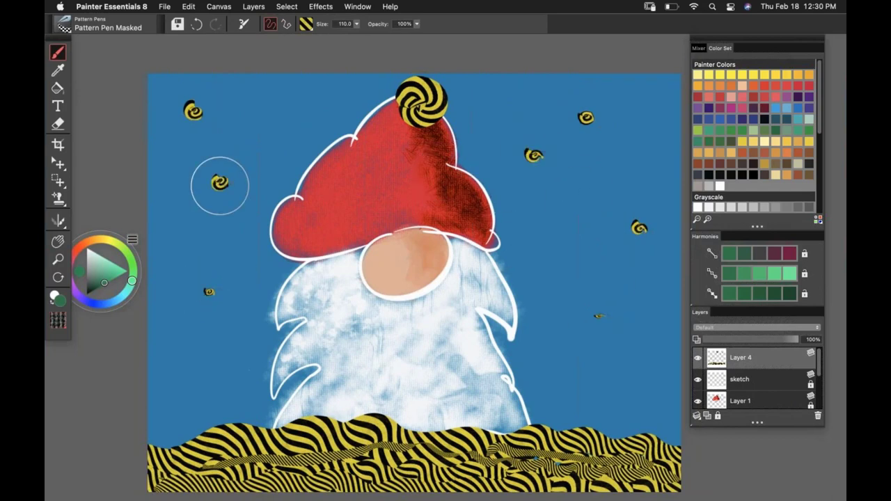
pyautogui.click(199, 370)
pyautogui.click(560, 257)
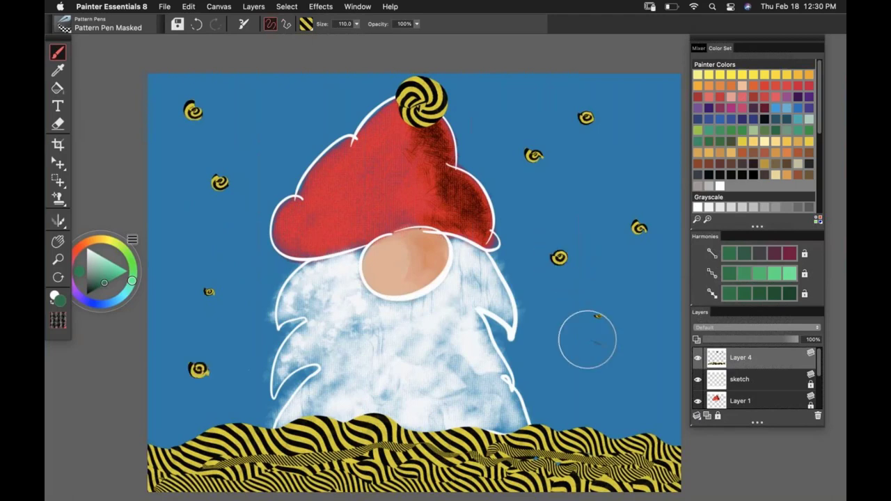
pyautogui.click(639, 387)
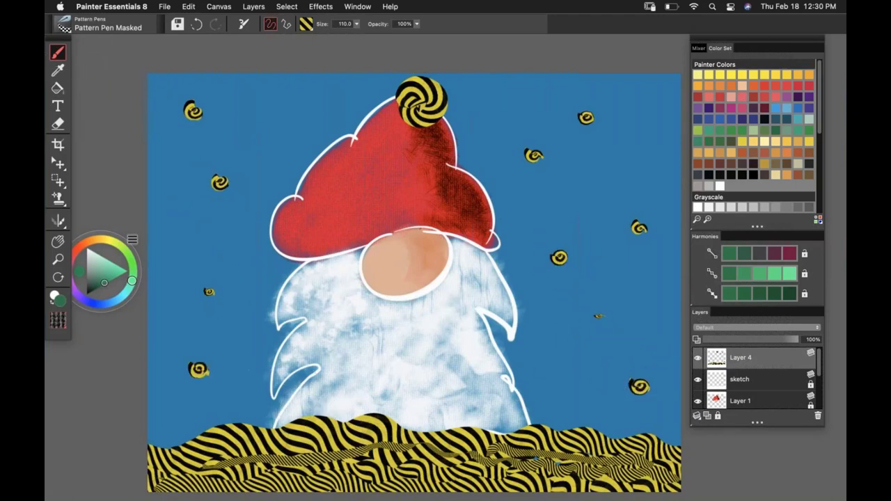
# Choose the HB pencil and sample the yellow from a striped swirl on the blue background as the paint colour
pyautogui.click(65, 28)
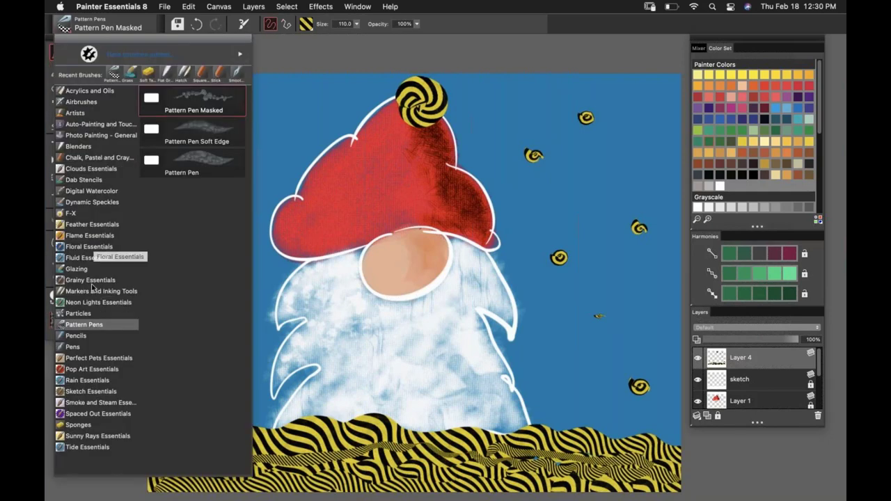
pyautogui.click(96, 335)
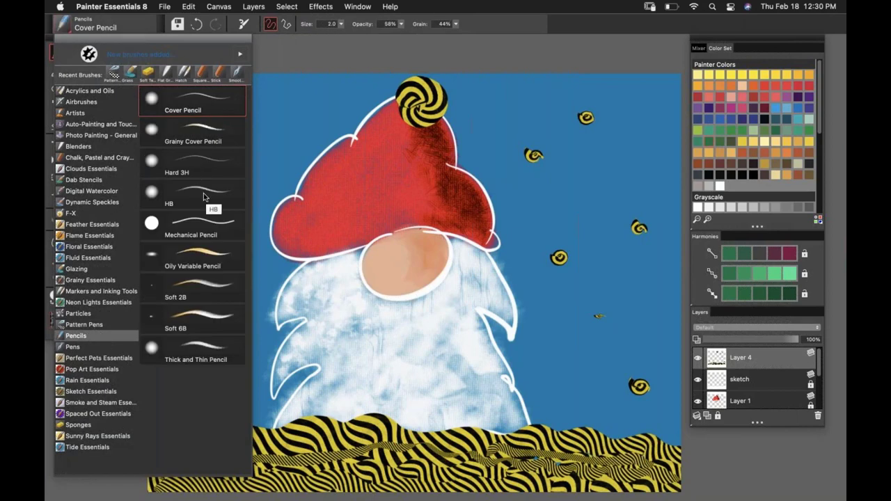
pyautogui.click(204, 195)
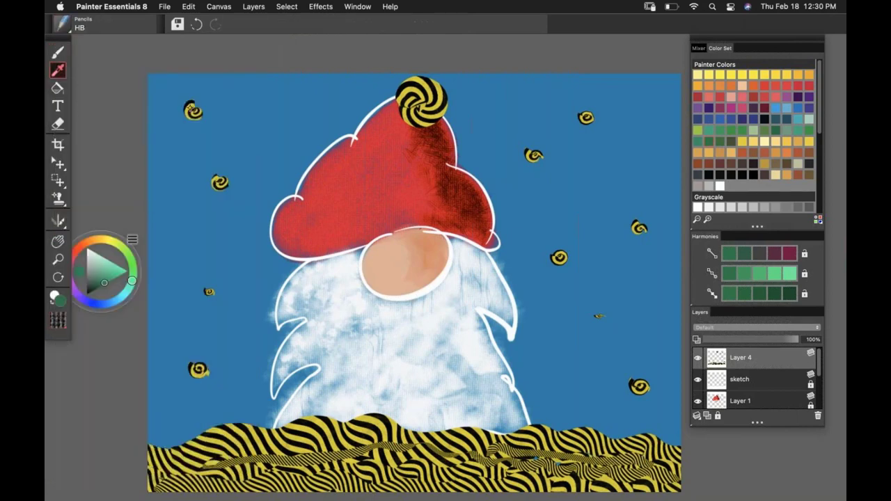
pyautogui.keyDown('alt'); pyautogui.click(188, 108); pyautogui.keyUp('alt')
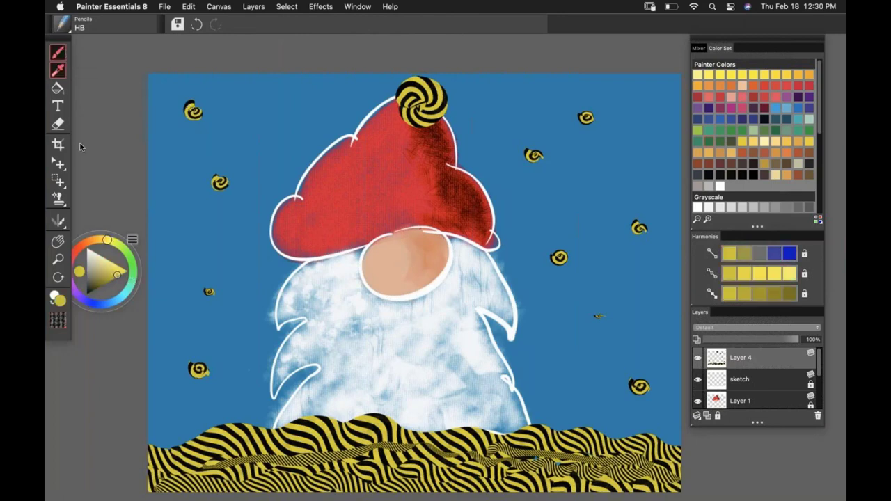
# Sketch four thin yellow stars with the HB pencil on the blue background around the hat, three on one side and one opposite
pyautogui.press('m')
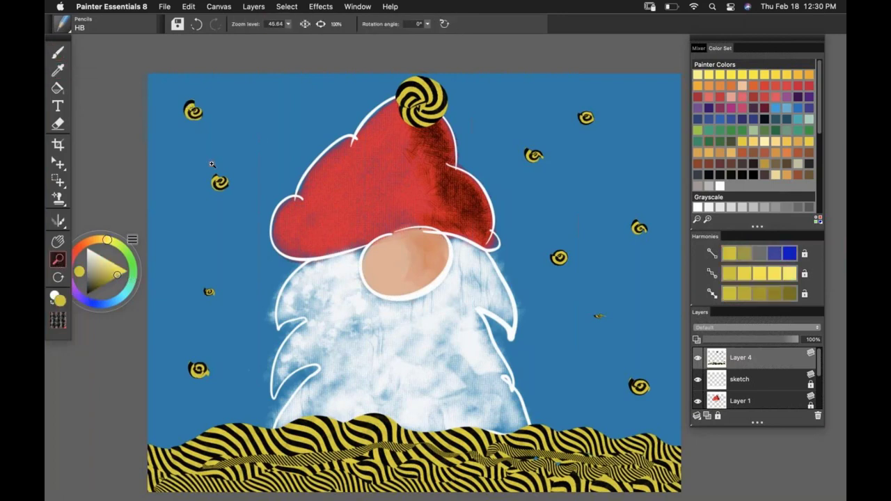
pyautogui.click(260, 147)
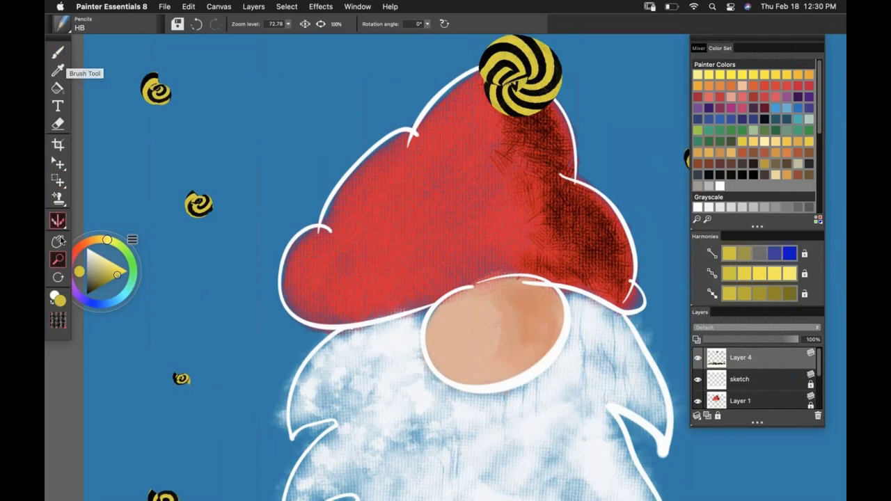
pyautogui.press('b')
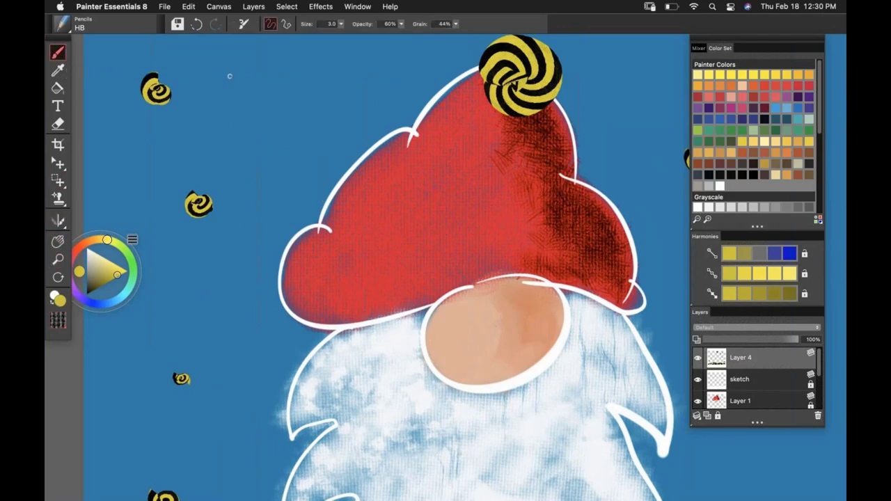
pyautogui.moveTo(243, 103)
pyautogui.mouseDown()
pyautogui.moveTo(246, 74)
pyautogui.moveTo(260, 87)
pyautogui.mouseUp()
pyautogui.moveTo(131, 194); pyautogui.dragTo(136, 168)
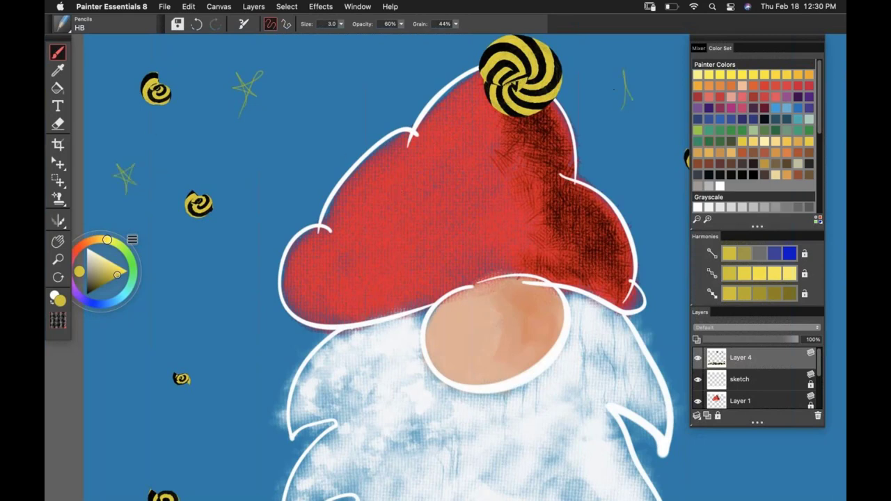
pyautogui.moveTo(614, 90); pyautogui.dragTo(612, 102)
pyautogui.moveTo(190, 275); pyautogui.dragTo(207, 310)
# Draw two bolder yellow stars beside the gnome with the Soft 6B pencil at size 40
pyautogui.click(62, 24)
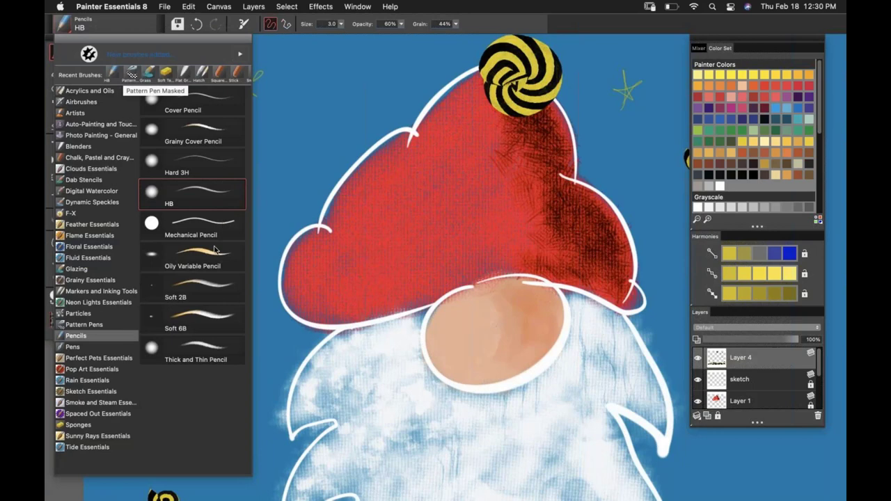
pyautogui.click(211, 322)
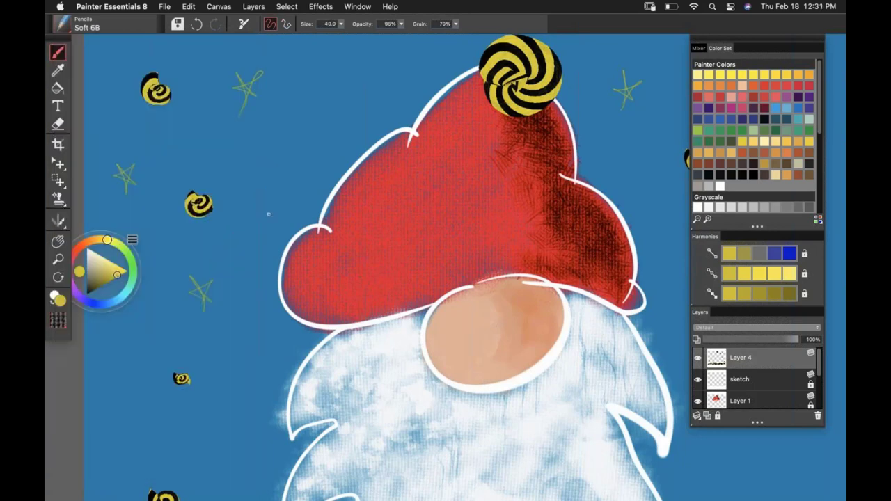
pyautogui.moveTo(263, 185)
pyautogui.mouseDown()
pyautogui.moveTo(278, 174)
pyautogui.moveTo(259, 167)
pyautogui.moveTo(281, 164)
pyautogui.mouseUp()
pyautogui.moveTo(130, 390)
pyautogui.mouseDown()
pyautogui.moveTo(125, 363)
pyautogui.moveTo(132, 376)
pyautogui.mouseUp()
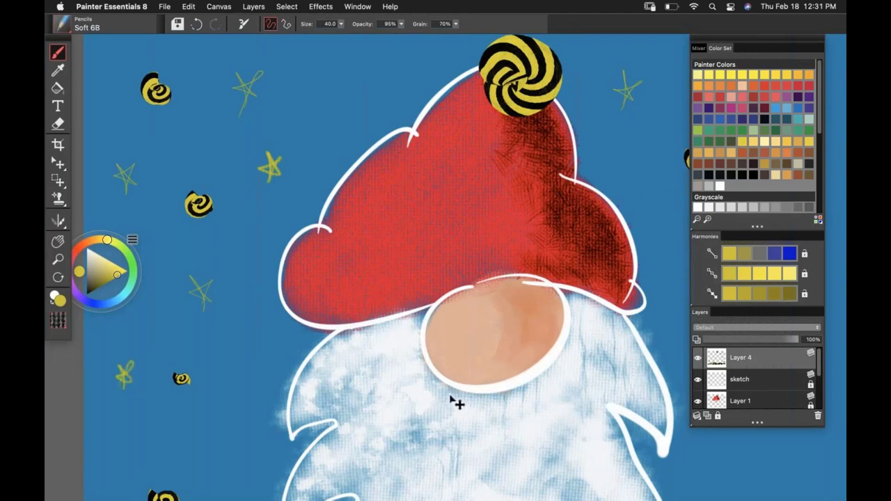
# Undo all the pencil stars drawn on the blue background
pyautogui.click(64, 25)
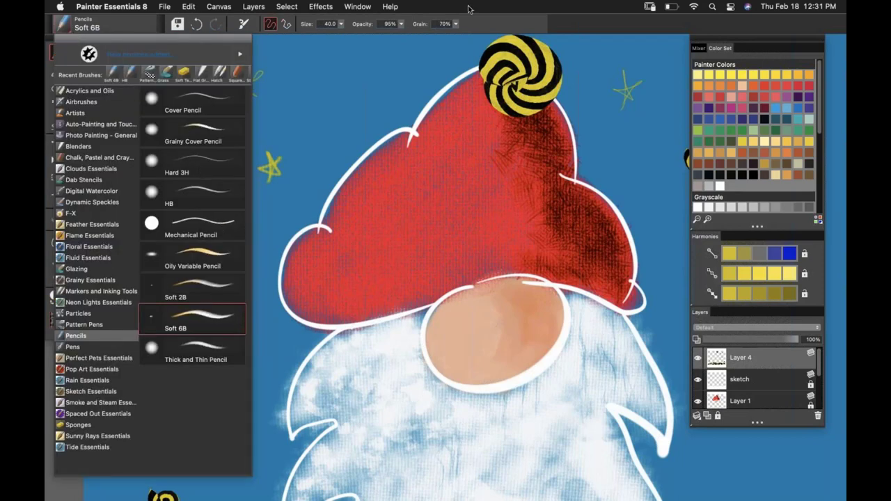
pyautogui.press('Escape')
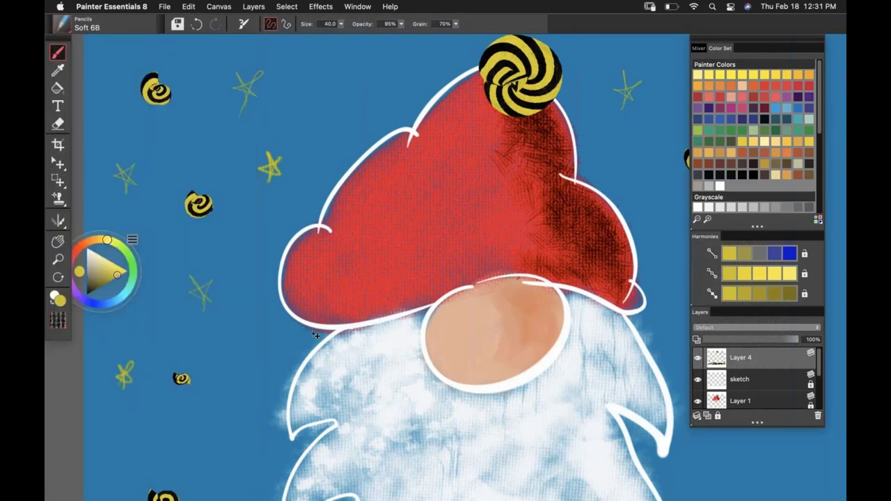
pyautogui.press('super+z')
pyautogui.press('super+z')
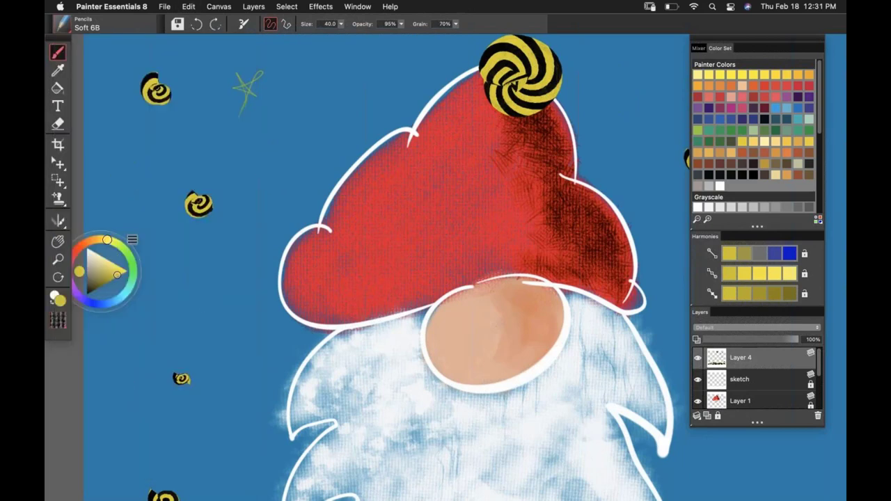
# Try signing the painting in yellow beside the lower beard with the Gravity Lazy Sketch particle brush
pyautogui.click(58, 259)
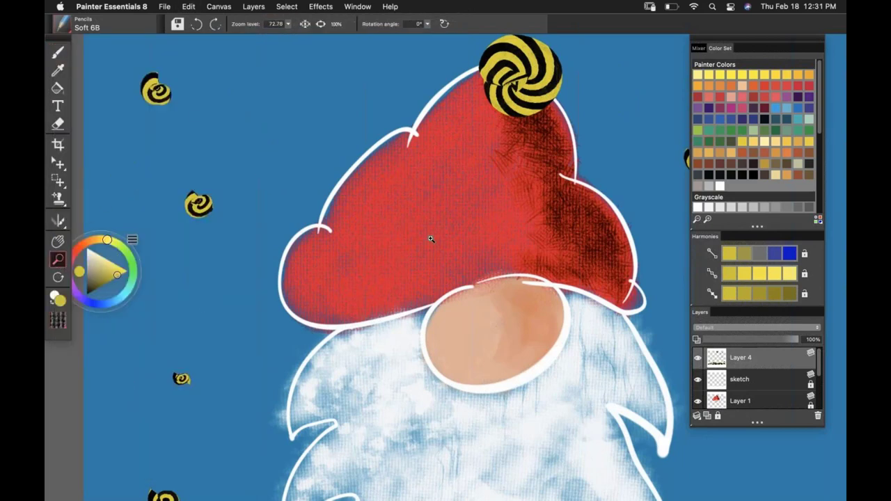
pyautogui.scroll(-5, 432, 244)
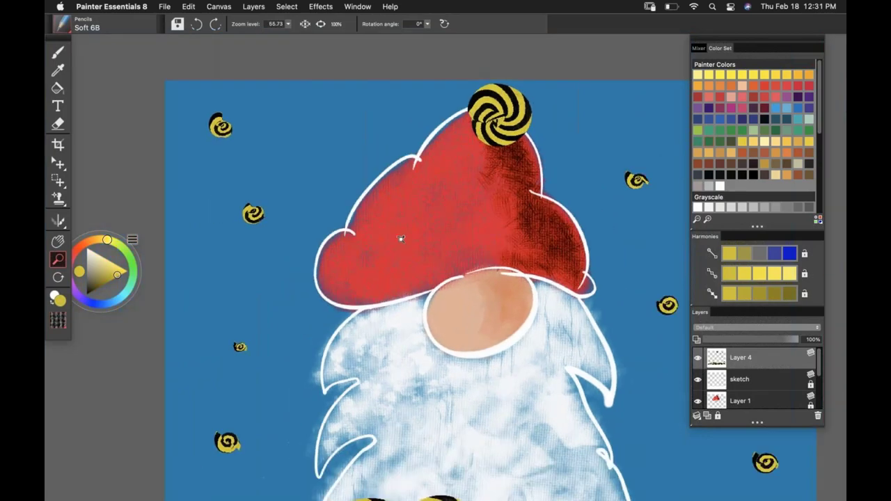
pyautogui.click(61, 29)
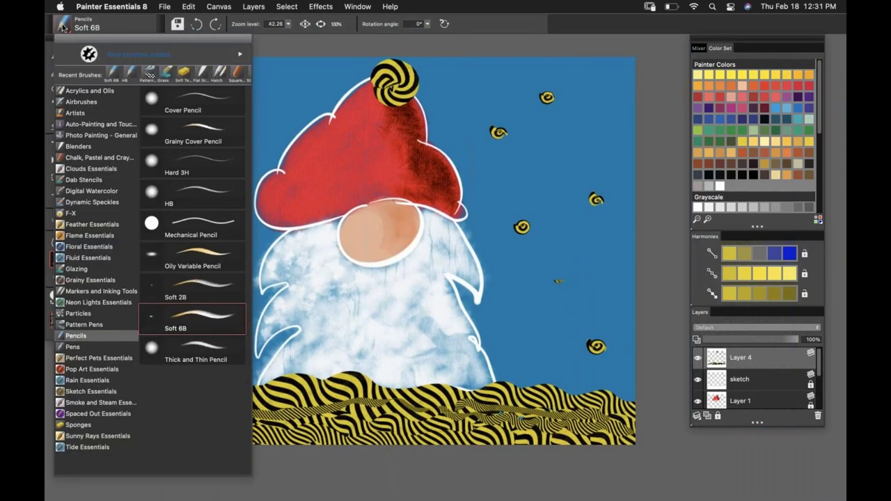
pyautogui.click(84, 315)
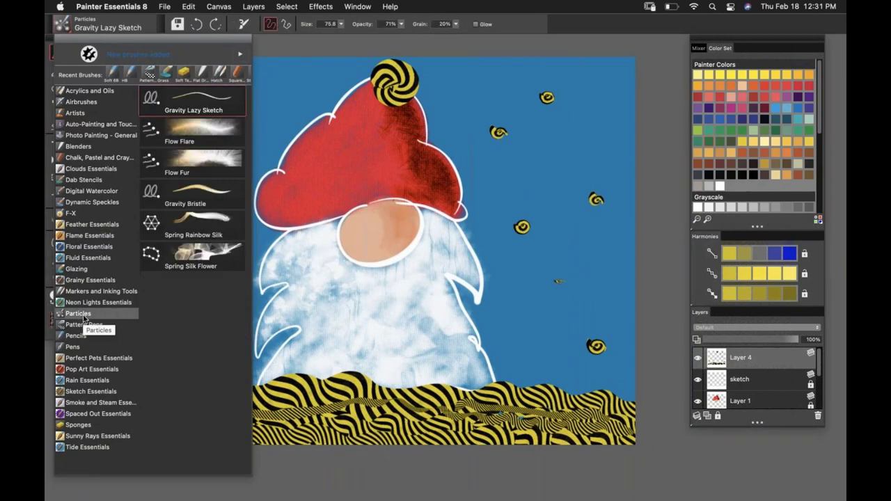
pyautogui.click(194, 101)
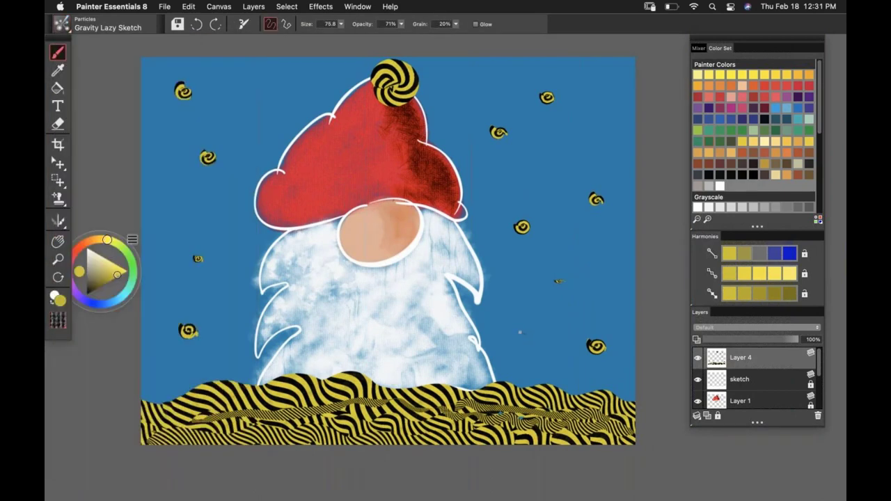
pyautogui.moveTo(504, 334); pyautogui.dragTo(550, 369)
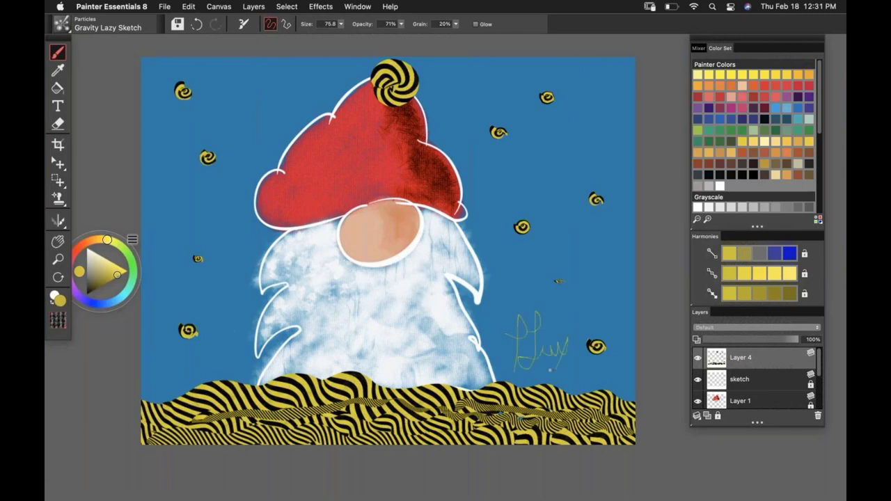
# Undo the thin particle-brush signature beside the beard
pyautogui.click(58, 259)
pyautogui.scroll(2, 557, 352)
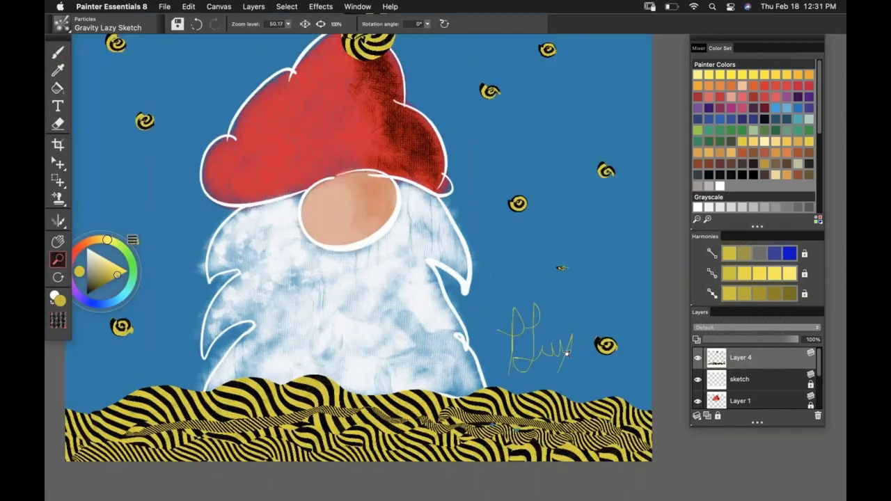
pyautogui.scroll(2, 567, 354)
pyautogui.press('super+z')
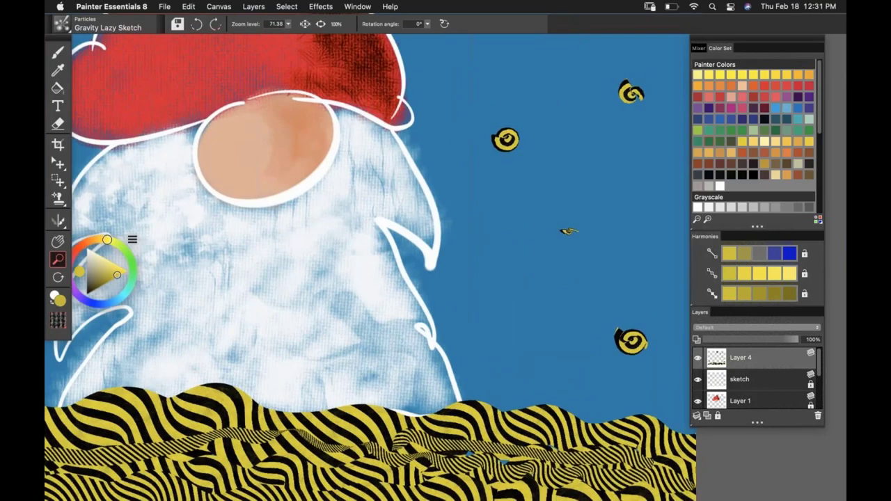
# Sign the painting in yellow beside the lower beard and add the year '21 with the Drippy Pen at size 3
pyautogui.click(63, 25)
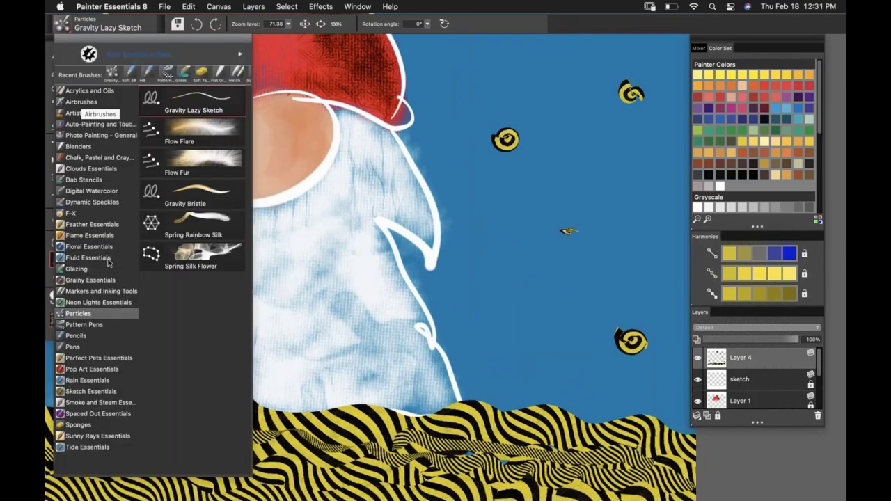
pyautogui.click(73, 349)
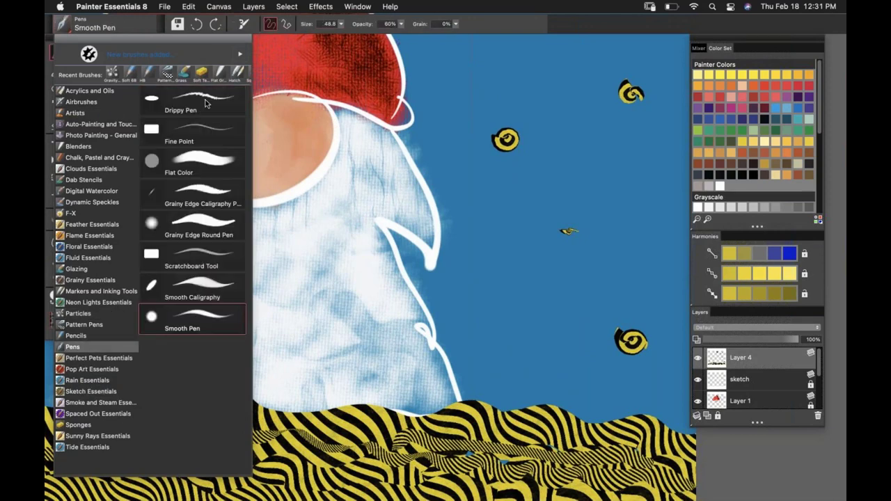
pyautogui.click(208, 103)
pyautogui.moveTo(487, 342)
pyautogui.mouseDown()
pyautogui.moveTo(519, 340)
pyautogui.moveTo(527, 371)
pyautogui.moveTo(559, 343)
pyautogui.moveTo(596, 382)
pyautogui.mouseUp()
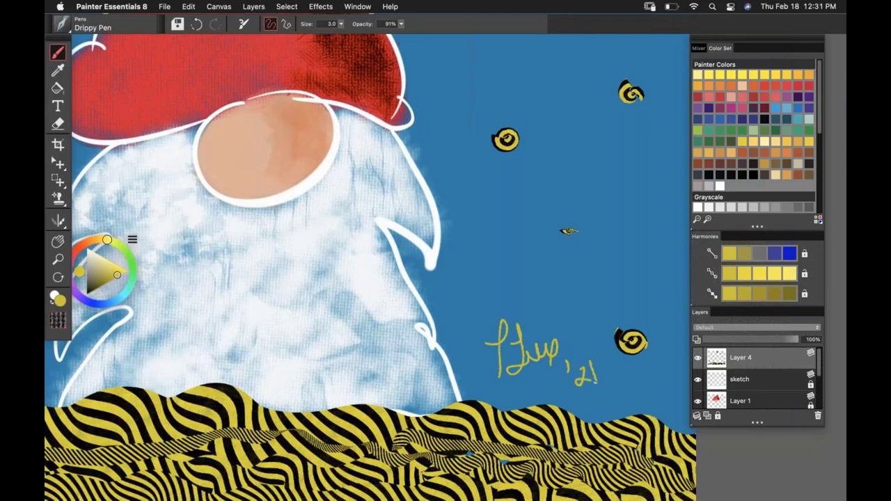
# Lock Layer 4, Layer 2 and Layer 3
pyautogui.click(57, 259)
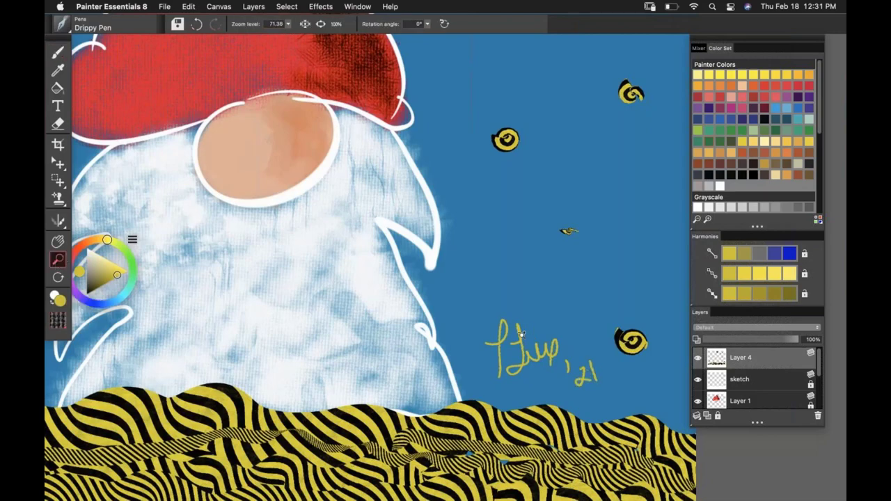
pyautogui.scroll(-5, 521, 334)
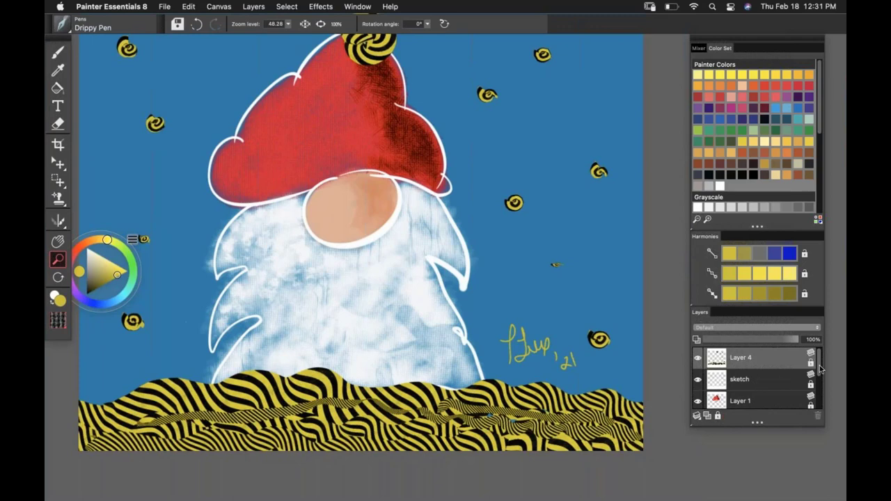
pyautogui.moveTo(824, 369); pyautogui.dragTo(820, 399)
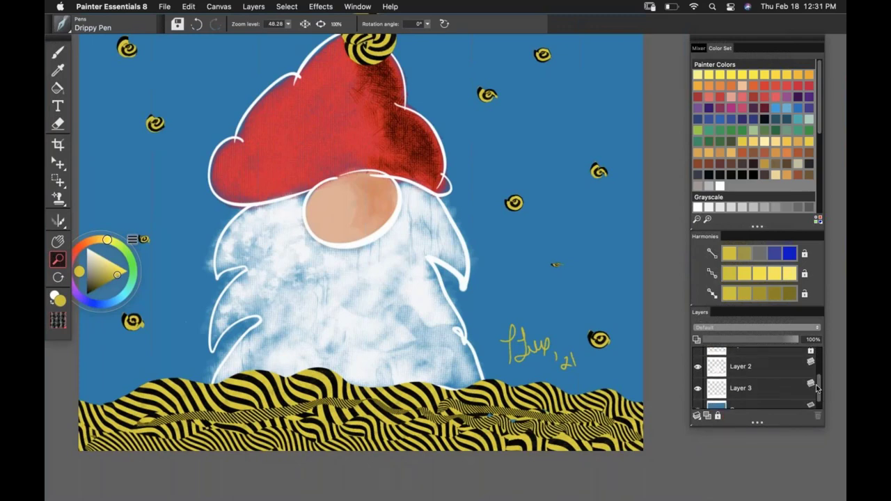
pyautogui.click(770, 372)
pyautogui.click(720, 417)
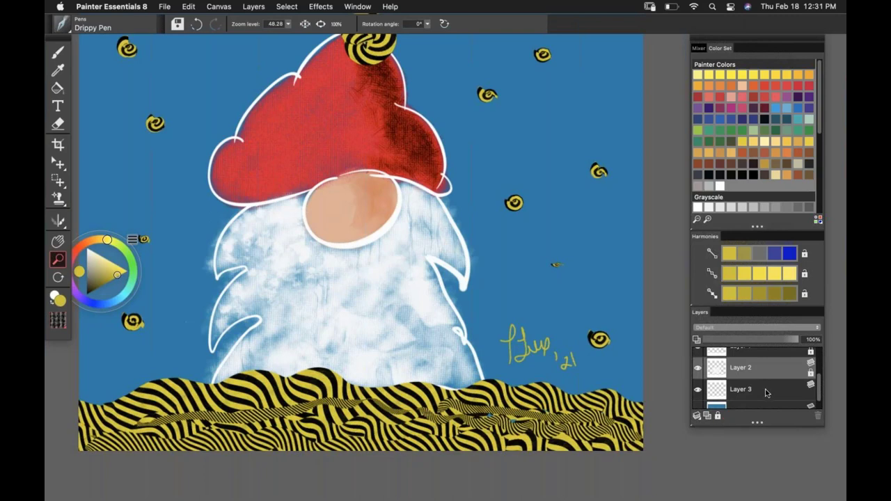
pyautogui.click(766, 394)
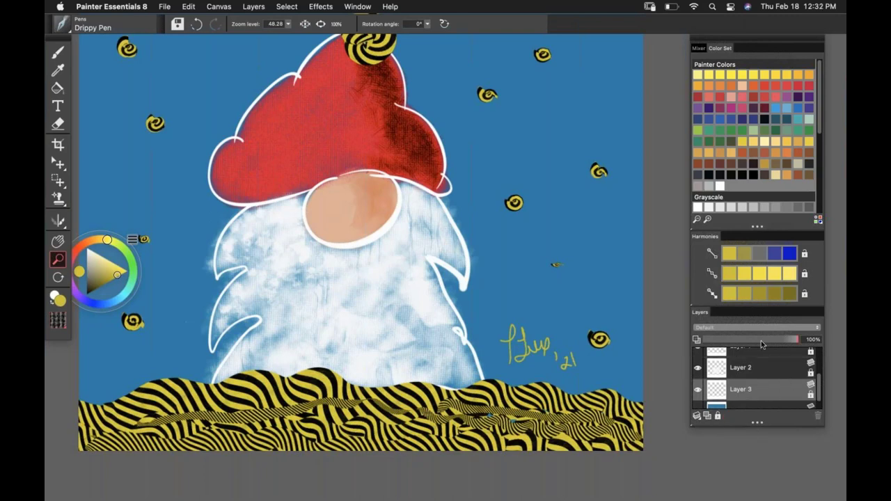
# Unlock all layers of the painting at once
pyautogui.click(718, 417)
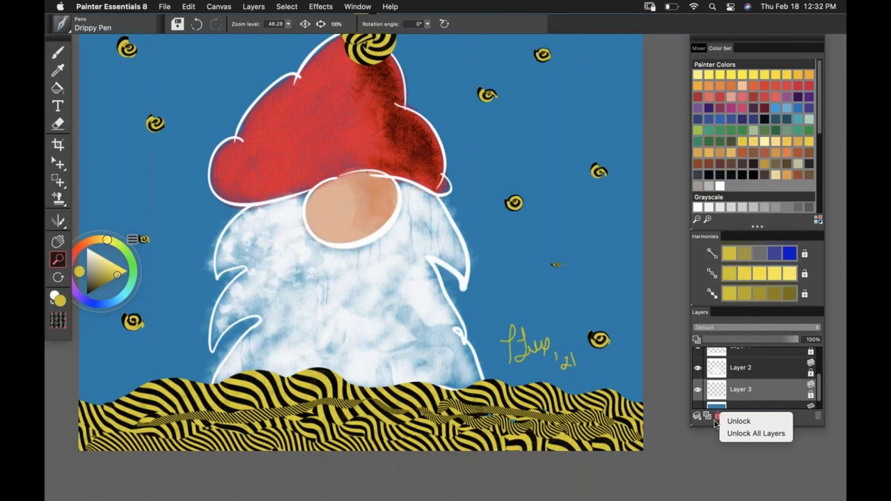
pyautogui.click(734, 432)
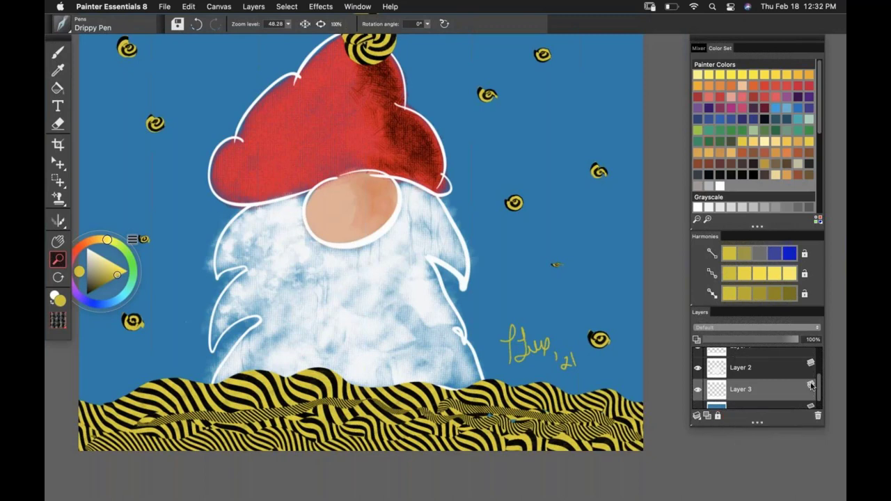
# Try flipping Layer 1 with the hat and nose horizontally and vertically, restoring its original orientation each time
pyautogui.scroll(3, 734, 388)
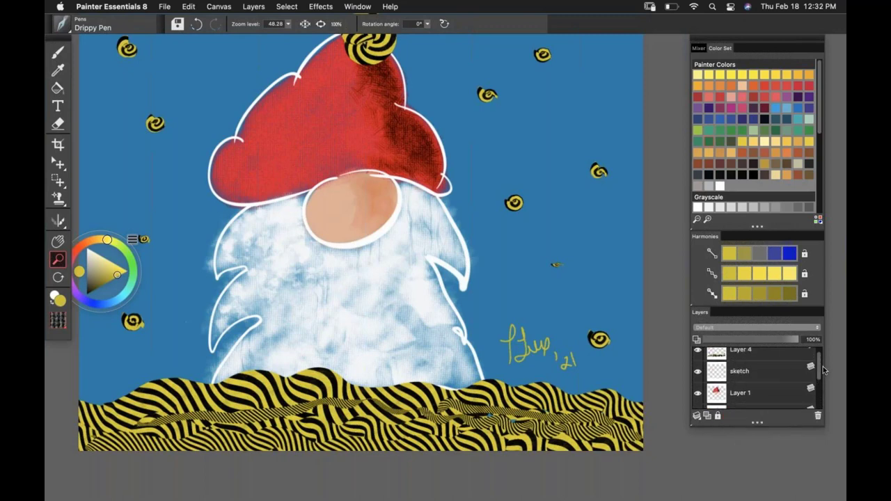
pyautogui.click(742, 392)
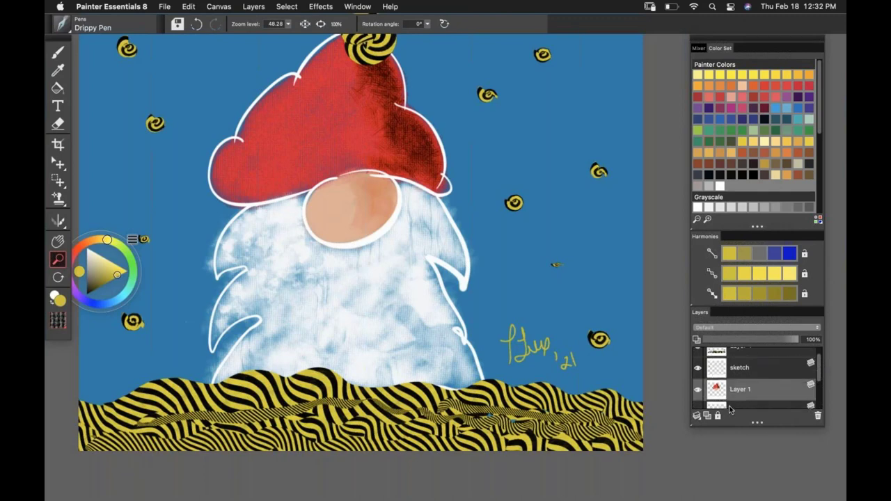
pyautogui.click(58, 163)
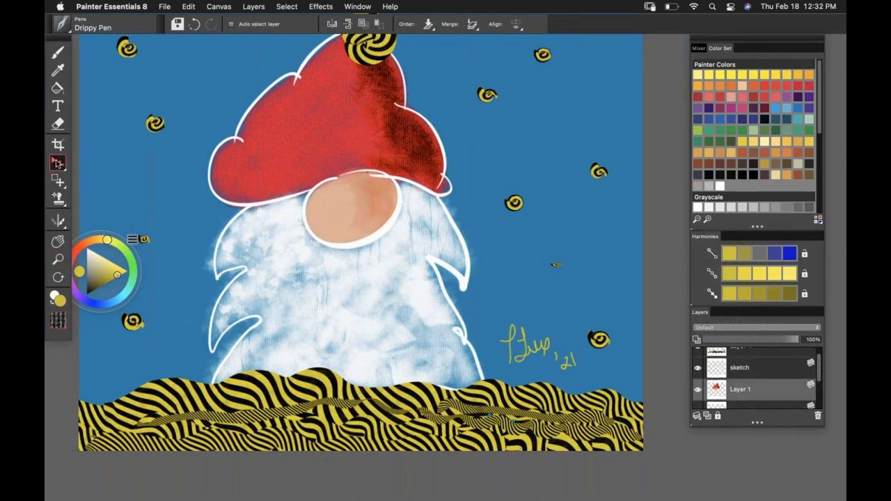
pyautogui.click(332, 25)
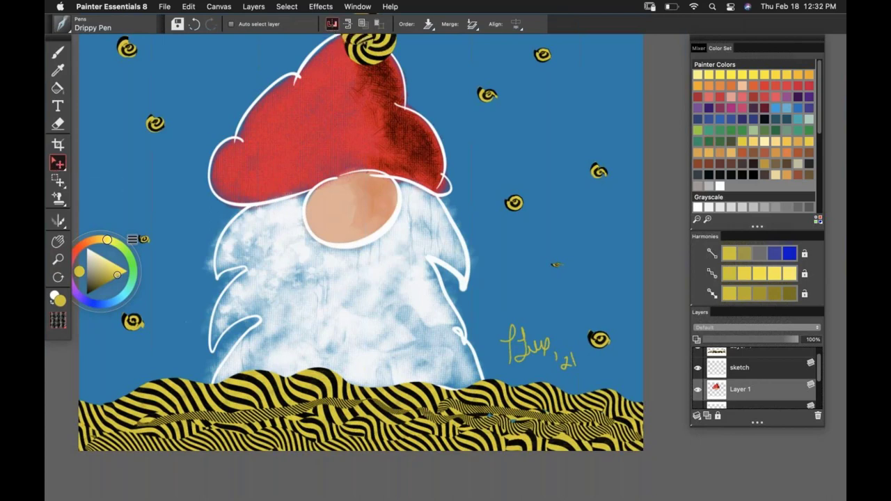
pyautogui.click(332, 25)
pyautogui.click(347, 25)
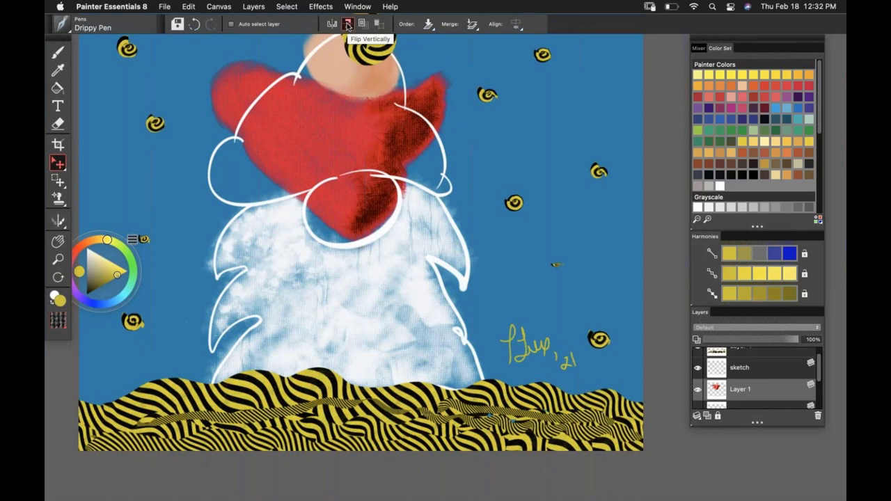
pyautogui.click(348, 25)
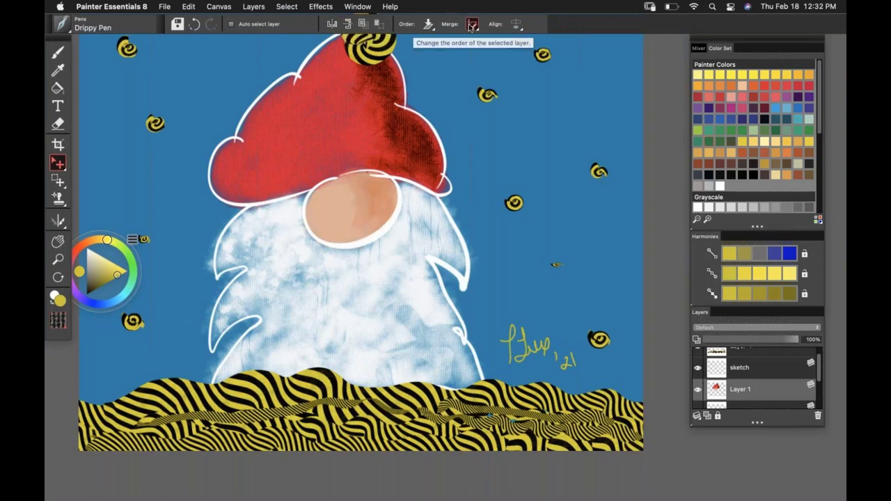
# Drop all layers to the canvas and duplicate the flattened canvas onto a new layer above it
pyautogui.click(698, 418)
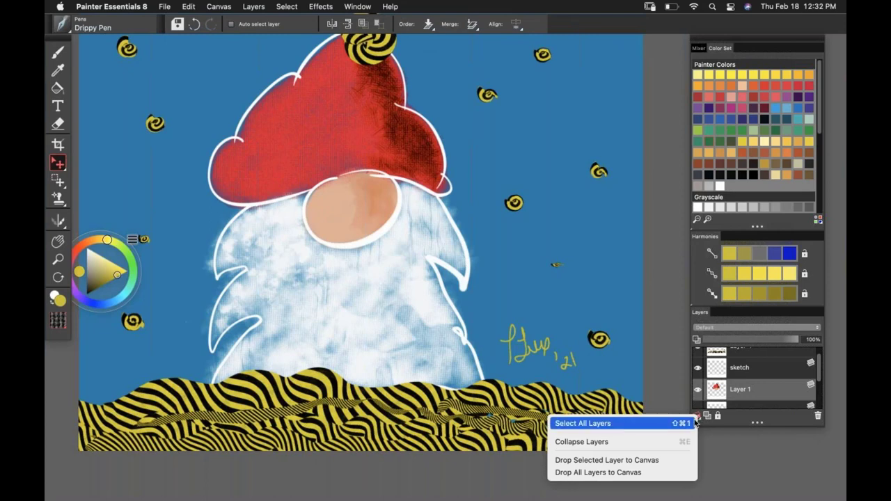
pyautogui.click(647, 475)
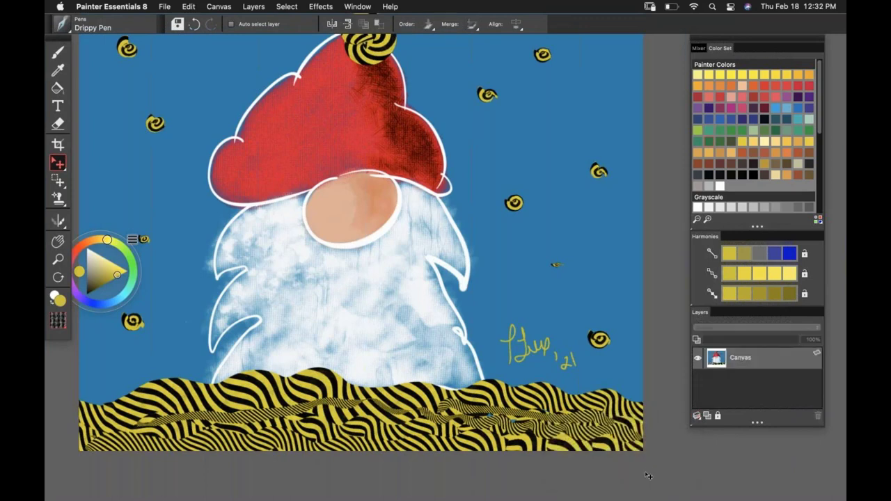
pyautogui.click(697, 417)
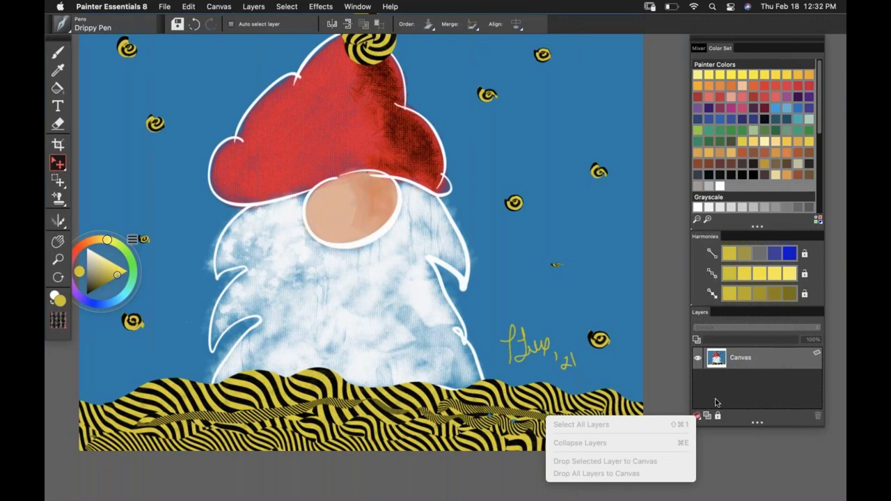
pyautogui.click(718, 404)
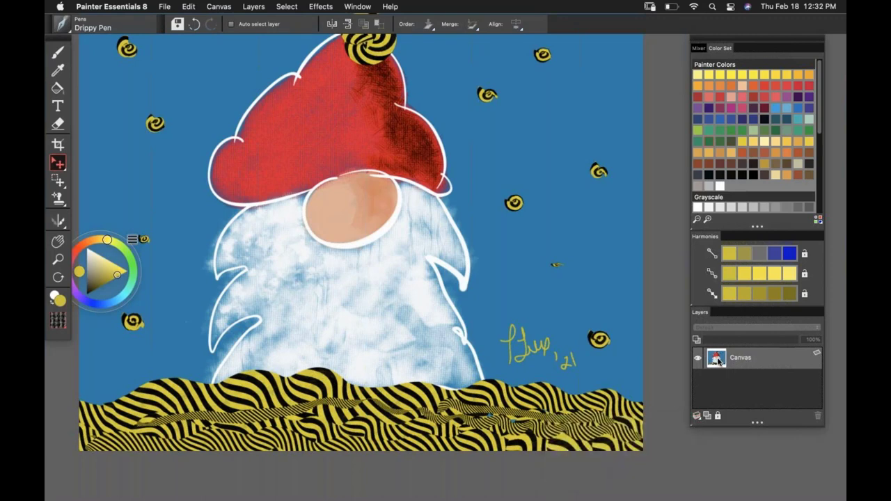
pyautogui.rightClick(717, 361)
pyautogui.click(663, 377)
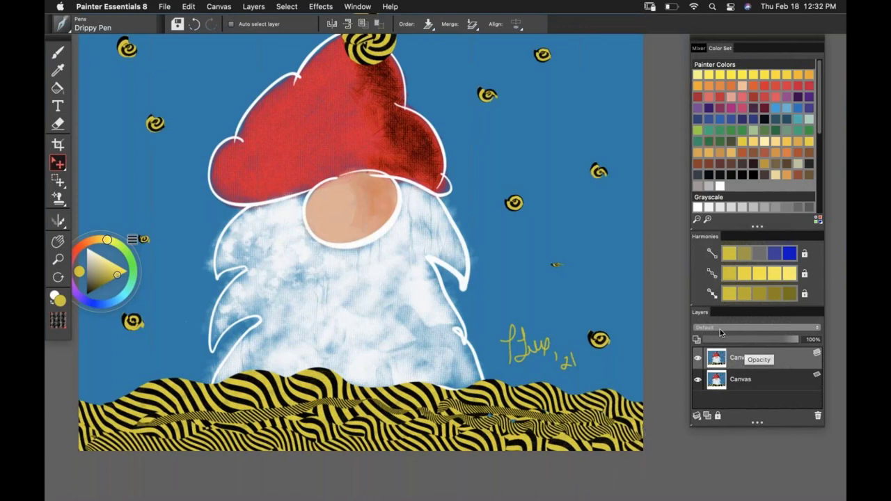
# Try the Gel and Magic Combine blend modes on the duplicated canvas layer and set it to Pseudocolor
pyautogui.click(721, 328)
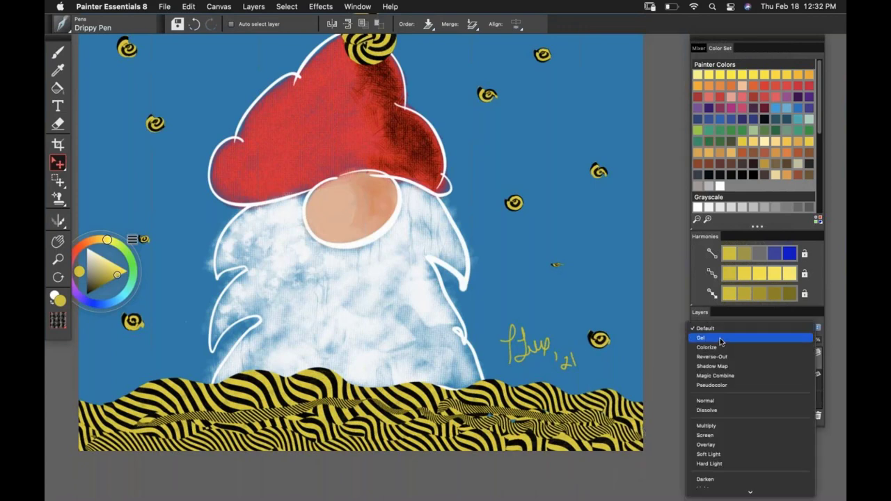
pyautogui.click(721, 339)
pyautogui.click(725, 335)
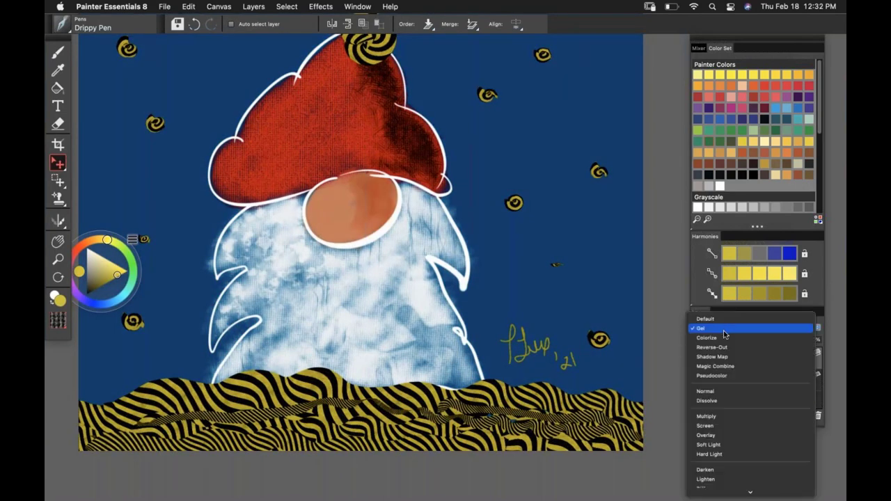
pyautogui.click(730, 366)
pyautogui.click(732, 330)
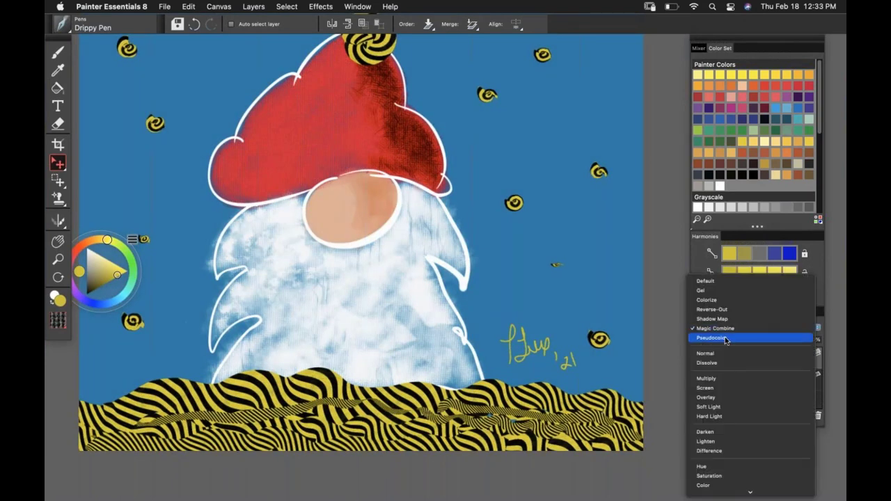
pyautogui.click(726, 339)
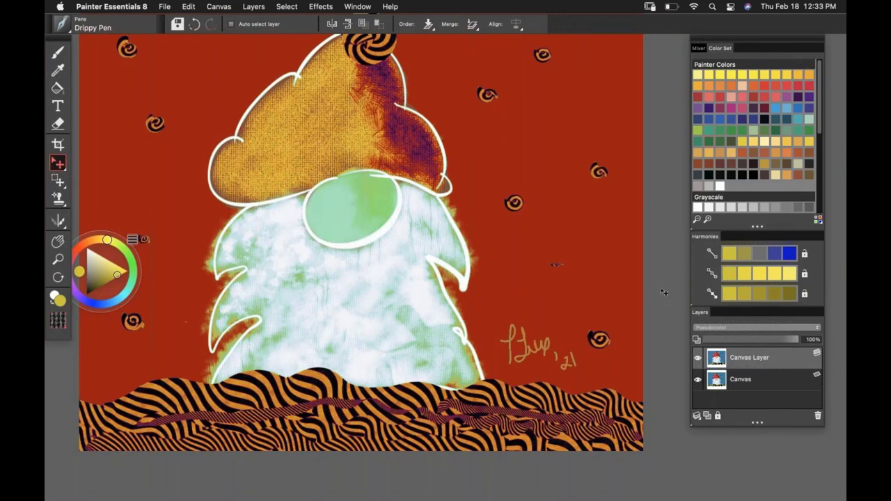
# Close the gnome painting document
pyautogui.press('super+s')
pyautogui.click(440, 236)
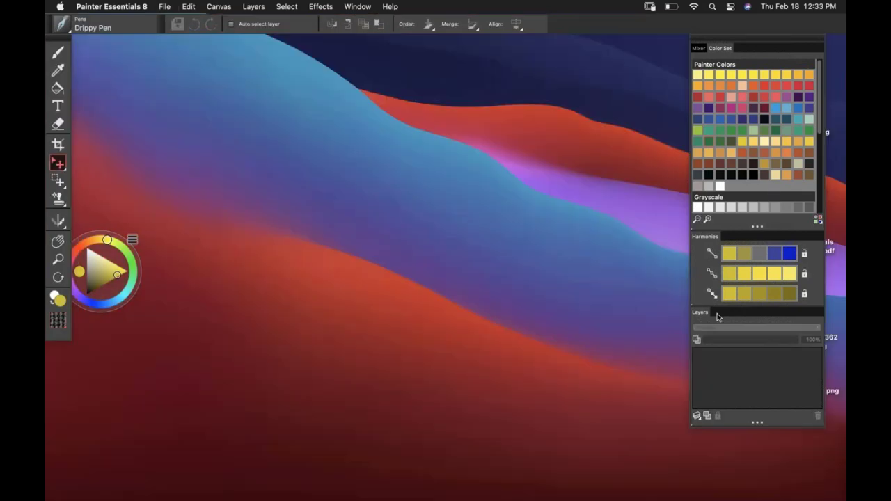
pyautogui.press('super+q')
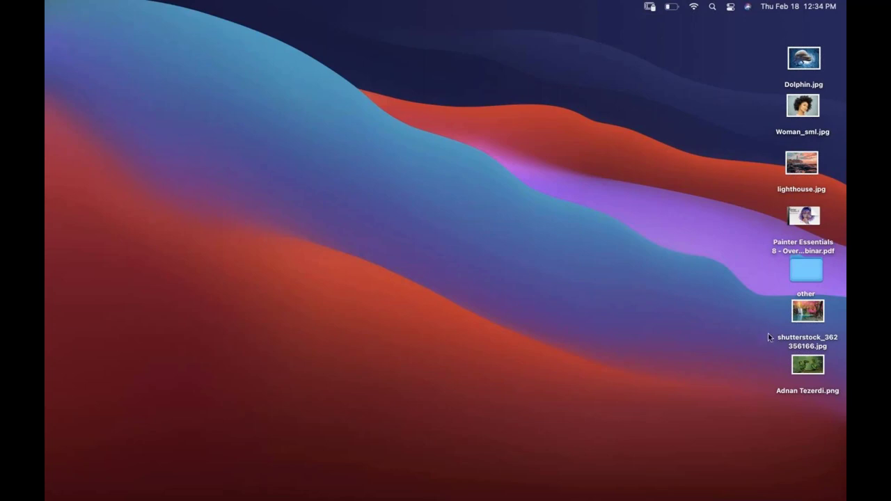
# Switch from the desktop back to Painter Essentials 8
pyautogui.click(394, 325)
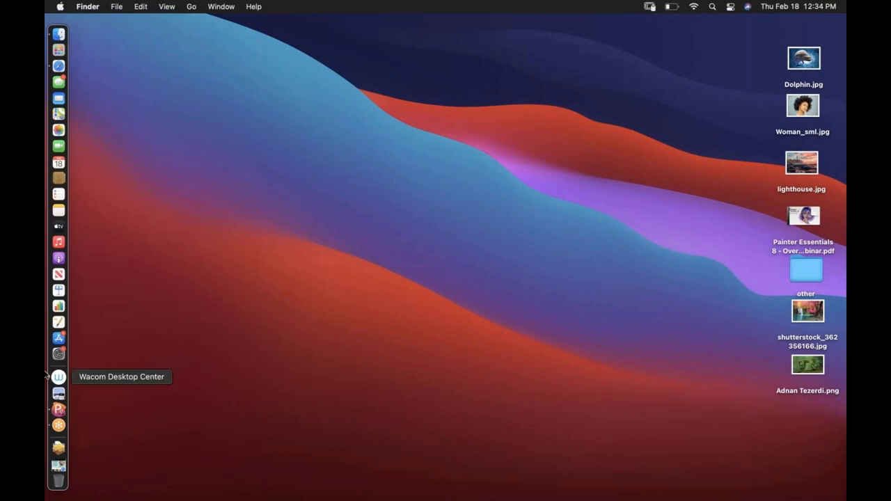
pyautogui.moveTo(46, 443)
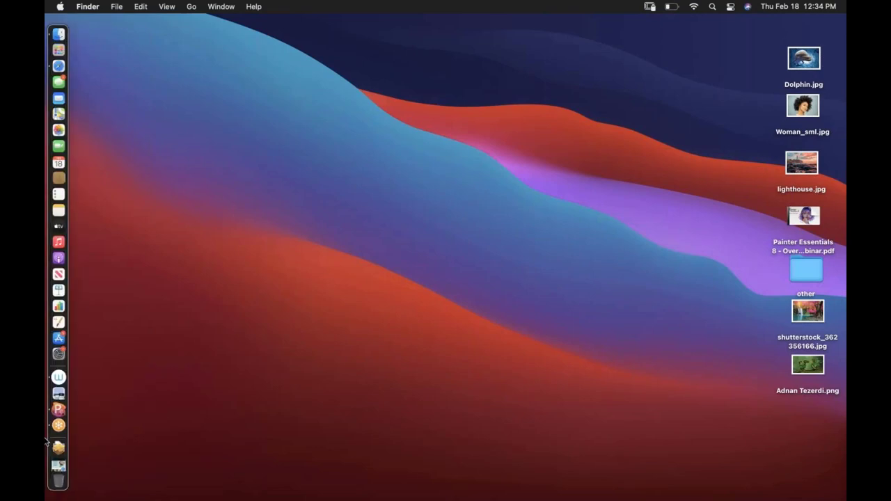
pyautogui.click(59, 411)
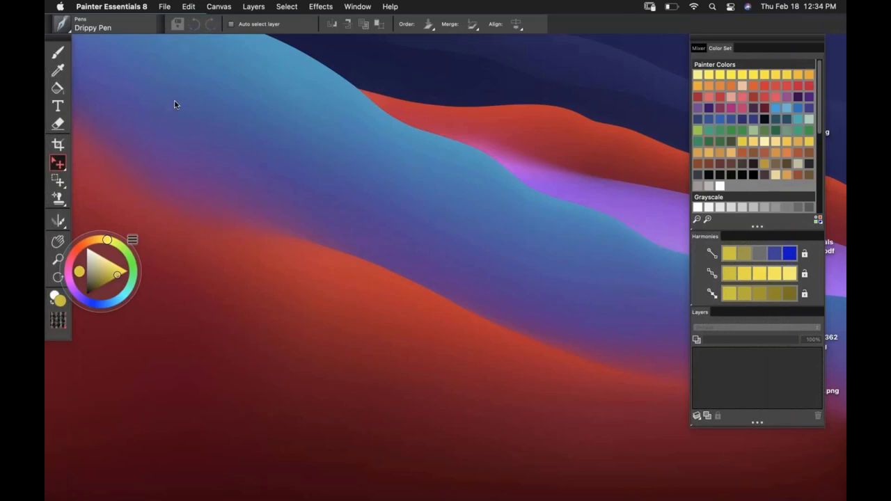
pyautogui.click(64, 23)
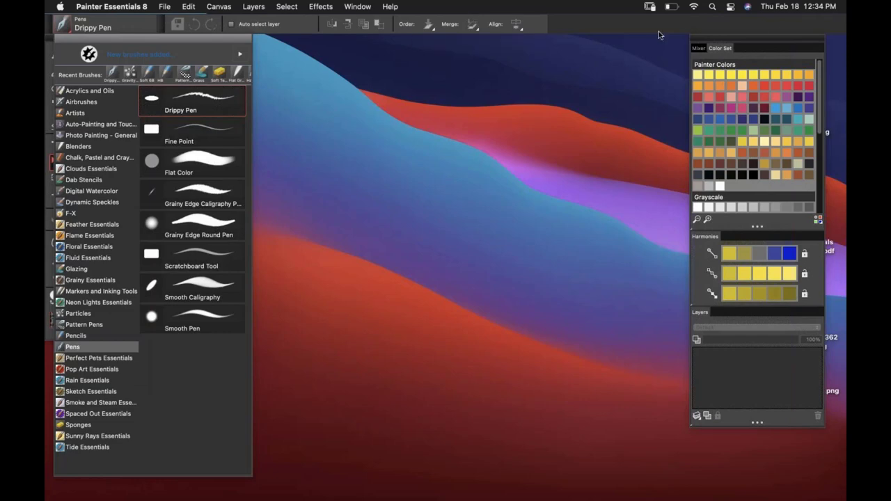
pyautogui.click(654, 259)
pyautogui.press('super+q')
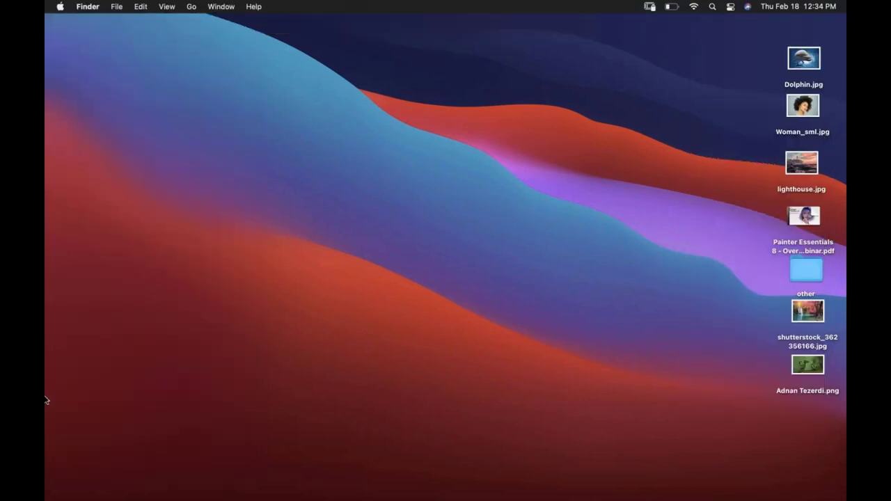
pyautogui.click(58, 412)
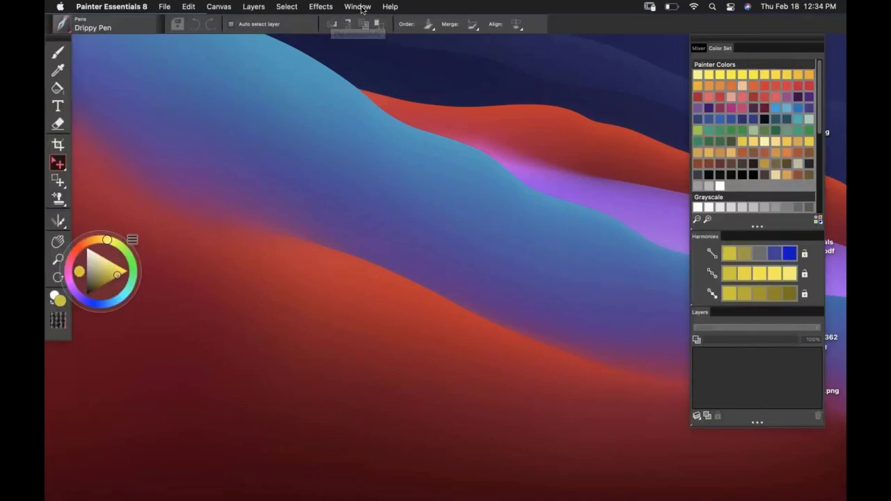
# Switch the workspace to the Photo Painting layout and shift its panel group slightly inward from the screen edge
pyautogui.click(360, 7)
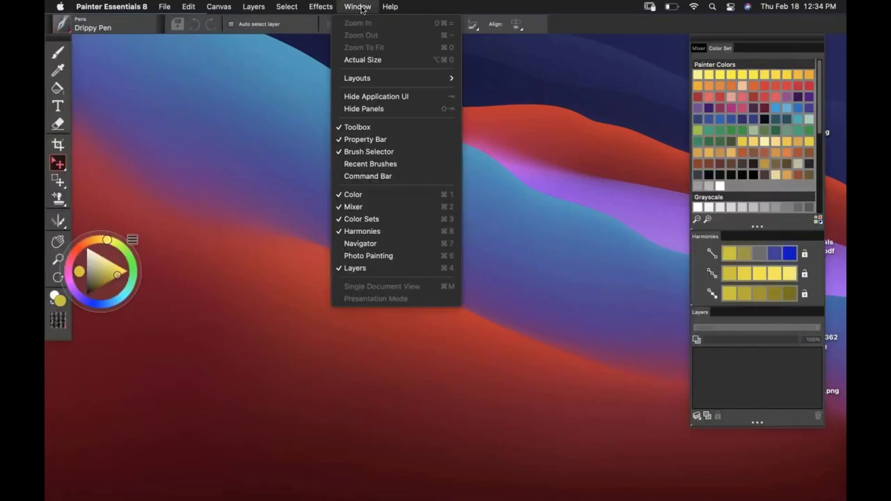
pyautogui.moveTo(392, 79)
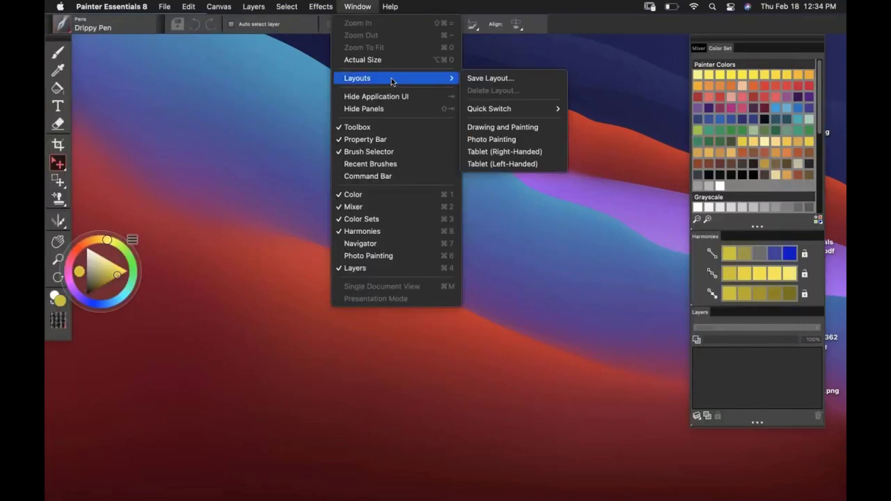
pyautogui.click(529, 139)
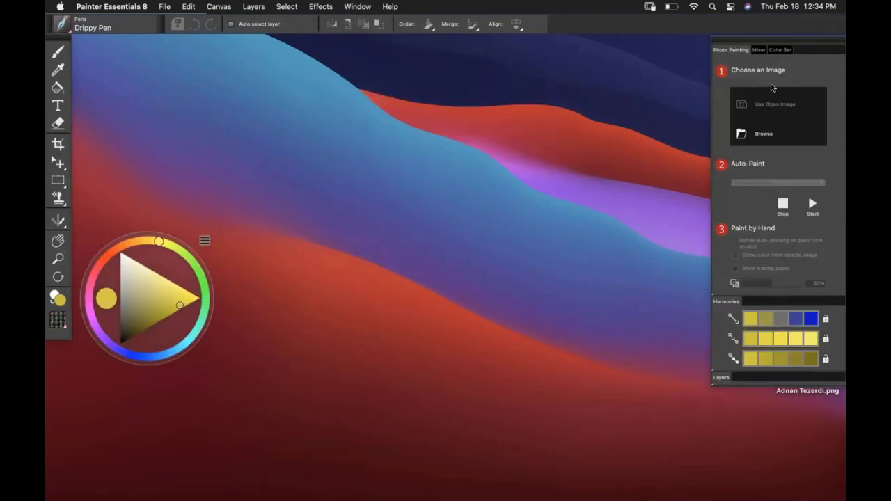
pyautogui.moveTo(787, 41); pyautogui.dragTo(734, 39)
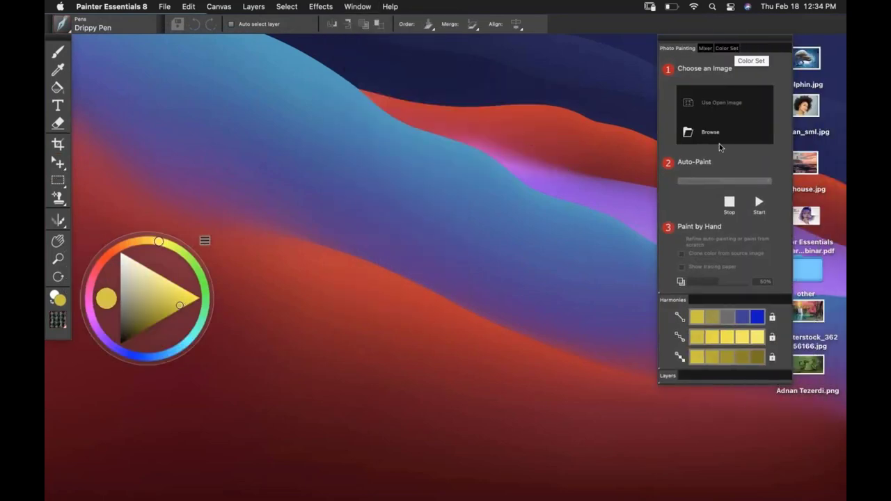
# Load Woman_sml.jpg from the Desktop folder as the source image for photo painting
pyautogui.click(690, 137)
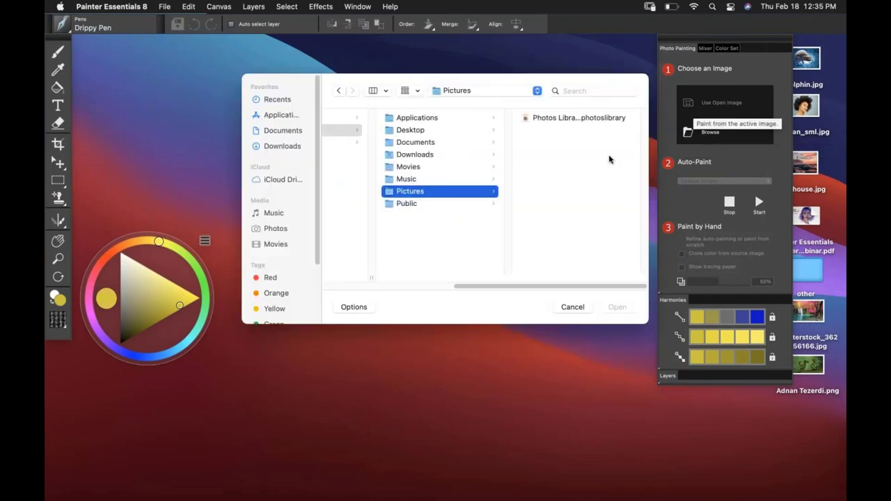
pyautogui.click(418, 130)
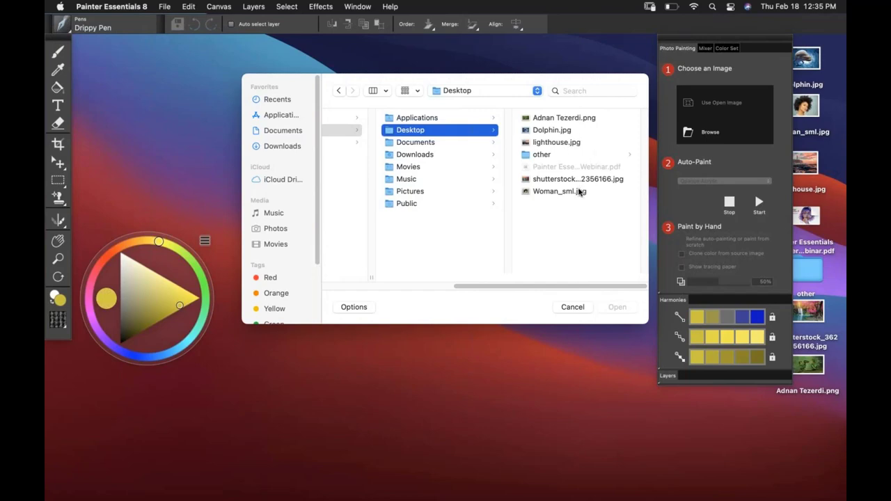
pyautogui.doubleClick(579, 191)
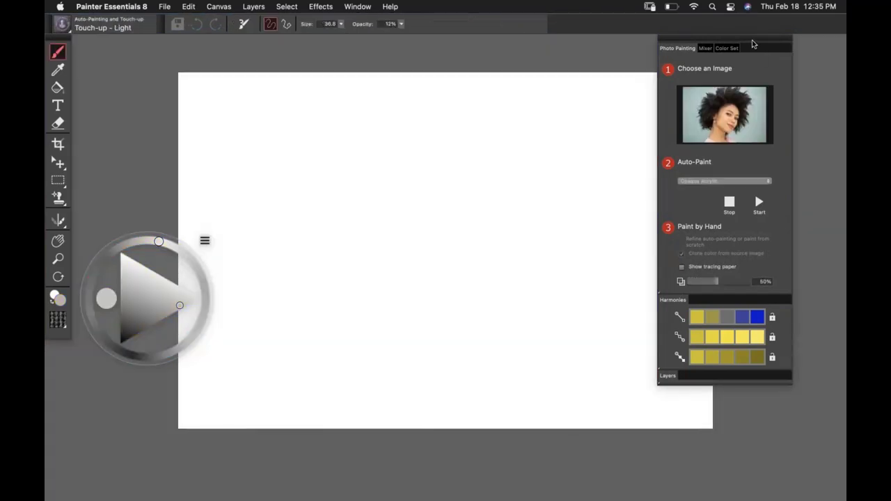
# Show the tracing paper over the blank canvas, try its opacity at 0%, and set it back to 50%
pyautogui.moveTo(752, 40); pyautogui.dragTo(767, 40)
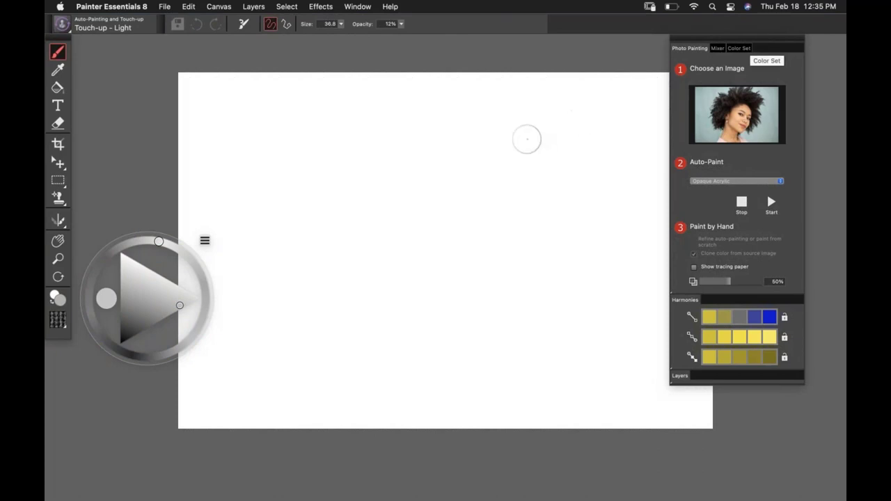
pyautogui.moveTo(458, 217); pyautogui.dragTo(391, 200)
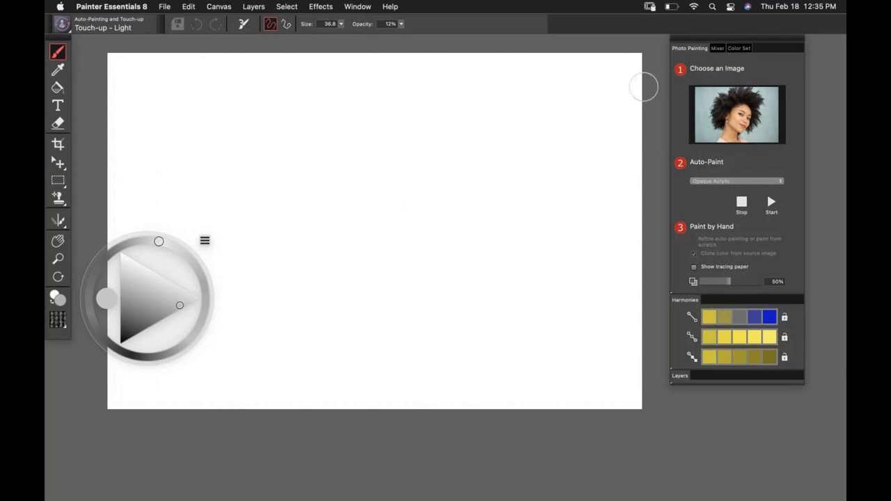
pyautogui.click(693, 268)
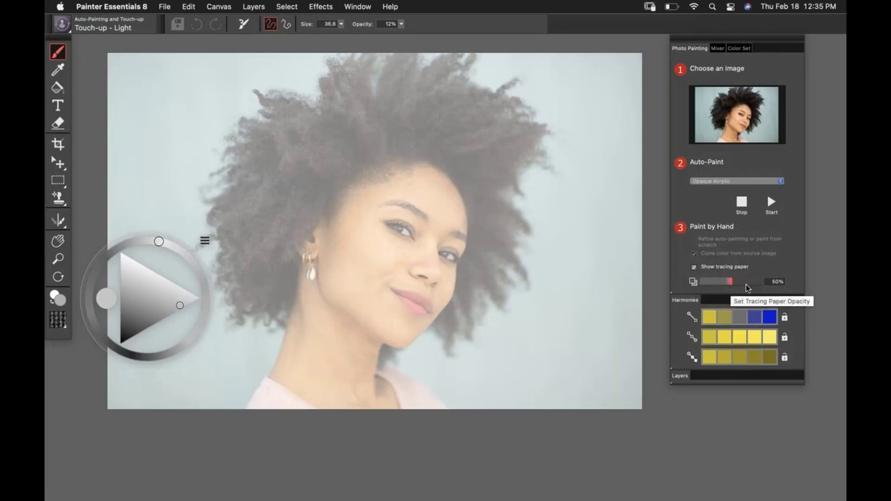
pyautogui.moveTo(747, 288); pyautogui.dragTo(709, 287)
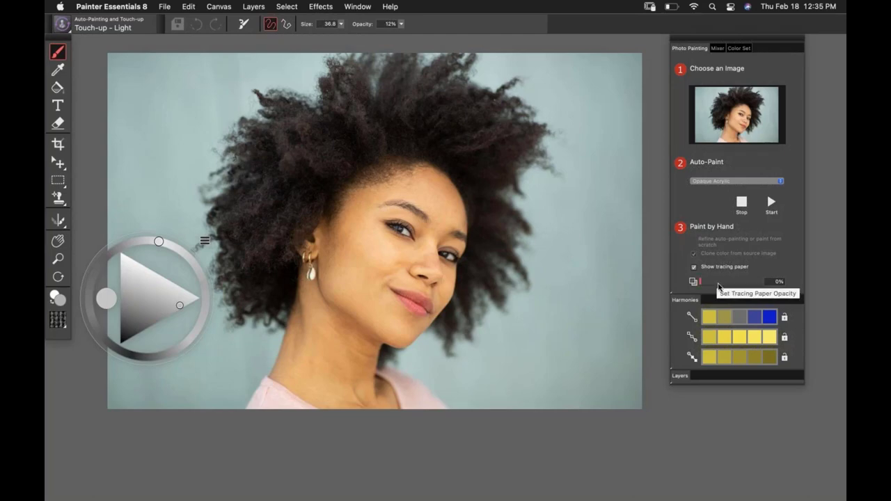
pyautogui.moveTo(718, 286); pyautogui.dragTo(732, 286)
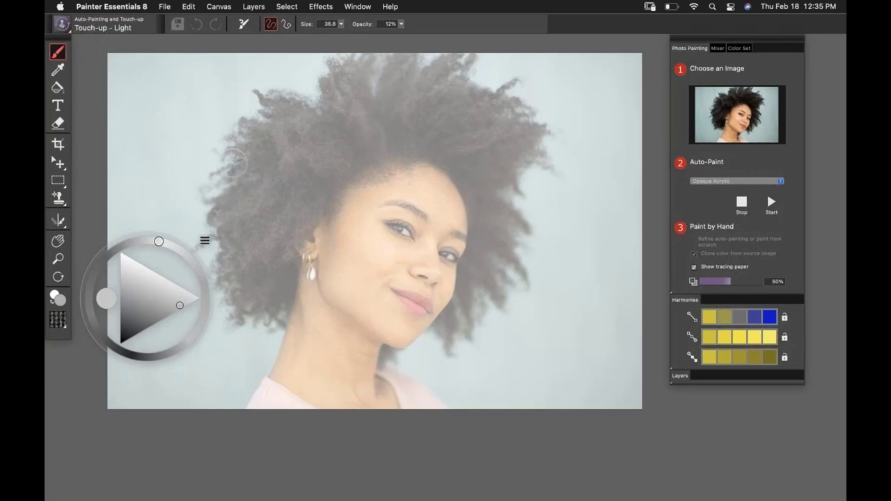
# Paint a few short test strokes over the hair above the forehead with Touch-up - Light, and hide the tracing paper to check them
pyautogui.moveTo(348, 169); pyautogui.dragTo(354, 187)
pyautogui.moveTo(321, 123); pyautogui.dragTo(342, 157)
pyautogui.moveTo(345, 132)
pyautogui.mouseDown()
pyautogui.moveTo(356, 163)
pyautogui.moveTo(370, 156)
pyautogui.mouseUp()
pyautogui.moveTo(383, 129)
pyautogui.mouseDown()
pyautogui.moveTo(388, 150)
pyautogui.moveTo(407, 148)
pyautogui.mouseUp()
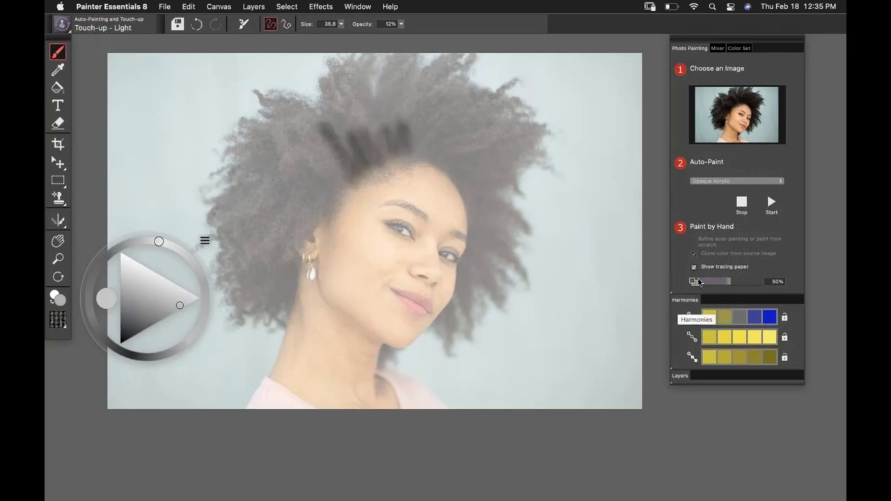
pyautogui.click(694, 268)
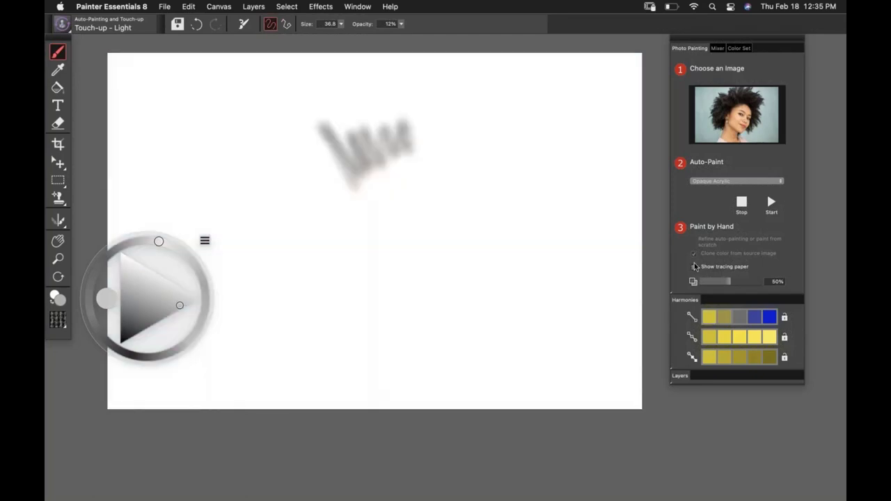
# Clear the test strokes from the canvas, leaving the tracing paper hidden
pyautogui.click(694, 267)
pyautogui.press('super+a')
pyautogui.press('BackSpace')
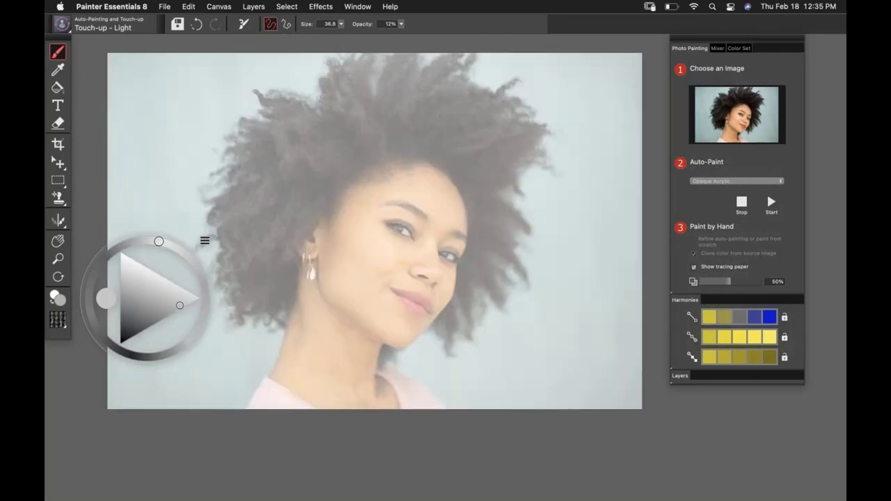
pyautogui.click(694, 268)
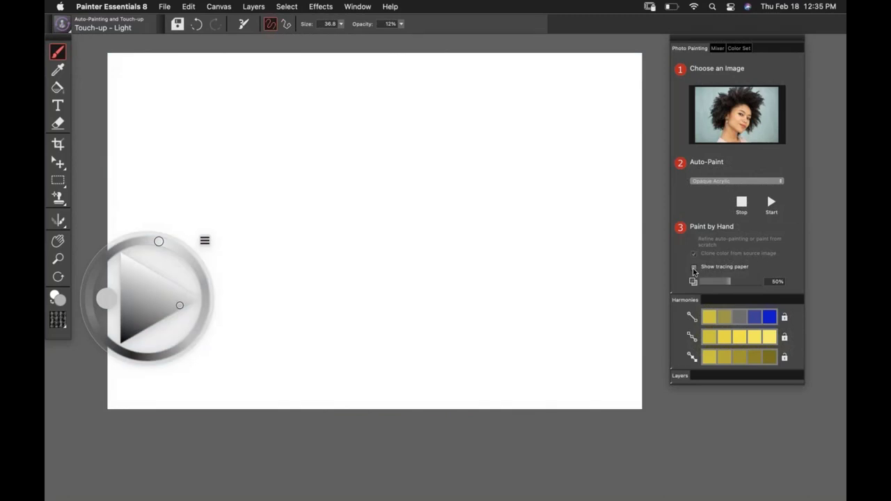
# Auto-paint the portrait with the Opaque Acrylic style
pyautogui.click(780, 182)
pyautogui.click(779, 182)
pyautogui.click(771, 203)
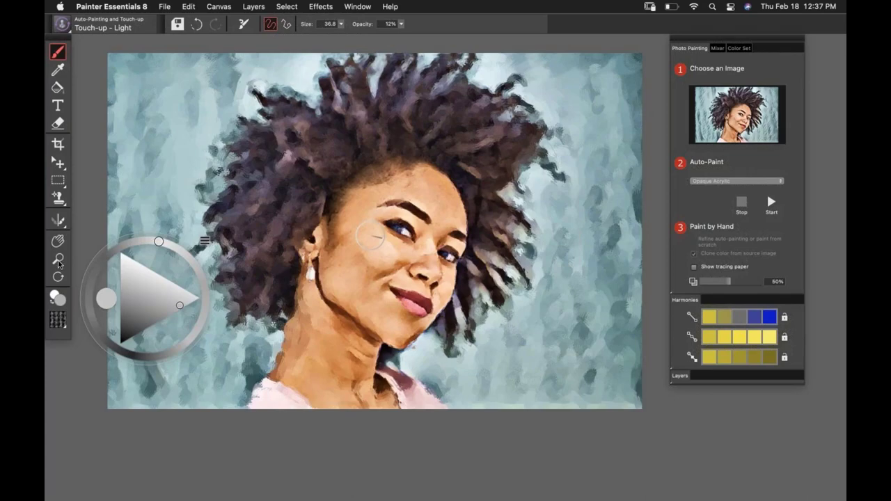
# Compare the painted face with its source image using the tracing paper at 0% opacity, and hide the tracing paper again
pyautogui.click(60, 260)
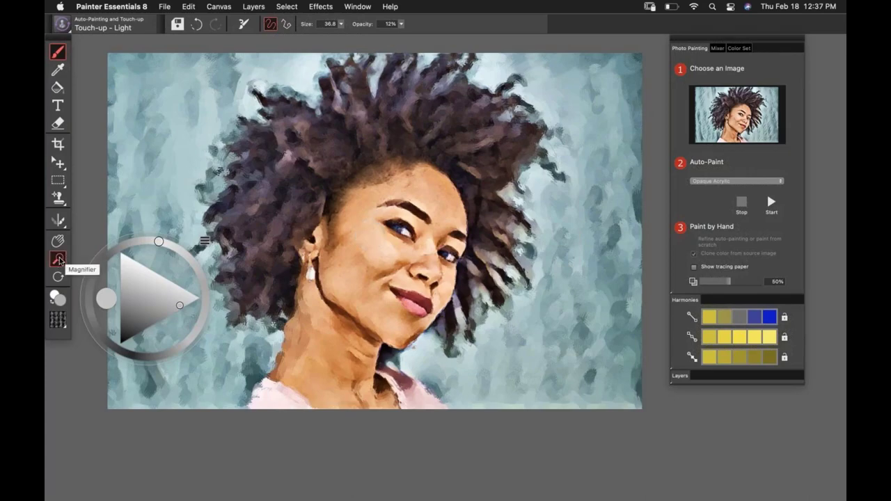
pyautogui.moveTo(371, 261); pyautogui.dragTo(427, 276)
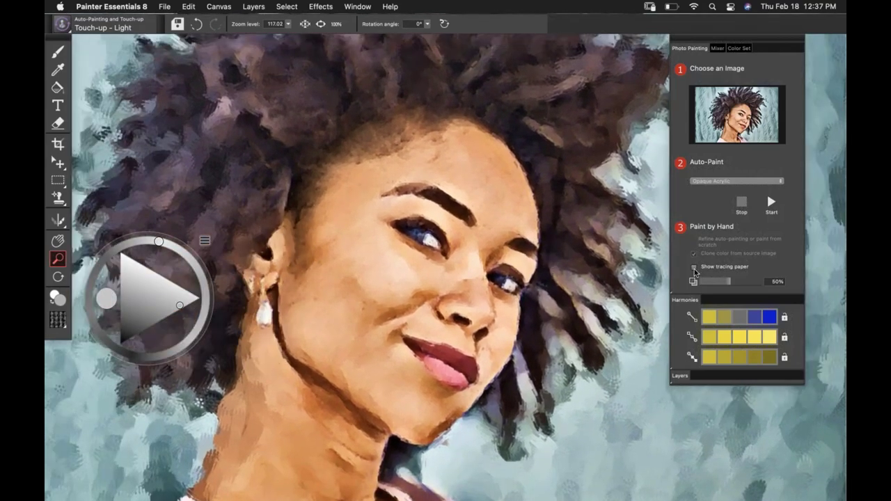
pyautogui.click(694, 268)
pyautogui.moveTo(732, 282); pyautogui.dragTo(693, 291)
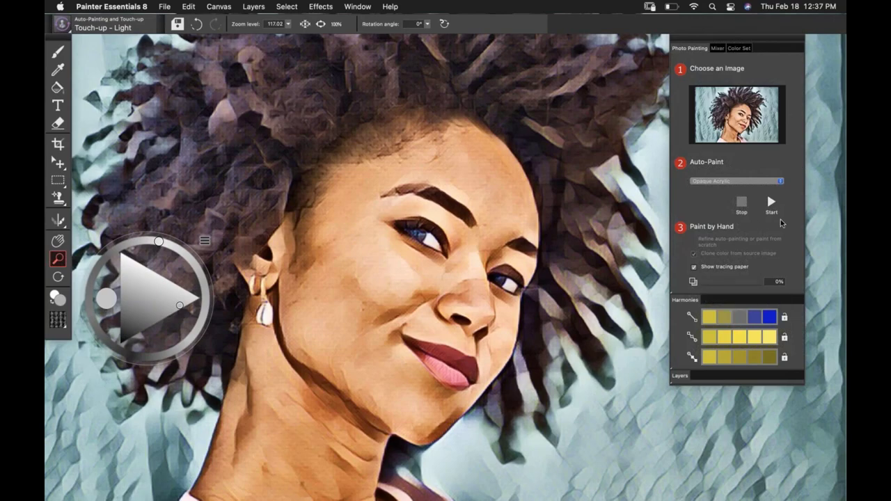
pyautogui.click(693, 269)
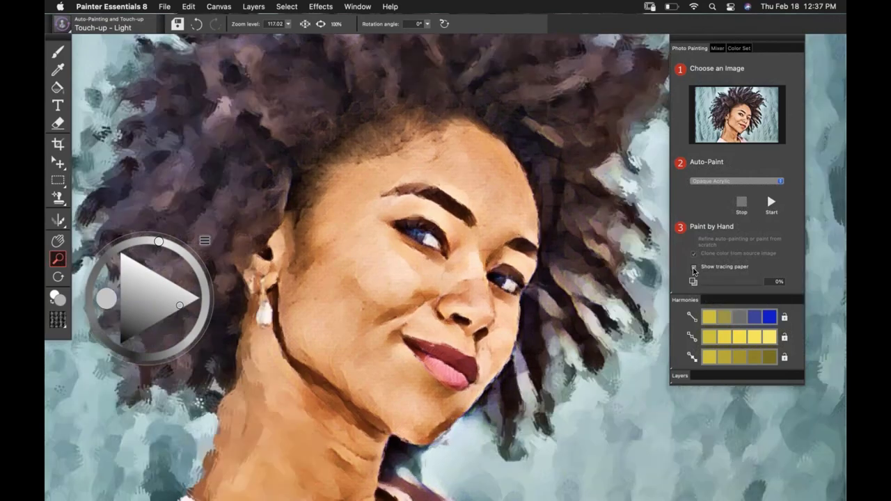
pyautogui.scroll(-3, 549, 313)
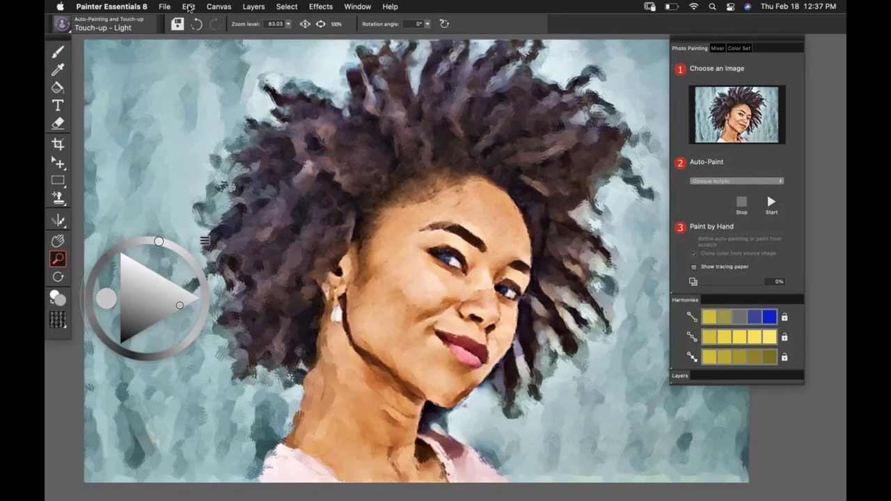
# Undo the Opaque Acrylic auto-painting and start auto-painting with the Watercolor Portrait style instead
pyautogui.click(188, 7)
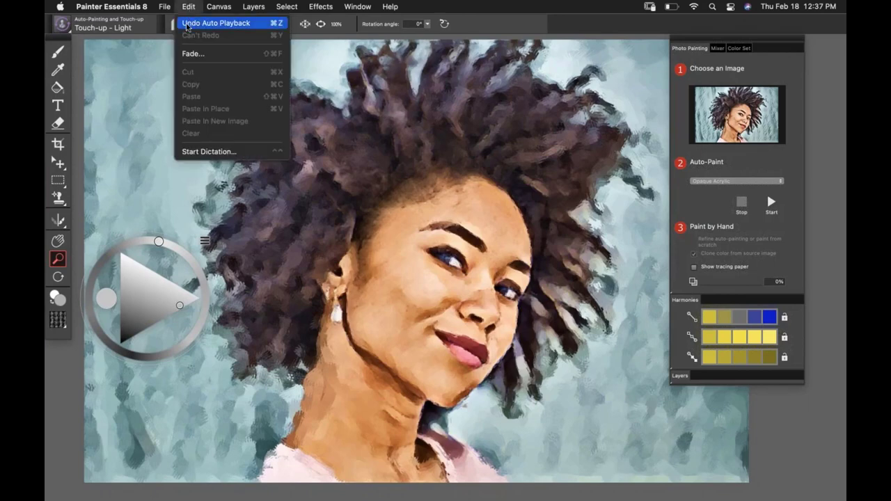
pyautogui.click(190, 22)
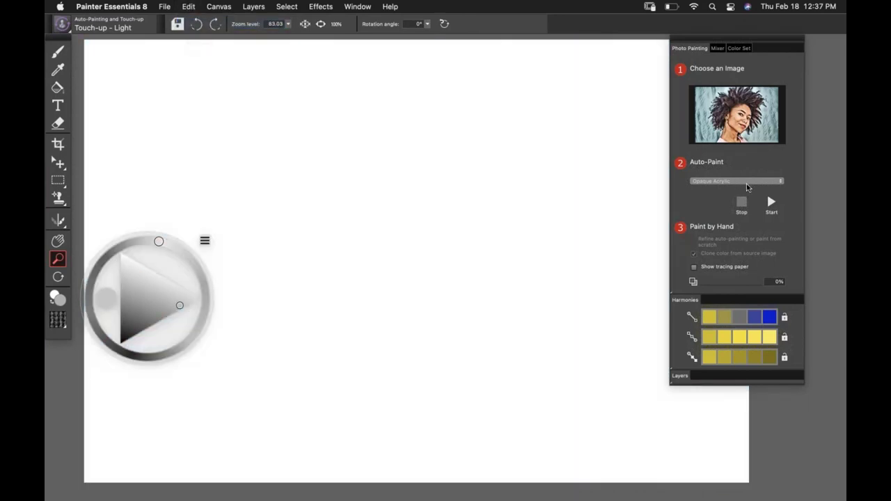
pyautogui.click(746, 181)
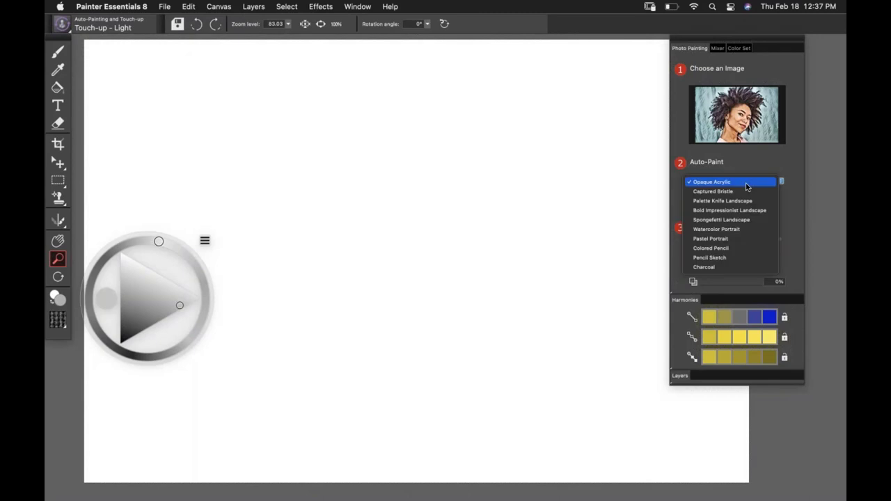
pyautogui.click(771, 233)
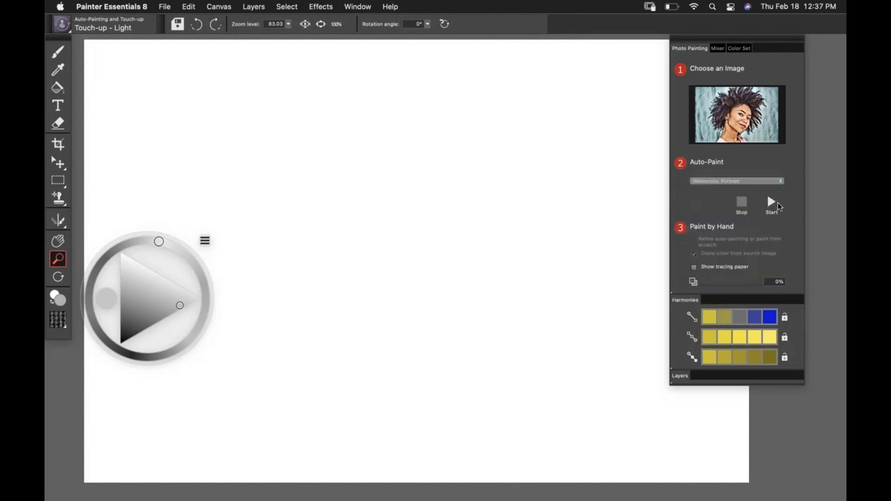
pyautogui.click(771, 203)
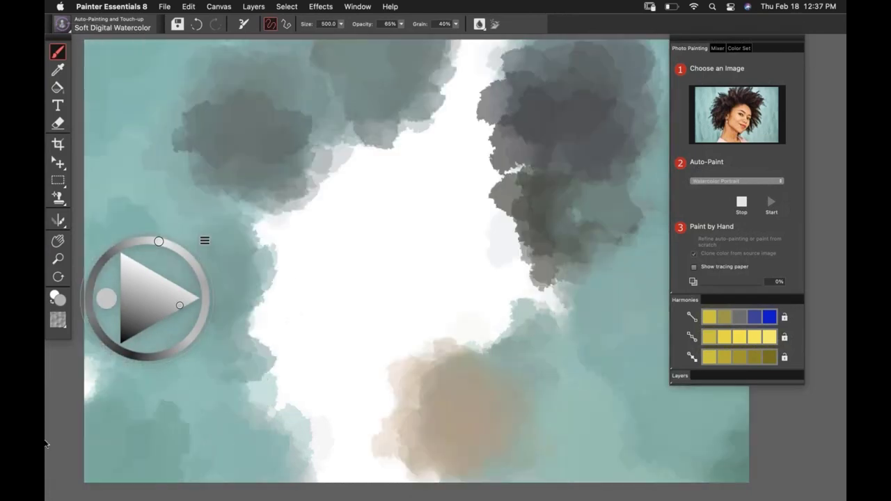
# Restore photo detail in both eyes of the painted portrait with the Touch-up - Light brush
pyautogui.moveTo(45, 446)
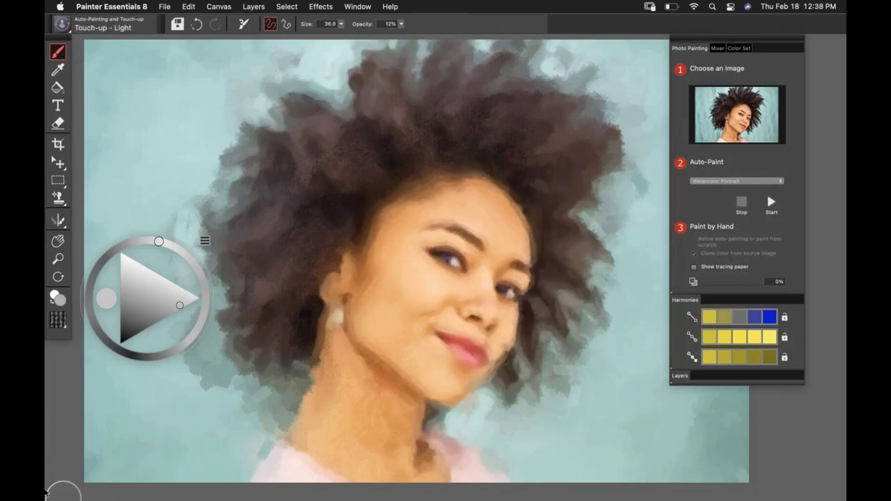
pyautogui.click(61, 261)
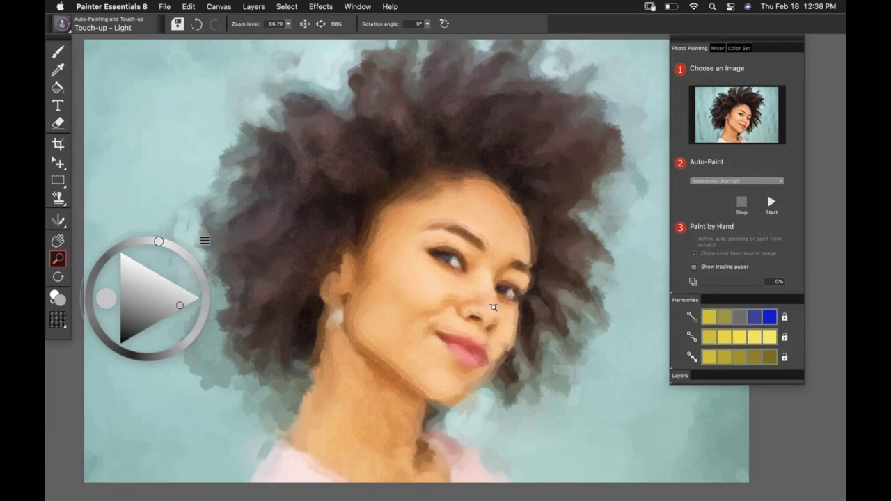
pyautogui.moveTo(494, 308); pyautogui.dragTo(633, 377)
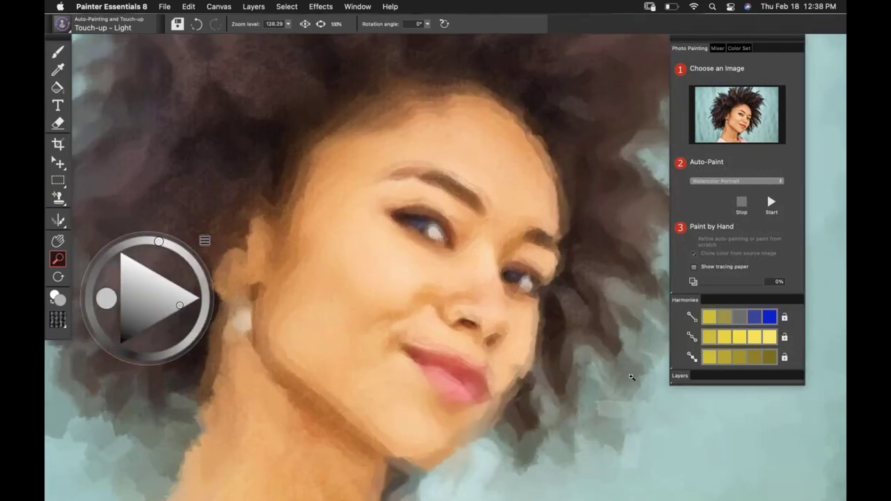
pyautogui.click(60, 26)
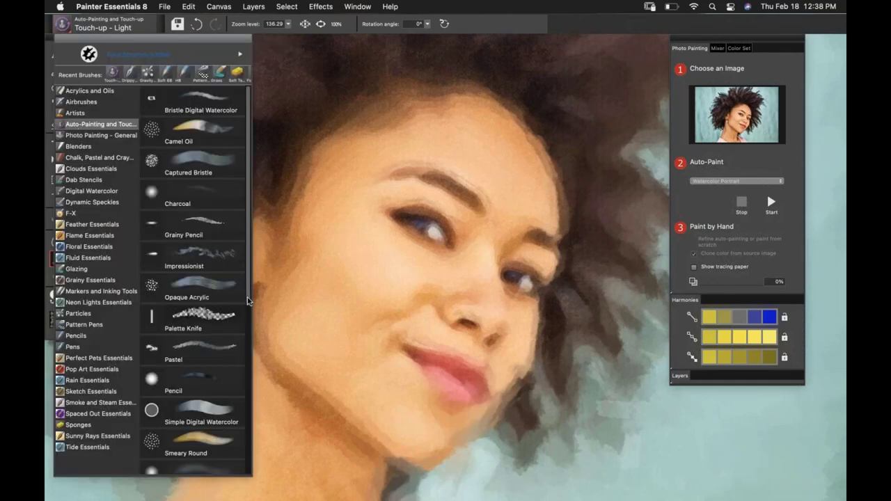
pyautogui.moveTo(247, 301); pyautogui.dragTo(261, 486)
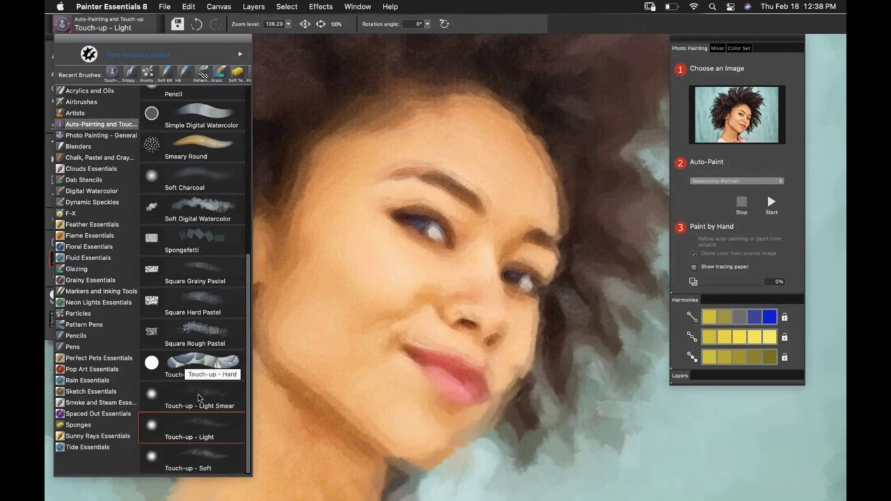
pyautogui.click(186, 430)
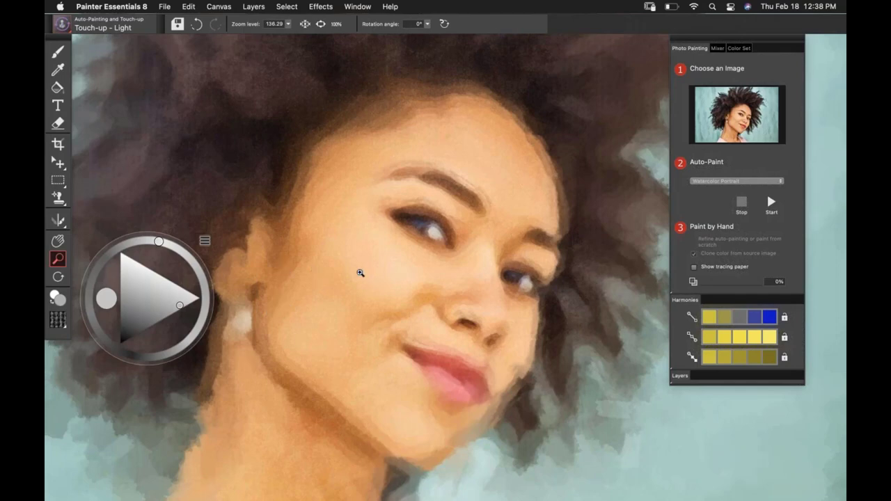
pyautogui.press('b')
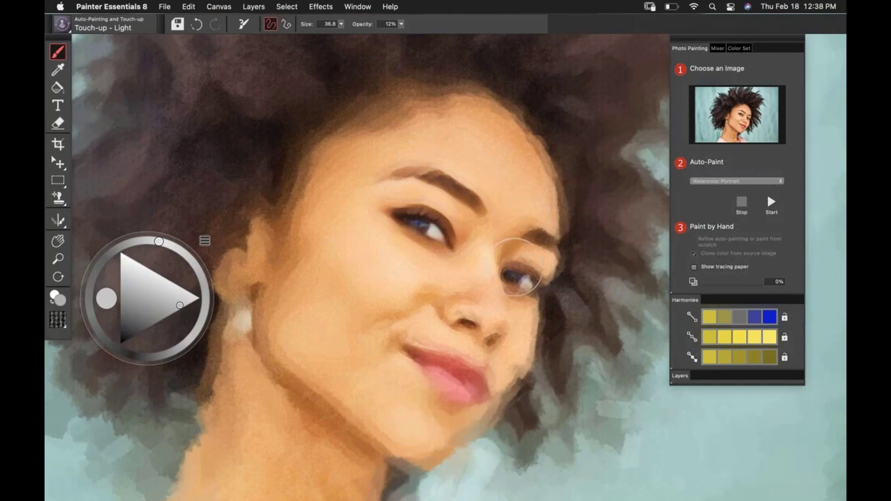
pyautogui.moveTo(527, 284)
pyautogui.mouseDown()
pyautogui.moveTo(521, 275)
pyautogui.moveTo(538, 282)
pyautogui.mouseUp()
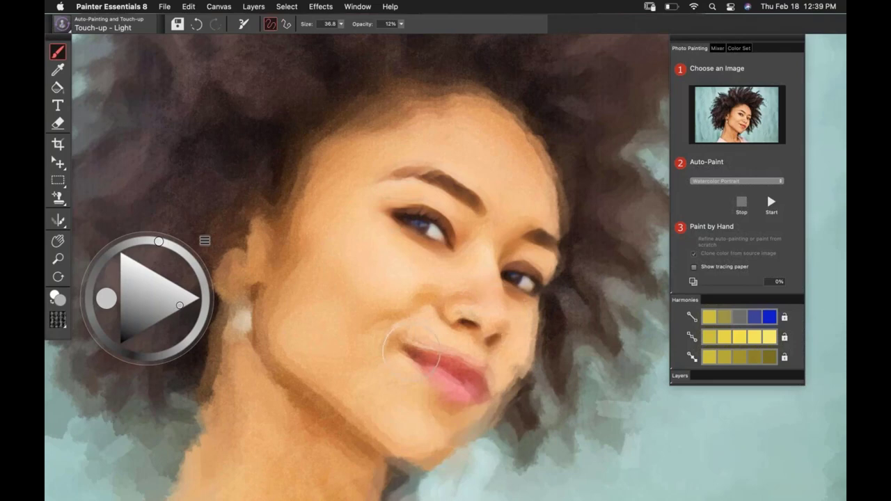
# Bring back detail in the lips and clean up the chin and cheek edges with light touch-up strokes
pyautogui.moveTo(465, 360); pyautogui.dragTo(489, 387)
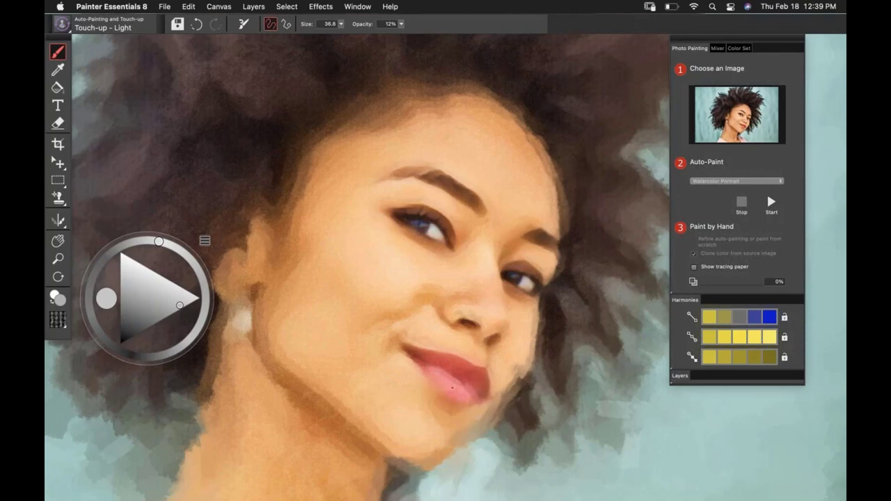
pyautogui.moveTo(461, 422)
pyautogui.mouseDown()
pyautogui.moveTo(508, 400)
pyautogui.moveTo(524, 359)
pyautogui.mouseUp()
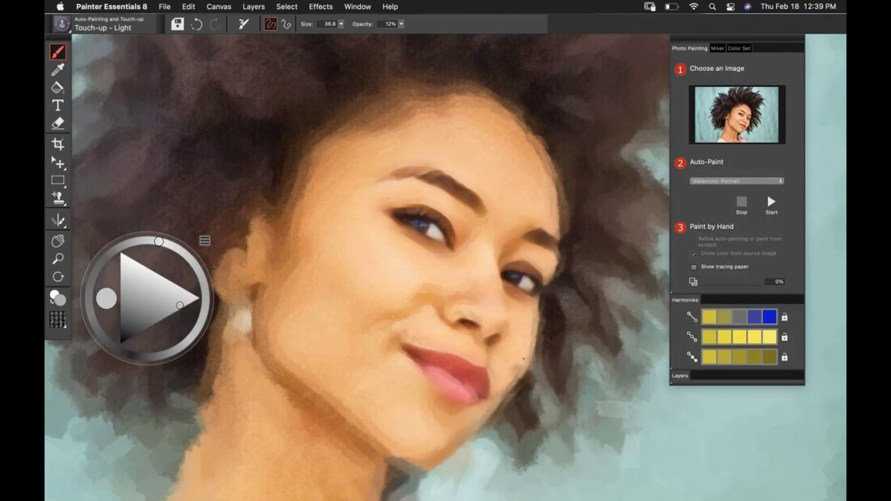
pyautogui.moveTo(532, 311); pyautogui.dragTo(539, 346)
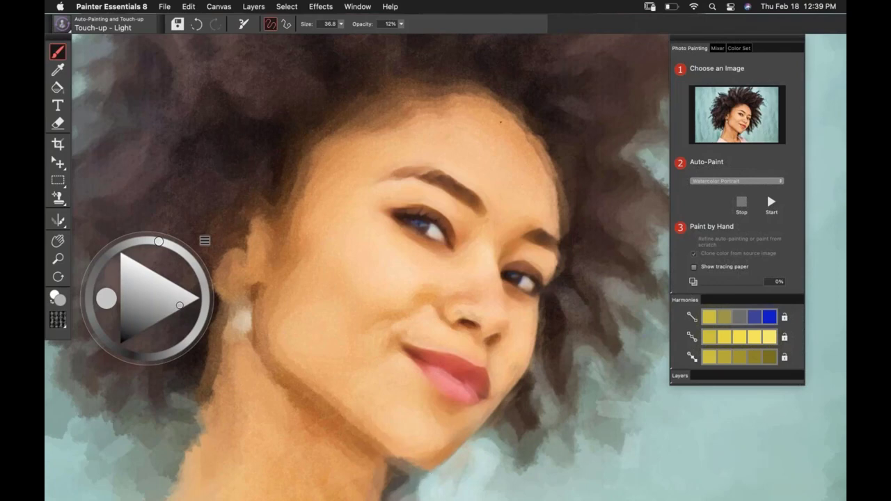
# Auto-paint over the watercolor portrait with the Colored Pencil style
pyautogui.click(59, 259)
pyautogui.keyDown('alt'); pyautogui.click(464, 293); pyautogui.keyUp('alt')
pyautogui.keyDown('alt'); pyautogui.click(458, 288); pyautogui.keyUp('alt')
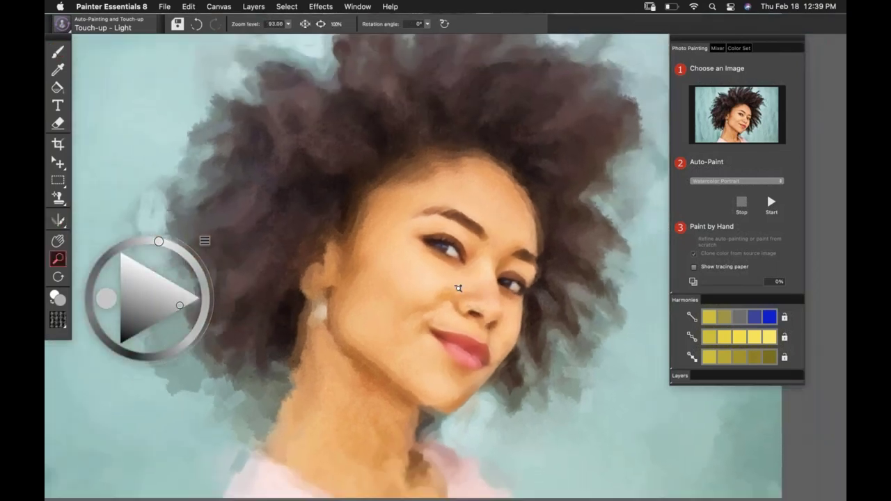
pyautogui.keyDown('alt'); pyautogui.click(461, 285); pyautogui.keyUp('alt')
pyautogui.keyDown('alt'); pyautogui.click(465, 283); pyautogui.keyUp('alt')
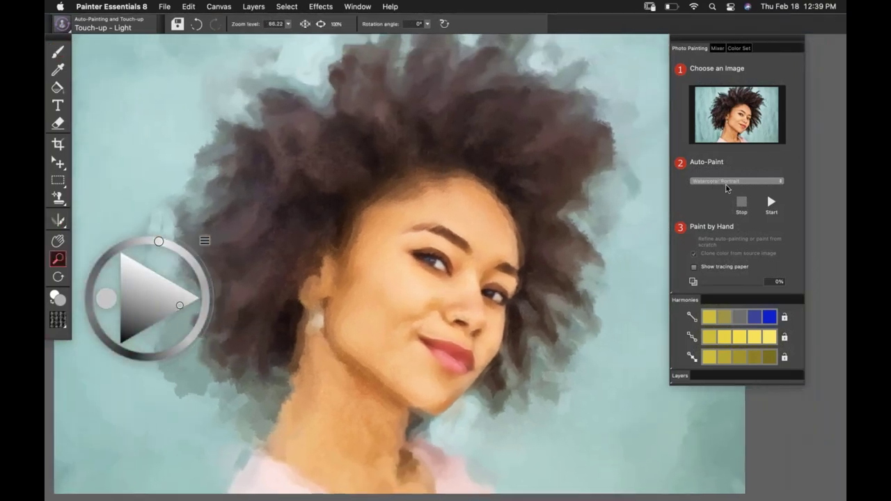
pyautogui.click(730, 182)
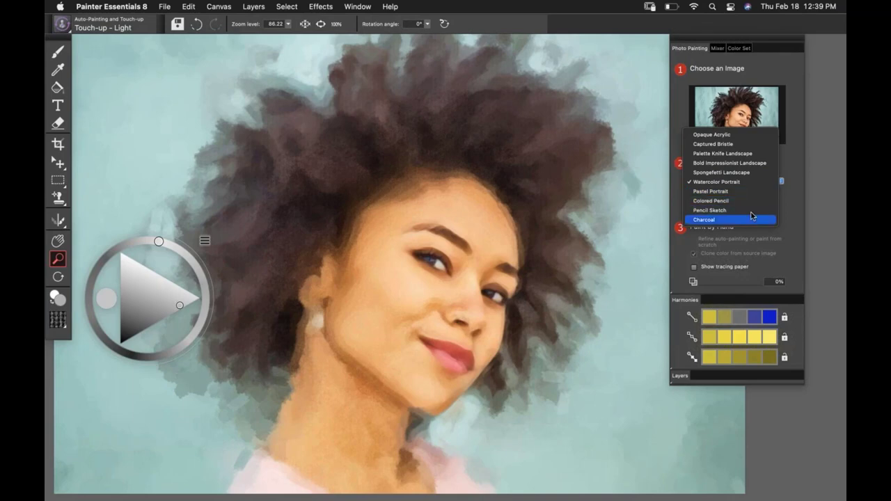
pyautogui.click(756, 203)
pyautogui.click(772, 202)
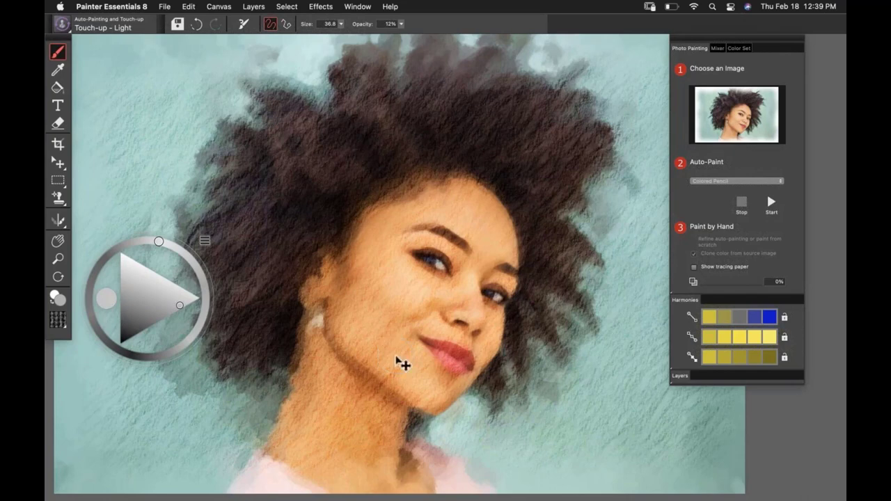
# Close the portrait painting and choose lighthouse.jpg from the Desktop as the new photo painting source
pyautogui.press('super+w')
pyautogui.click(452, 237)
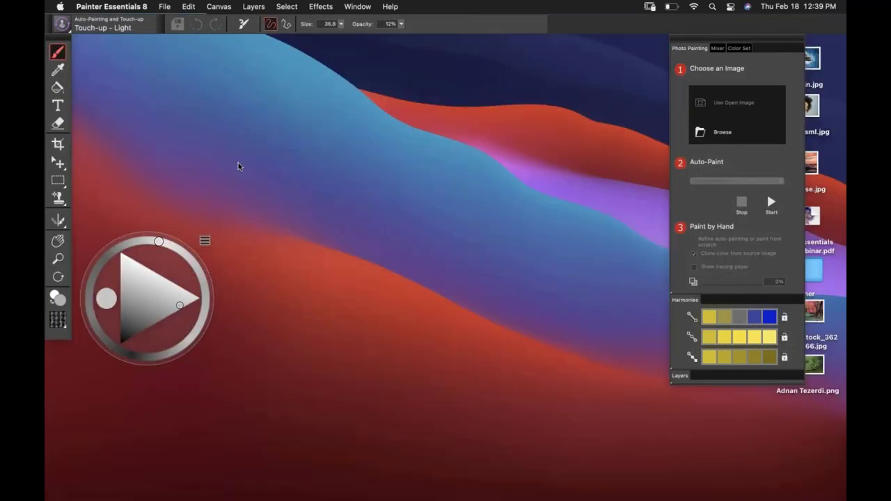
pyautogui.click(705, 134)
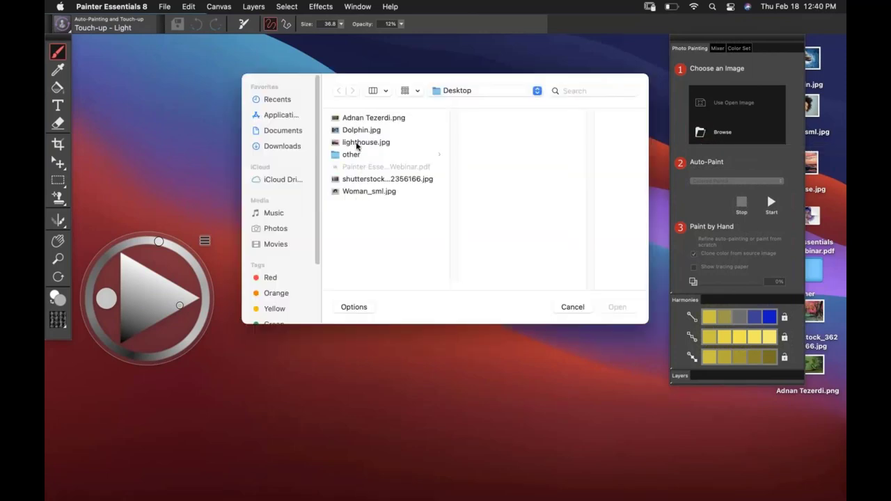
pyautogui.click(358, 143)
pyautogui.press('Return')
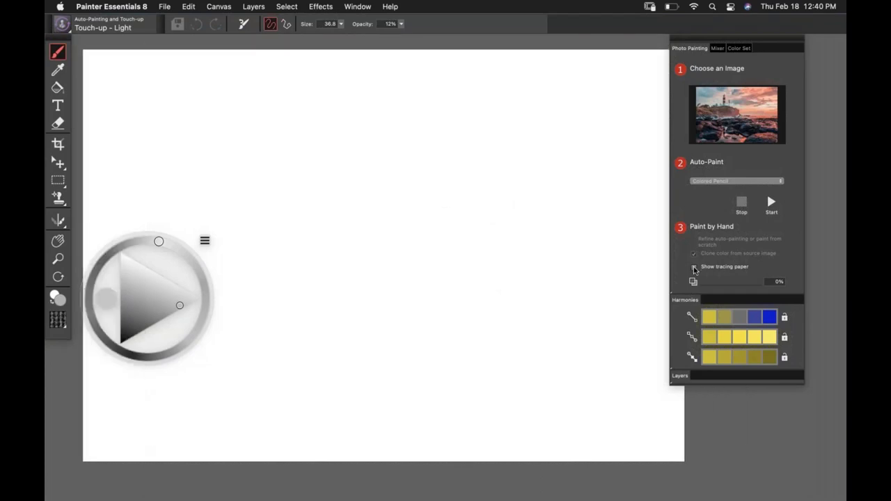
# Show the lighthouse photo as tracing paper and auto-paint it with the Palette Knife Landscape style
pyautogui.click(694, 269)
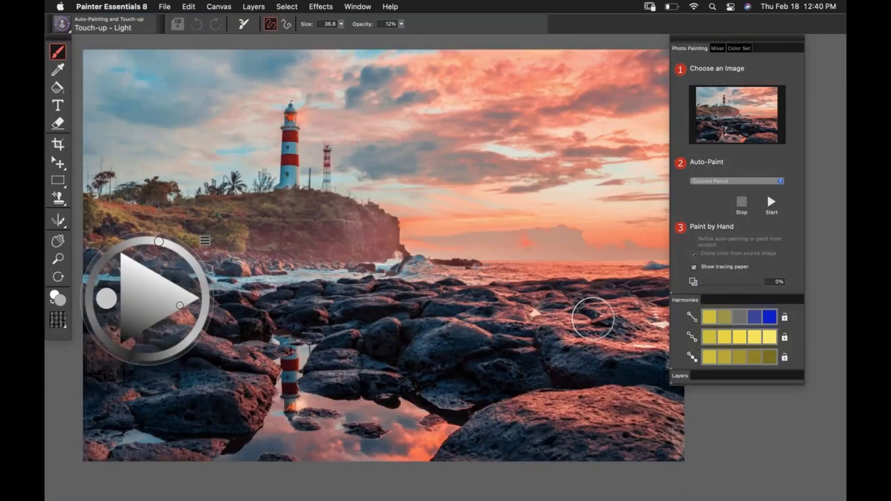
pyautogui.click(757, 182)
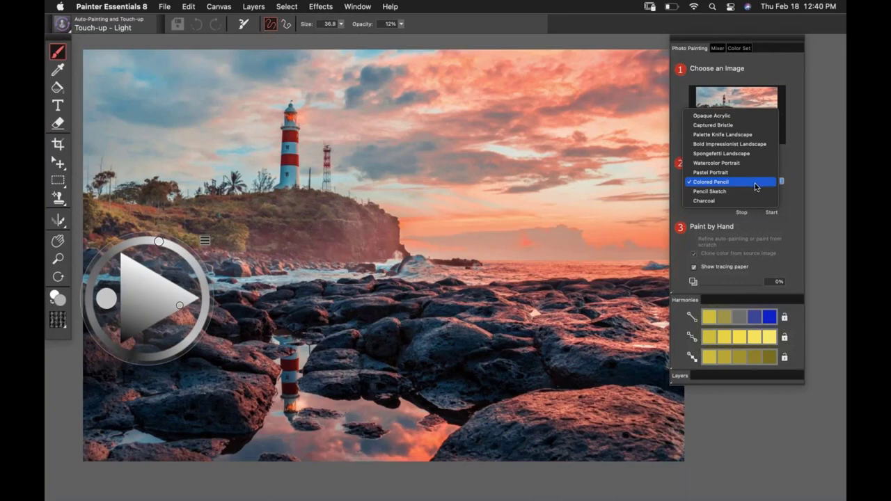
pyautogui.click(760, 135)
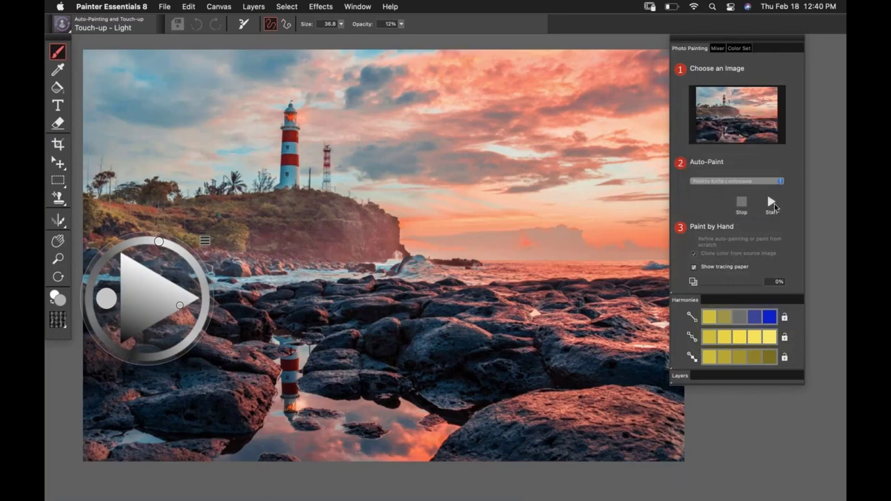
pyautogui.click(771, 202)
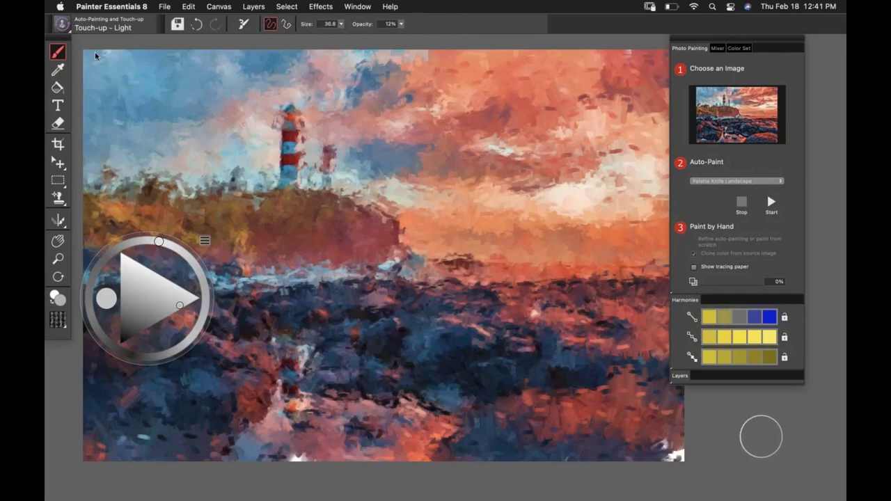
# Choose the Palette Knife brush from the Auto-Painting and Touch-up category
pyautogui.click(62, 25)
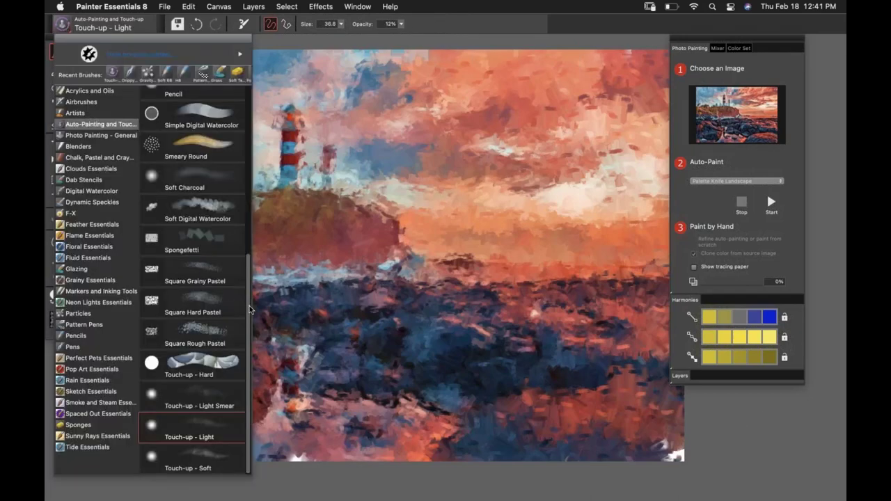
pyautogui.scroll(5, 249, 306)
pyautogui.scroll(7, 249, 256)
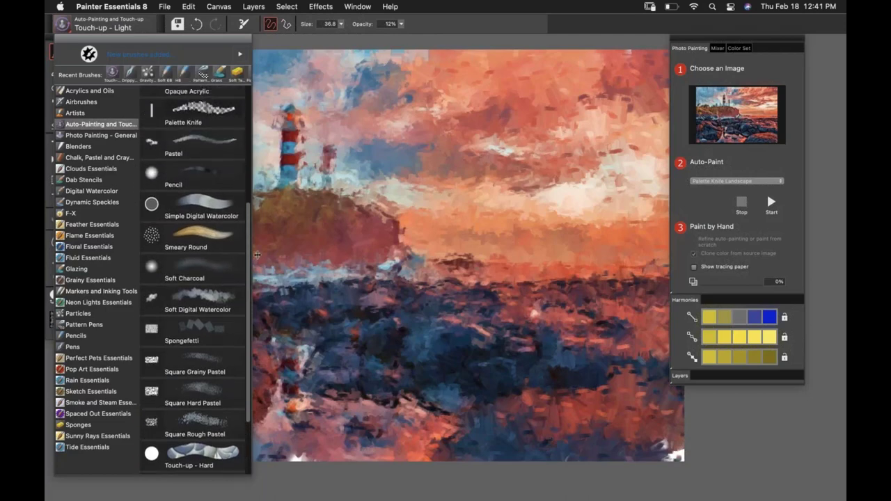
pyautogui.click(222, 225)
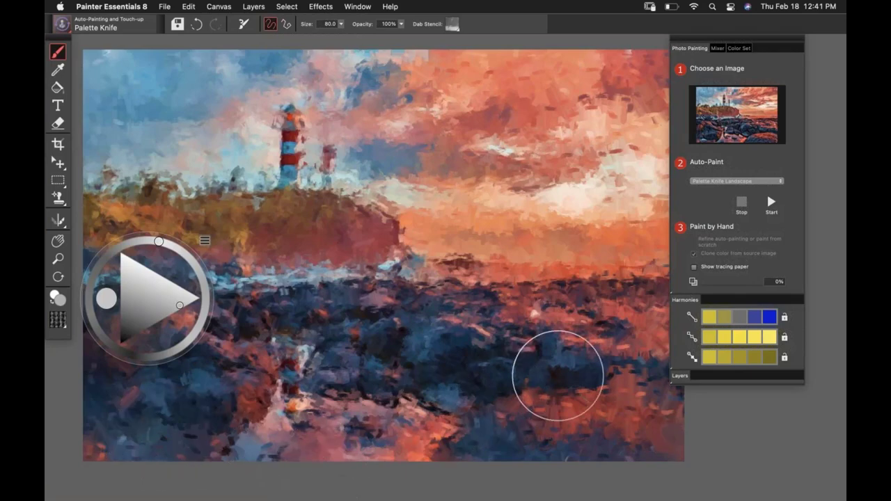
# Restore detail in the small striped tower beside the lighthouse with the Touch-up - Light brush
pyautogui.click(62, 25)
pyautogui.scroll(-5, 252, 459)
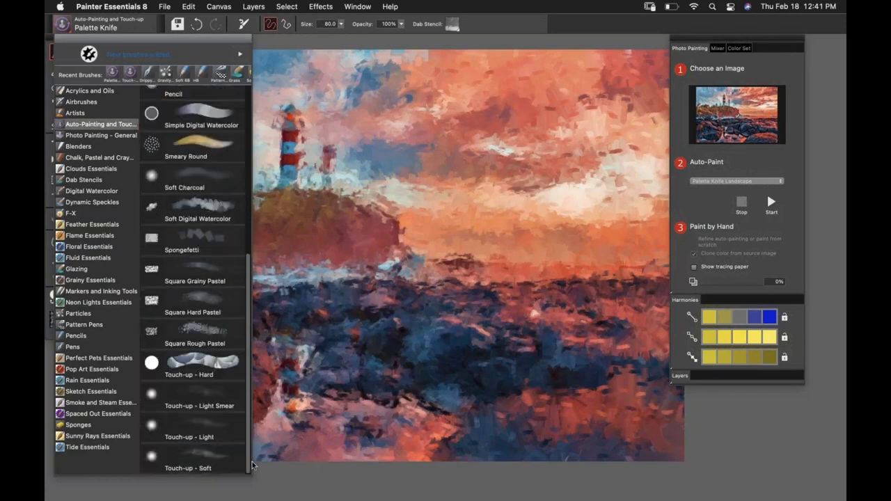
pyautogui.click(218, 432)
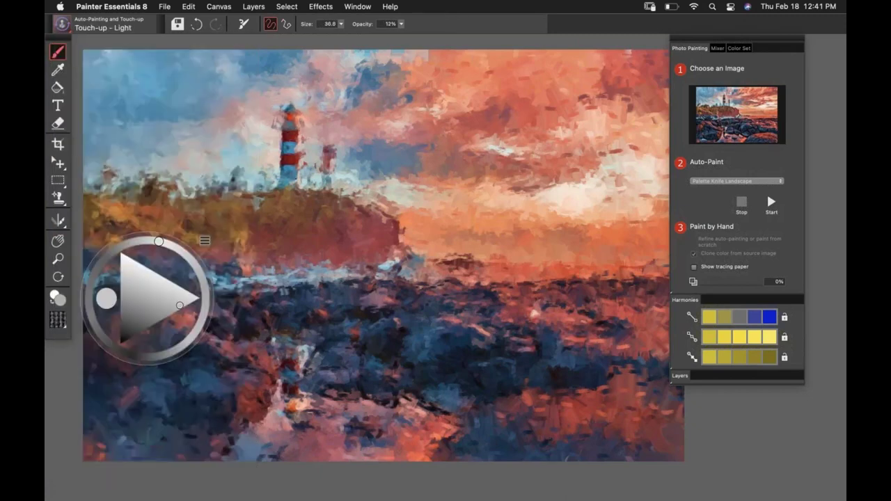
pyautogui.moveTo(327, 146); pyautogui.dragTo(323, 171)
# Start the Apply Surface Texture effect on the lighthouse painting and set its amount to 28%
pyautogui.click(321, 6)
pyautogui.moveTo(380, 81)
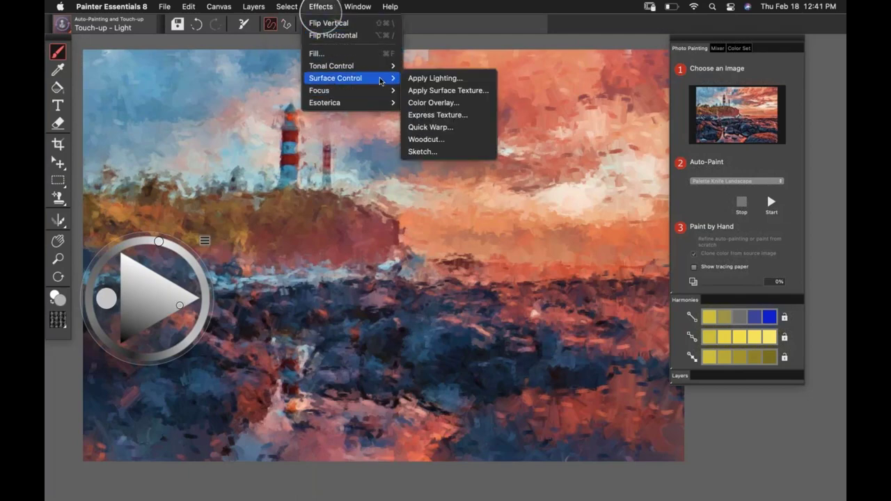
pyautogui.click(479, 90)
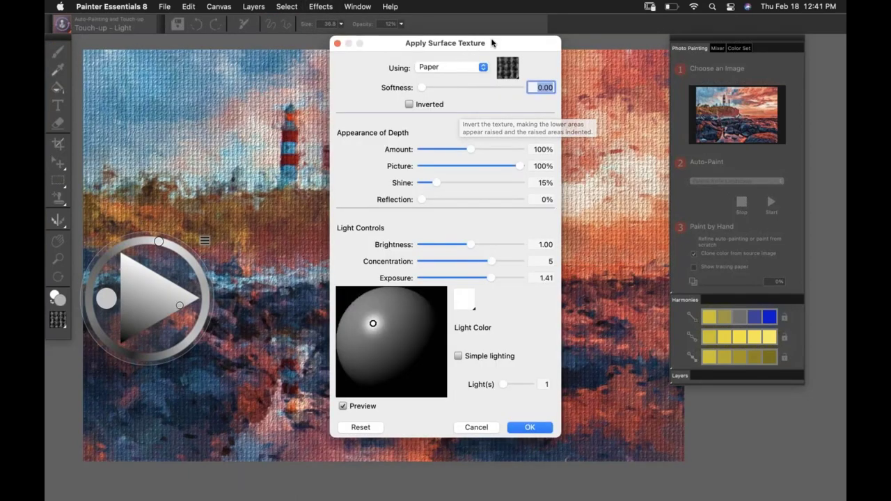
pyautogui.moveTo(502, 43); pyautogui.dragTo(694, 24)
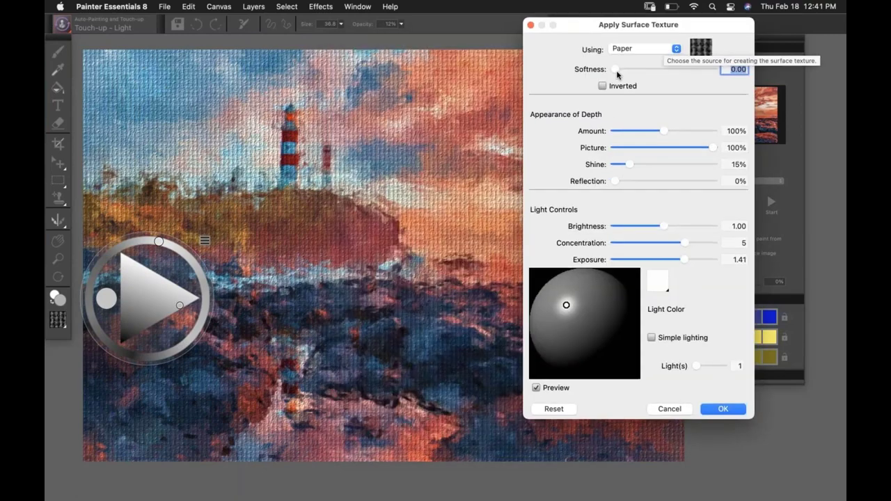
pyautogui.moveTo(653, 131); pyautogui.dragTo(638, 134)
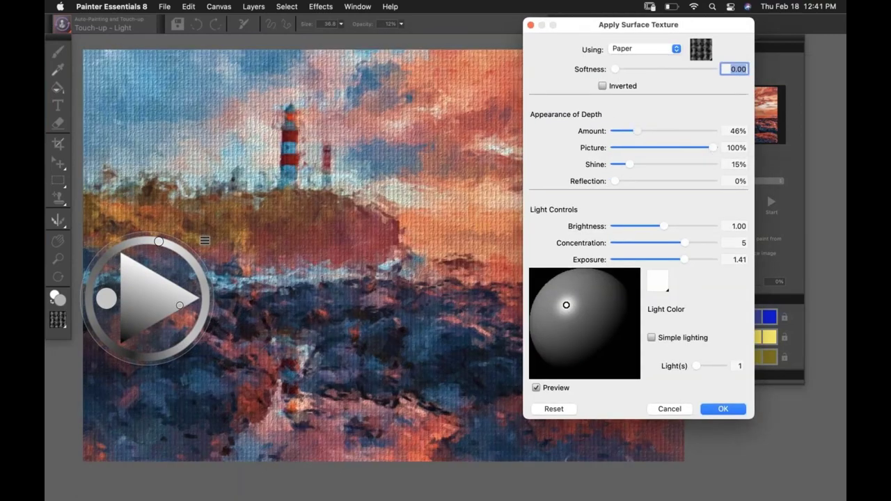
# Base the surface texture on Image Luminance and apply it to the painting
pyautogui.click(650, 48)
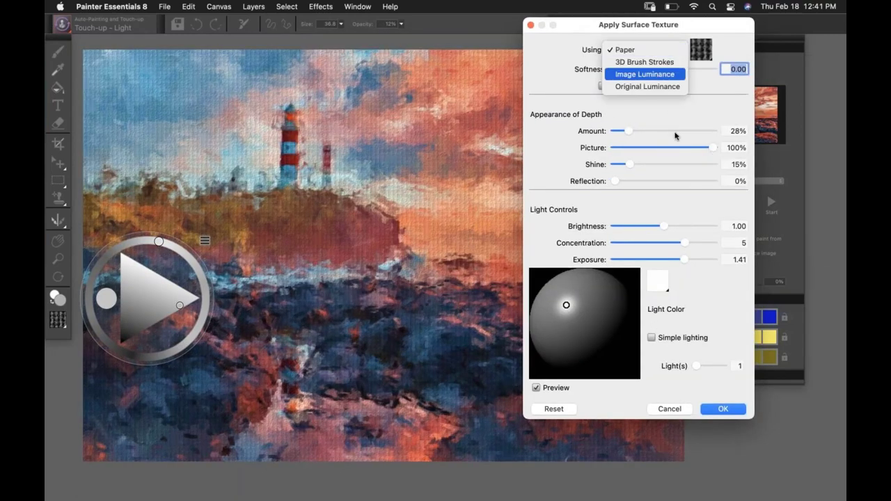
pyautogui.click(641, 74)
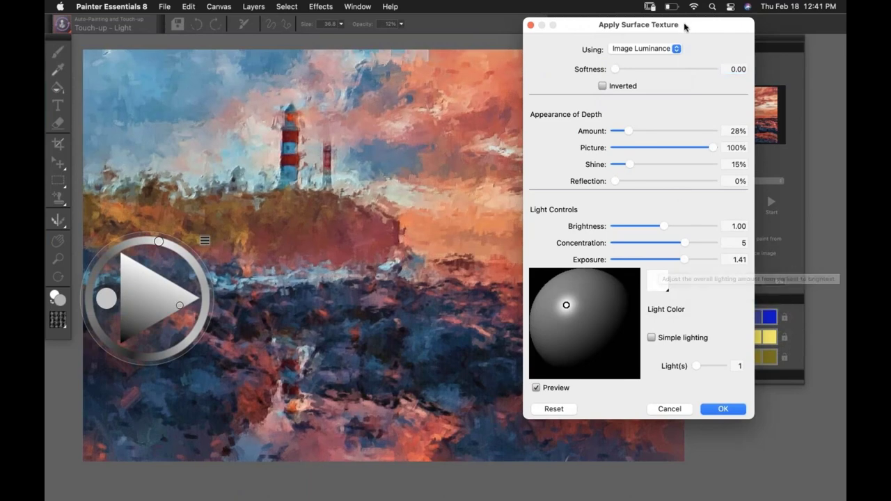
pyautogui.moveTo(686, 28); pyautogui.dragTo(756, 38)
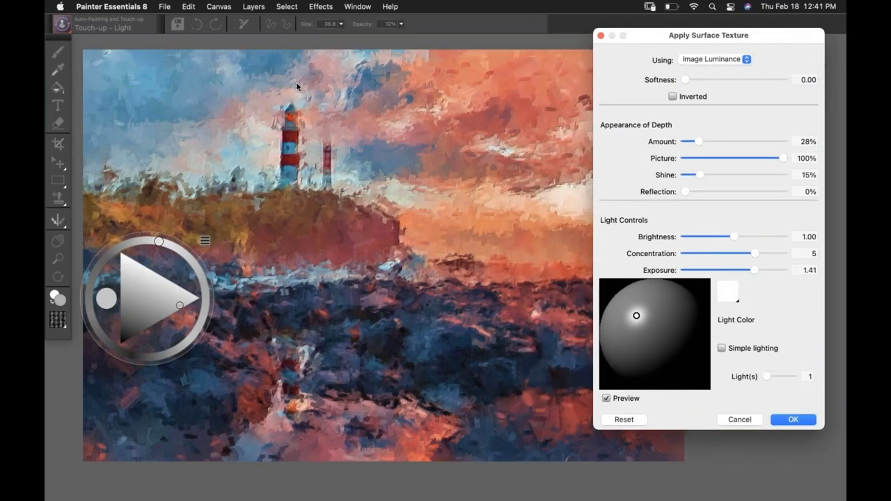
pyautogui.click(793, 419)
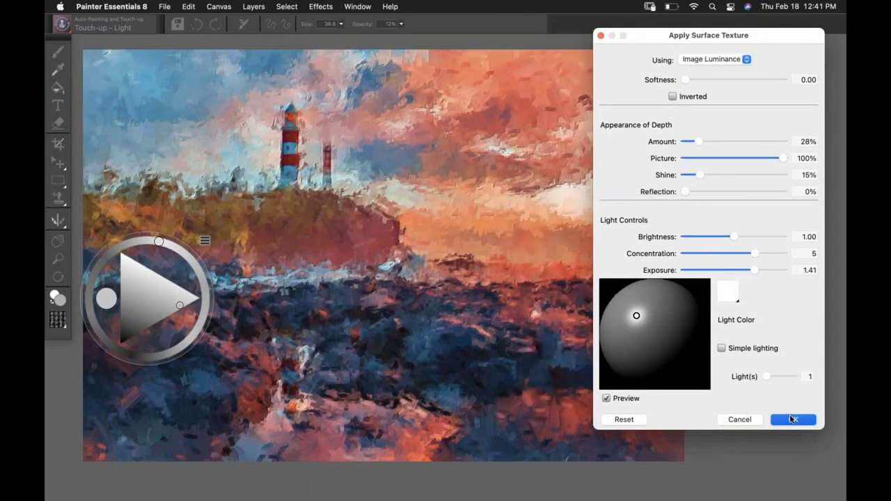
# Close the lighthouse painting without saving its changes
pyautogui.click(164, 6)
pyautogui.click(183, 67)
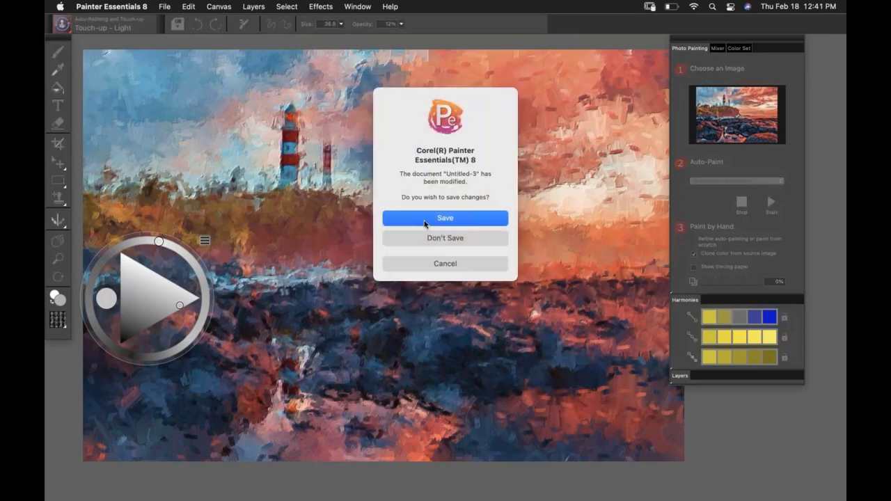
pyautogui.click(429, 237)
# Open the PNG image of the two green parrots from the Desktop and use it as the photo-painting source
pyautogui.click(174, 9)
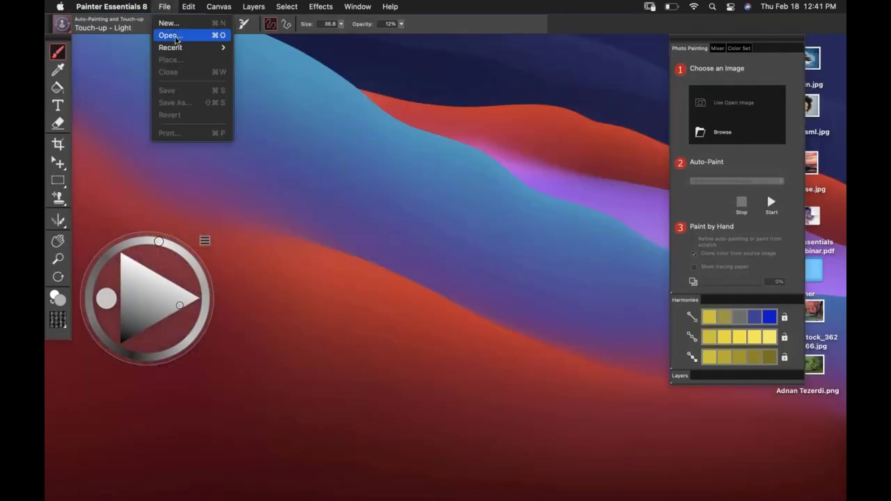
pyautogui.click(178, 38)
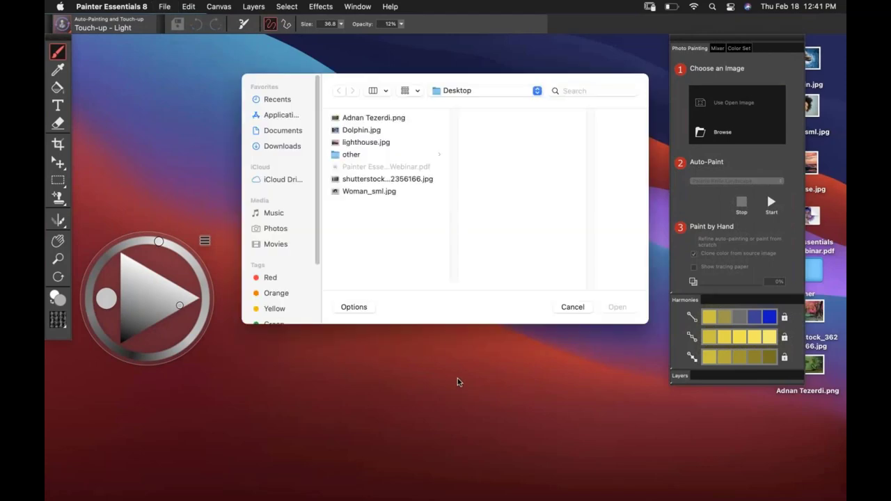
pyautogui.click(391, 118)
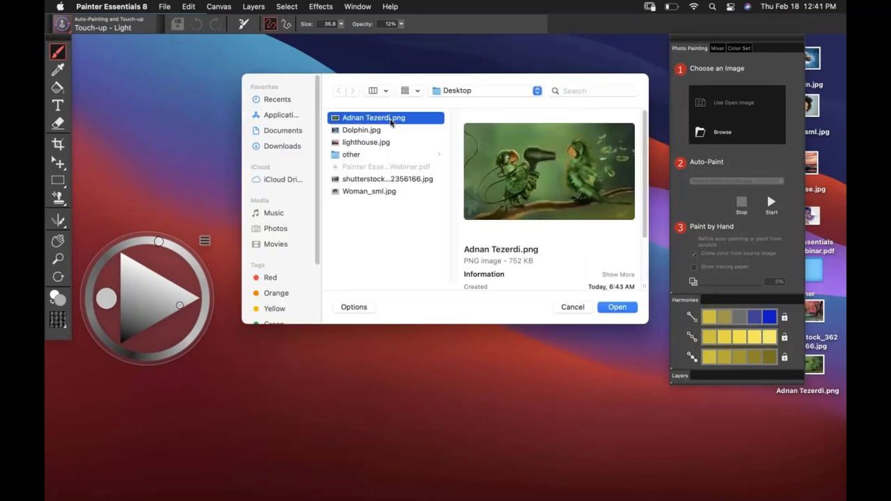
pyautogui.click(617, 307)
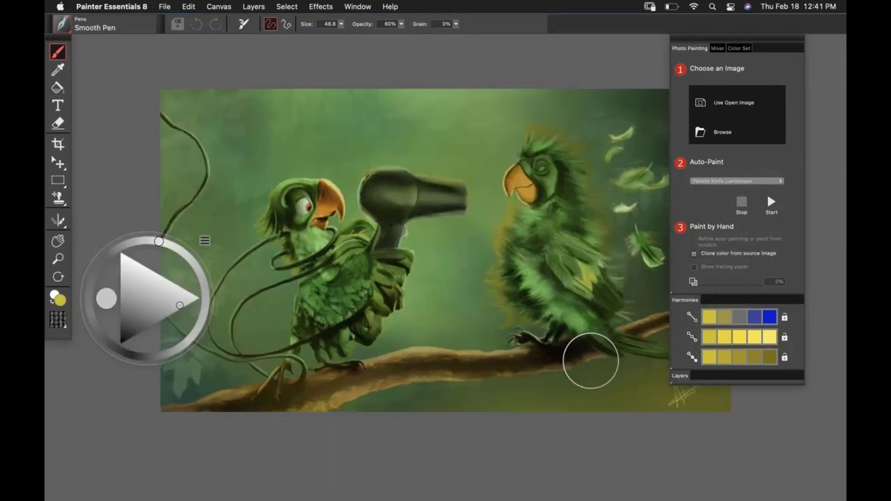
pyautogui.moveTo(470, 242)
pyautogui.mouseDown()
pyautogui.moveTo(442, 244)
pyautogui.moveTo(408, 229)
pyautogui.moveTo(404, 215)
pyautogui.mouseUp()
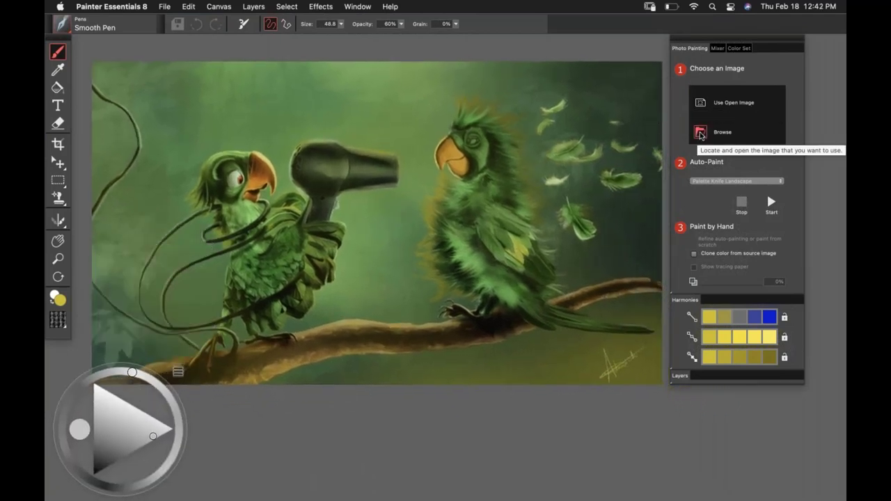
pyautogui.click(709, 105)
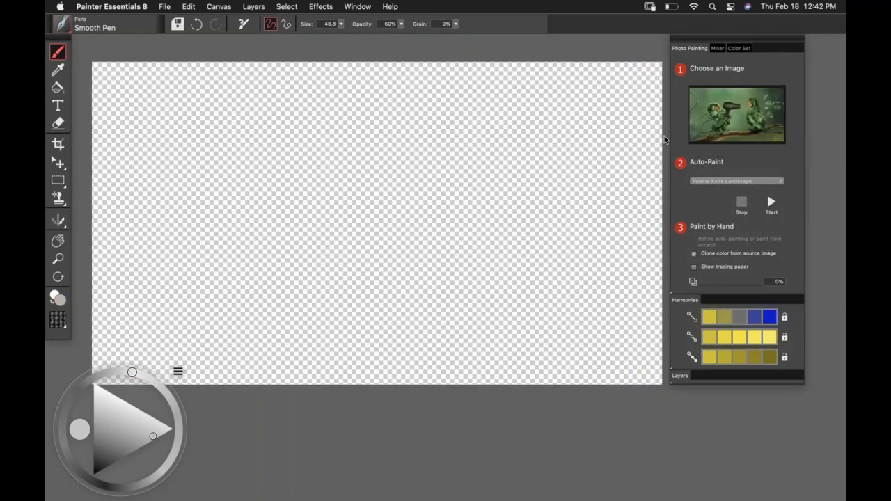
# Make the Canvas layer visible and locked, and add a new layer above it
pyautogui.click(681, 376)
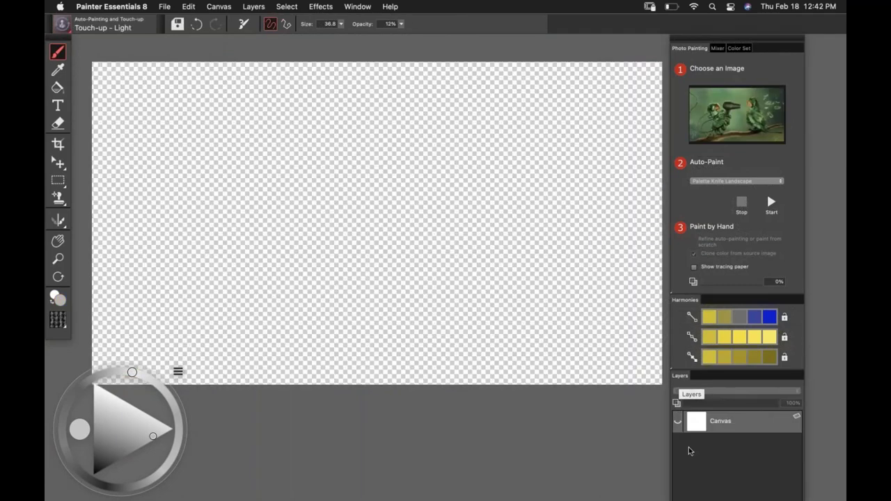
pyautogui.click(728, 300)
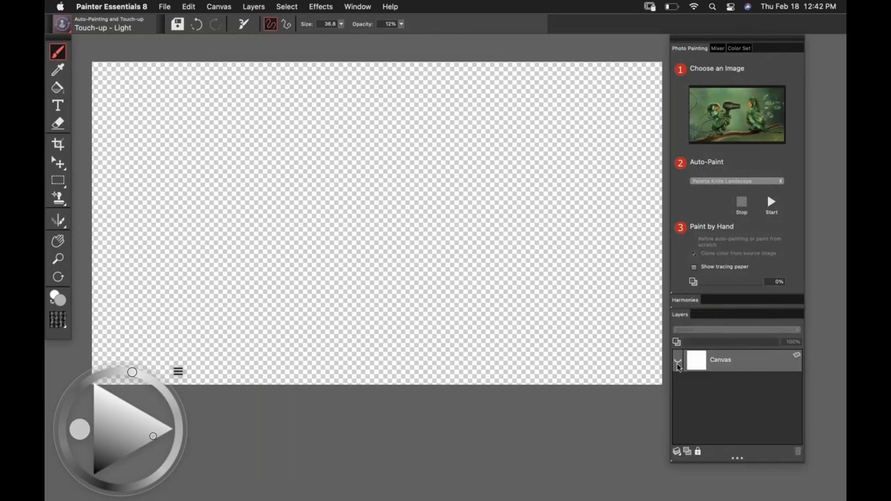
pyautogui.click(678, 362)
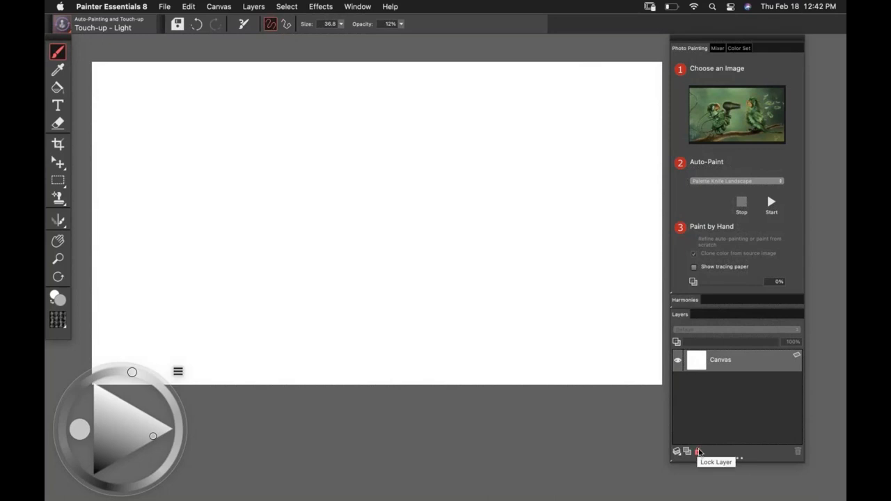
pyautogui.click(699, 452)
pyautogui.click(687, 451)
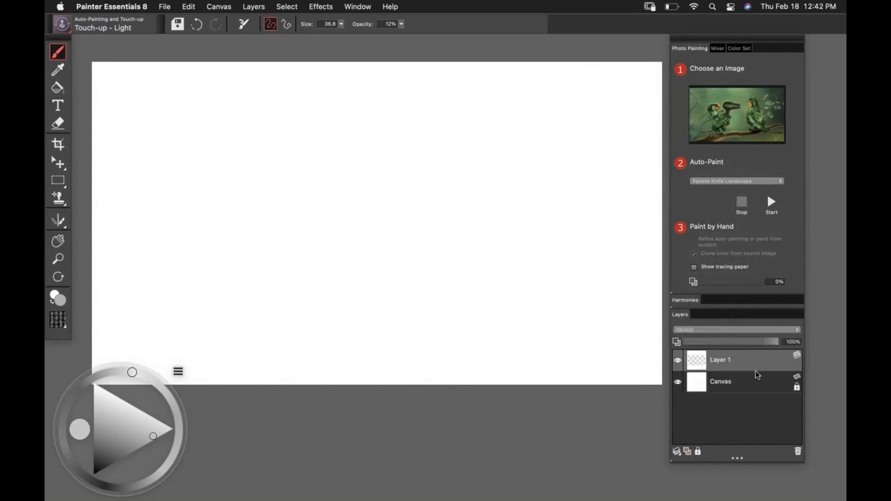
# Auto-paint the parrots image on the new layer in the Palette Knife Landscape style
pyautogui.click(726, 181)
pyautogui.click(760, 181)
pyautogui.click(772, 202)
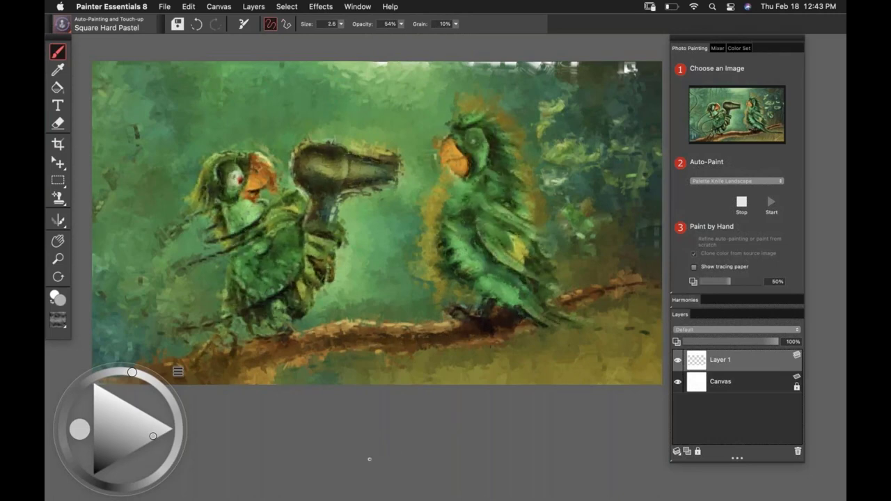
# Choose the Palette Knife brush from the Auto-Painting and Touch-up category
pyautogui.click(62, 23)
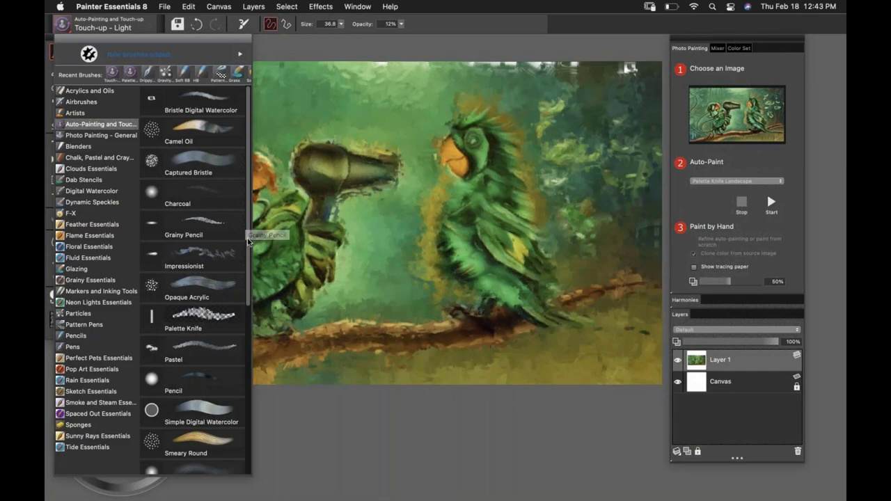
pyautogui.moveTo(249, 241)
pyautogui.mouseDown()
pyautogui.moveTo(251, 357)
pyautogui.moveTo(253, 307)
pyautogui.mouseUp()
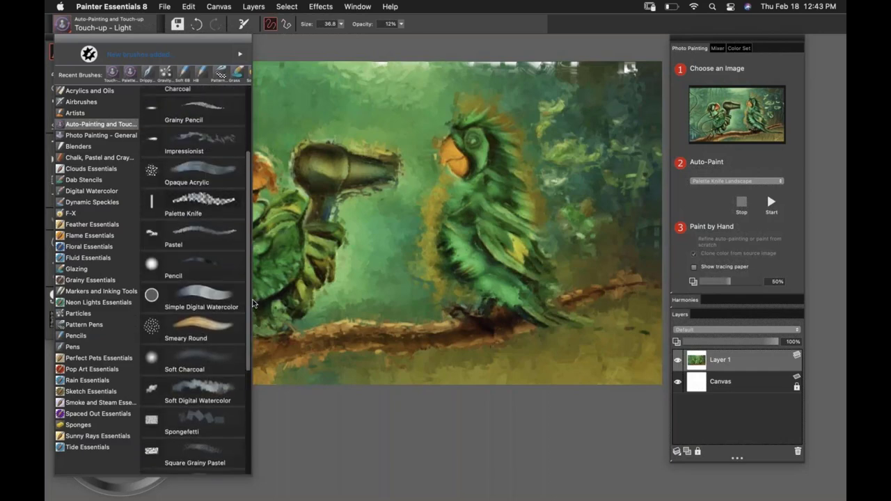
pyautogui.scroll(5, 219, 289)
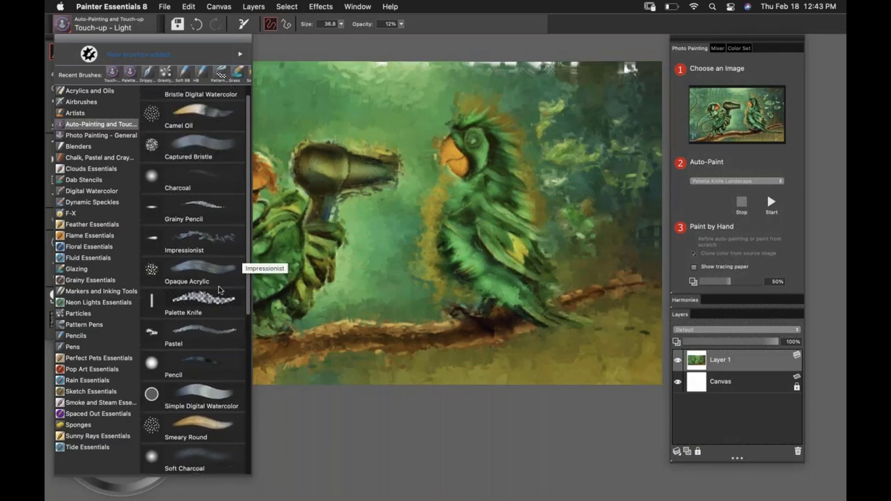
pyautogui.click(219, 291)
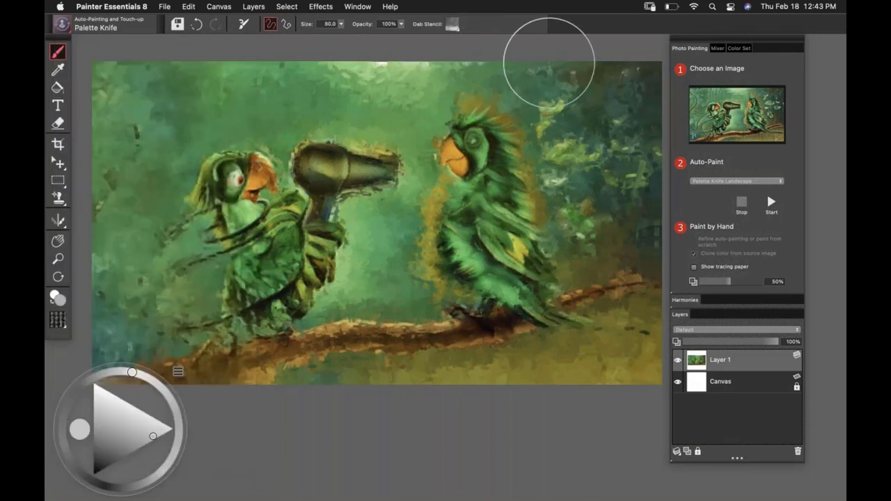
# Restore the hair dryer's cord around the red-eyed parrot with the Touch-up - Light brush
pyautogui.click(63, 24)
pyautogui.scroll(-8, 237, 425)
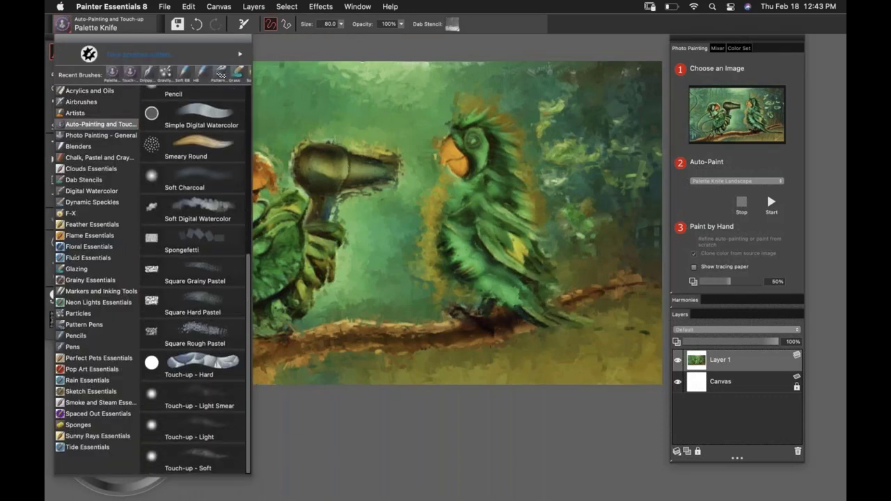
pyautogui.click(202, 451)
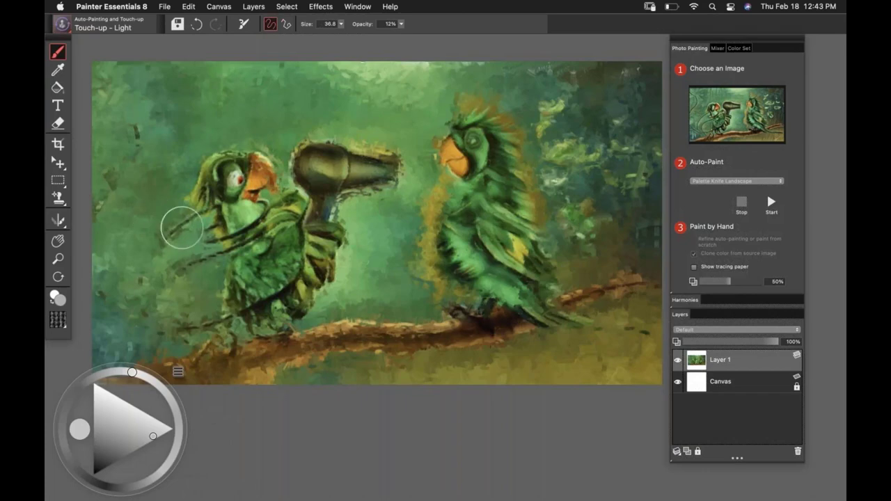
pyautogui.moveTo(174, 219); pyautogui.dragTo(142, 278)
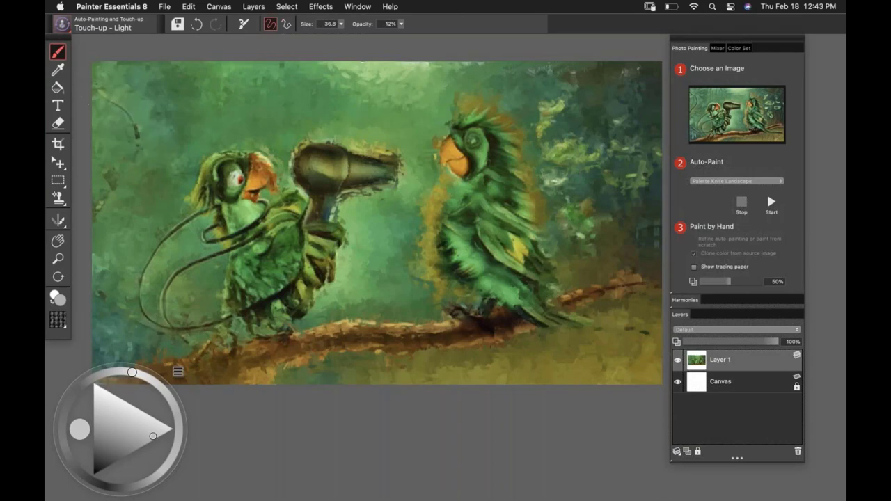
# Compare the parrots painting with its source using tracing paper at 83% opacity, and hide the tracing paper again
pyautogui.click(694, 268)
pyautogui.moveTo(728, 281)
pyautogui.mouseDown()
pyautogui.moveTo(711, 280)
pyautogui.moveTo(751, 287)
pyautogui.mouseUp()
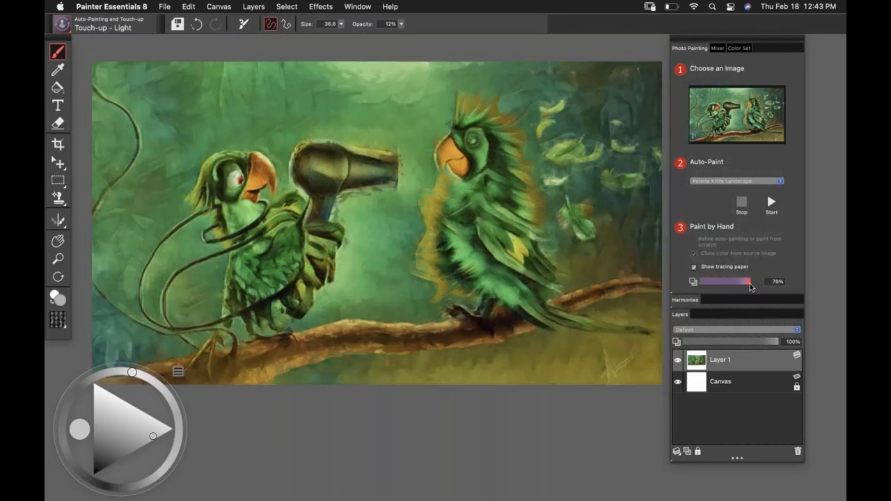
pyautogui.click(694, 268)
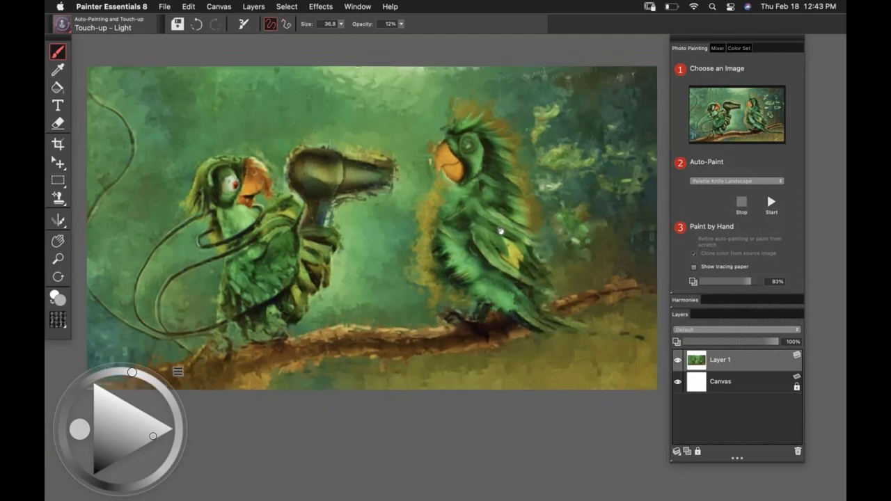
# Save the parrots painting to the Desktop as an uncompressed Painter RIFF file, adding a 2 before "_Painting" in its name
pyautogui.click(165, 7)
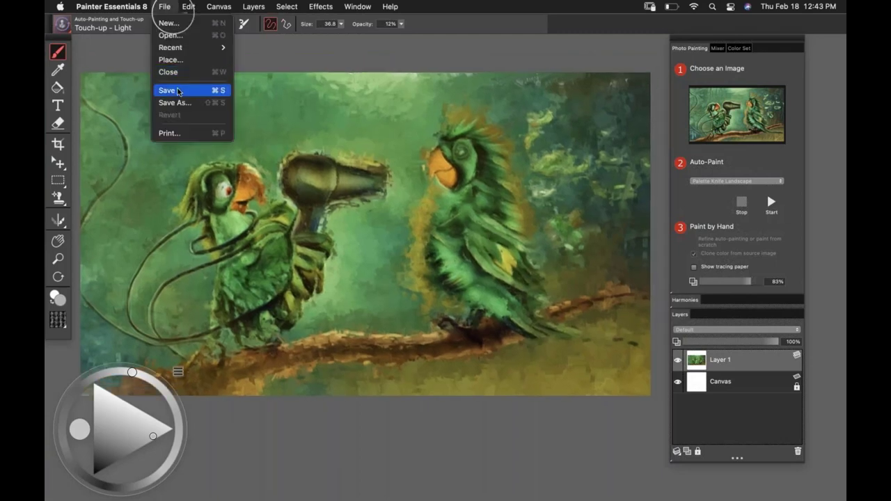
pyautogui.click(175, 90)
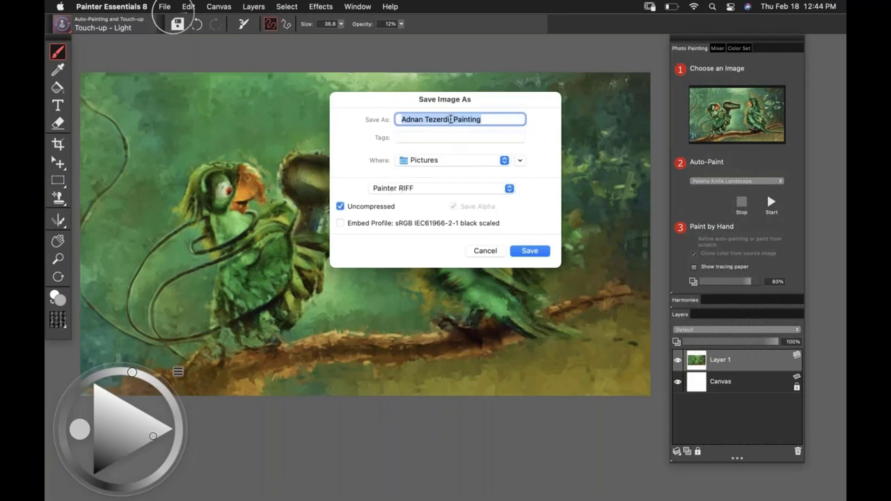
pyautogui.click(450, 119)
pyautogui.click(534, 253)
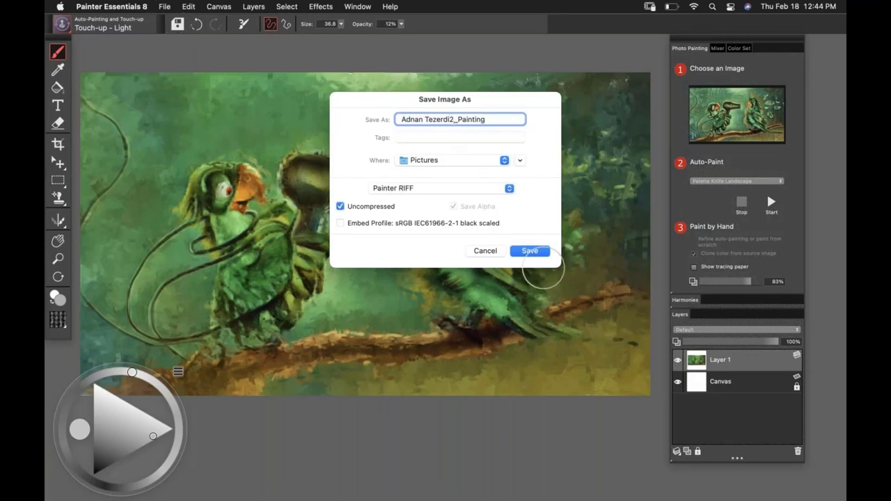
pyautogui.click(438, 160)
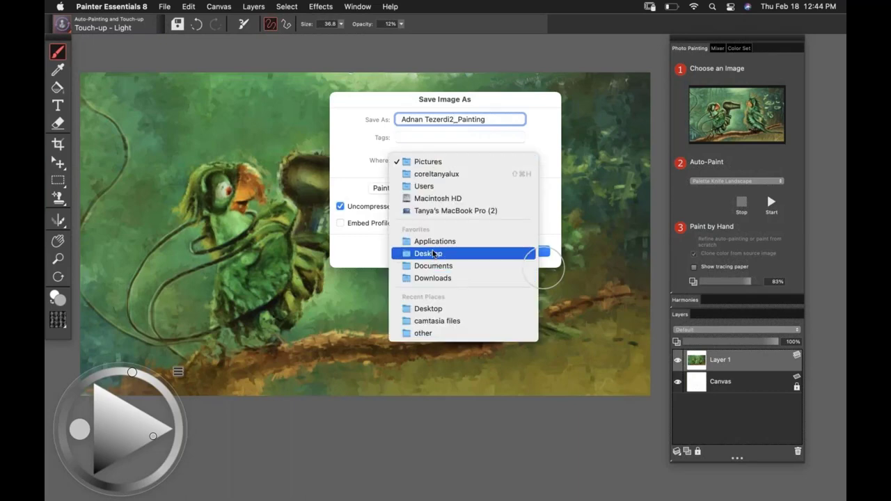
pyautogui.click(524, 254)
pyautogui.click(529, 252)
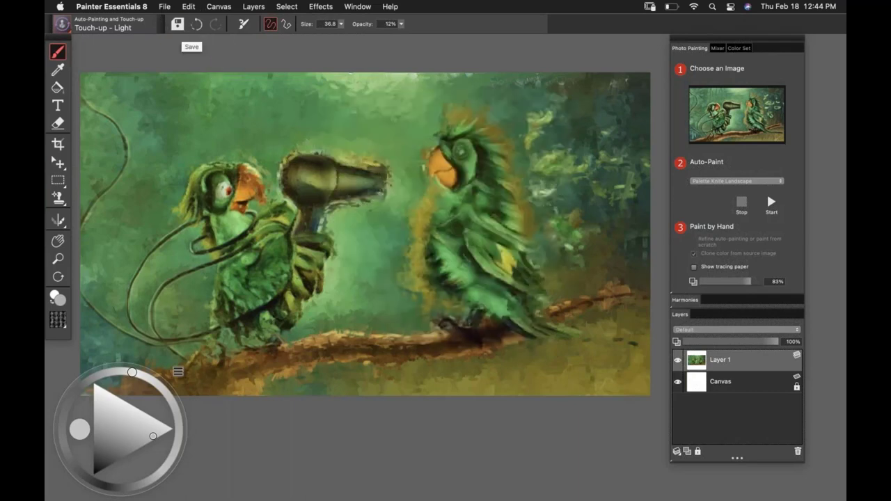
# Reopen the original parrots PNG image and use it as the source for a second photo painting
pyautogui.click(165, 7)
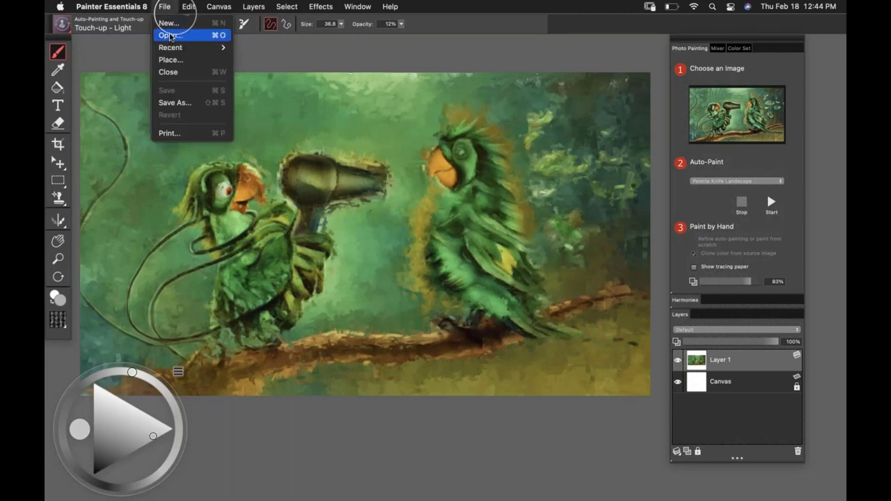
pyautogui.click(169, 35)
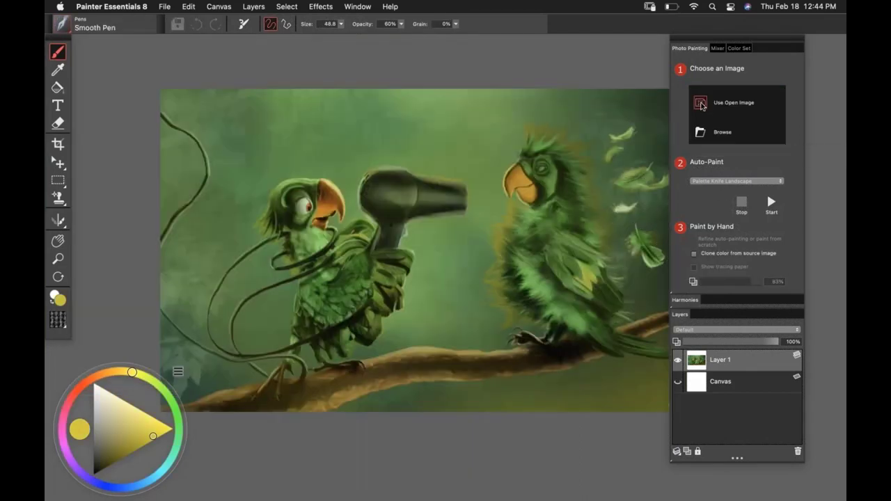
pyautogui.click(700, 102)
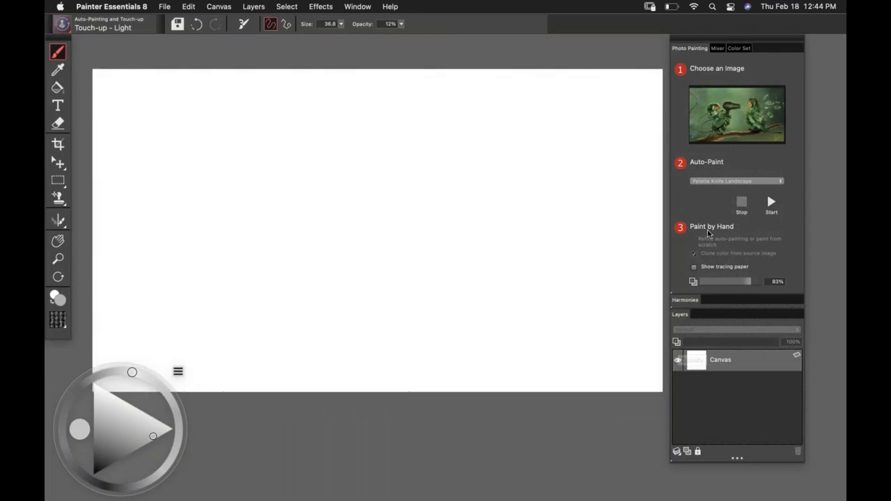
# Add a new layer above the Canvas and auto-paint the parrots on it in the Opaque Acrylic style
pyautogui.click(676, 341)
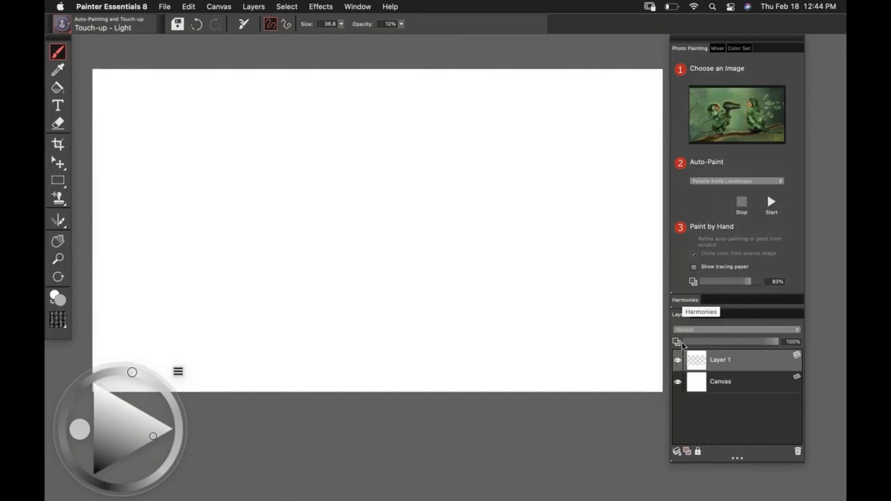
pyautogui.click(719, 182)
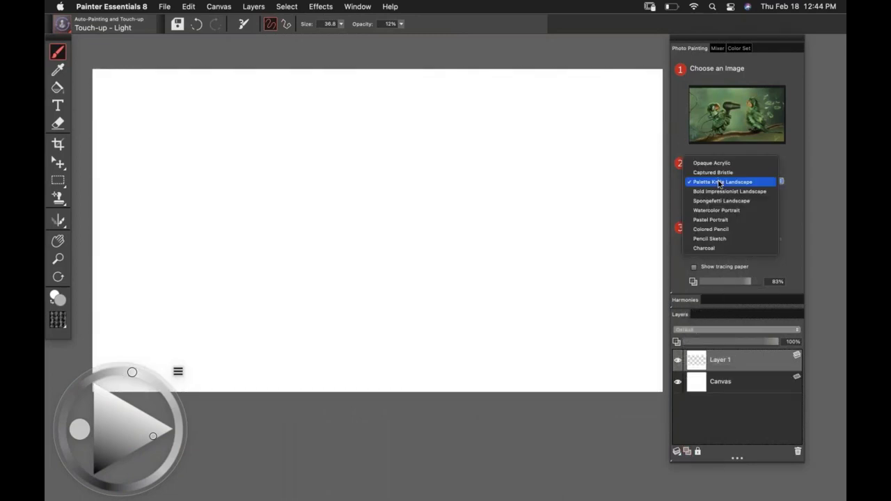
pyautogui.click(722, 162)
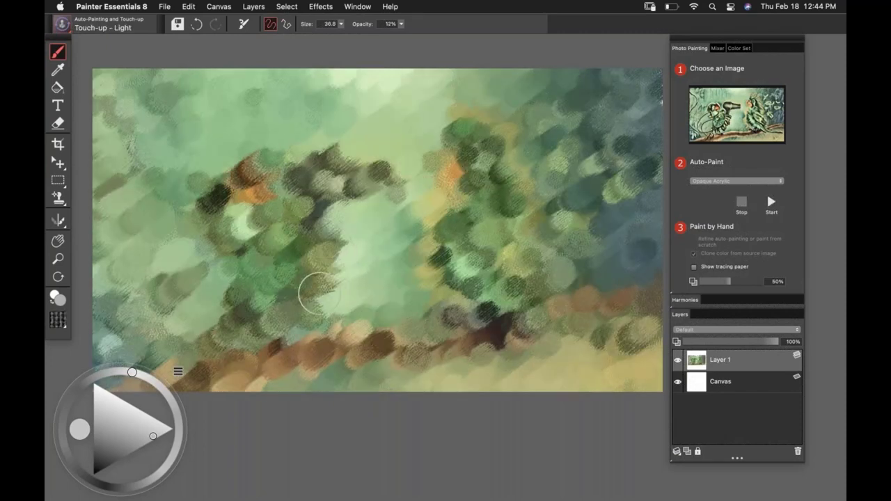
# Compare the Opaque Acrylic painting with its source using tracing paper set to 0%, and hide the tracing paper again
pyautogui.click(695, 269)
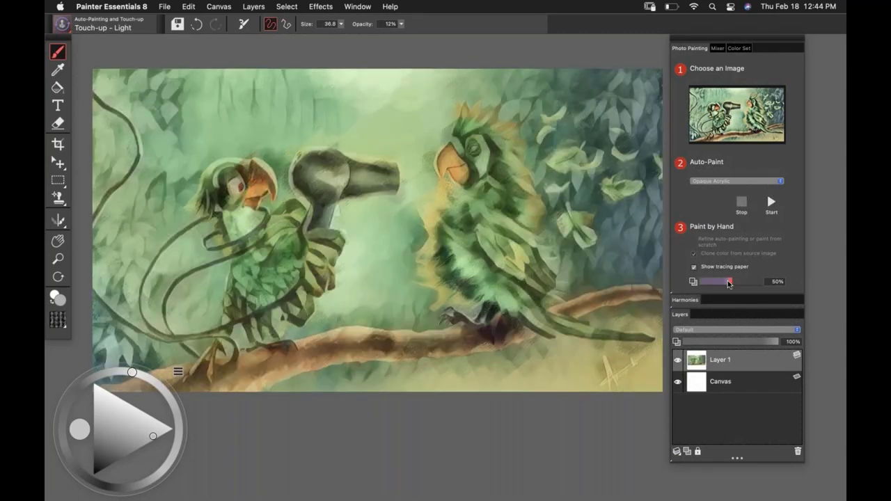
pyautogui.moveTo(729, 284); pyautogui.dragTo(699, 282)
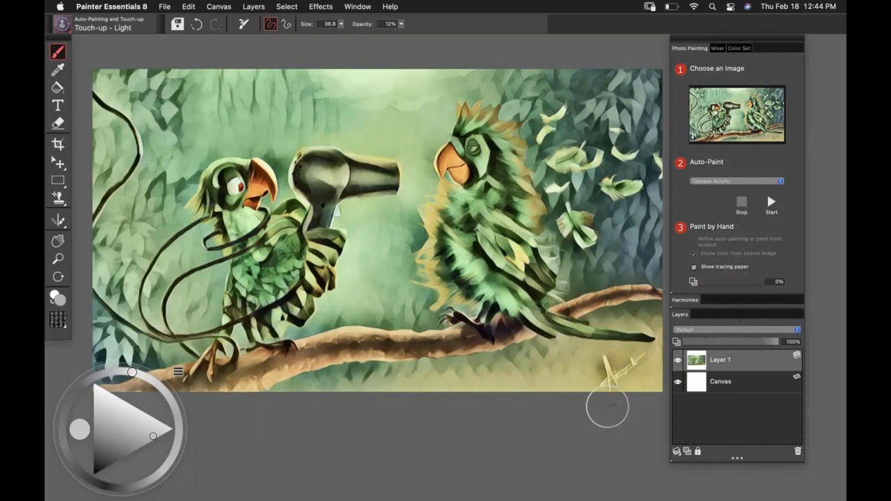
pyautogui.click(694, 266)
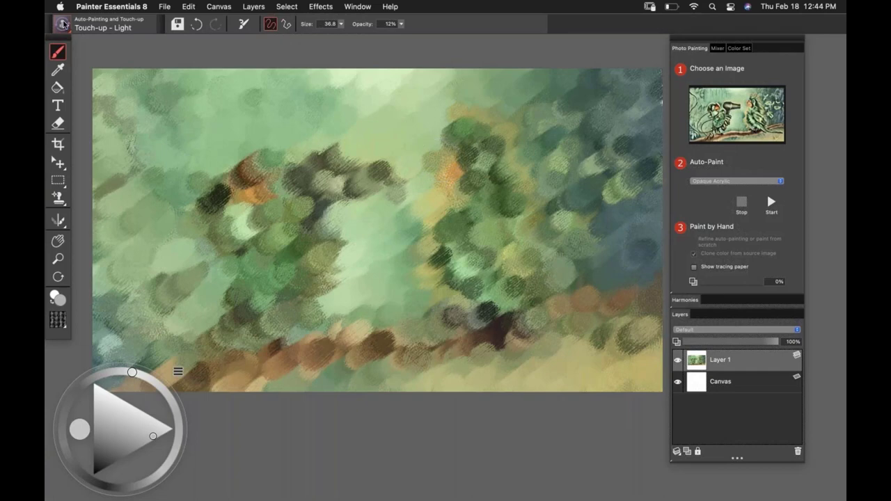
# Restore the source detail across the whole parrots painting with the Touch-up - Hard brush at 100% opacity, enlarging it to 128.2
pyautogui.click(62, 25)
pyautogui.moveTo(248, 292); pyautogui.dragTo(256, 498)
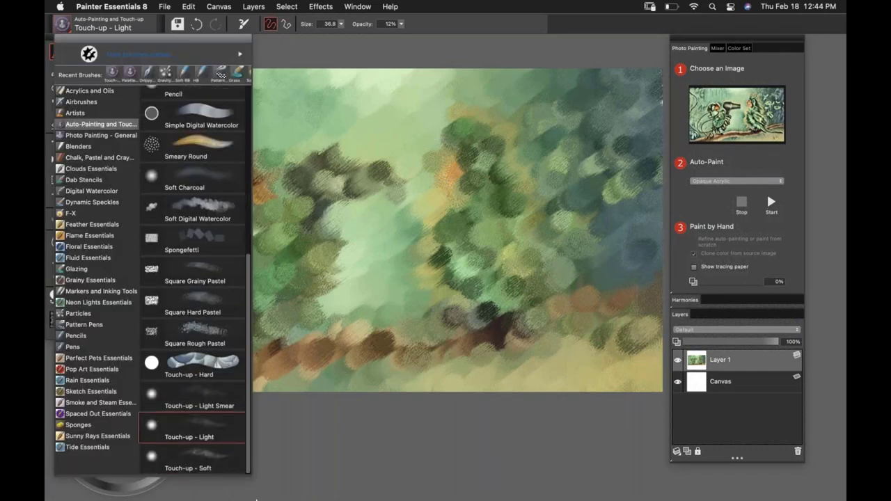
pyautogui.click(189, 366)
pyautogui.moveTo(313, 335); pyautogui.dragTo(348, 209)
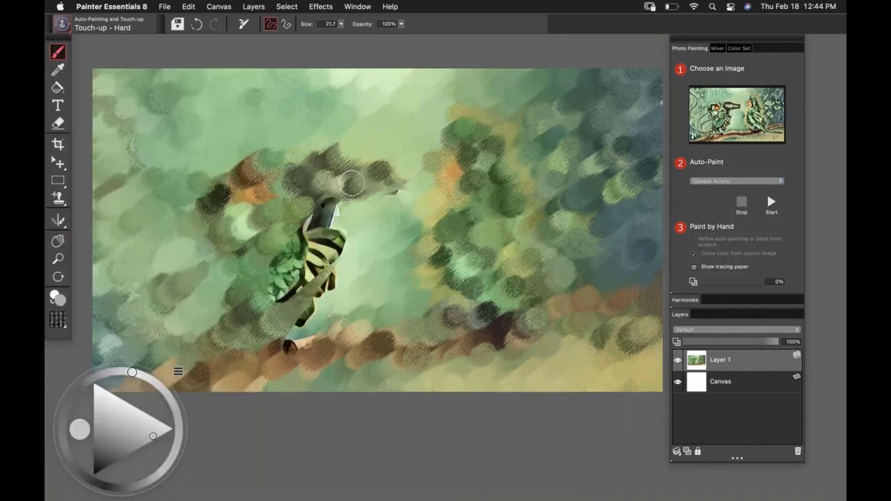
pyautogui.moveTo(335, 314)
pyautogui.mouseDown()
pyautogui.moveTo(390, 174)
pyautogui.moveTo(167, 292)
pyautogui.mouseUp()
pyautogui.moveTo(185, 184)
pyautogui.mouseDown()
pyautogui.moveTo(104, 149)
pyautogui.moveTo(126, 83)
pyautogui.mouseUp()
pyautogui.moveTo(118, 195); pyautogui.dragTo(209, 363)
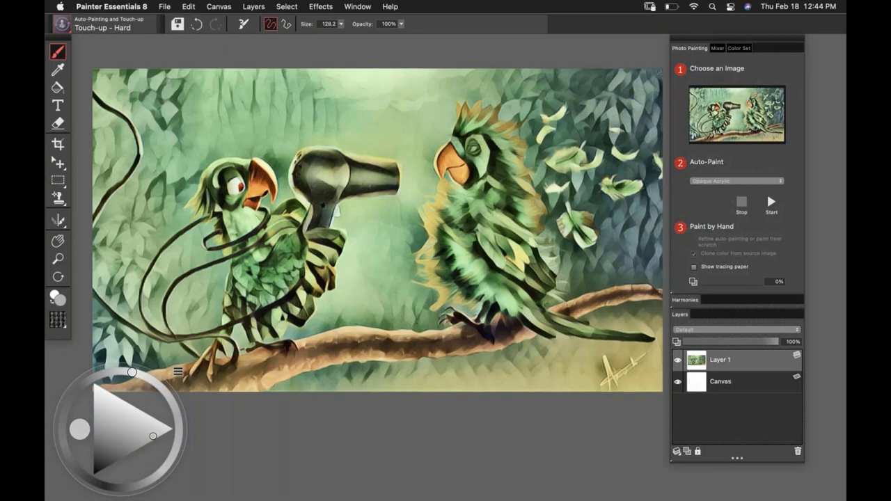
# Save the painting to the Desktop as an uncompressed Painter RIFF file, adding ops to the end of its name, and return to the earlier parrots painting
pyautogui.click(164, 6)
pyautogui.click(185, 103)
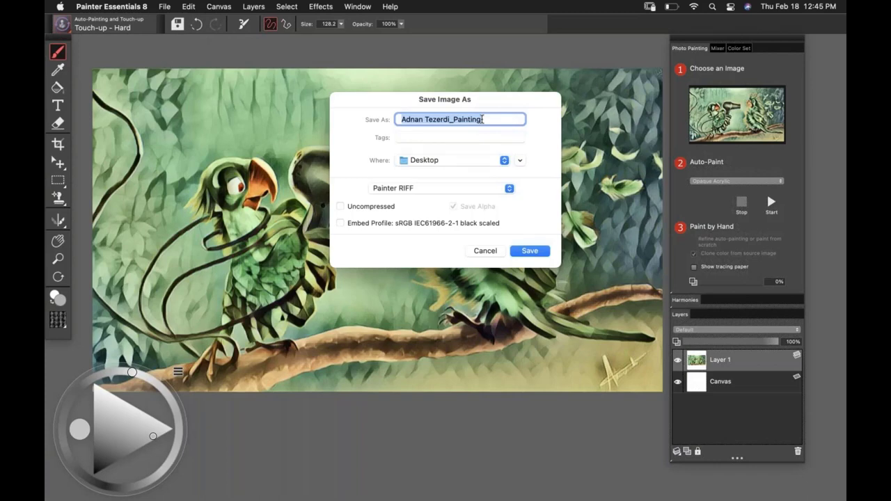
pyautogui.click(481, 120)
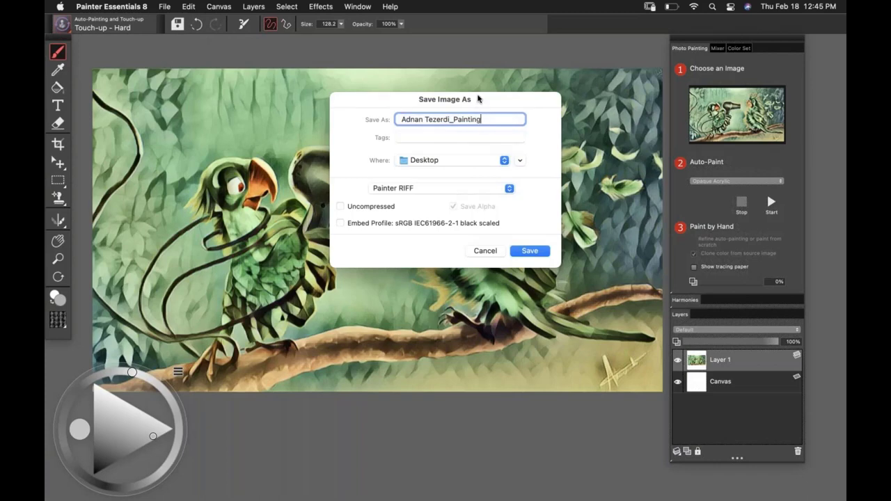
pyautogui.click(530, 269)
pyautogui.click(340, 207)
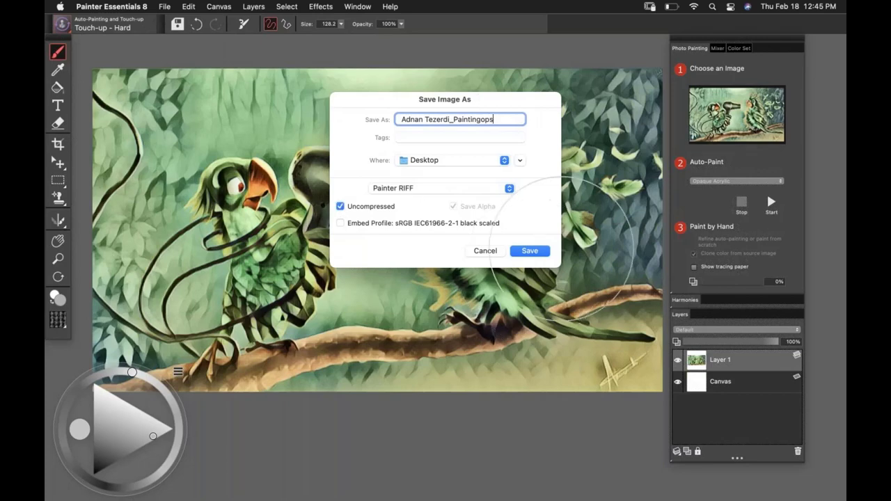
pyautogui.click(530, 252)
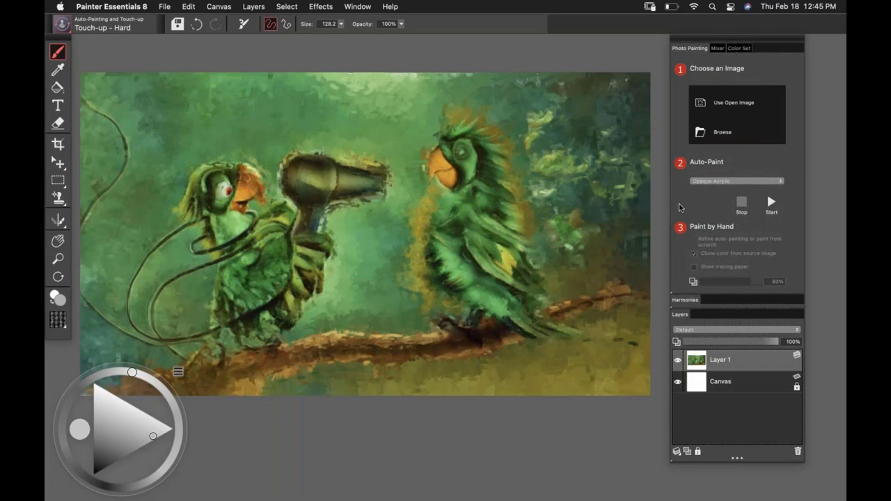
# Load the saved Paintingops RIFF file from the Desktop as the source image for the earlier parrots painting
pyautogui.click(705, 133)
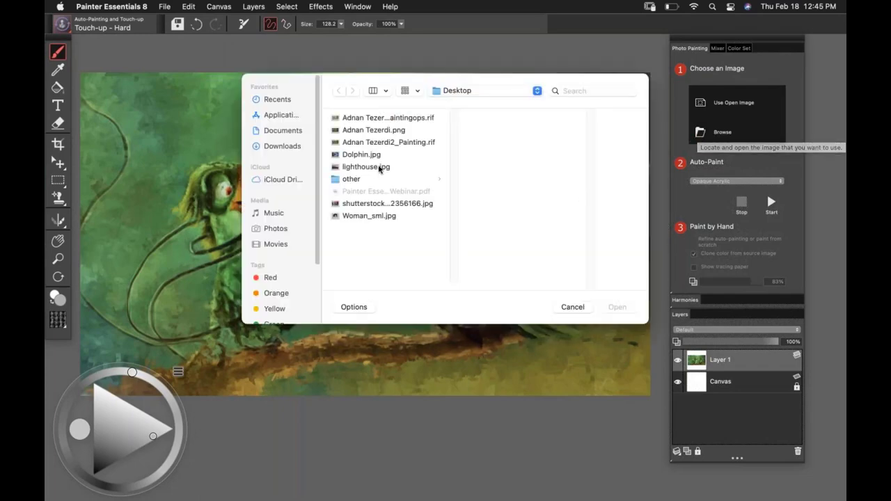
pyautogui.click(378, 120)
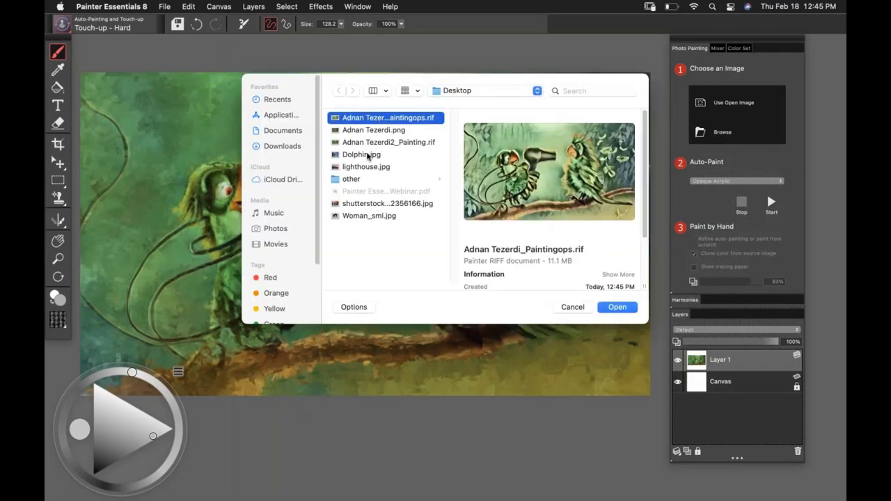
pyautogui.click(618, 307)
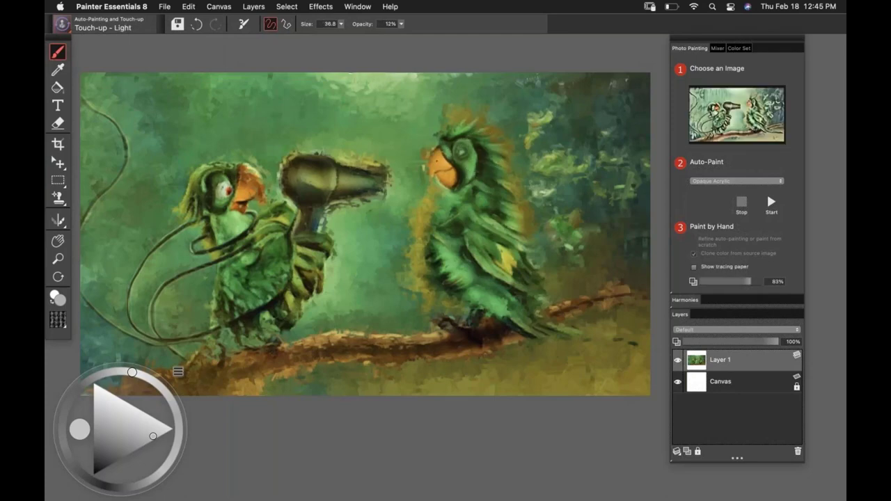
# Bring back detail in the beak, head and body feathers of the facing parrot using Touch-up - Light at size 36.8 and 12% opacity
pyautogui.moveTo(435, 157)
pyautogui.mouseDown()
pyautogui.moveTo(446, 118)
pyautogui.moveTo(423, 166)
pyautogui.moveTo(397, 178)
pyautogui.moveTo(418, 190)
pyautogui.moveTo(398, 195)
pyautogui.moveTo(400, 216)
pyautogui.mouseUp()
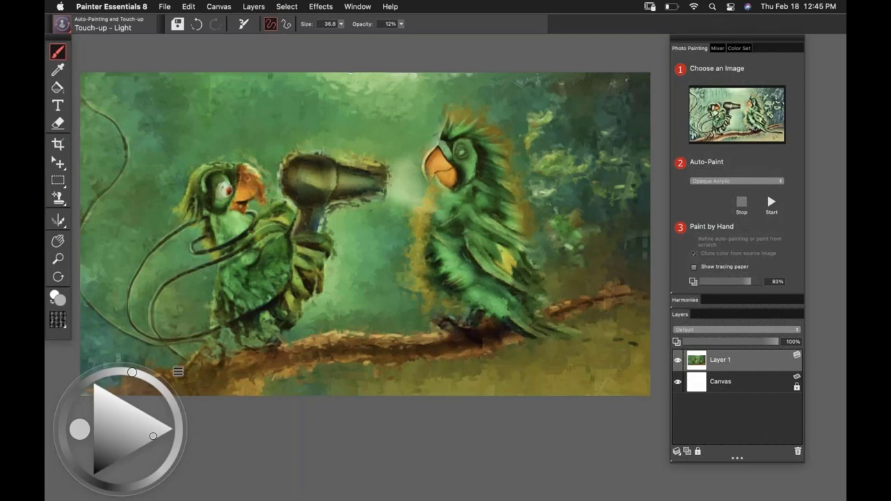
pyautogui.moveTo(461, 123); pyautogui.dragTo(463, 145)
pyautogui.moveTo(460, 110); pyautogui.dragTo(422, 154)
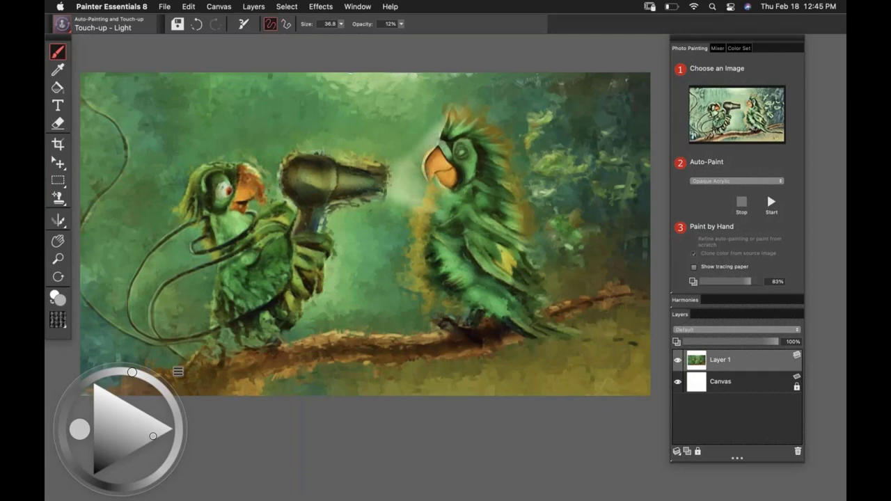
pyautogui.moveTo(488, 124)
pyautogui.mouseDown()
pyautogui.moveTo(463, 268)
pyautogui.moveTo(471, 296)
pyautogui.mouseUp()
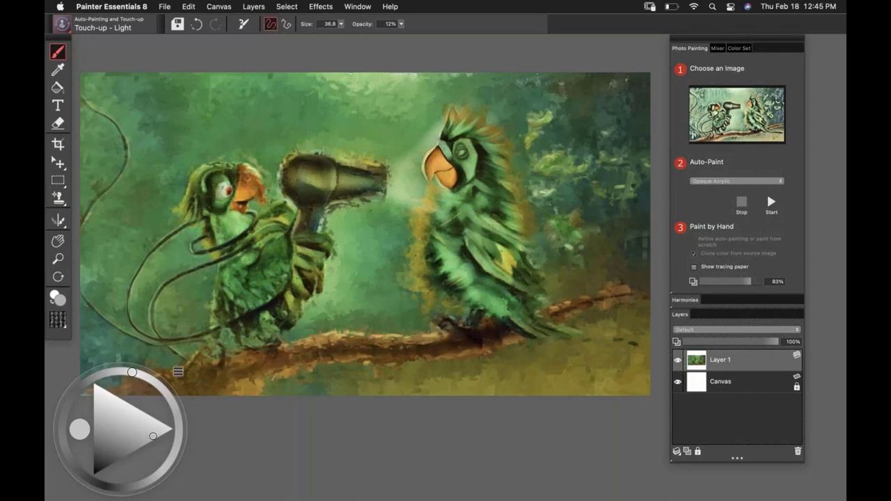
pyautogui.moveTo(432, 196)
pyautogui.mouseDown()
pyautogui.moveTo(419, 306)
pyautogui.moveTo(488, 326)
pyautogui.moveTo(550, 307)
pyautogui.moveTo(507, 212)
pyautogui.moveTo(496, 145)
pyautogui.moveTo(540, 171)
pyautogui.moveTo(612, 149)
pyautogui.moveTo(613, 126)
pyautogui.mouseUp()
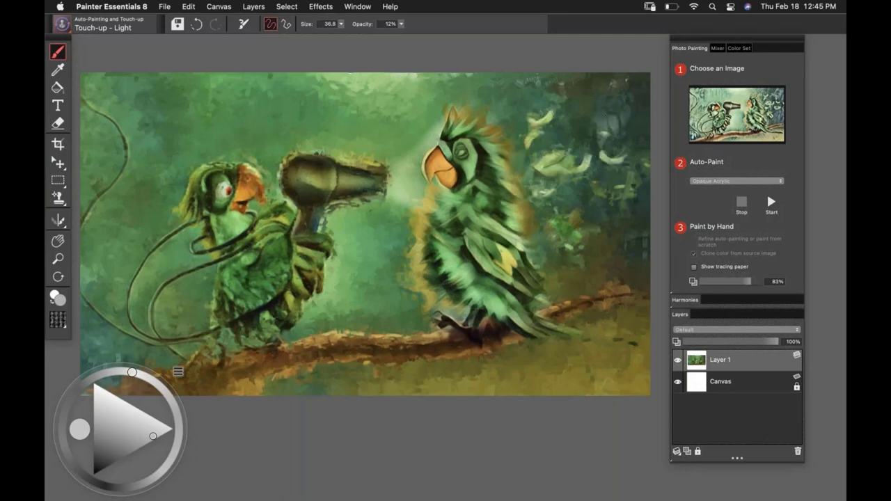
# Refine the flying feathers, the leafy background behind the facing parrot, its tail and the branch with the Touch-up - Light brush
pyautogui.moveTo(520, 103); pyautogui.dragTo(555, 72)
pyautogui.moveTo(605, 87)
pyautogui.mouseDown()
pyautogui.moveTo(565, 181)
pyautogui.moveTo(640, 213)
pyautogui.moveTo(535, 244)
pyautogui.moveTo(620, 251)
pyautogui.moveTo(611, 196)
pyautogui.mouseUp()
pyautogui.moveTo(519, 80)
pyautogui.mouseDown()
pyautogui.moveTo(508, 104)
pyautogui.moveTo(481, 106)
pyautogui.mouseUp()
pyautogui.moveTo(626, 104); pyautogui.dragTo(534, 264)
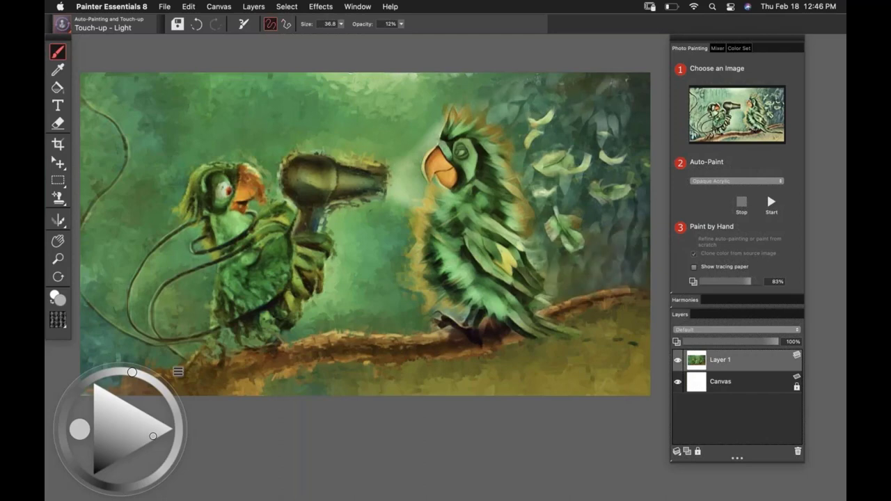
pyautogui.moveTo(437, 333); pyautogui.dragTo(445, 330)
pyautogui.moveTo(533, 345); pyautogui.dragTo(596, 332)
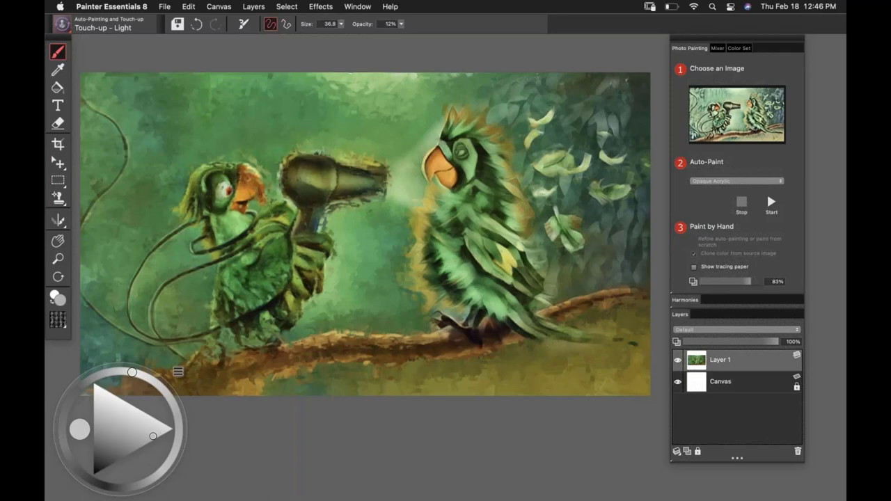
pyautogui.click(64, 28)
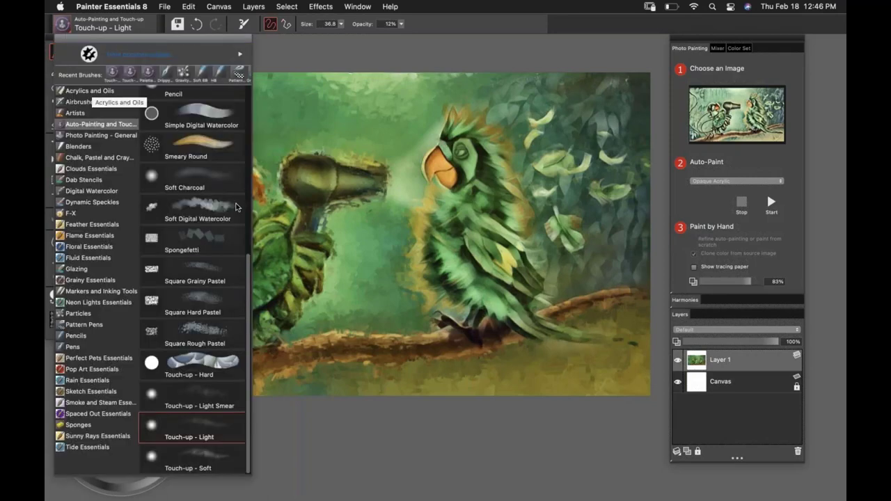
pyautogui.click(447, 33)
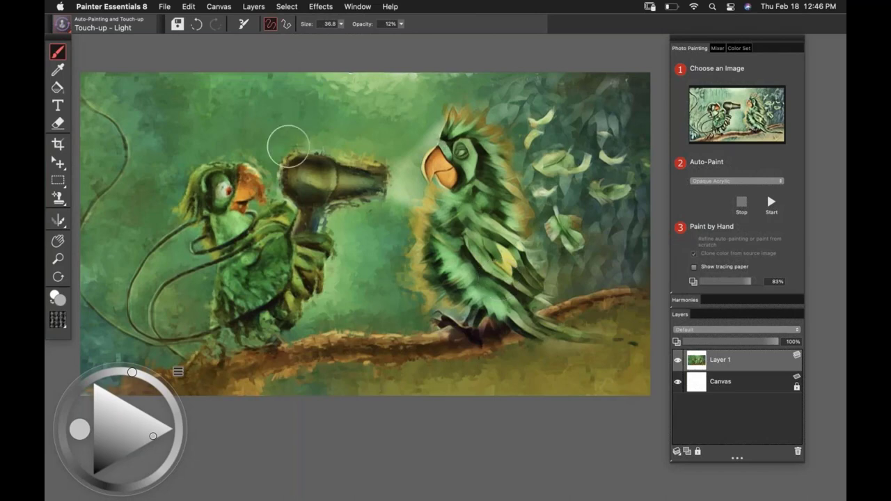
# Close the touched-up parrots painting
pyautogui.click(164, 7)
pyautogui.click(176, 71)
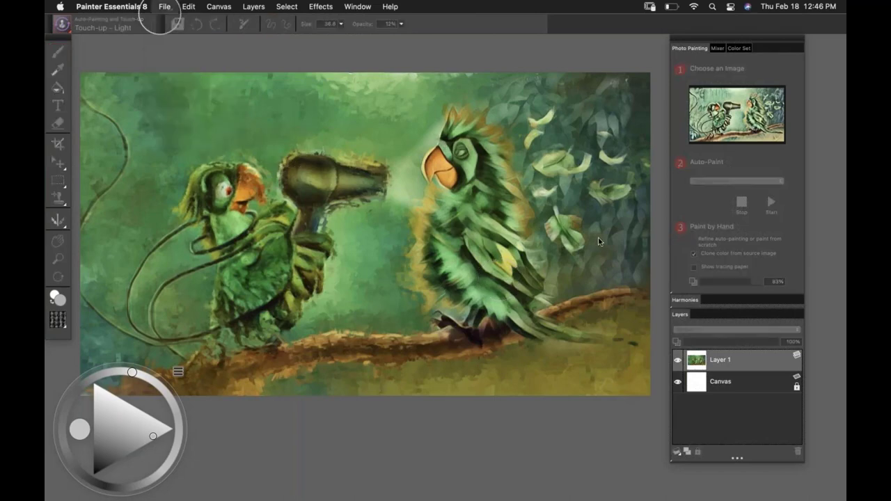
pyautogui.click(451, 248)
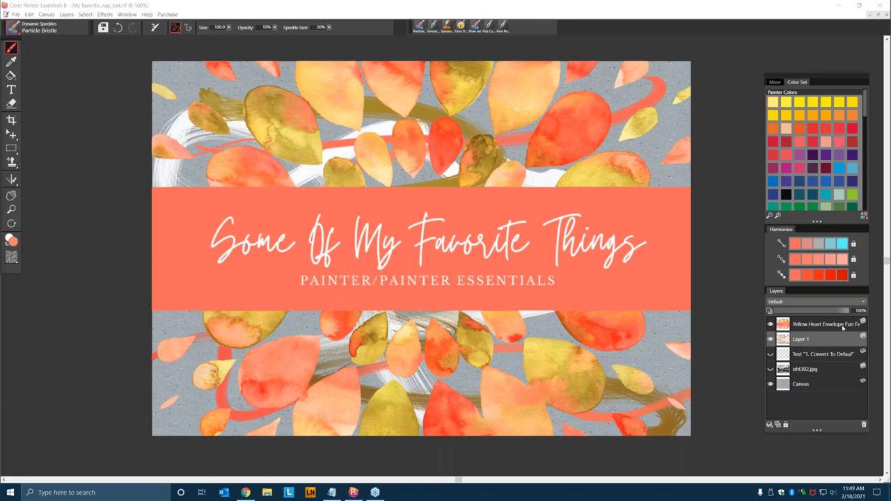
# Delete Layer 1 and the Yellow Heart Envelope title layer, and show the numbered instructions text layer briefly before hiding it again
pyautogui.press('Delete')
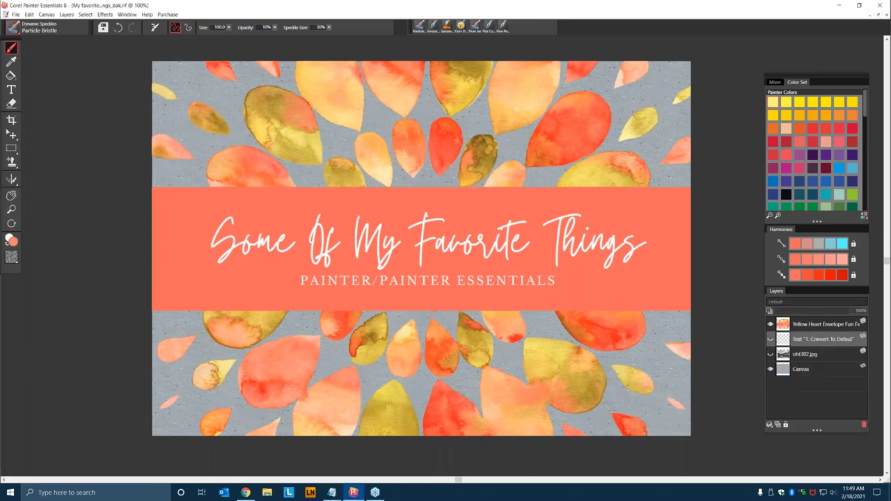
pyautogui.click(864, 424)
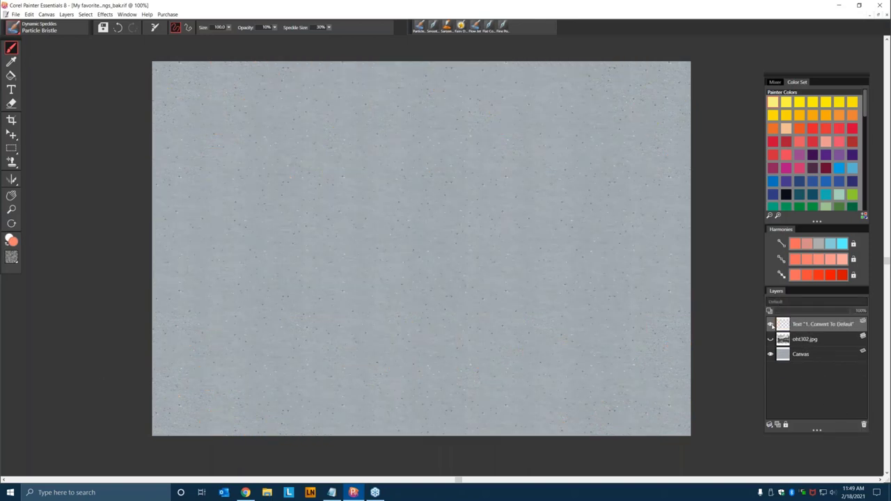
pyautogui.click(771, 325)
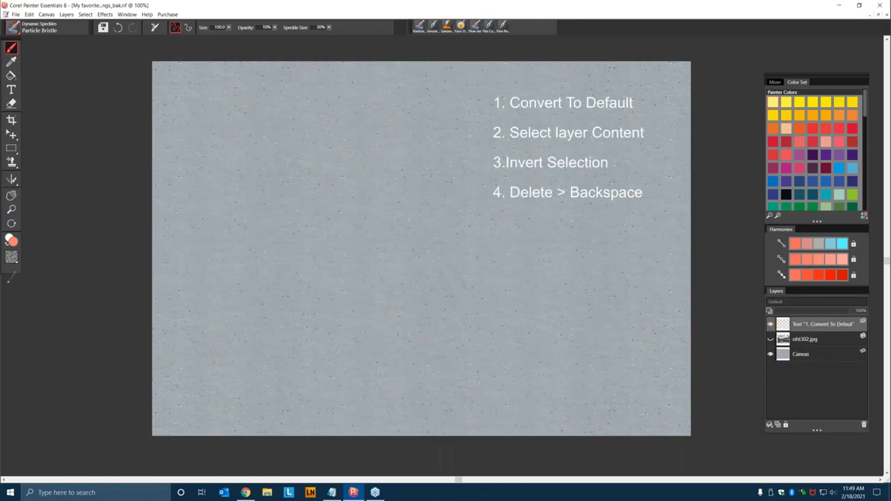
pyautogui.click(770, 325)
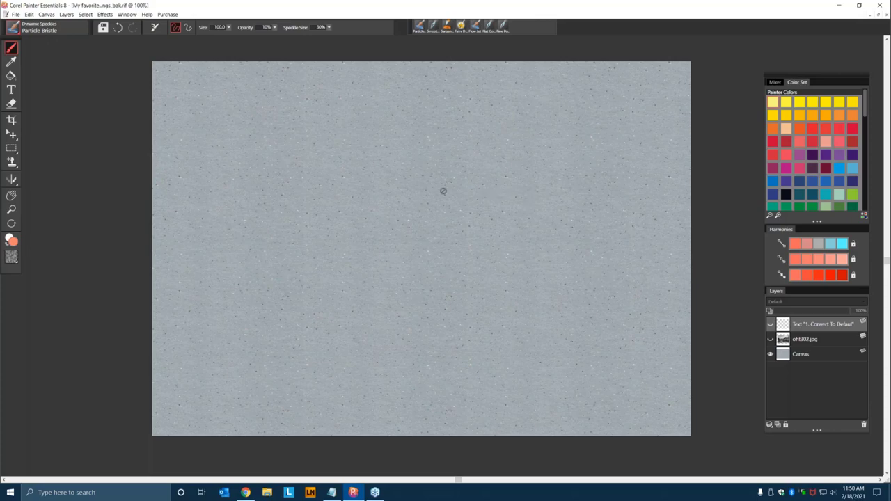
# Place the horse 1.png image near the middle of the canvas at 36.5% scale, with the aspect ratio constrained and alpha retained
pyautogui.click(16, 15)
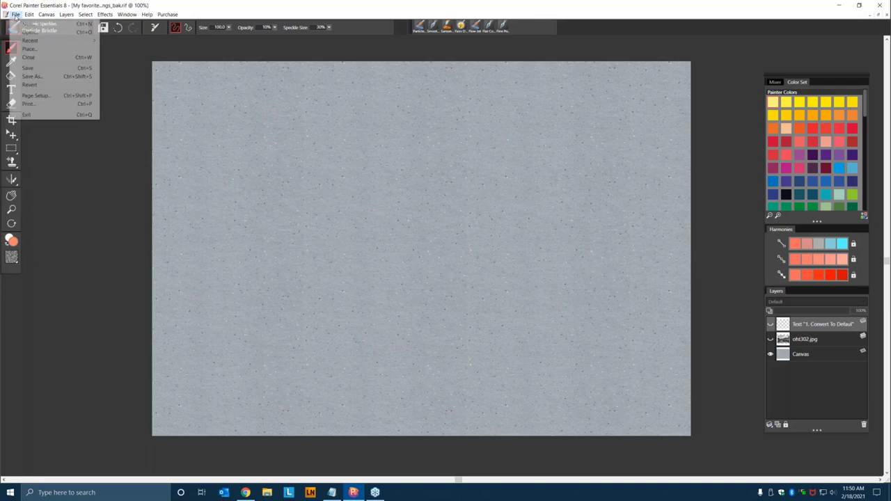
pyautogui.click(30, 49)
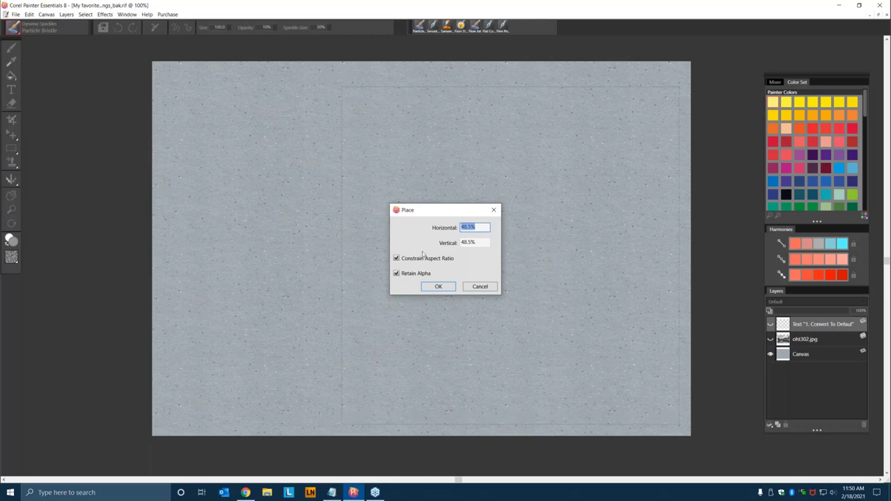
pyautogui.click(351, 221)
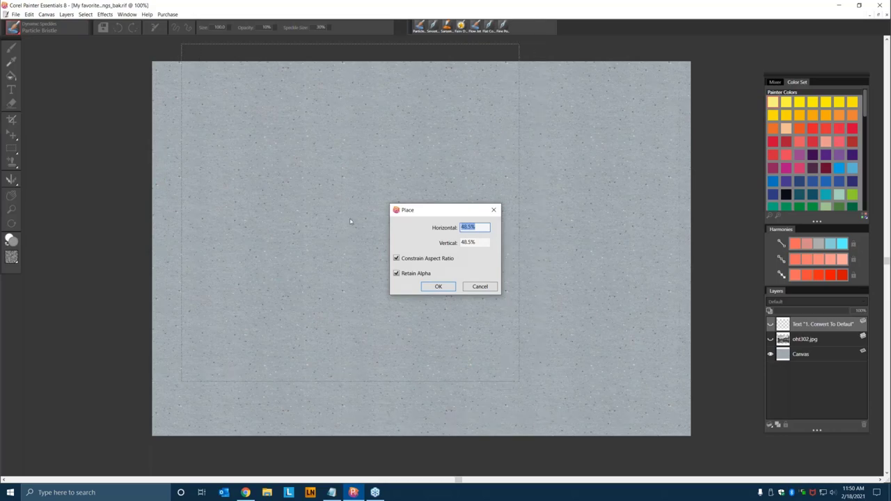
pyautogui.moveTo(350, 221); pyautogui.dragTo(343, 219)
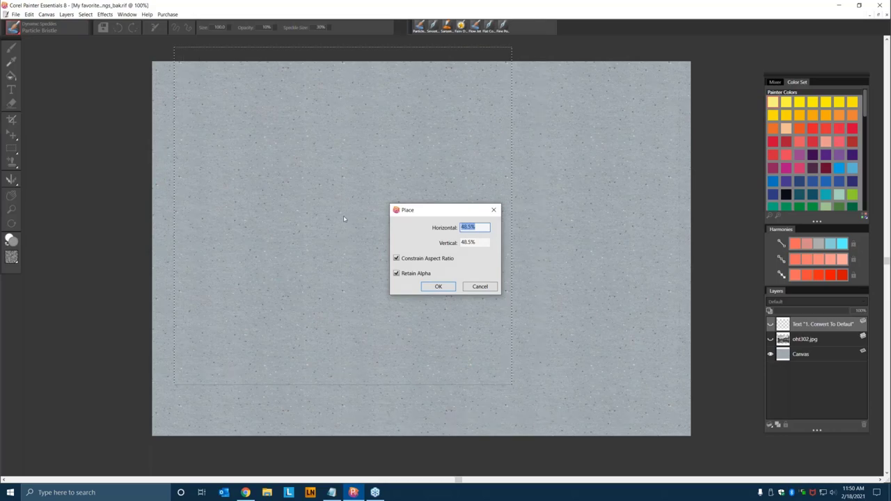
pyautogui.click(343, 219)
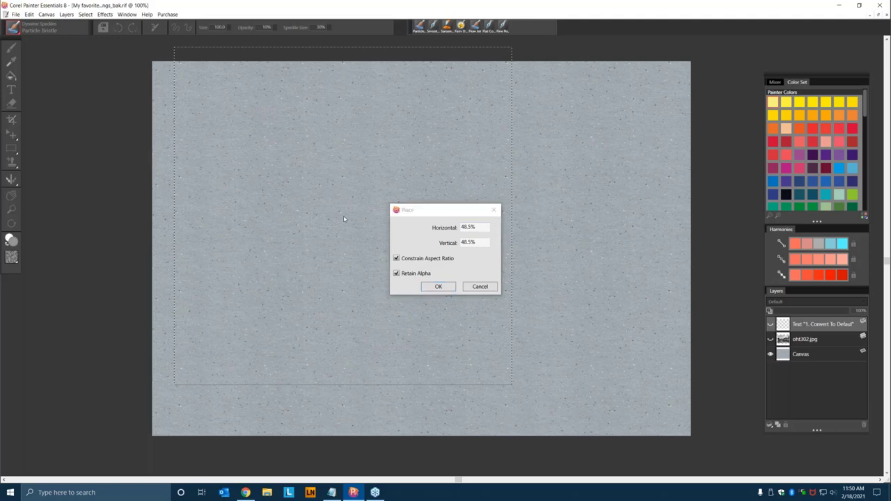
pyautogui.moveTo(343, 223); pyautogui.dragTo(394, 345)
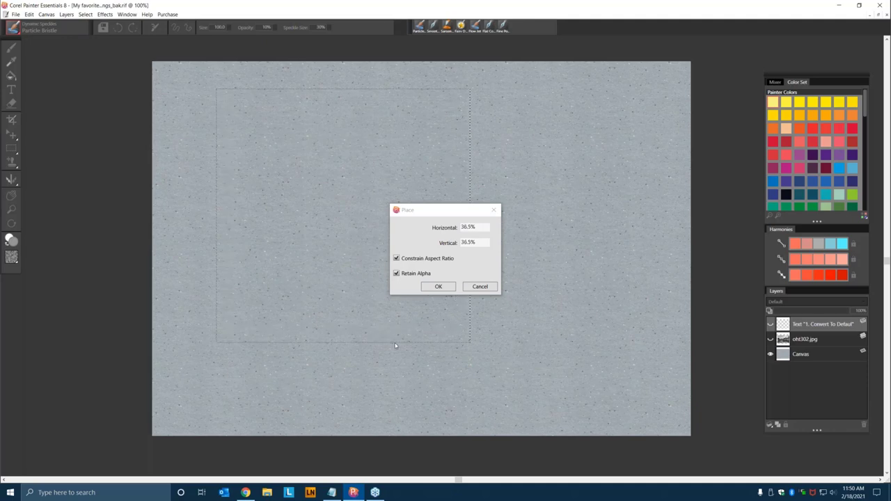
pyautogui.click(395, 346)
pyautogui.click(426, 301)
pyautogui.click(438, 286)
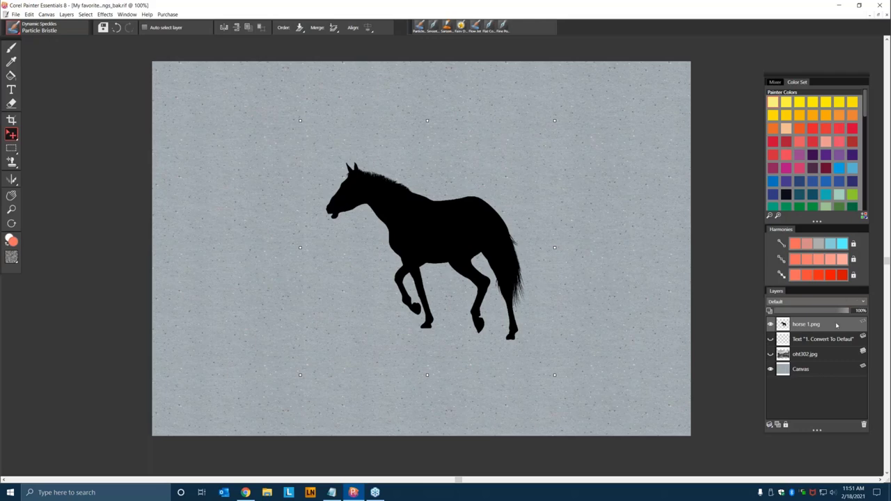
# Convert the placed horse 1.png layer to a default layer
pyautogui.rightClick(837, 325)
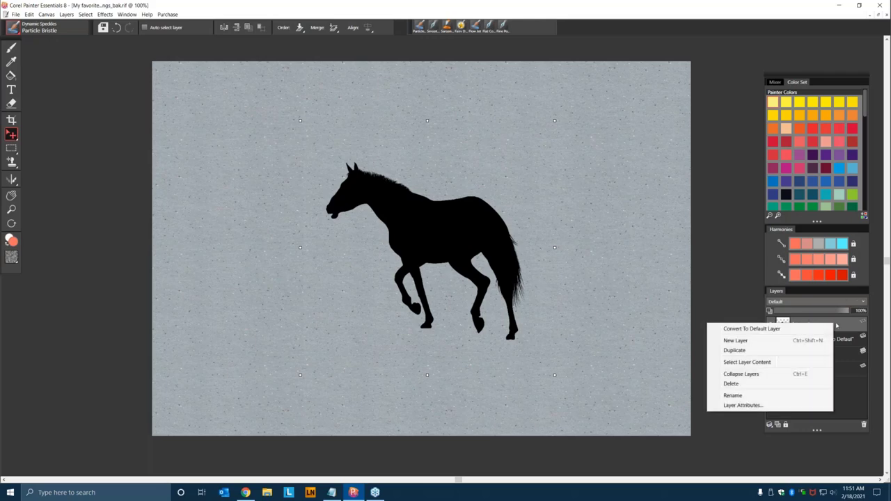
pyautogui.click(787, 334)
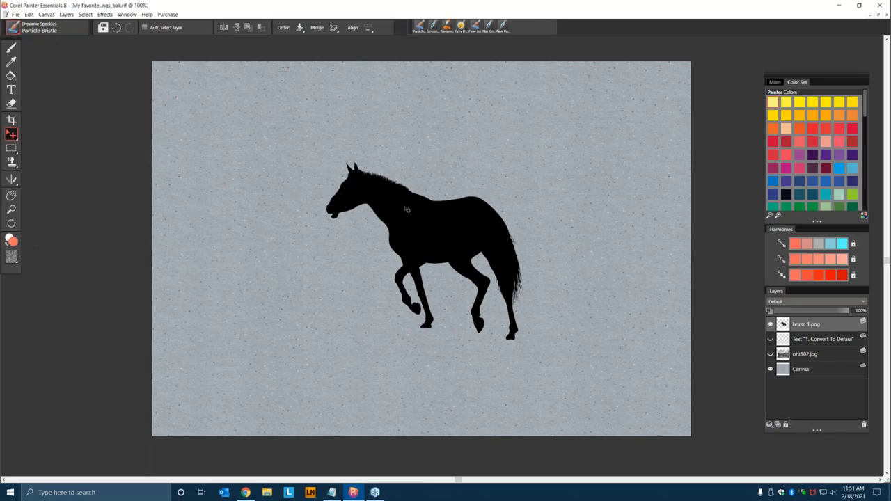
pyautogui.hotkey('ctrl', '-')
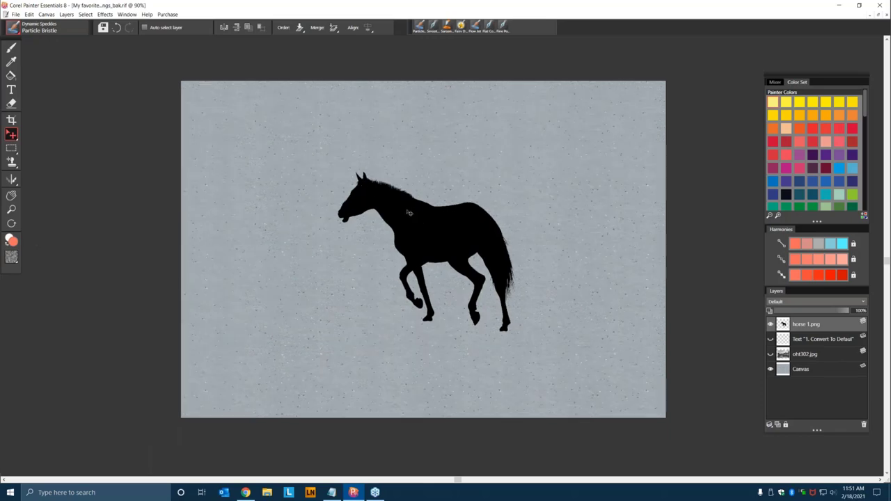
pyautogui.hotkey('ctrl', '+')
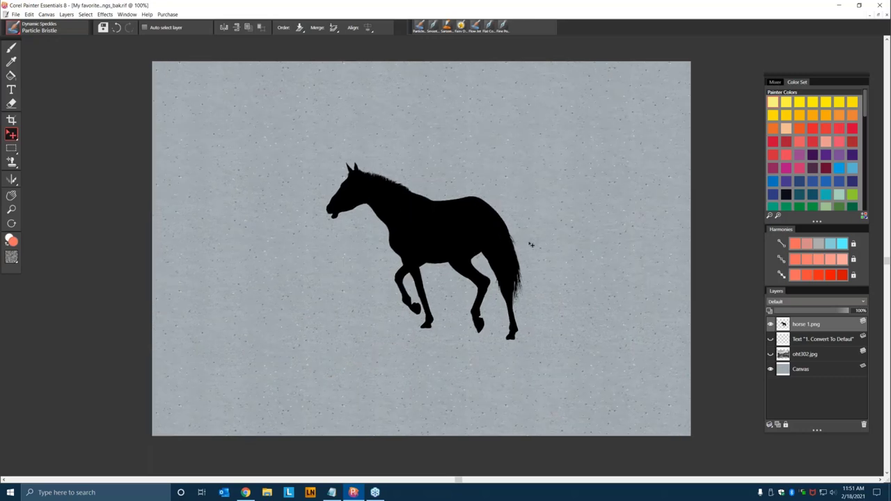
# Place chroma (7).jpg from the Chroma Colors folder over the horse at 23.5% scale, with the aspect ratio constrained and alpha retained
pyautogui.click(15, 14)
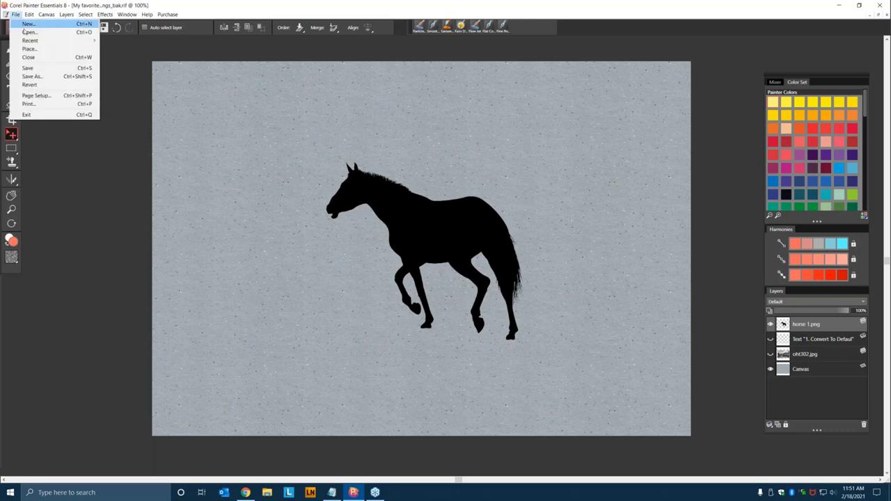
pyautogui.click(27, 49)
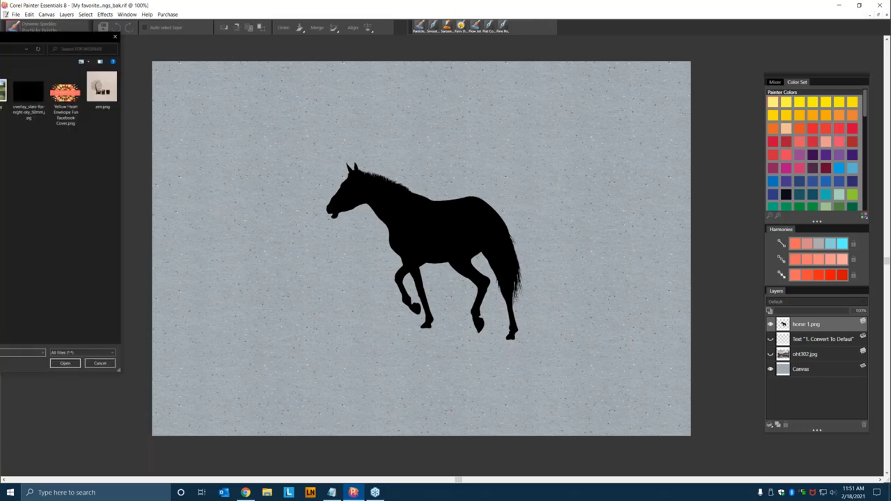
pyautogui.moveTo(1, 35); pyautogui.dragTo(298, 68)
pyautogui.doubleClick(228, 136)
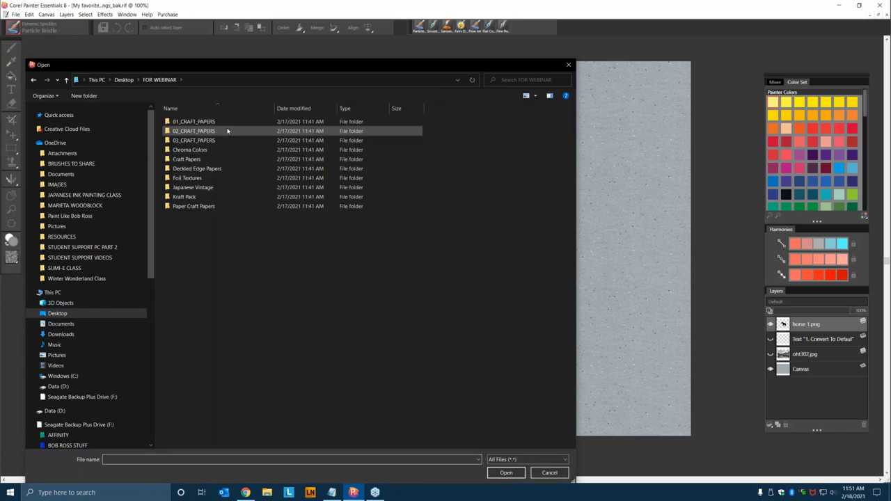
pyautogui.click(193, 152)
pyautogui.doubleClick(193, 152)
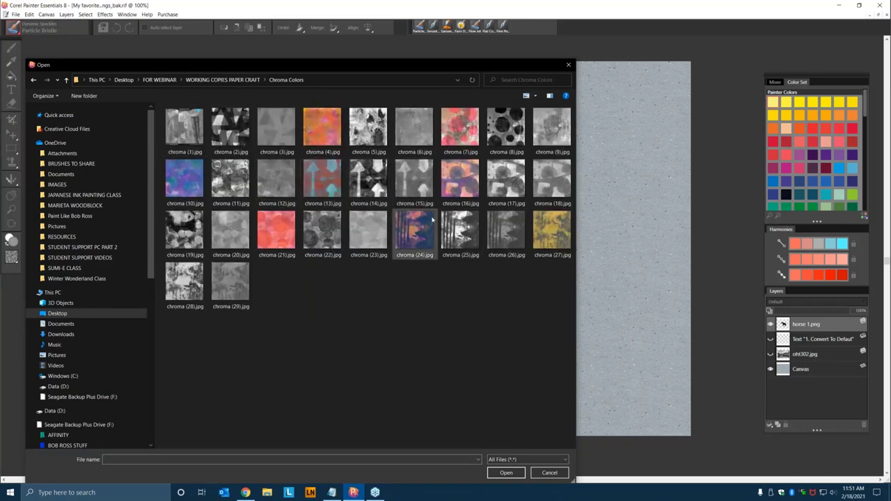
pyautogui.click(461, 130)
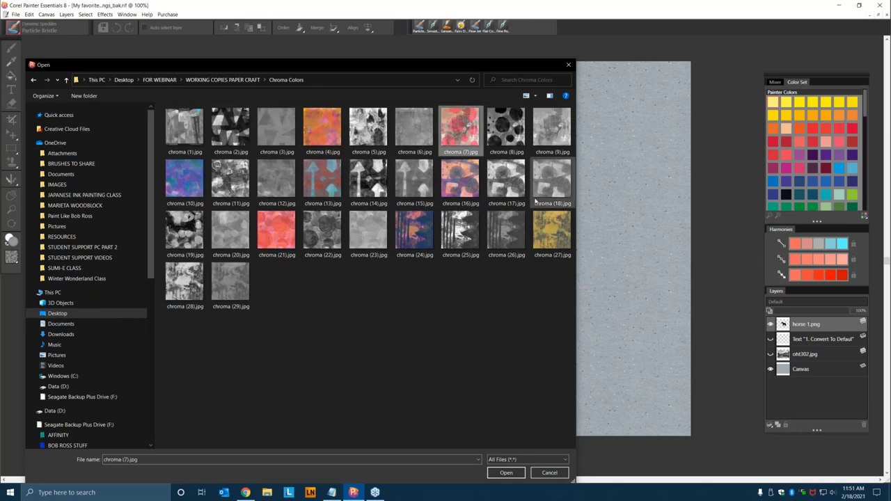
pyautogui.click(507, 473)
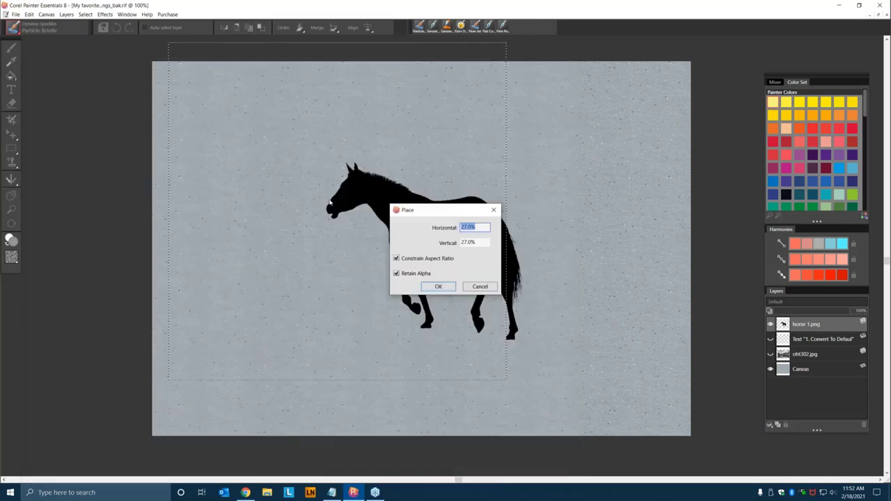
pyautogui.moveTo(321, 171); pyautogui.dragTo(615, 447)
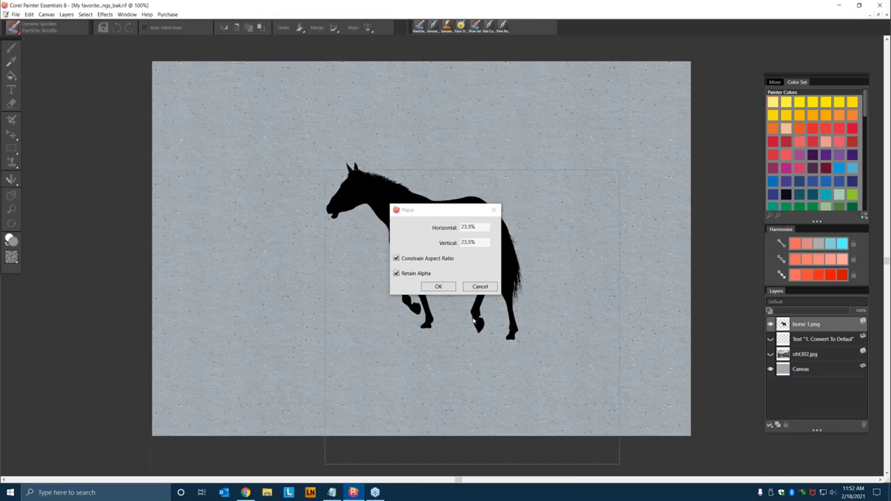
pyautogui.click(439, 287)
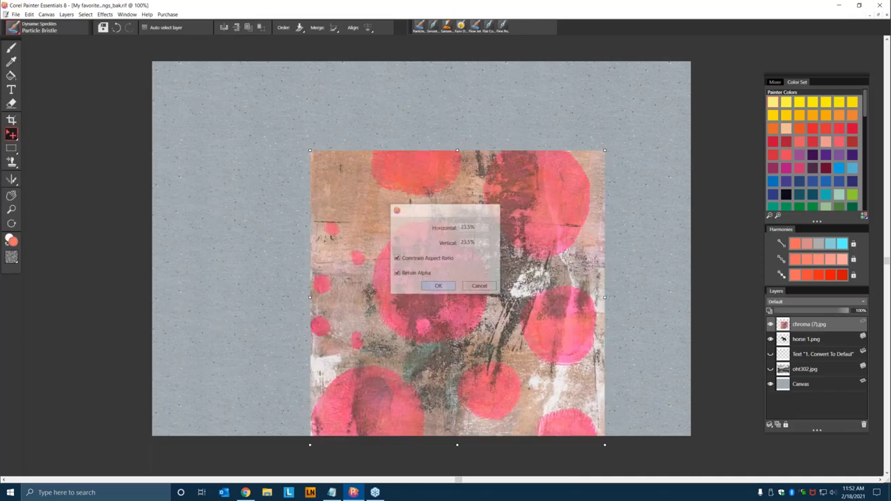
# Move the chroma (7).jpg texture so it covers the whole horse silhouette, and convert it to a default layer
pyautogui.moveTo(447, 267); pyautogui.dragTo(431, 214)
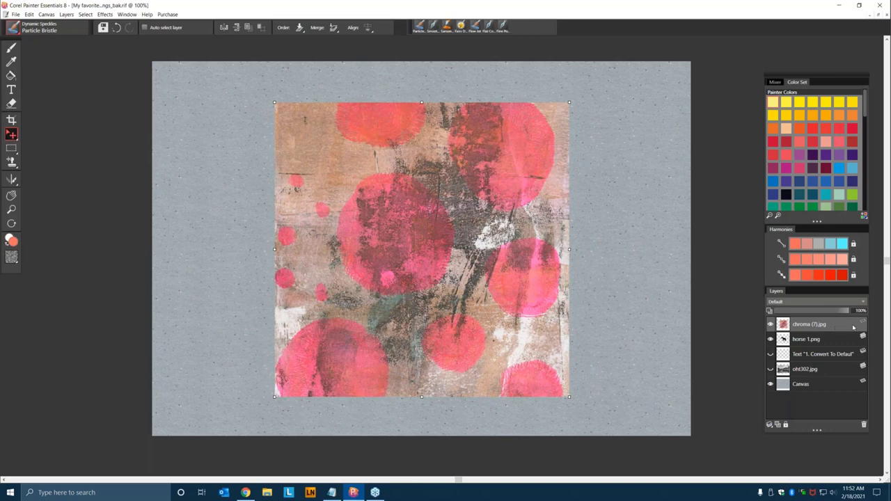
pyautogui.rightClick(853, 325)
pyautogui.click(820, 340)
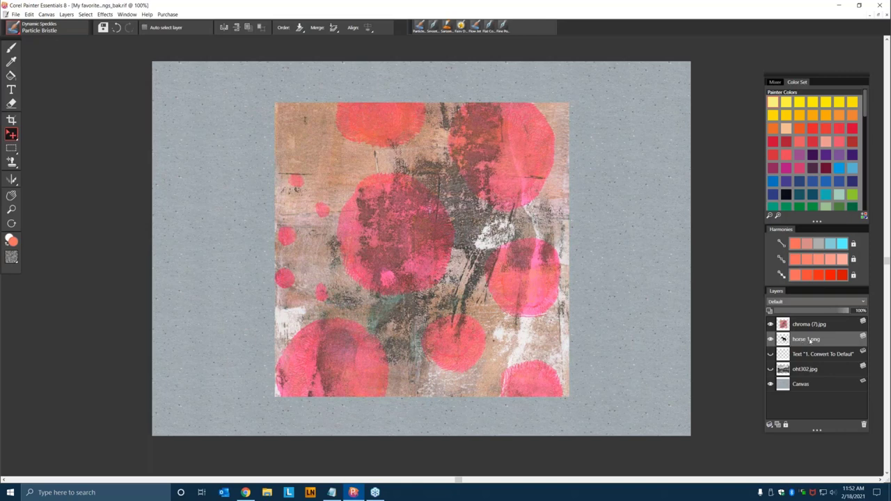
# Select the layer content of horse 1.png, invert the selection, and delete the chroma (7).jpg texture outside the horse shape
pyautogui.rightClick(810, 340)
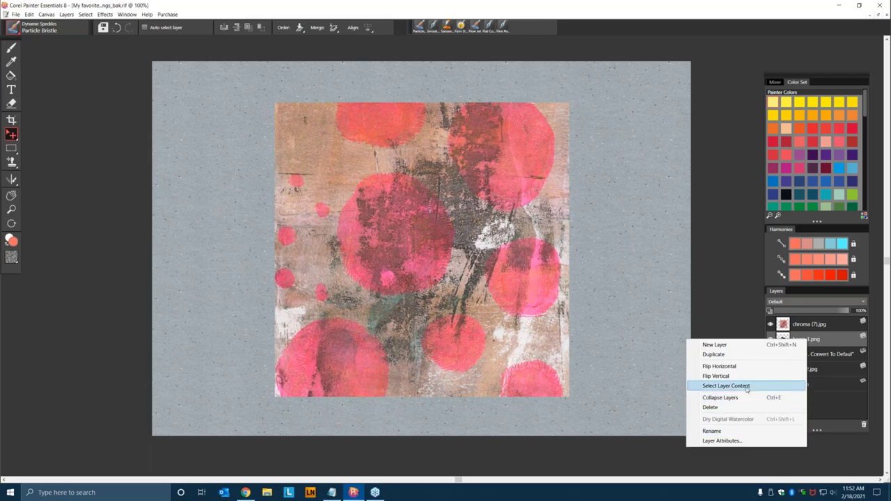
pyautogui.click(748, 388)
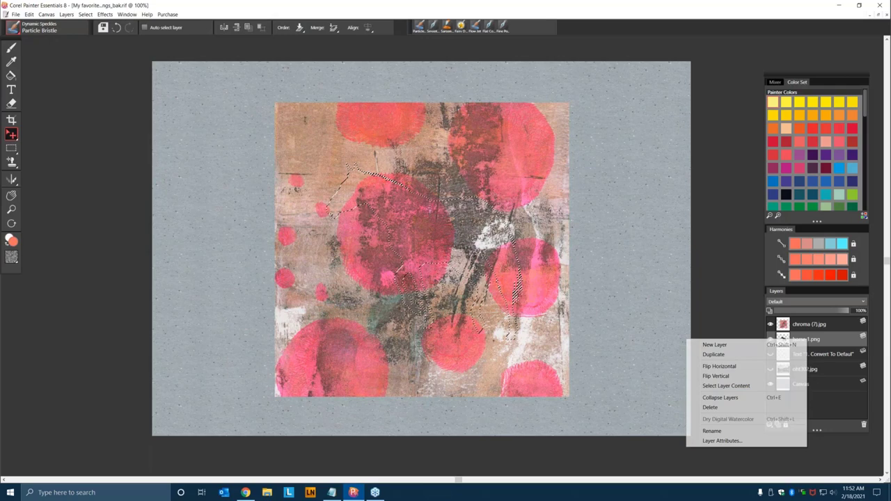
pyautogui.hotkey('ctrl', '+')
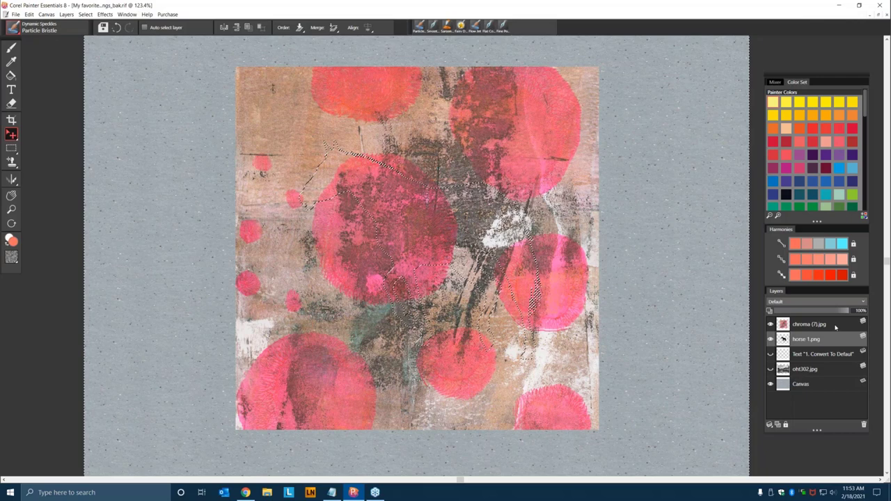
pyautogui.click(836, 326)
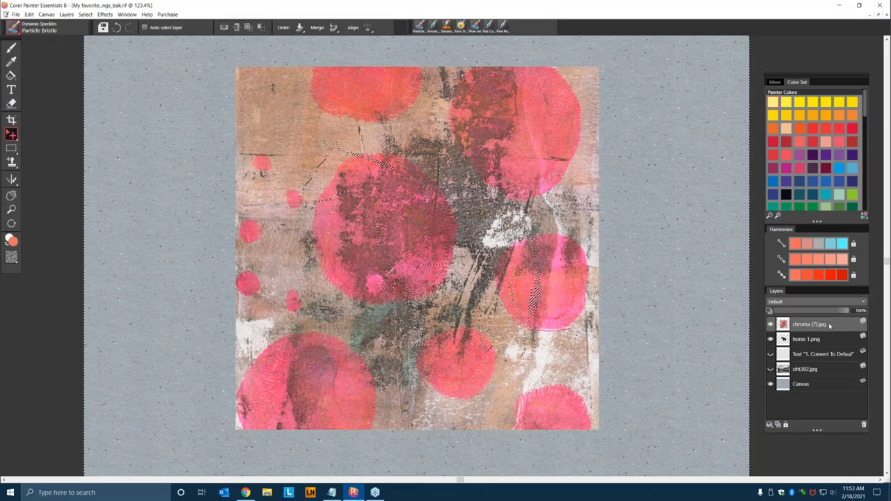
pyautogui.press('Delete')
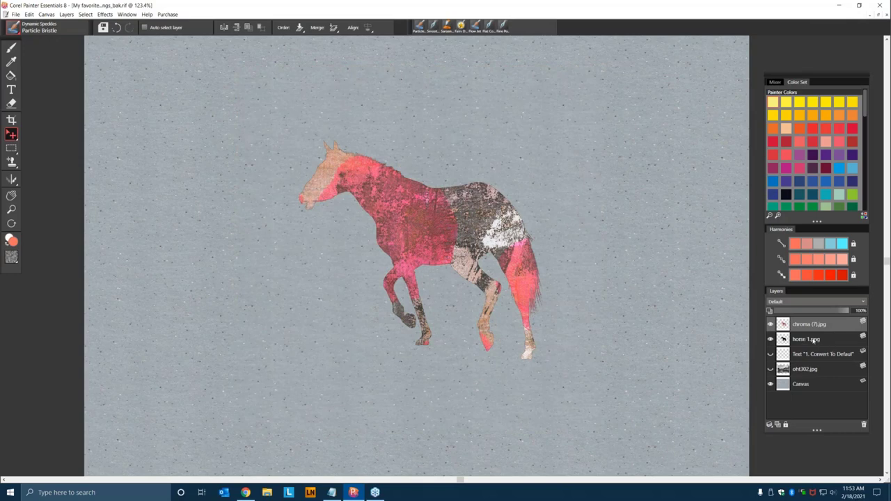
# Move the textured horse up and to the right of the black silhouette, duplicate its layer, and place the copy overlapping the silhouette
pyautogui.moveTo(453, 210); pyautogui.dragTo(589, 178)
pyautogui.moveTo(515, 171); pyautogui.dragTo(539, 138)
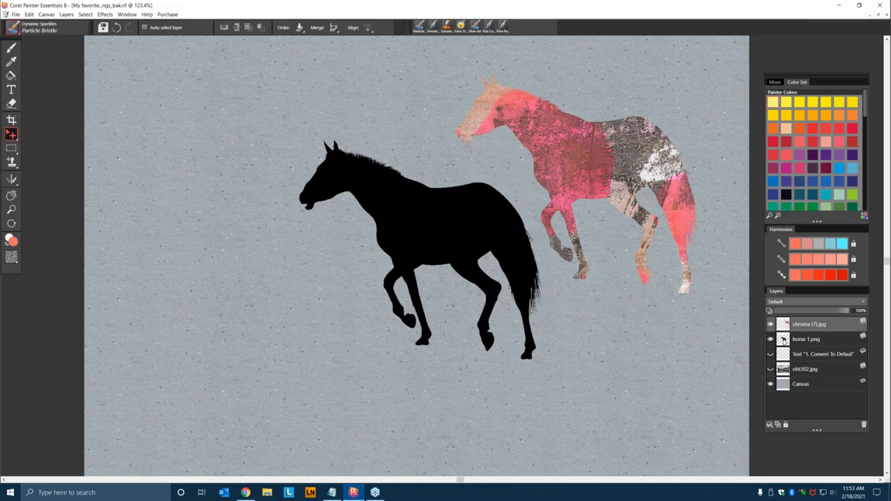
pyautogui.moveTo(493, 234)
pyautogui.mouseDown()
pyautogui.moveTo(470, 247)
pyautogui.moveTo(494, 239)
pyautogui.mouseUp()
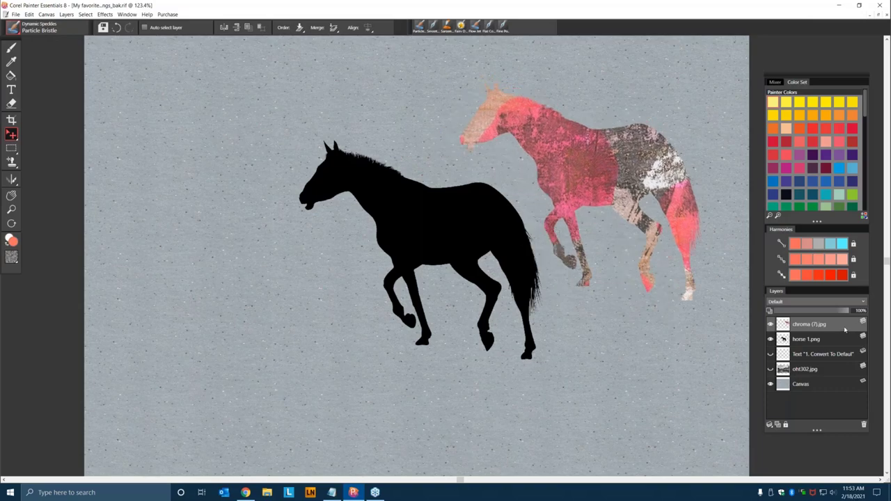
pyautogui.rightClick(842, 326)
pyautogui.click(777, 344)
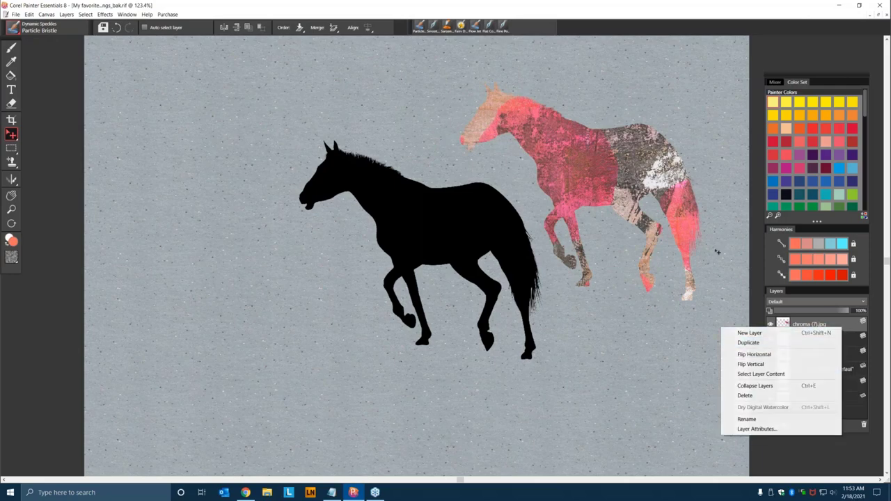
pyautogui.moveTo(629, 171); pyautogui.dragTo(557, 249)
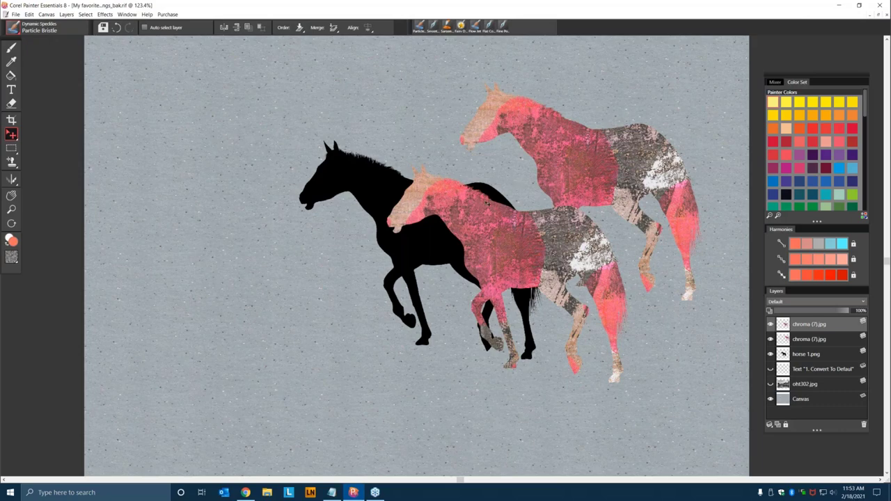
# Try an Adjust Colors hue shift of -19% on the duplicated textured horse, using Uniform Color
pyautogui.click(128, 14)
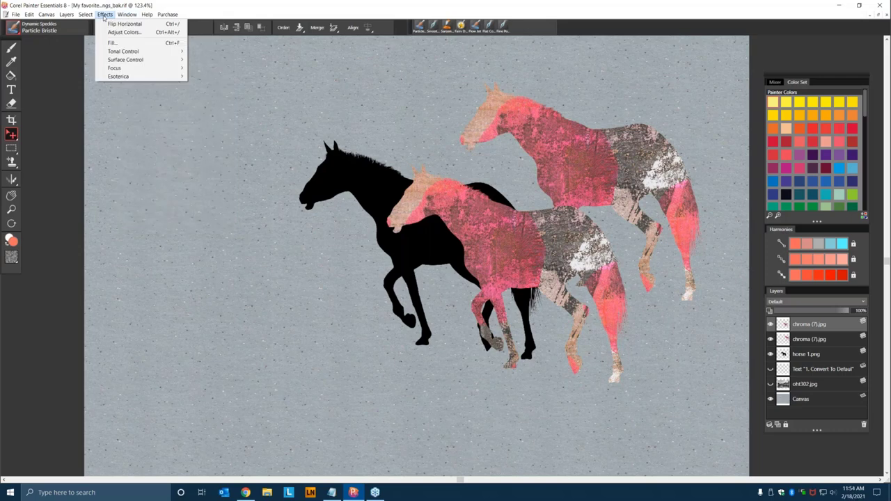
pyautogui.click(105, 15)
pyautogui.click(105, 15)
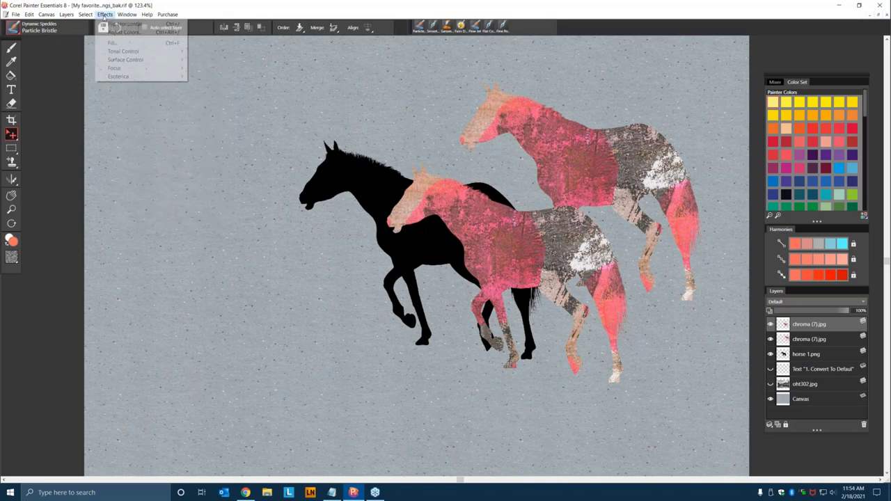
pyautogui.click(123, 32)
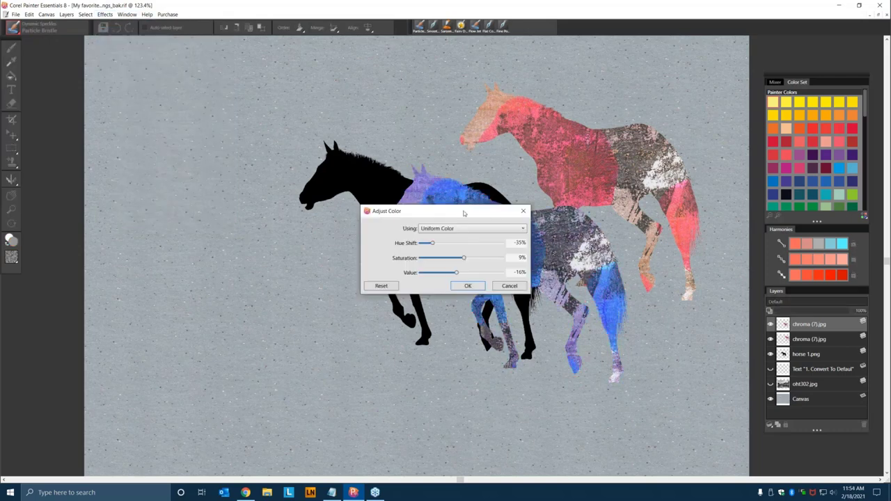
pyautogui.moveTo(464, 213); pyautogui.dragTo(289, 218)
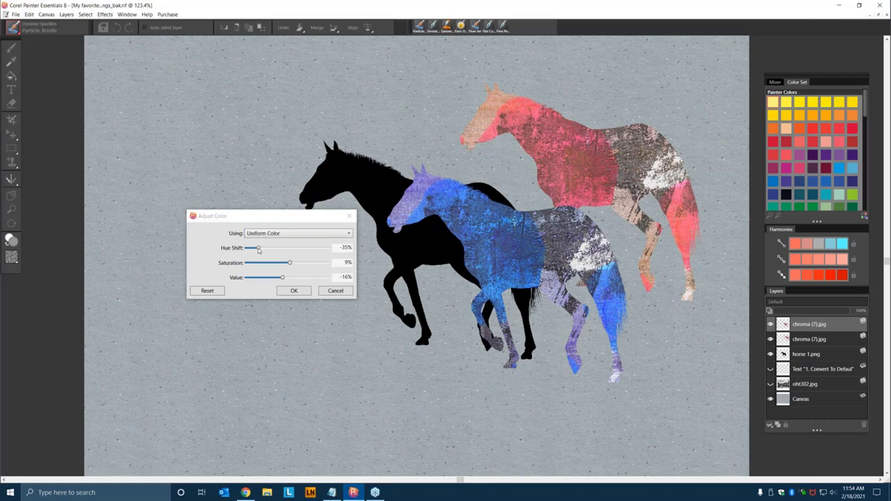
pyautogui.moveTo(259, 249)
pyautogui.mouseDown()
pyautogui.moveTo(286, 250)
pyautogui.moveTo(272, 250)
pyautogui.mouseUp()
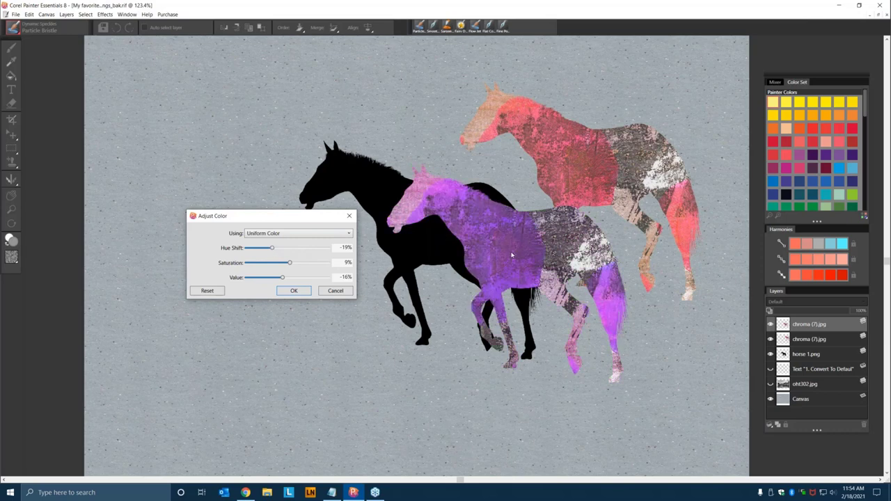
pyautogui.click(335, 291)
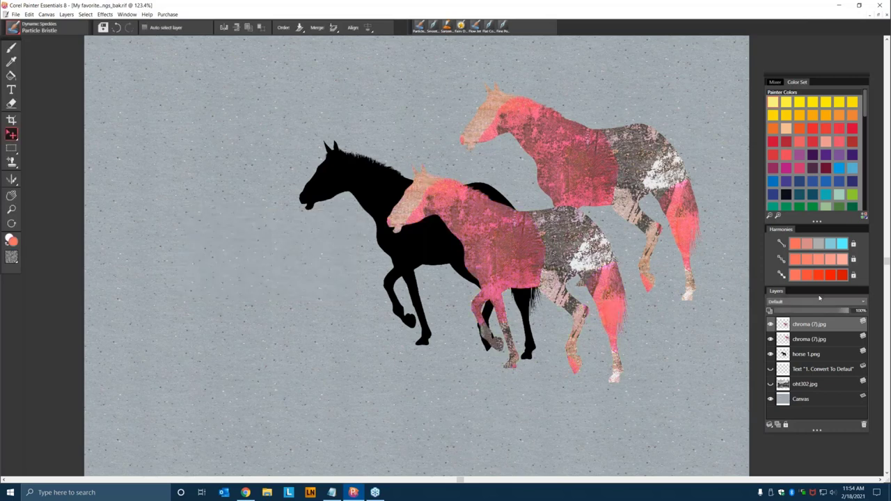
# Delete both chroma (7).jpg layers, the horse 1.png layer and the instructions text layer, and show the oht302.jpg layer
pyautogui.click(865, 425)
pyautogui.click(864, 424)
pyautogui.click(864, 425)
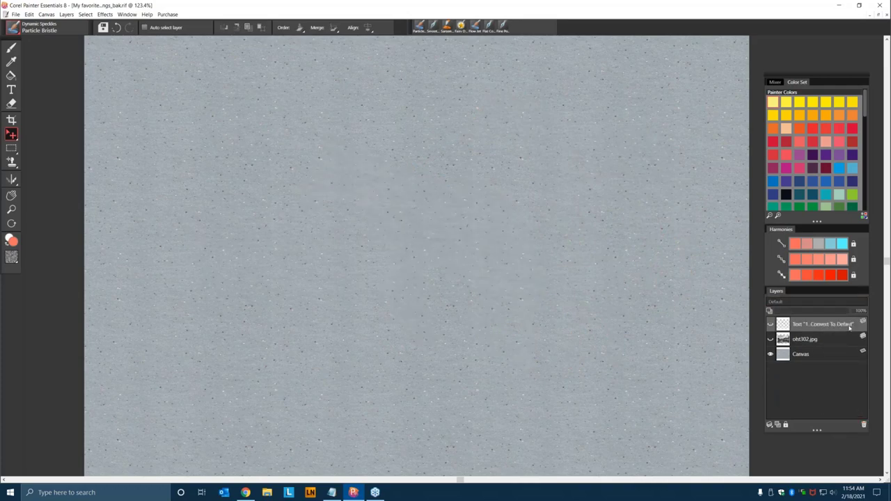
pyautogui.click(865, 425)
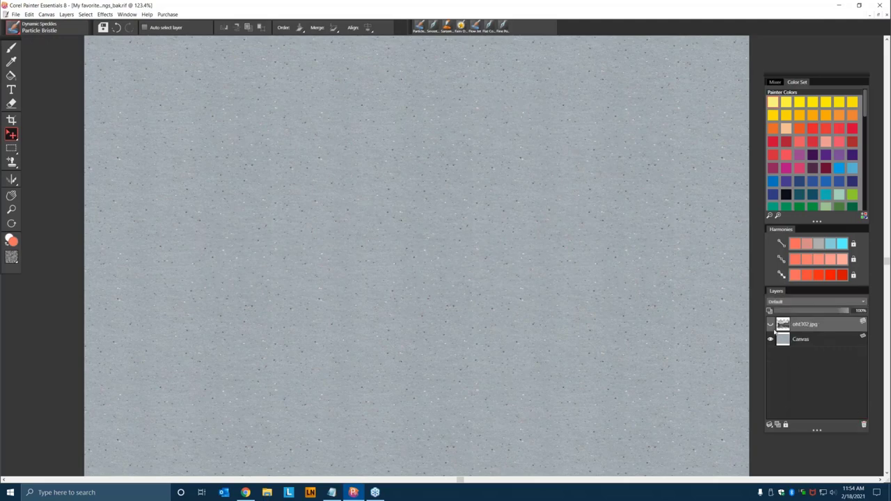
pyautogui.click(770, 324)
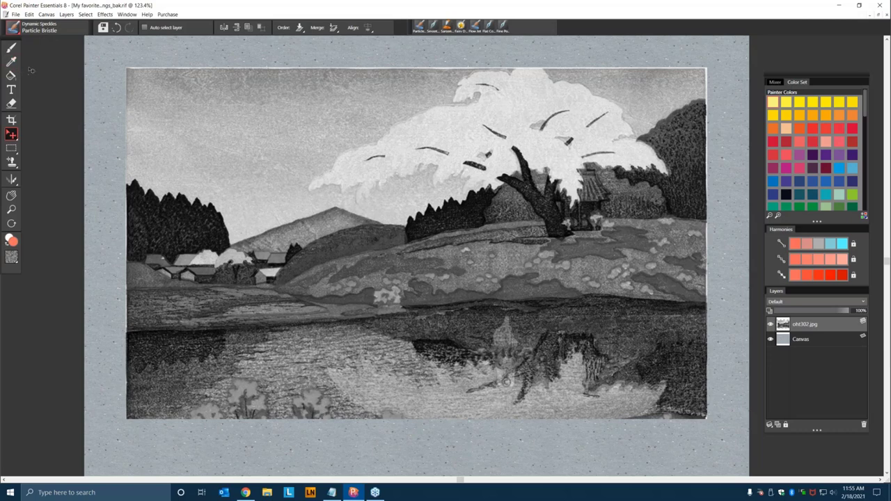
# Select the white blossoms of the large tree in oht302.jpg using the Magic Wand in add-to-selection mode
pyautogui.click(11, 136)
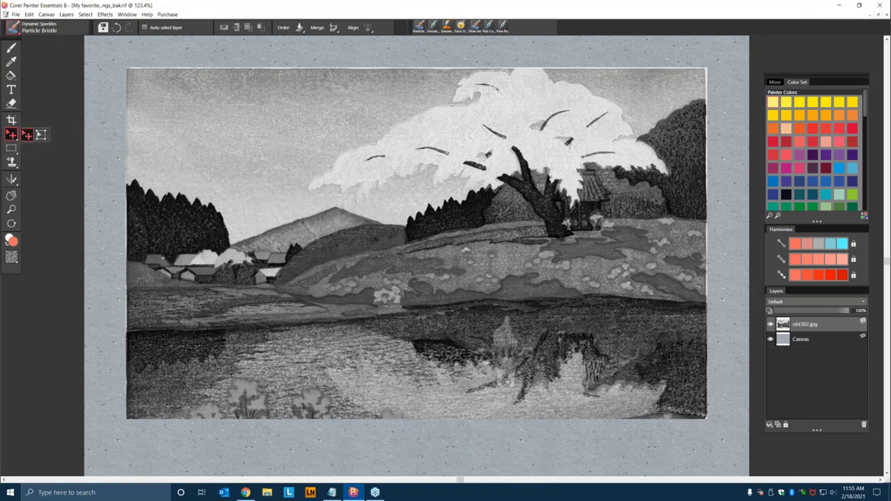
pyautogui.click(11, 149)
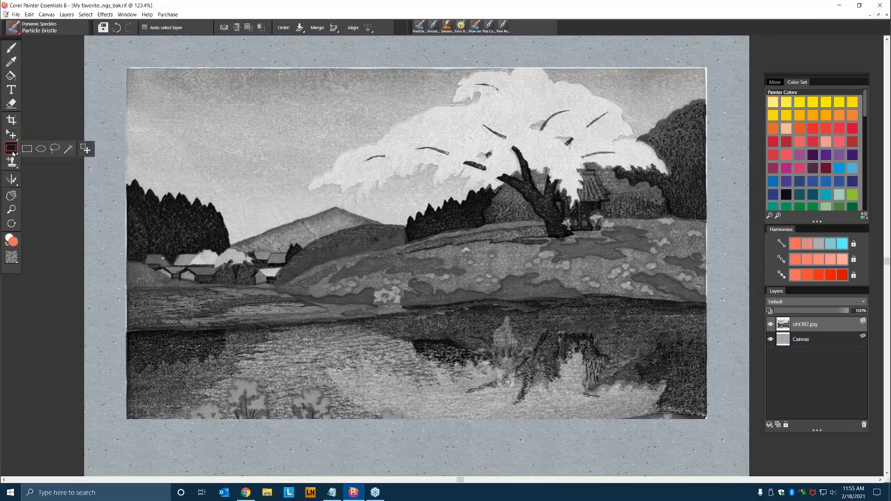
pyautogui.click(12, 151)
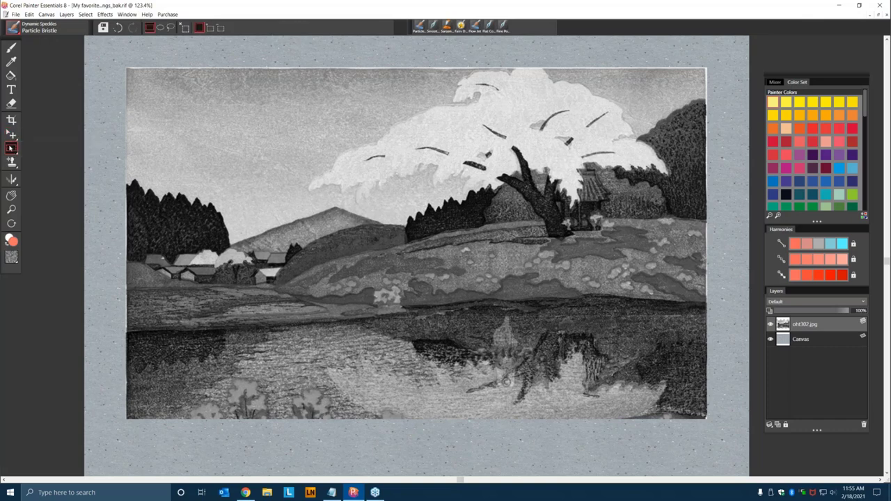
pyautogui.click(11, 149)
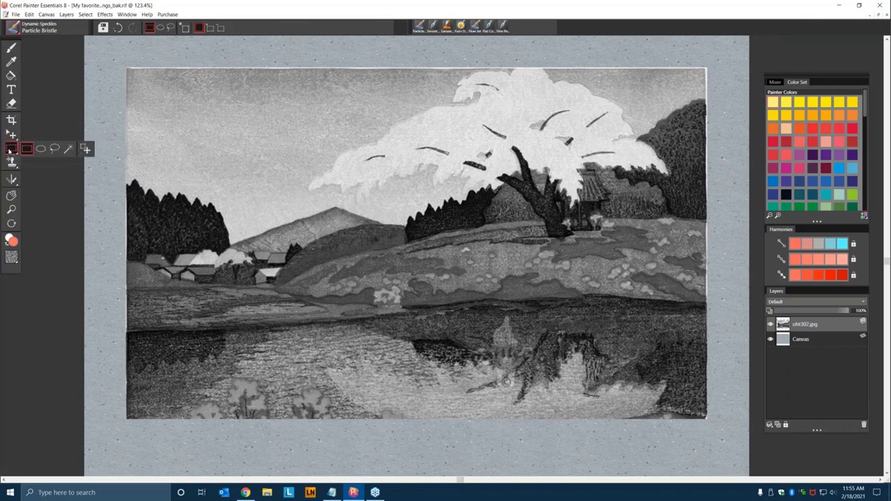
pyautogui.click(68, 149)
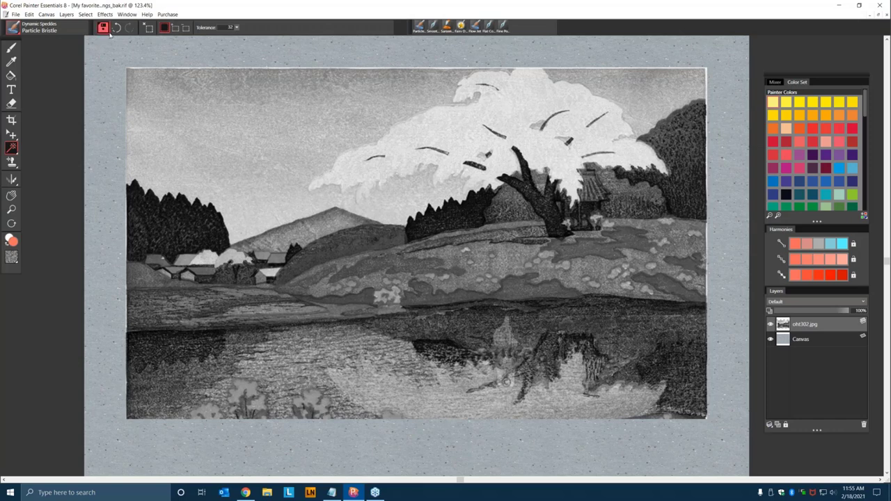
pyautogui.click(176, 28)
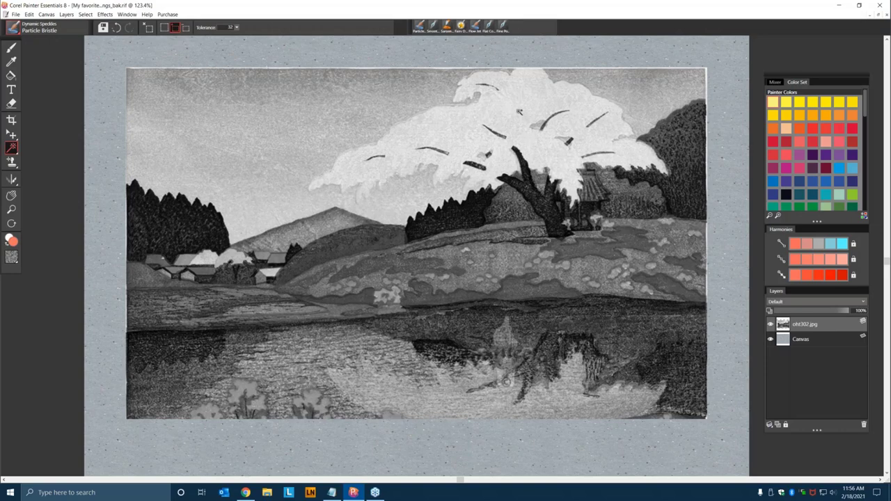
pyautogui.click(519, 111)
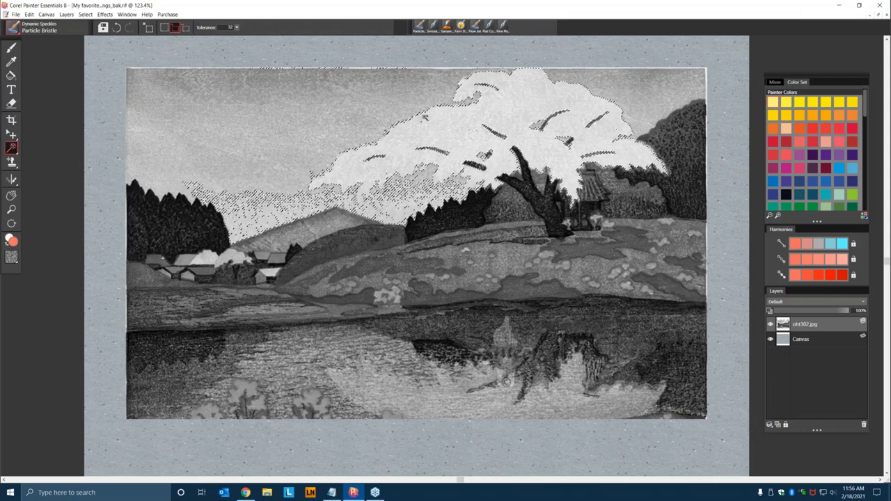
# Try selecting the large tree's blossoms with the Magic Wand at a tolerance of 24, starting from an empty selection
pyautogui.hotkey('ctrl', 'd')
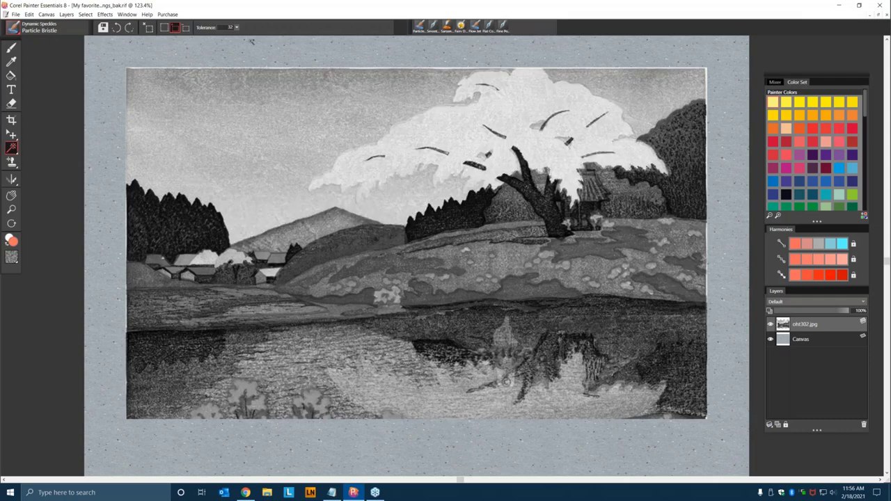
pyautogui.click(237, 28)
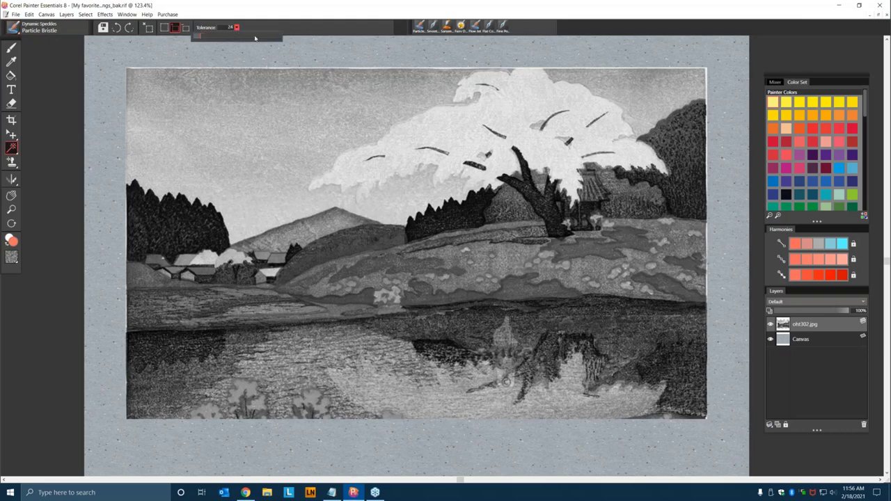
pyautogui.click(513, 119)
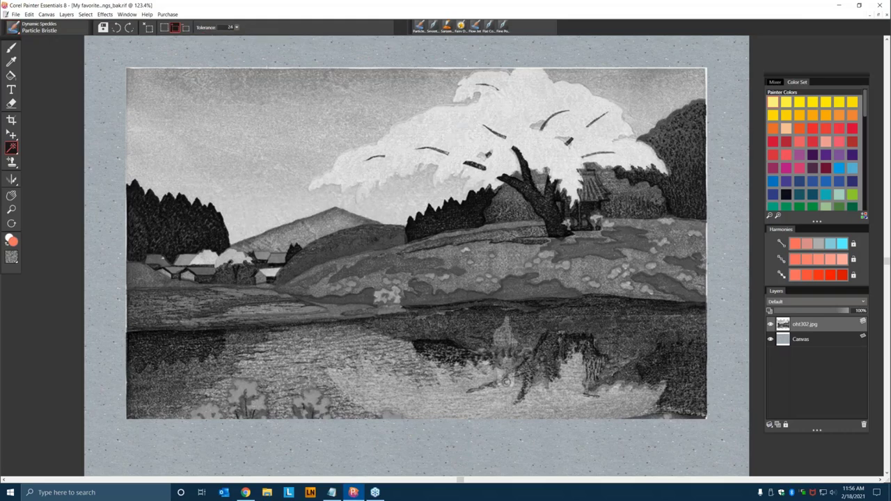
pyautogui.click(513, 120)
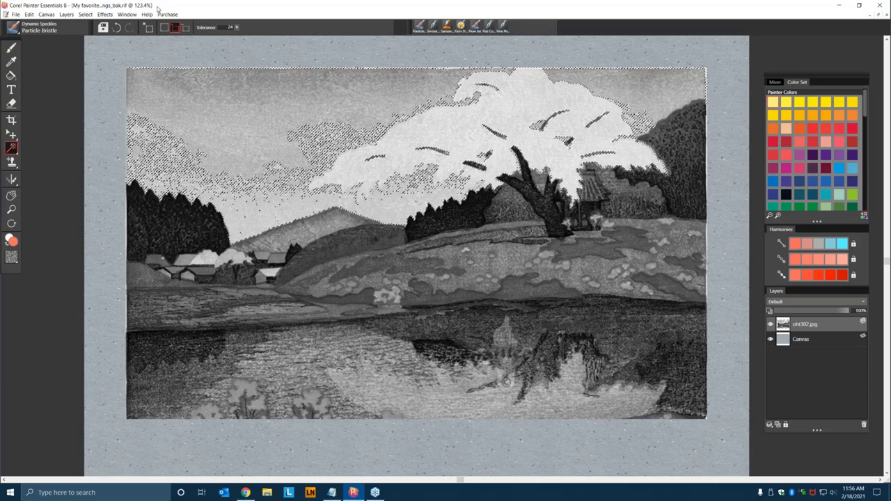
pyautogui.hotkey('ctrl', 'z')
# Try a Magic Wand selection at a tolerance of 34, using subtract-from-selection mode to remove the stray sky area
pyautogui.moveTo(237, 27); pyautogui.dragTo(239, 32)
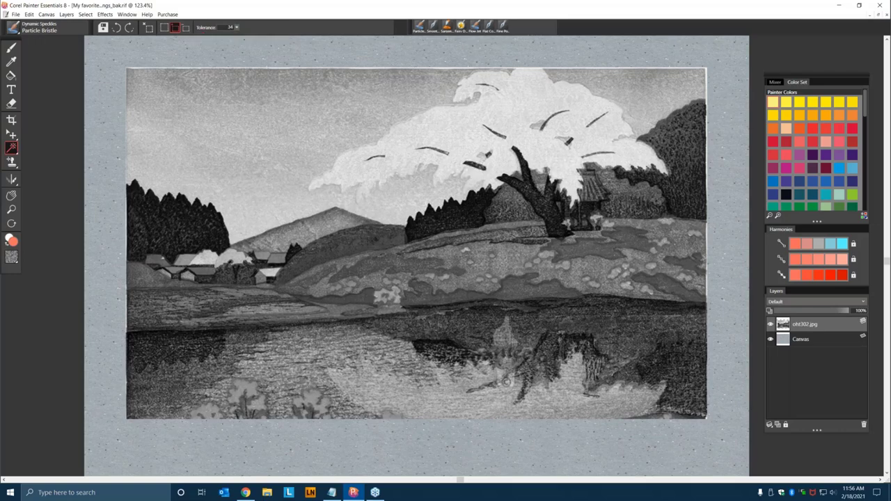
pyautogui.click(506, 382)
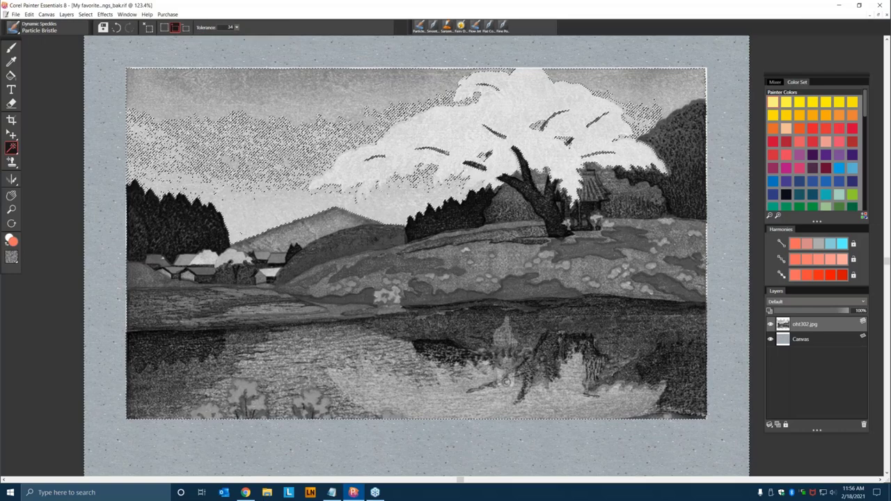
pyautogui.click(184, 28)
pyautogui.click(388, 165)
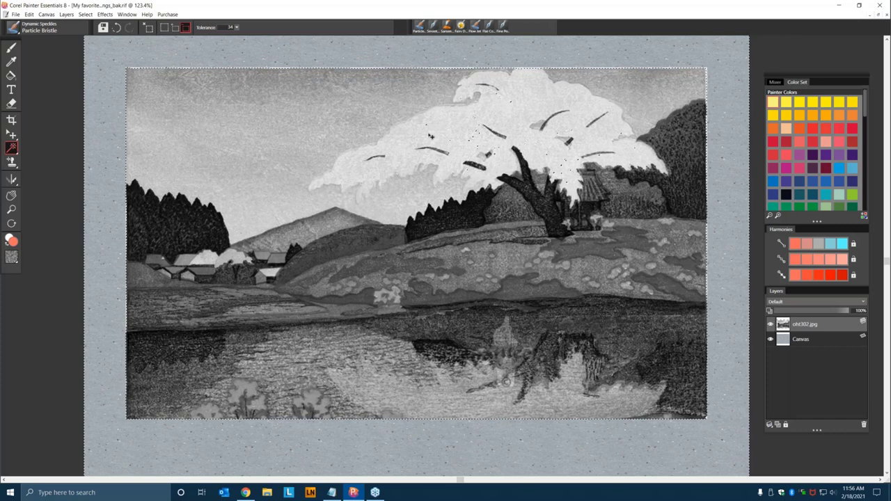
# Set the Magic Wand tolerance to 23 in add-to-selection mode, test it on the blossoms, and clear the selection
pyautogui.moveTo(236, 28); pyautogui.dragTo(202, 36)
pyautogui.click(175, 27)
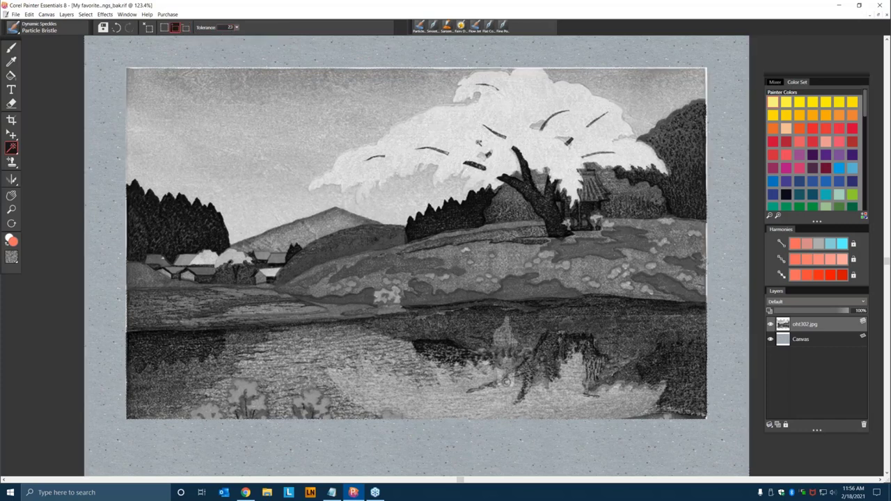
pyautogui.click(483, 141)
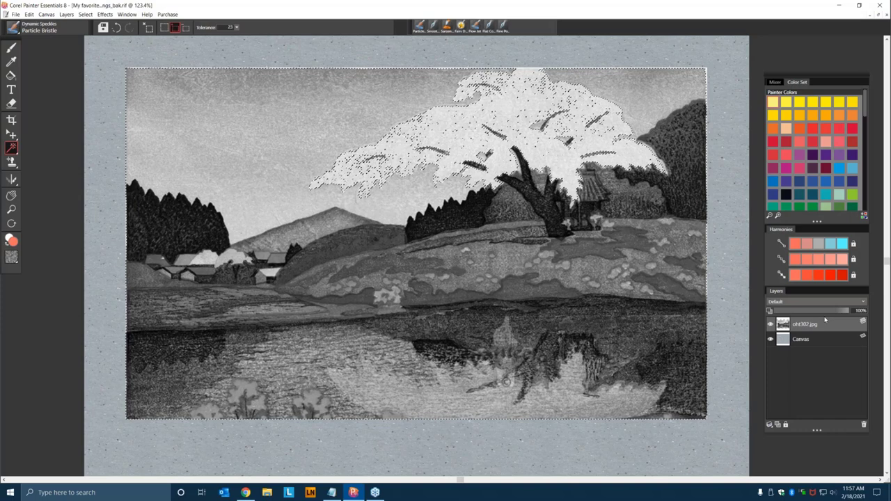
pyautogui.hotkey('ctrl', 'd')
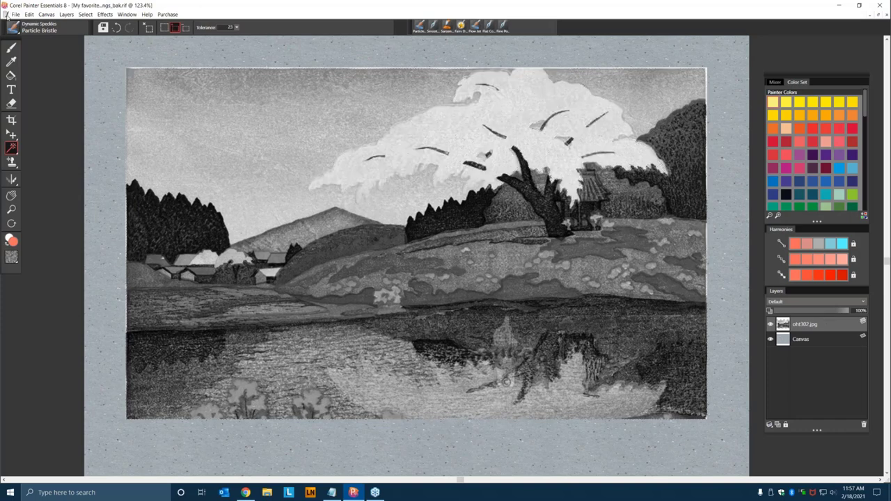
# Place the speckled-1-blush.jpg paper from the 10. Speckled Papers 1 folder over the landscape at 33.1% scale
pyautogui.click(15, 15)
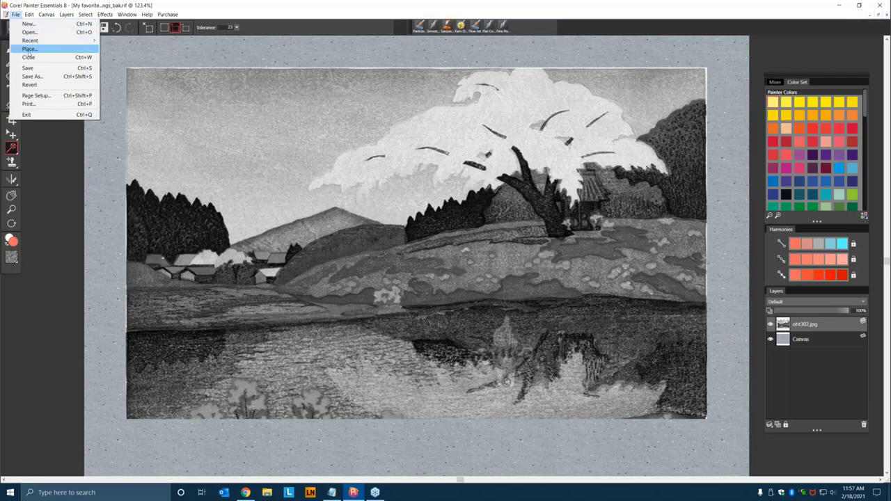
pyautogui.click(32, 50)
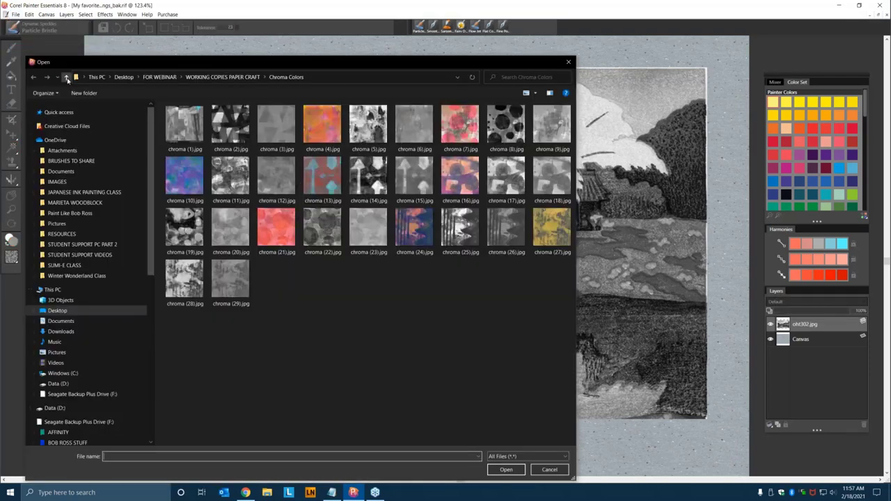
pyautogui.click(66, 77)
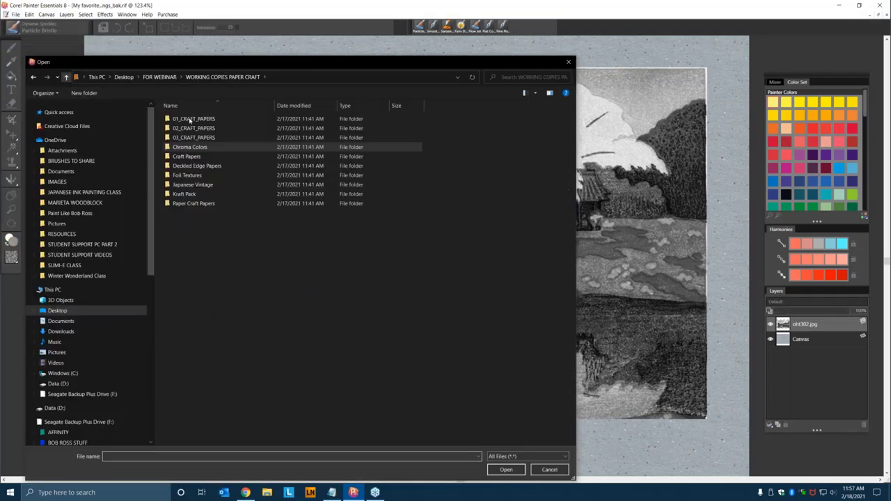
pyautogui.doubleClick(194, 203)
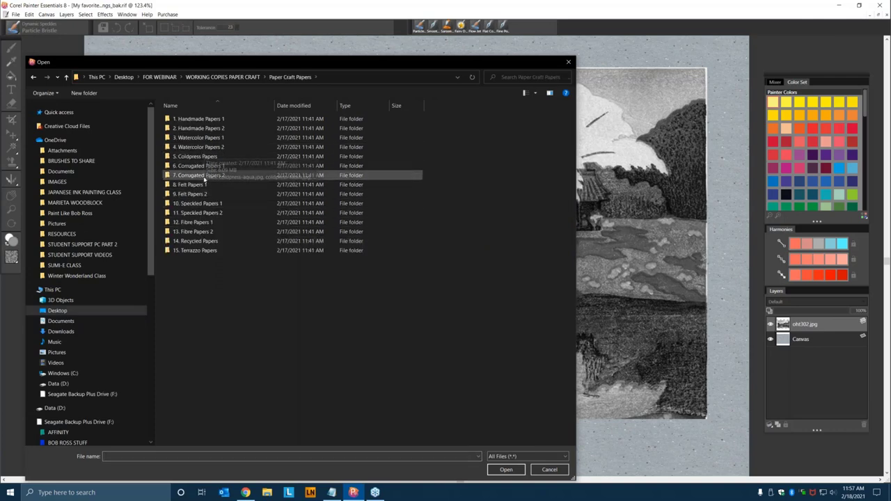
pyautogui.doubleClick(197, 203)
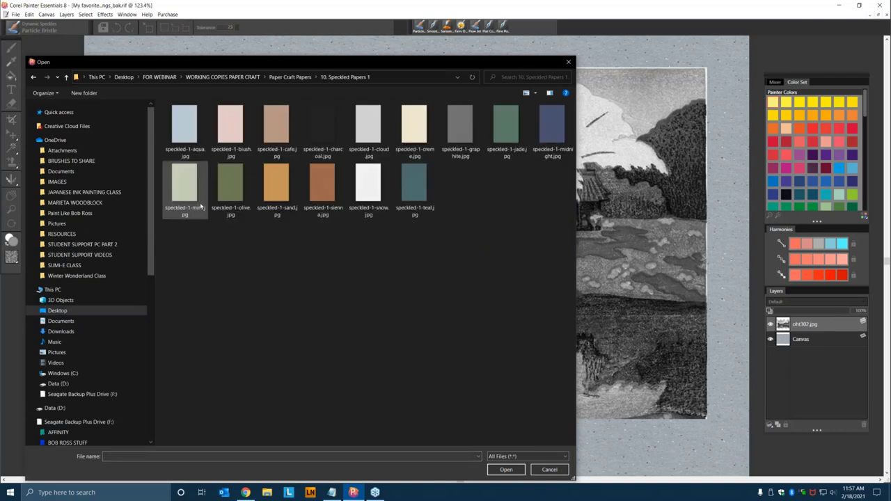
pyautogui.doubleClick(233, 136)
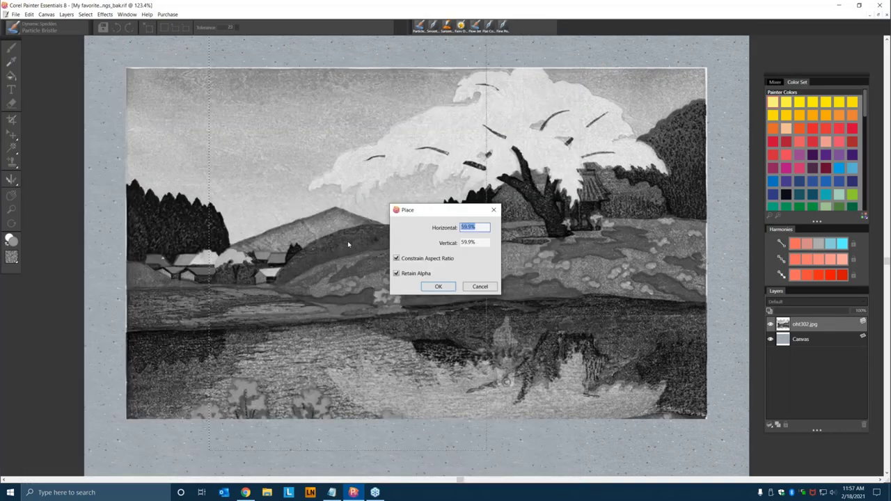
pyautogui.moveTo(359, 188); pyautogui.dragTo(418, 296)
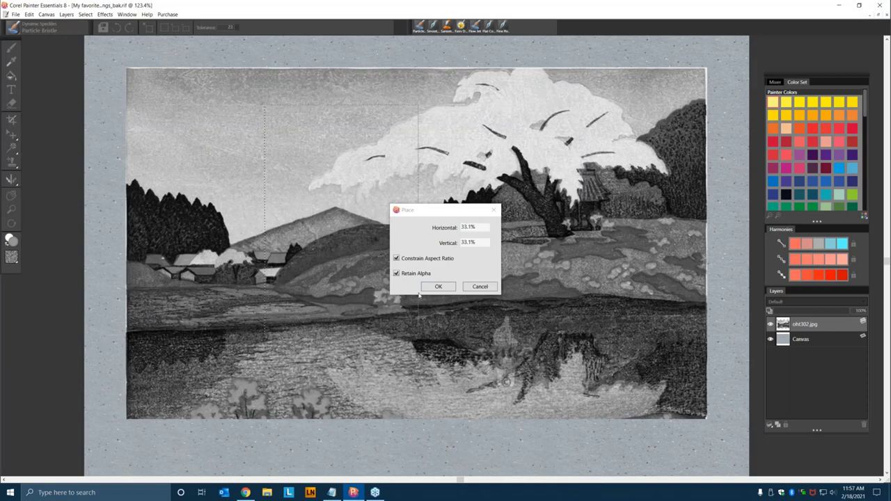
pyautogui.click(438, 287)
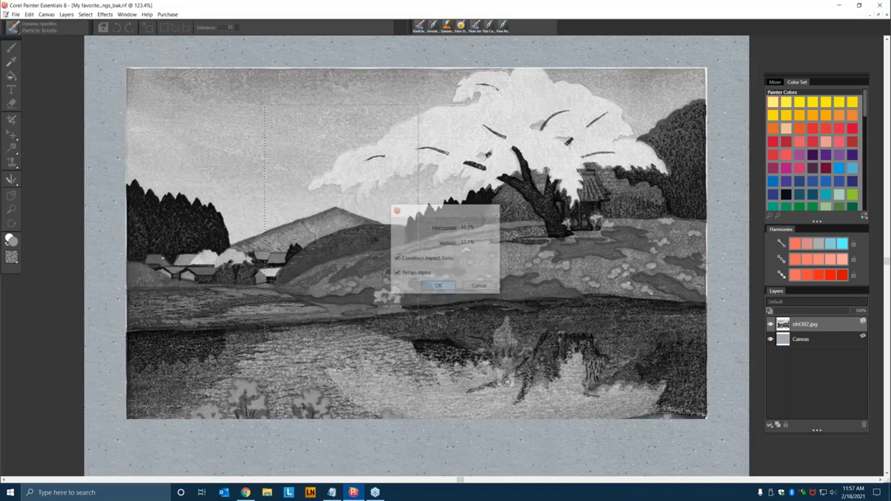
# Move and stretch the blush paper to cover the large tree's whole crown, and convert it to a default layer
pyautogui.moveTo(397, 251); pyautogui.dragTo(548, 212)
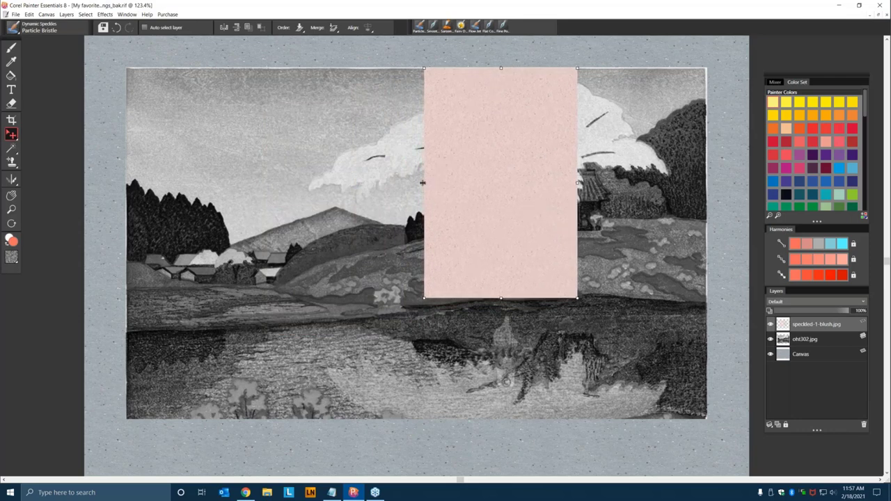
pyautogui.moveTo(422, 182); pyautogui.dragTo(310, 182)
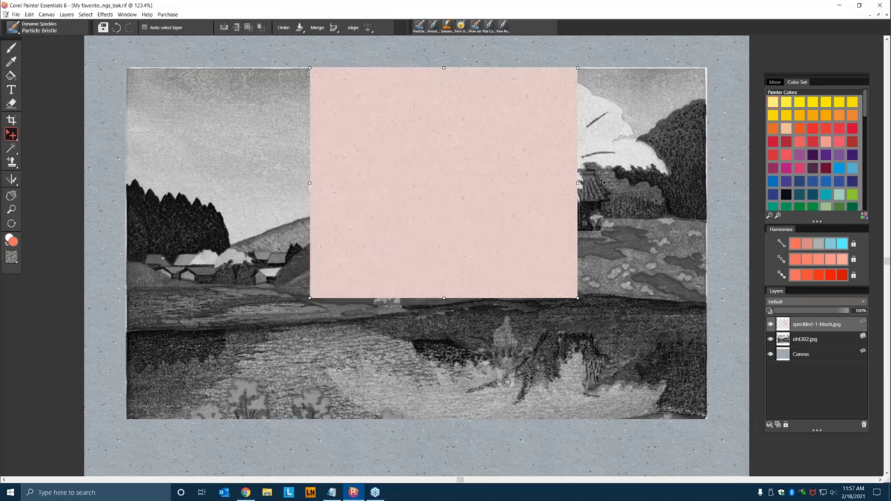
pyautogui.moveTo(578, 182); pyautogui.dragTo(676, 184)
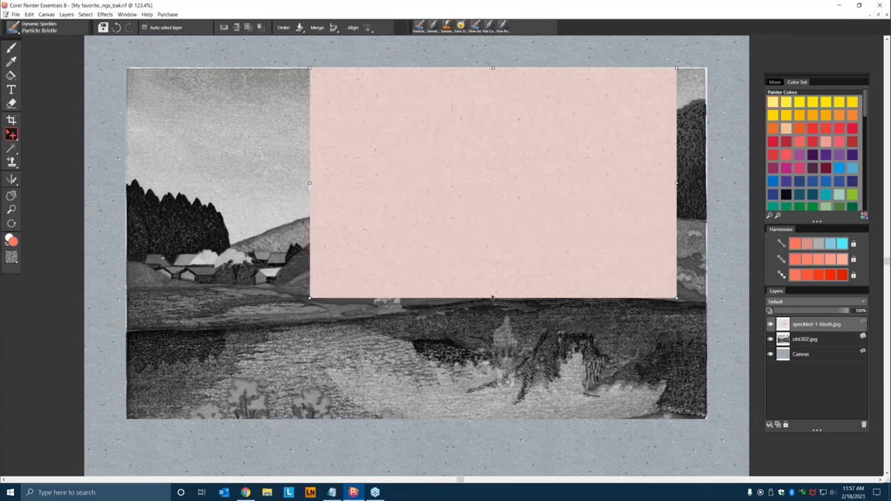
pyautogui.moveTo(493, 298); pyautogui.dragTo(495, 271)
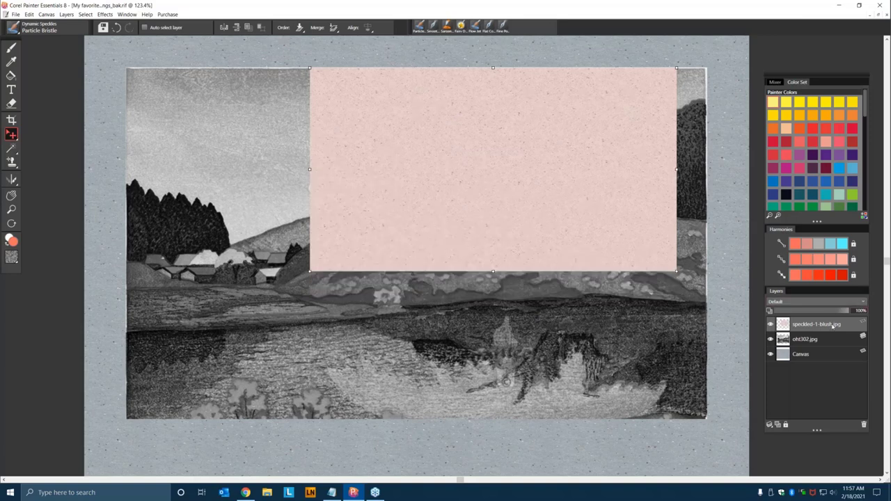
pyautogui.rightClick(833, 327)
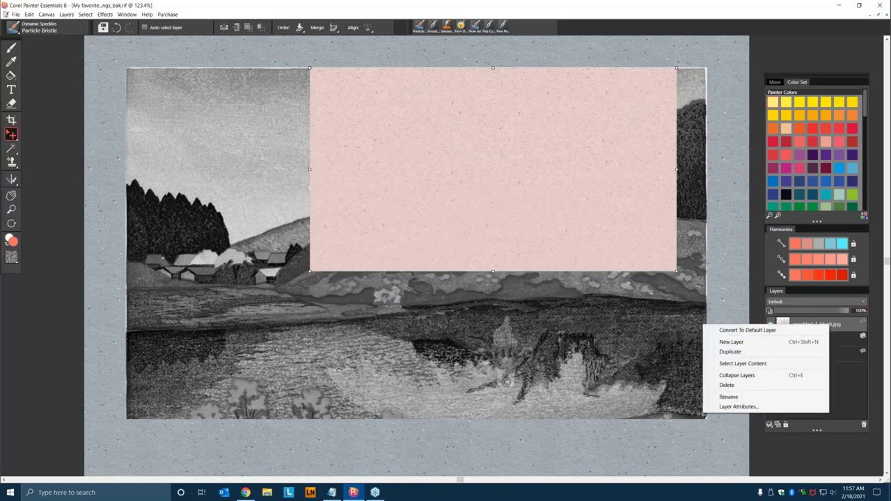
pyautogui.click(586, 211)
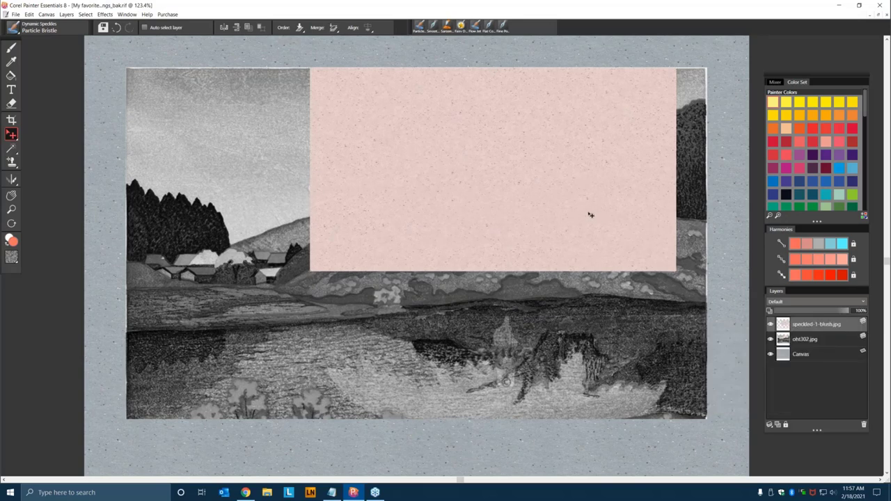
# Hide the blush paper and select everything outside the tree's blossoms on the oht302.jpg layer, using the Magic Wand
pyautogui.click(771, 325)
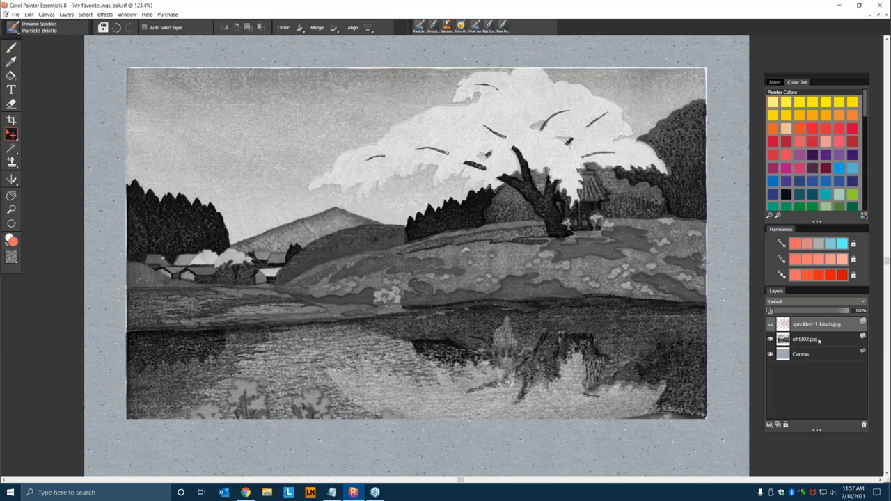
pyautogui.click(819, 340)
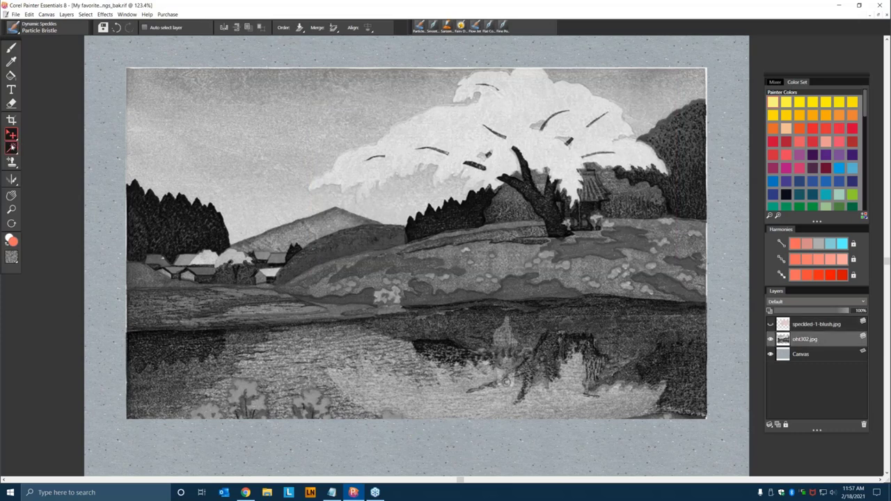
pyautogui.click(11, 148)
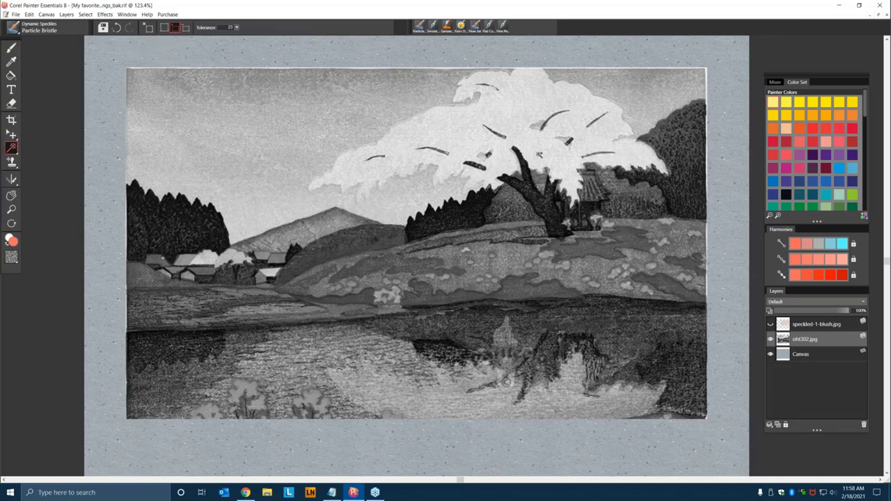
pyautogui.click(540, 153)
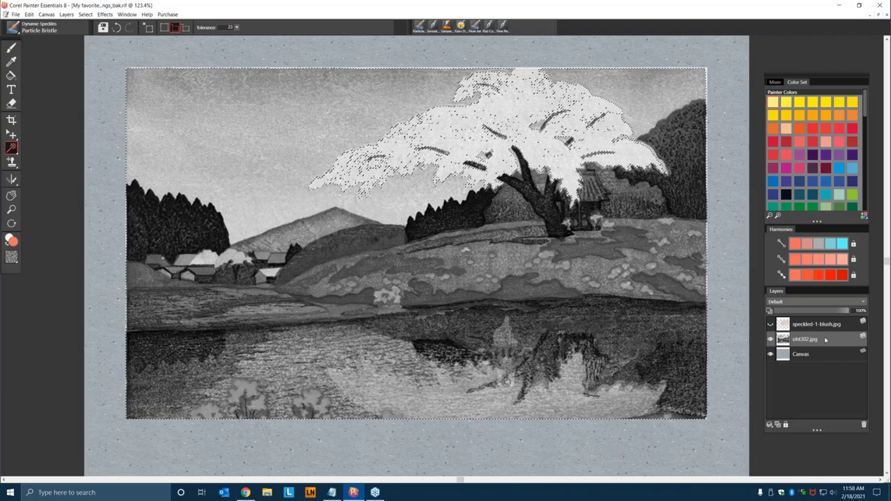
# Show the speckled-1-blush.jpg layer, delete its paper outside the blossom shape, and clear the selection
pyautogui.click(830, 325)
pyautogui.click(770, 325)
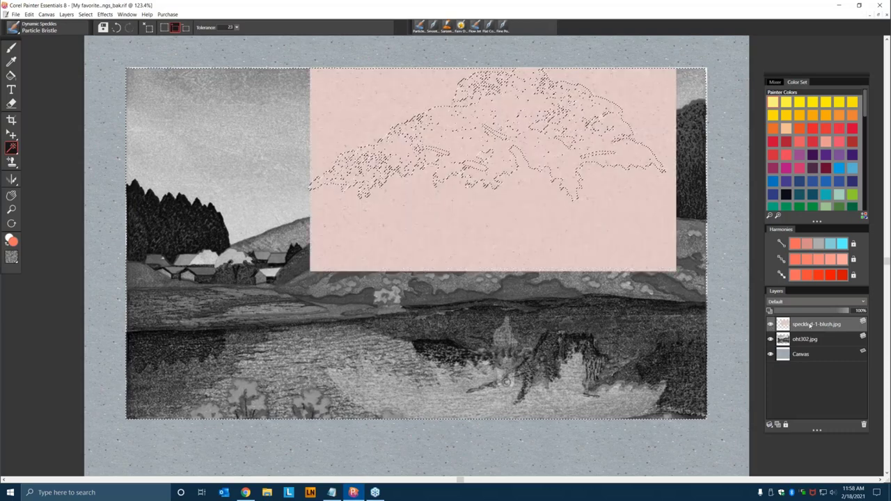
pyautogui.press('Delete')
pyautogui.hotkey('ctrl', 'd')
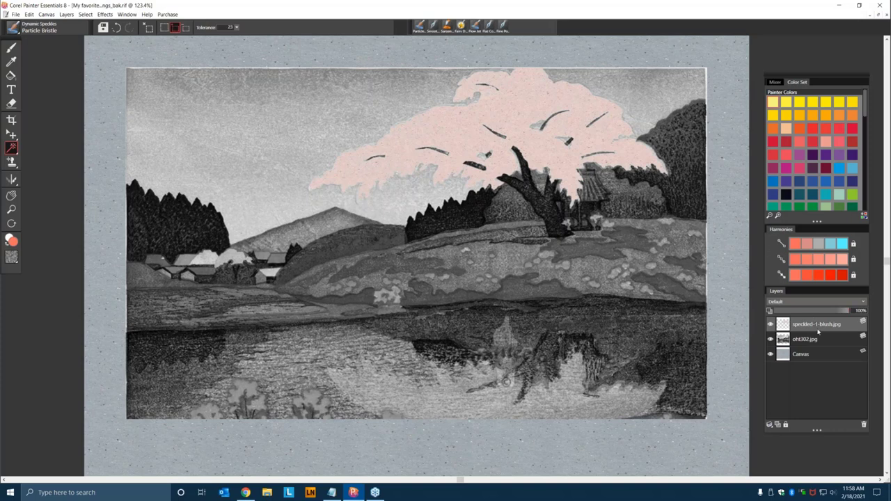
# Duplicate the pink blossom layer and move the copy straight down over the hillside and pond
pyautogui.rightClick(819, 327)
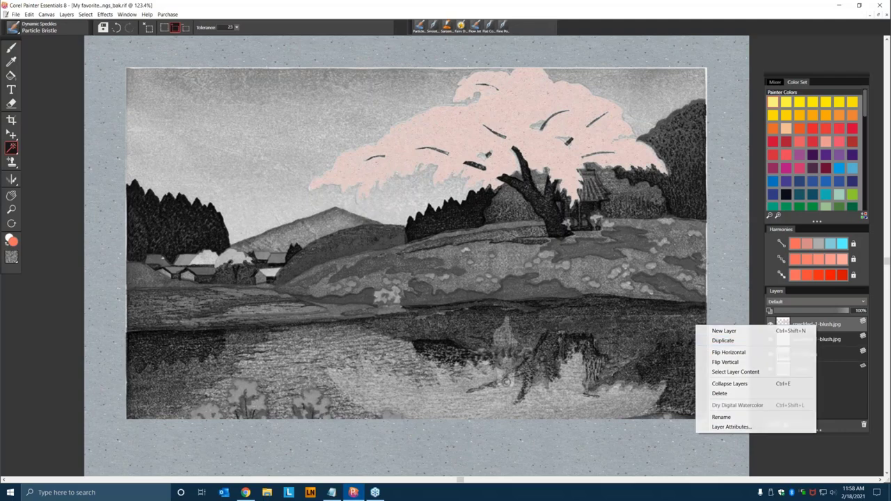
pyautogui.click(781, 341)
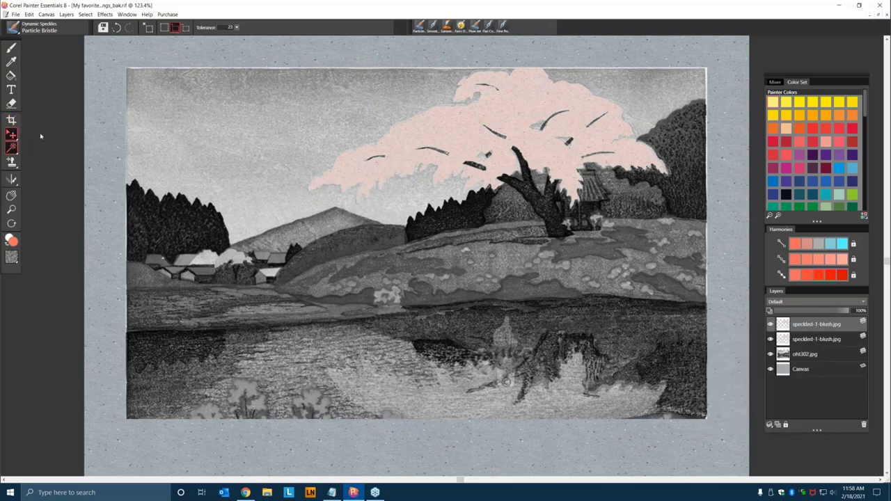
pyautogui.click(11, 134)
pyautogui.moveTo(526, 148); pyautogui.dragTo(537, 360)
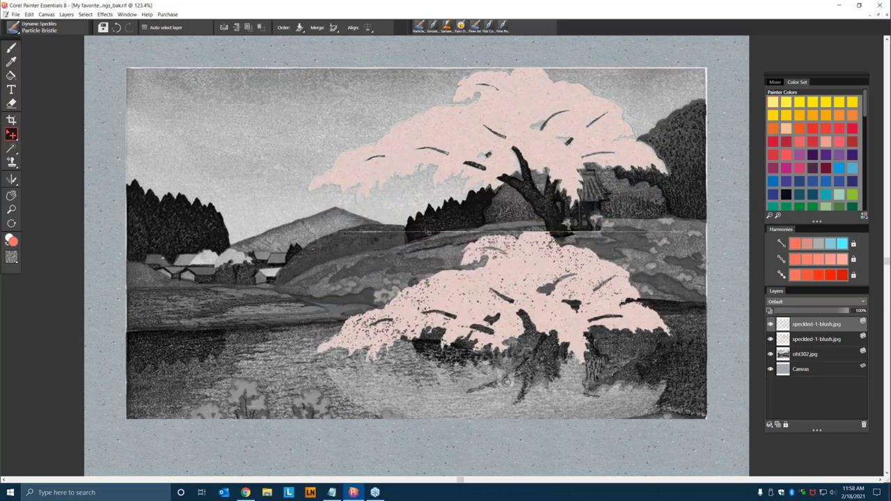
# Erase the stray line along the copied blossom layer's upper edge and flip the copy vertically
pyautogui.click(11, 104)
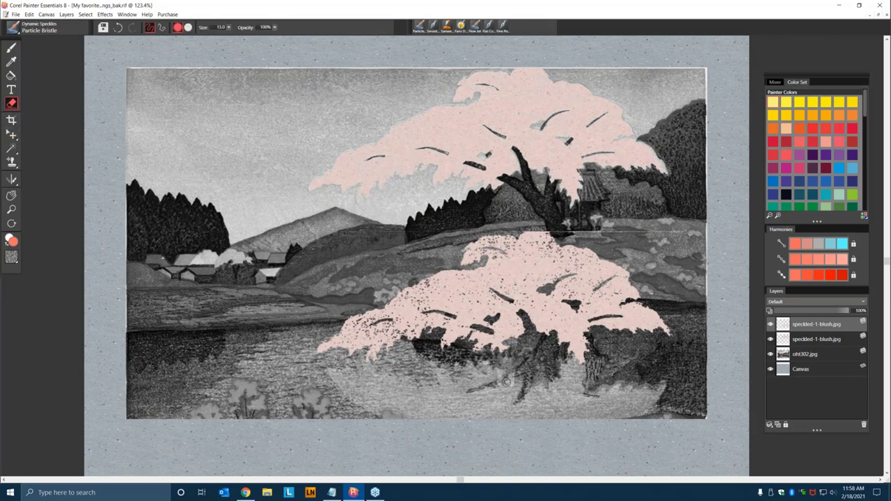
pyautogui.moveTo(672, 232); pyautogui.dragTo(551, 234)
pyautogui.rightClick(814, 324)
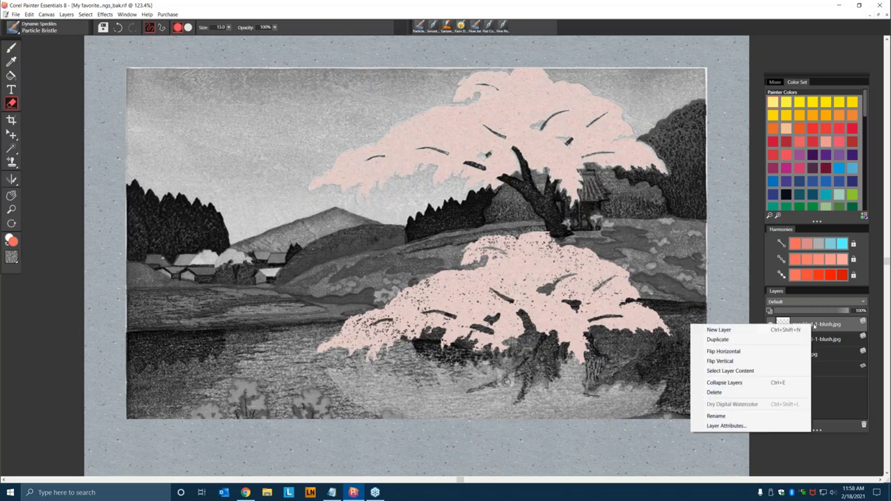
pyautogui.click(748, 361)
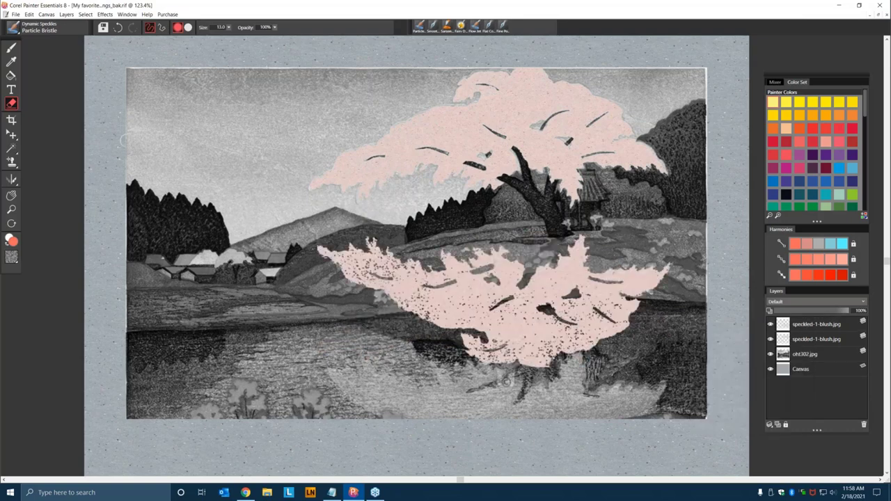
# Move the flipped blossoms down into the pond beneath the tree so they sit as its reflection
pyautogui.press('f')
pyautogui.moveTo(537, 314); pyautogui.dragTo(533, 413)
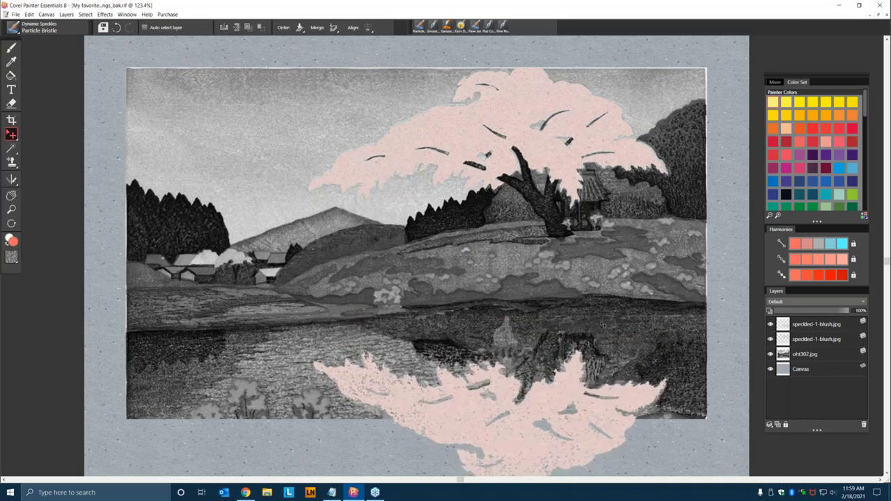
pyautogui.hotkey('ctrl', '-')
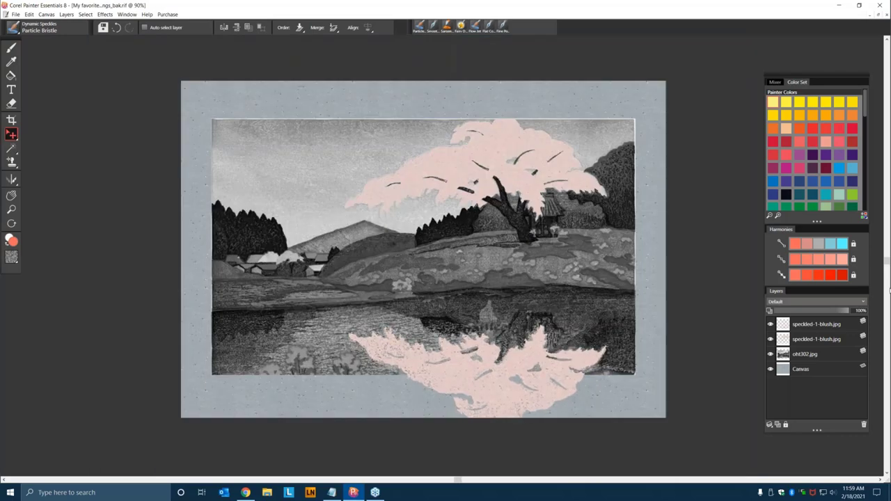
# Try the Screen and Multiply composite methods on the reflected blossom layer
pyautogui.click(815, 302)
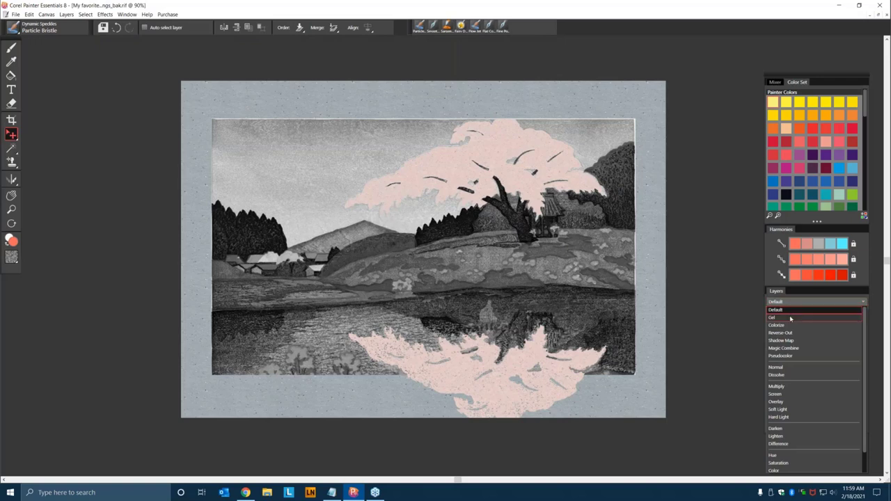
pyautogui.click(784, 394)
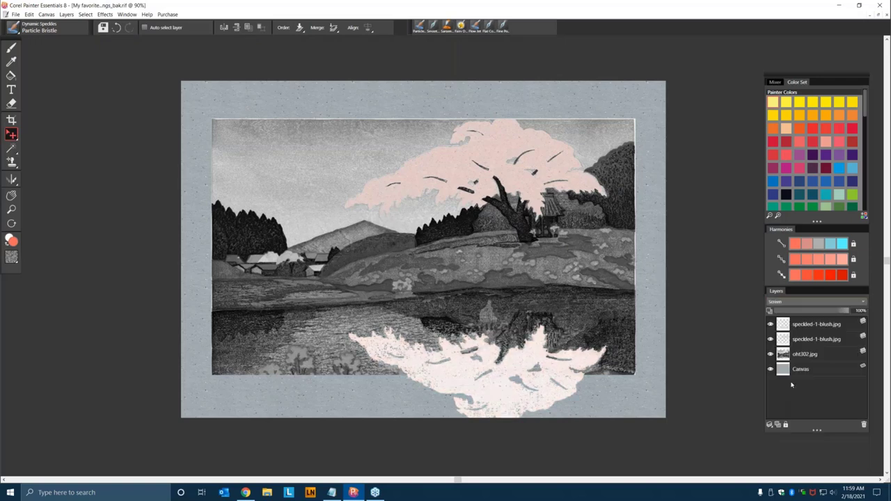
pyautogui.click(811, 303)
pyautogui.scroll(-1, 789, 338)
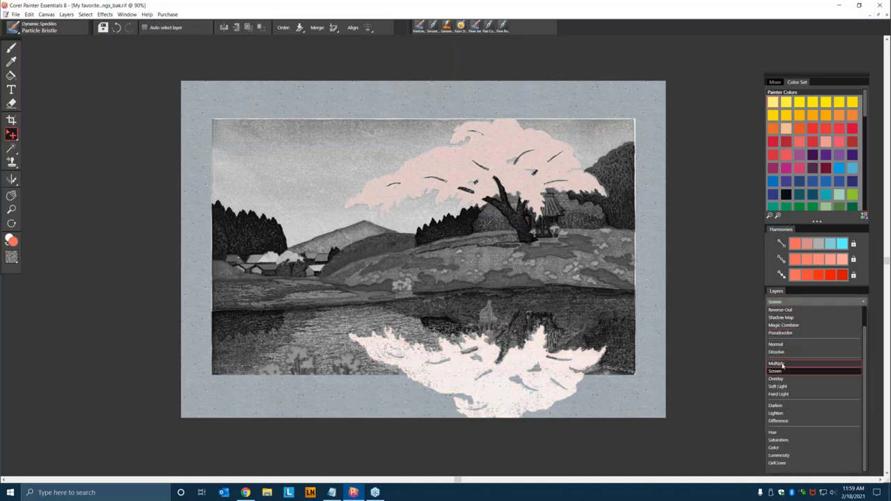
pyautogui.click(777, 363)
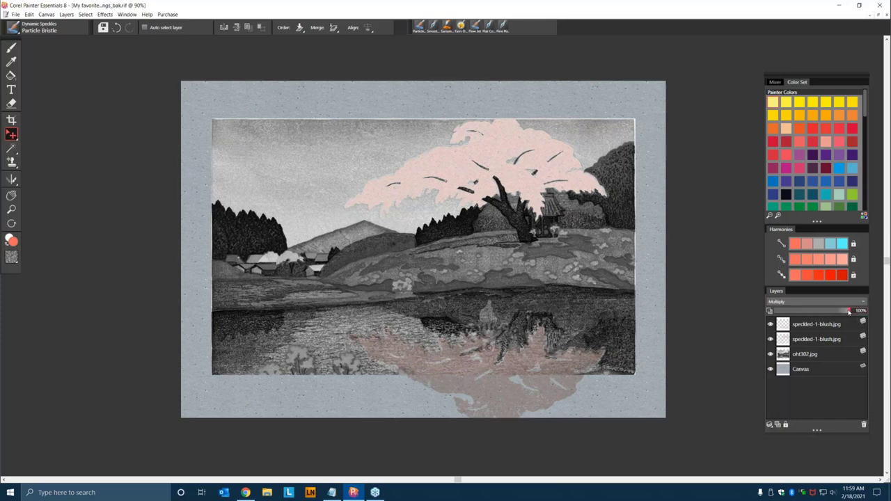
pyautogui.moveTo(849, 311)
pyautogui.mouseDown()
pyautogui.moveTo(824, 312)
pyautogui.moveTo(857, 312)
pyautogui.mouseUp()
pyautogui.click(807, 302)
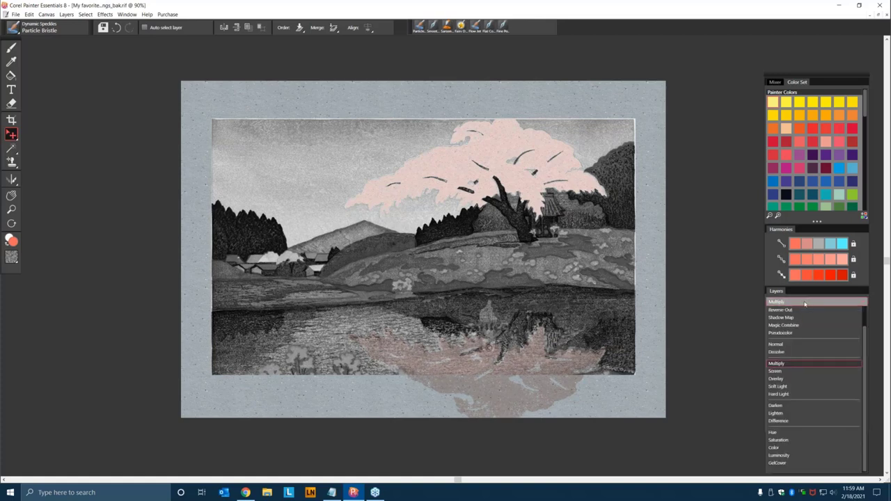
pyautogui.click(806, 303)
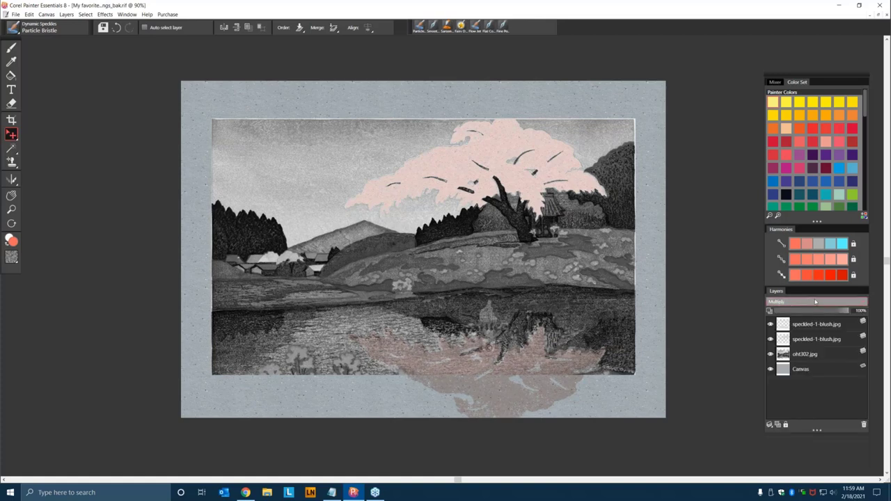
# Set the reflected blossom layer's composite method to Overlay and lower its opacity to 73%
pyautogui.scroll(-1, 815, 301)
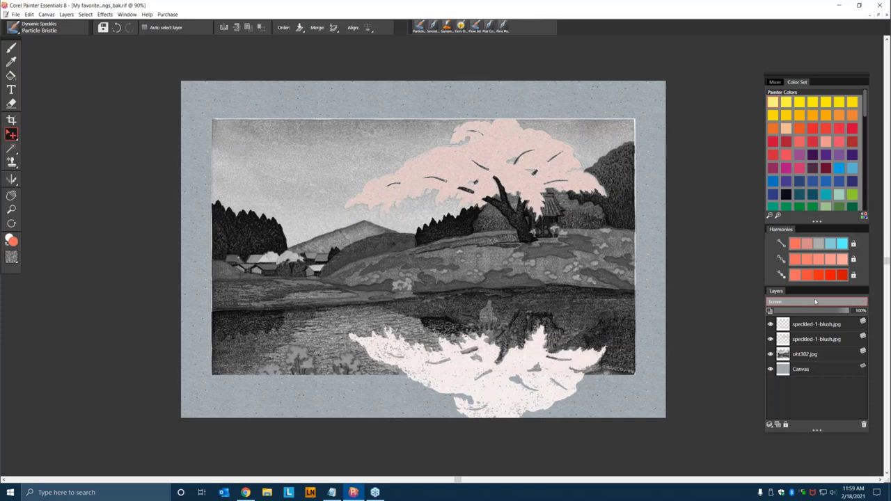
pyautogui.scroll(-1, 815, 302)
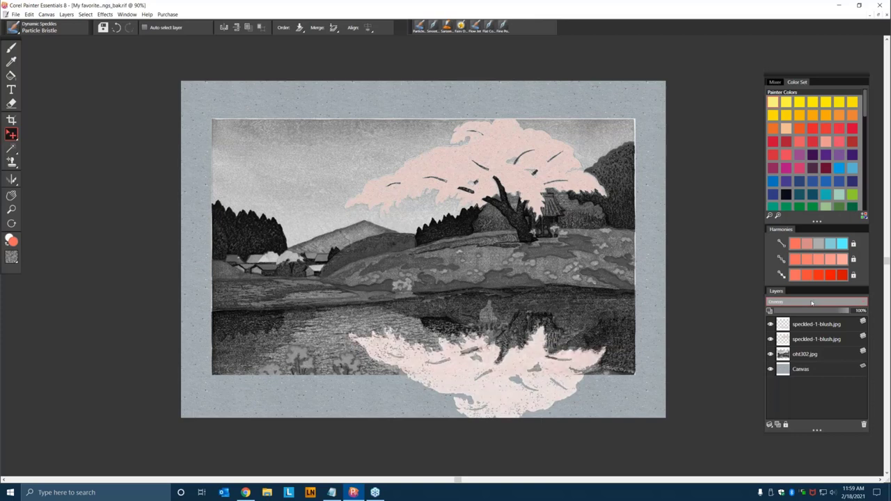
pyautogui.click(842, 311)
pyautogui.moveTo(843, 311); pyautogui.dragTo(830, 314)
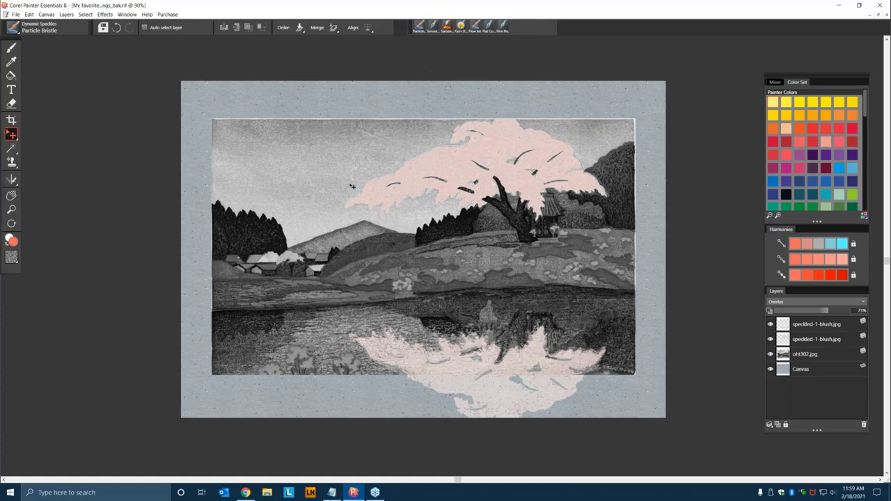
# Select the distant mountain on the oht302.jpg layer with the Magic Wand
pyautogui.click(823, 353)
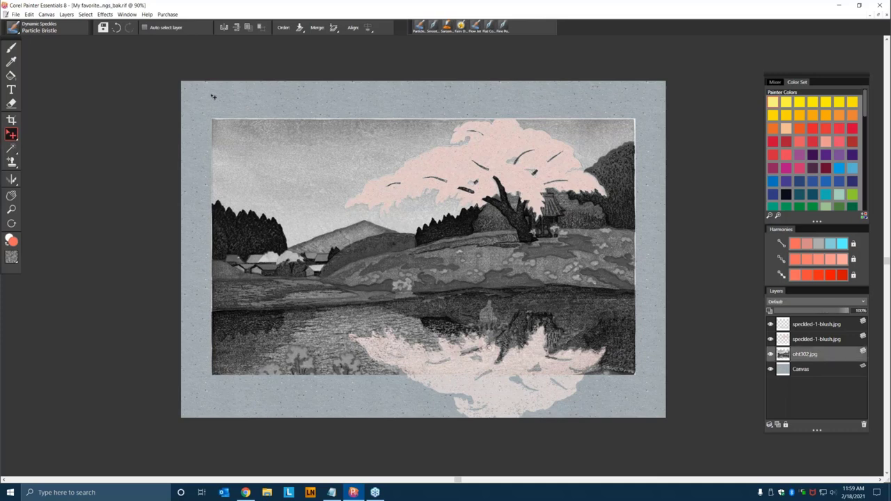
pyautogui.click(11, 148)
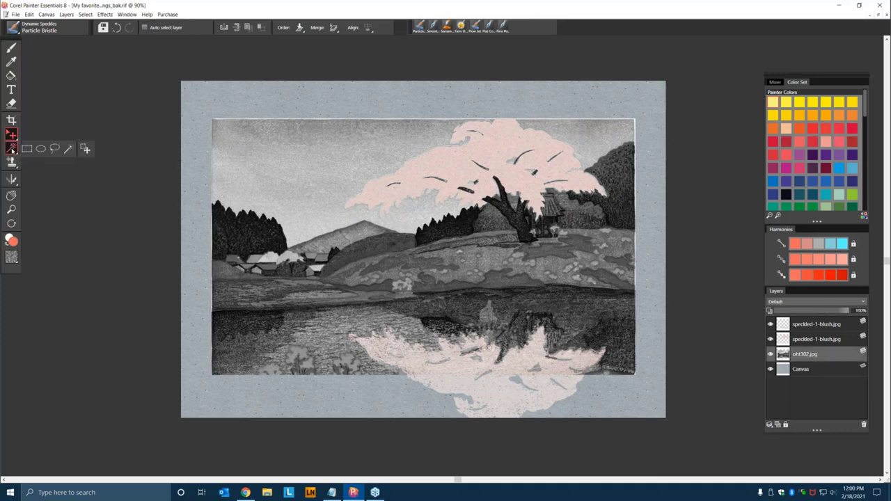
pyautogui.click(342, 240)
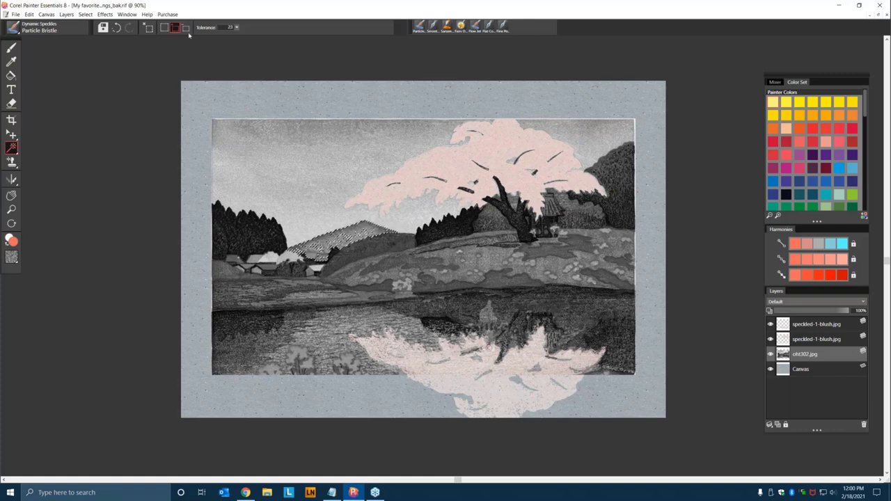
# Choose chroma (10).jpg from the Chroma Colors folder in WORKING COPIES PAPER CRAFT as the image to place
pyautogui.click(15, 15)
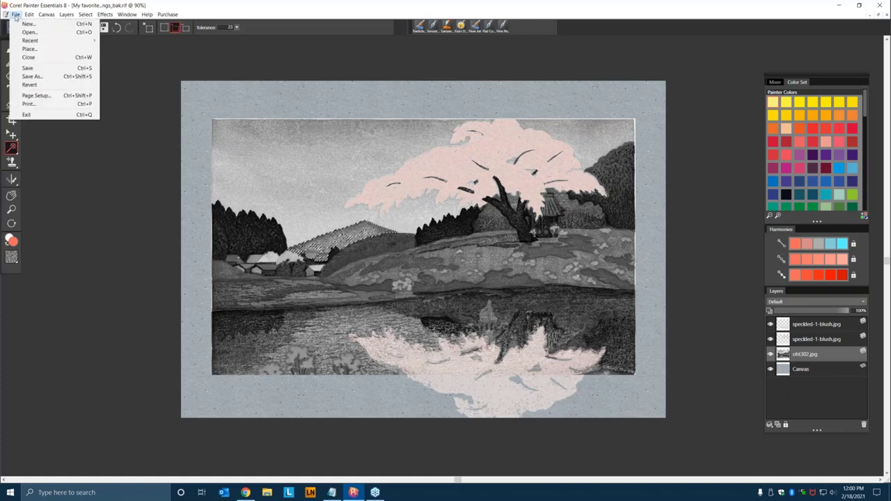
pyautogui.click(26, 49)
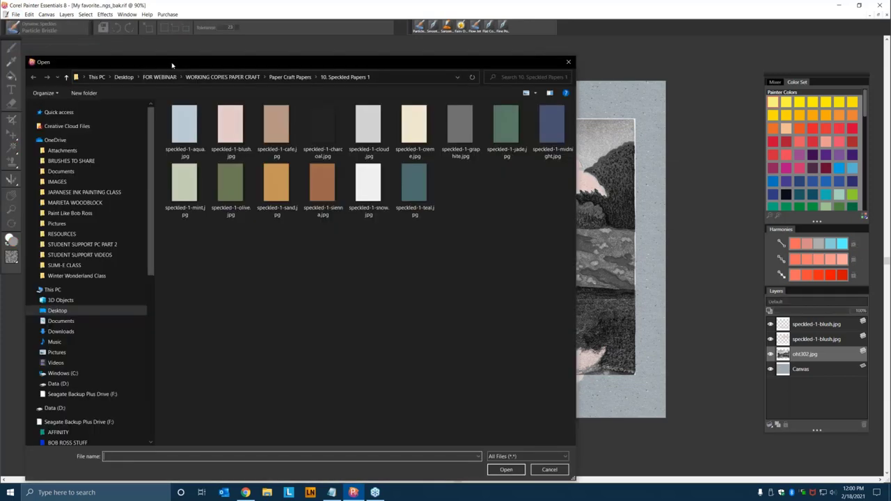
pyautogui.click(66, 77)
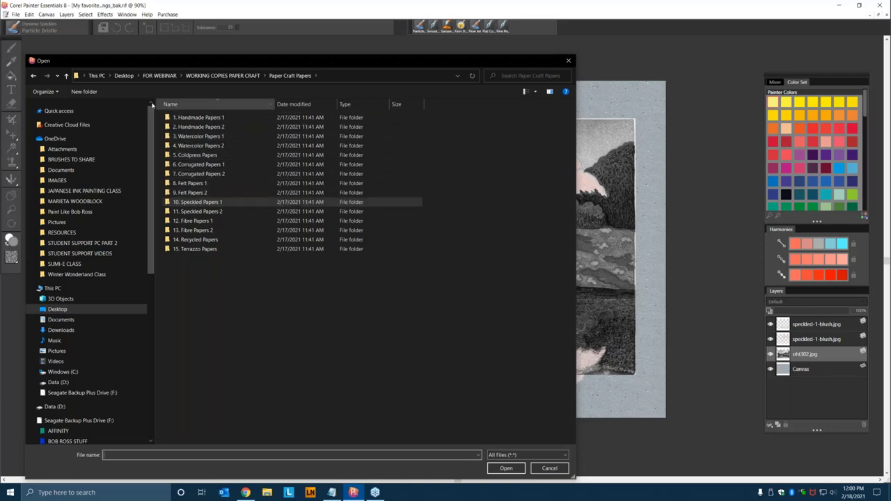
pyautogui.click(66, 75)
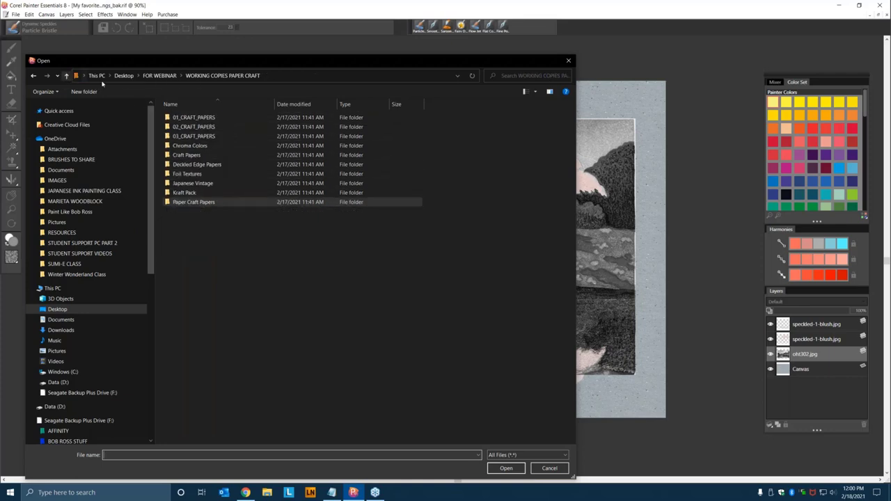
pyautogui.doubleClick(209, 145)
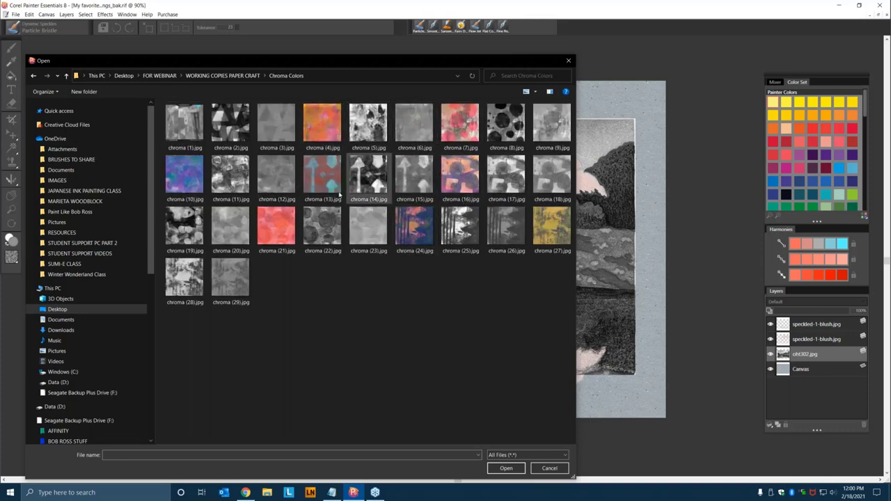
pyautogui.click(200, 173)
pyautogui.click(506, 468)
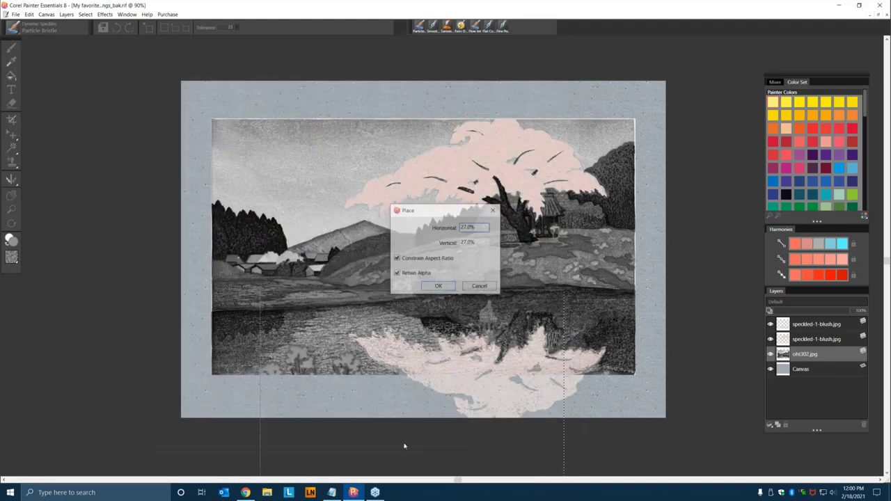
# Place the chroma image at 17% scale over the distant mountain
pyautogui.moveTo(404, 446); pyautogui.dragTo(285, 218)
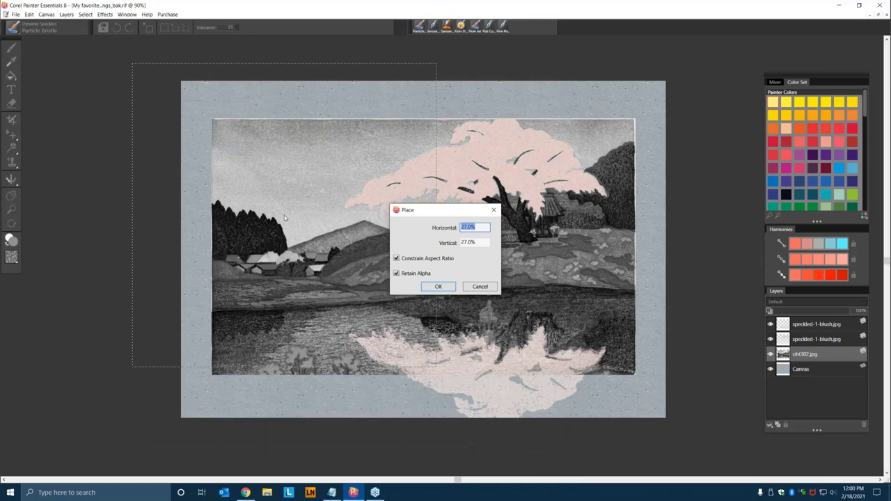
pyautogui.write('17')
pyautogui.press('Return')
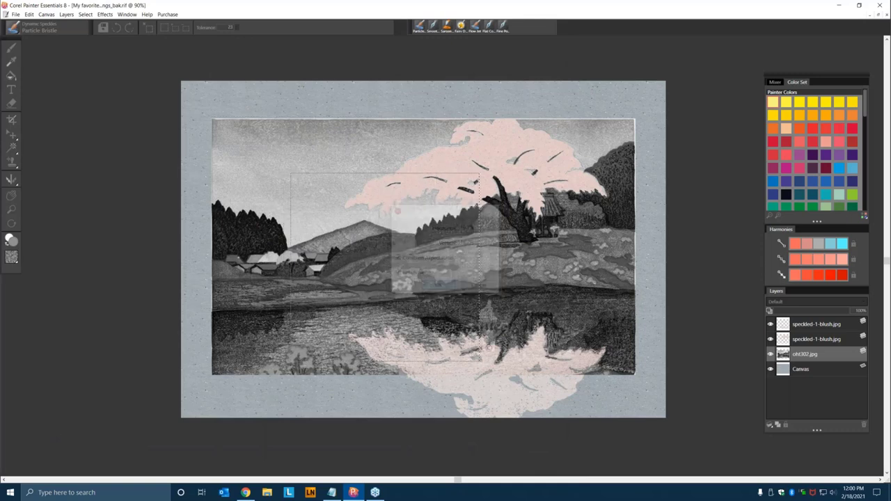
pyautogui.moveTo(388, 250); pyautogui.dragTo(362, 238)
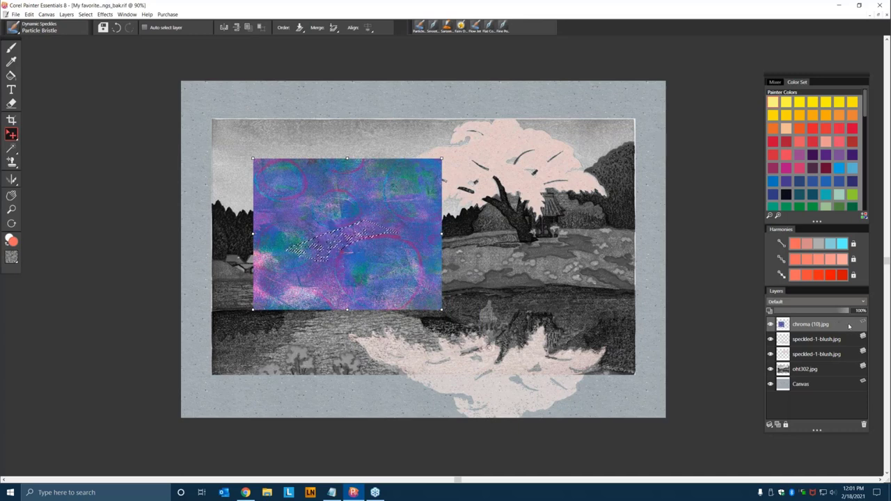
# Convert the chroma (10).jpg layer to a default layer and delete its texture outside the mountain shape
pyautogui.rightClick(849, 326)
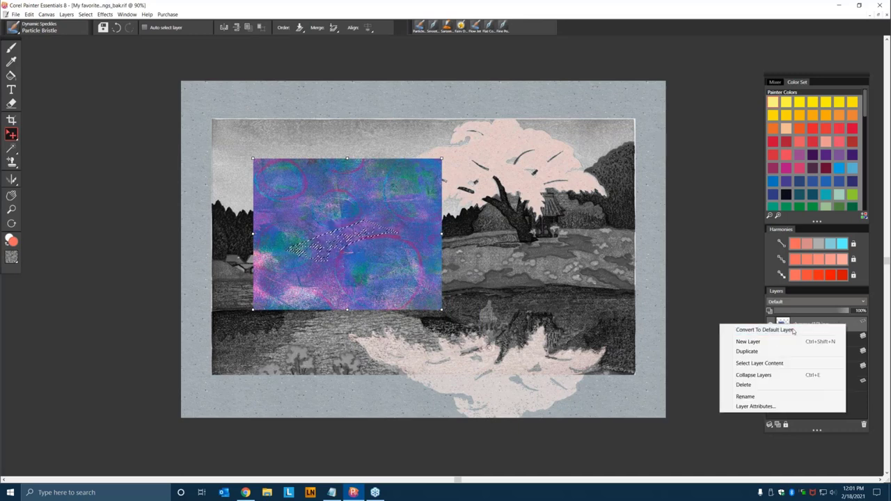
pyautogui.click(794, 330)
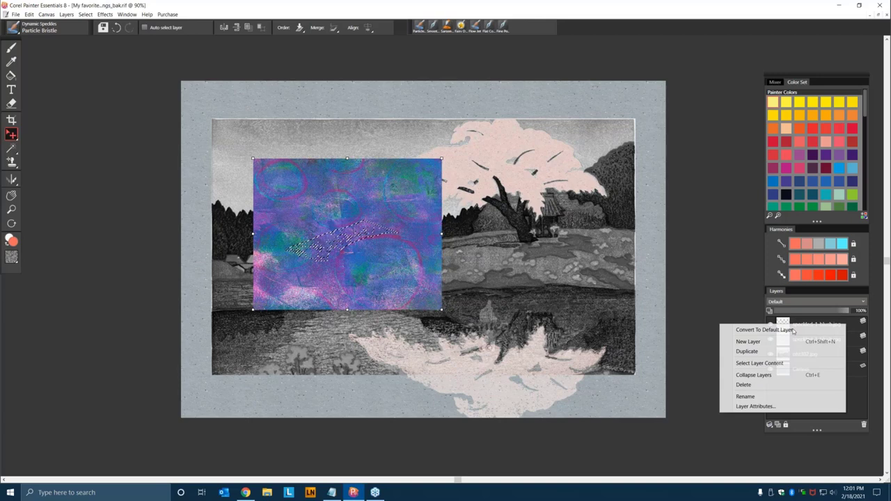
pyautogui.click(821, 340)
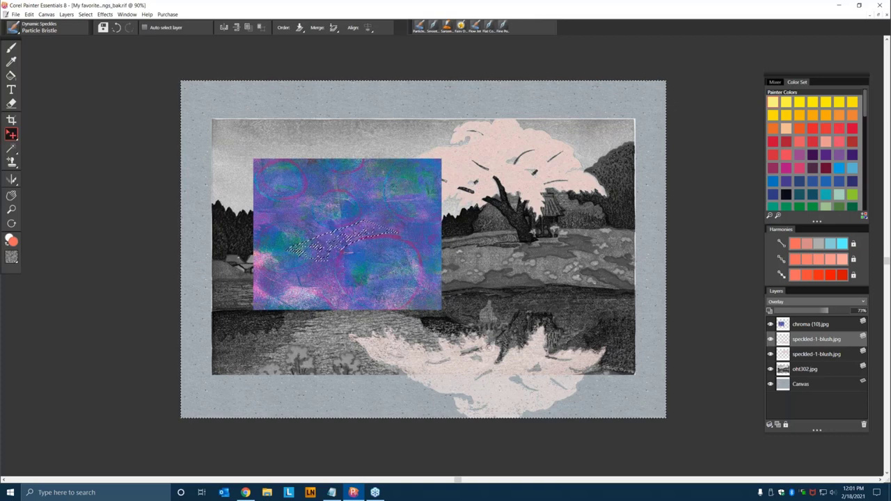
pyautogui.click(827, 326)
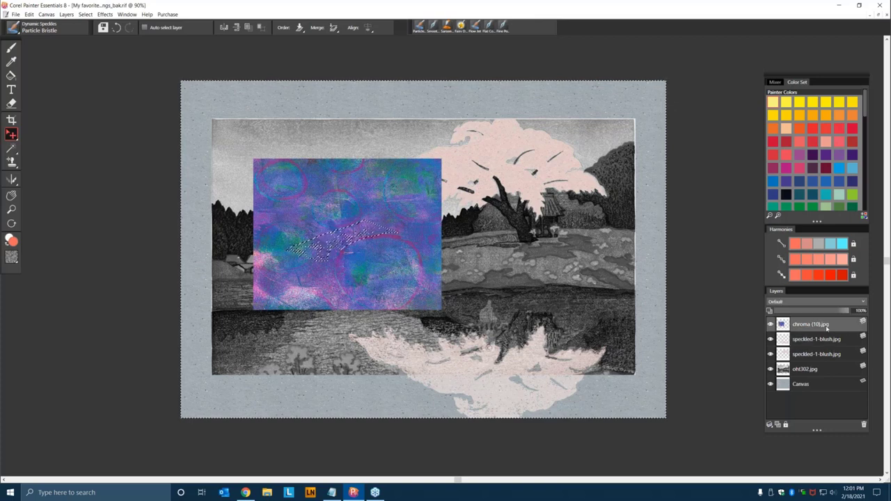
pyautogui.press('Delete')
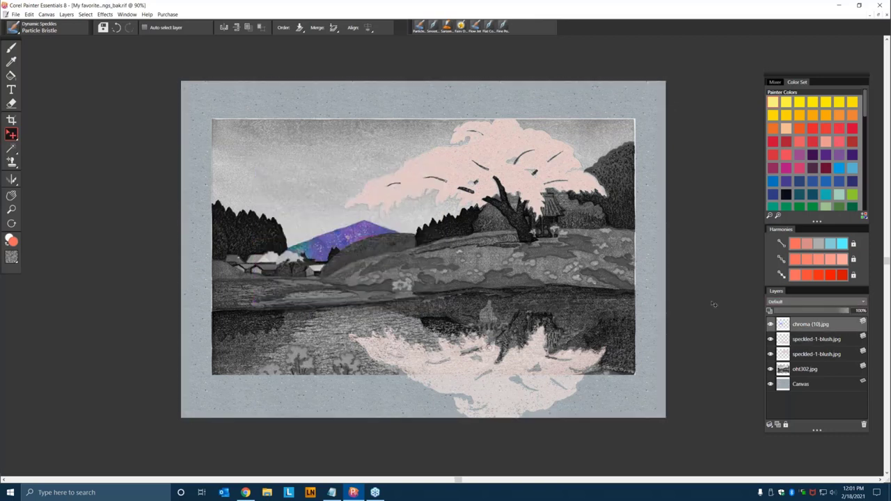
# Add a new layer and set its composite method to Colorize
pyautogui.hotkey('ctrl', '+')
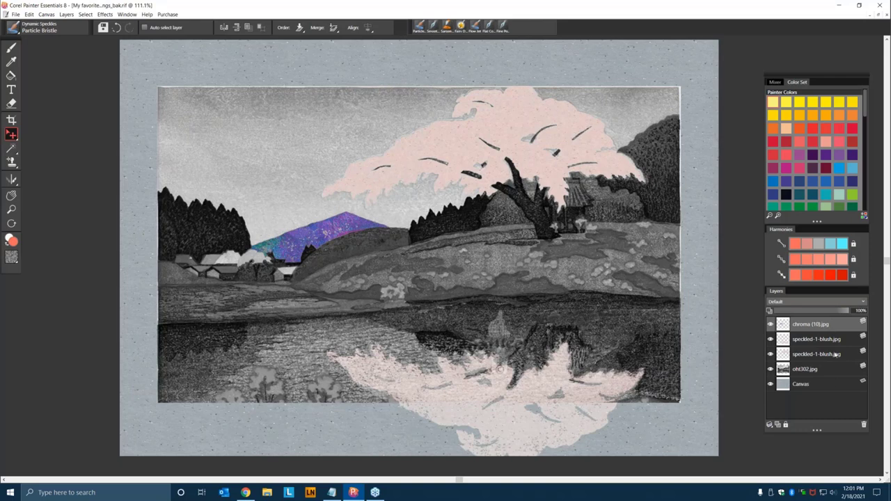
pyautogui.click(778, 424)
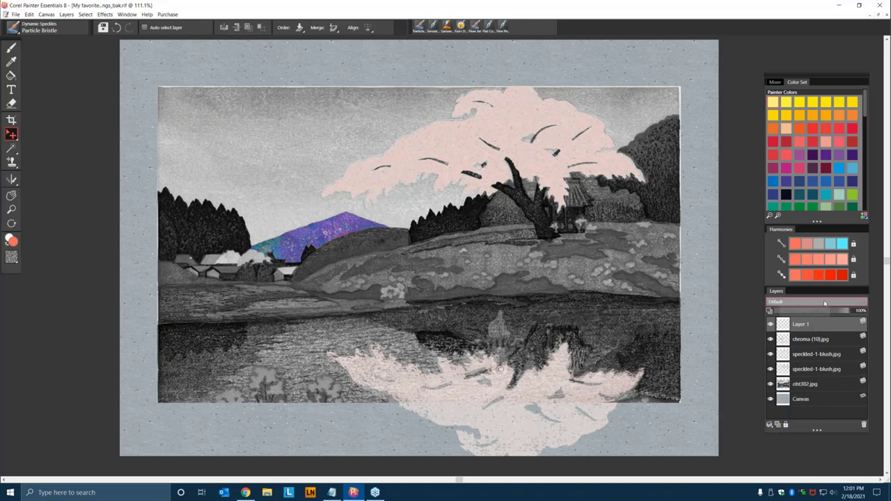
pyautogui.click(824, 303)
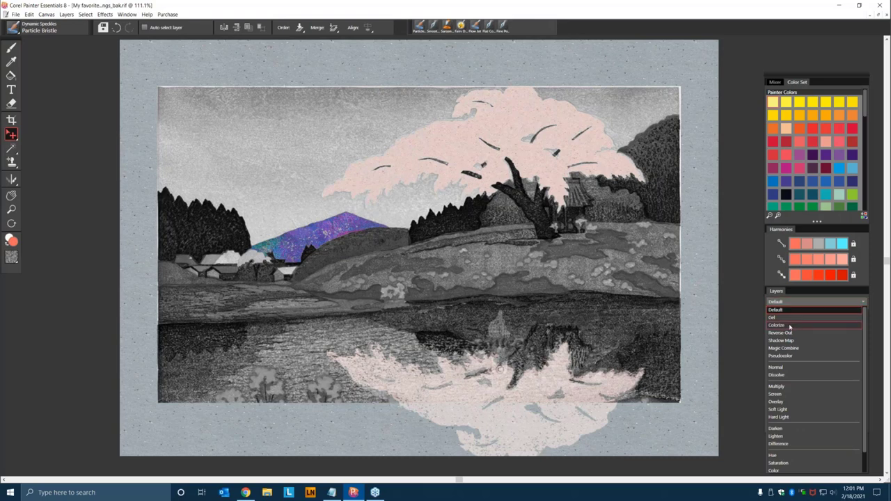
pyautogui.click(790, 325)
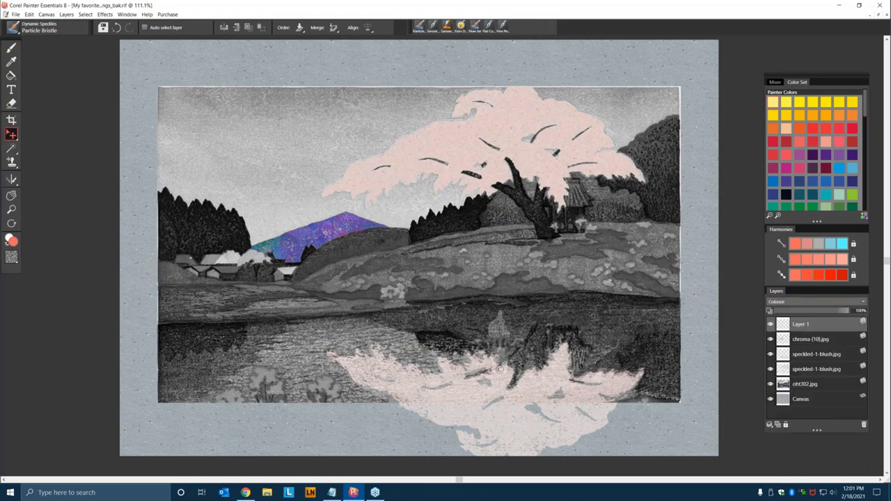
# Choose the Particle Bristle brush, then test and undo a stroke in the sky above the mountain
pyautogui.click(16, 32)
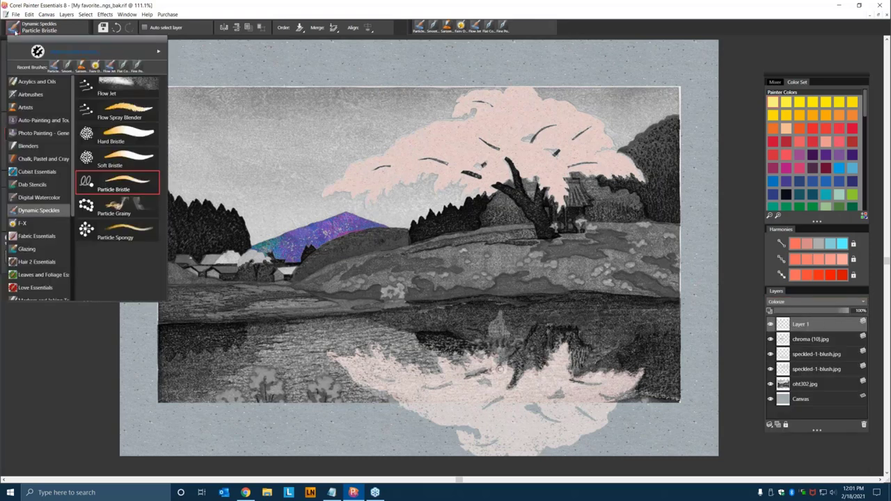
pyautogui.click(420, 26)
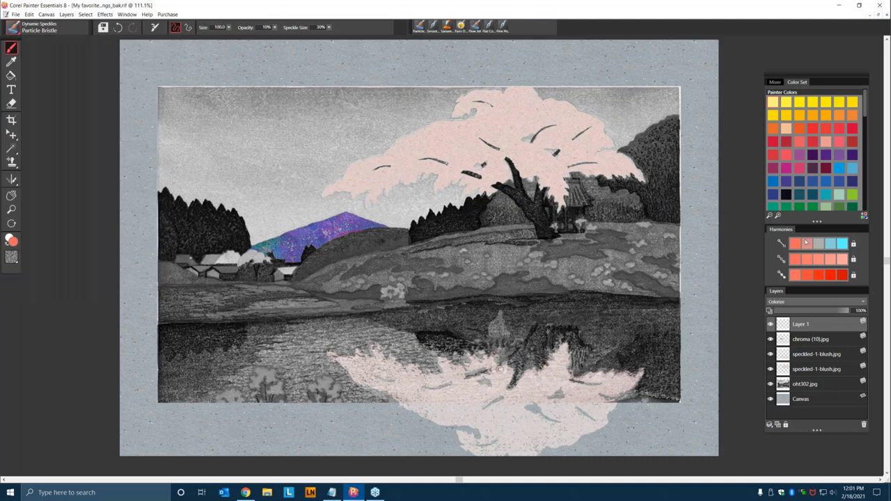
pyautogui.moveTo(303, 195)
pyautogui.mouseDown()
pyautogui.moveTo(293, 218)
pyautogui.moveTo(313, 224)
pyautogui.moveTo(321, 215)
pyautogui.mouseUp()
pyautogui.hotkey('ctrl', 'z')
# Pick a bright blue paint color and move Layer 1 directly above the oht302.jpg layer
pyautogui.click(840, 168)
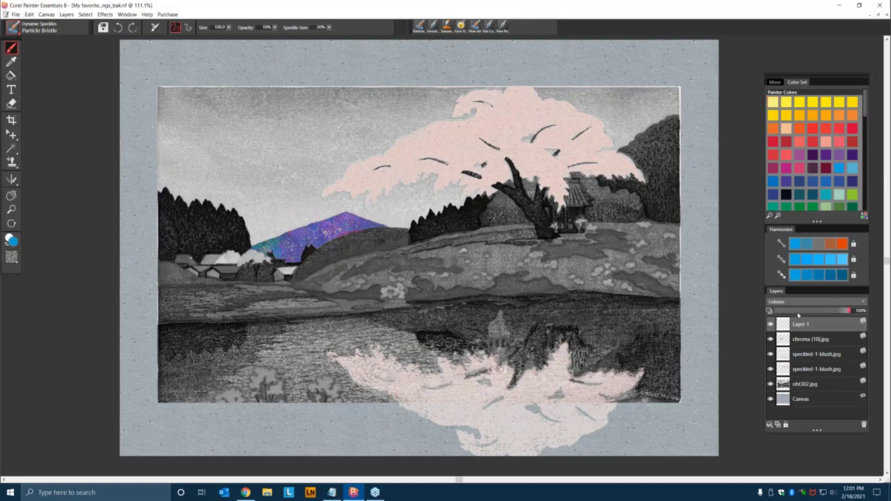
pyautogui.moveTo(838, 327); pyautogui.dragTo(837, 377)
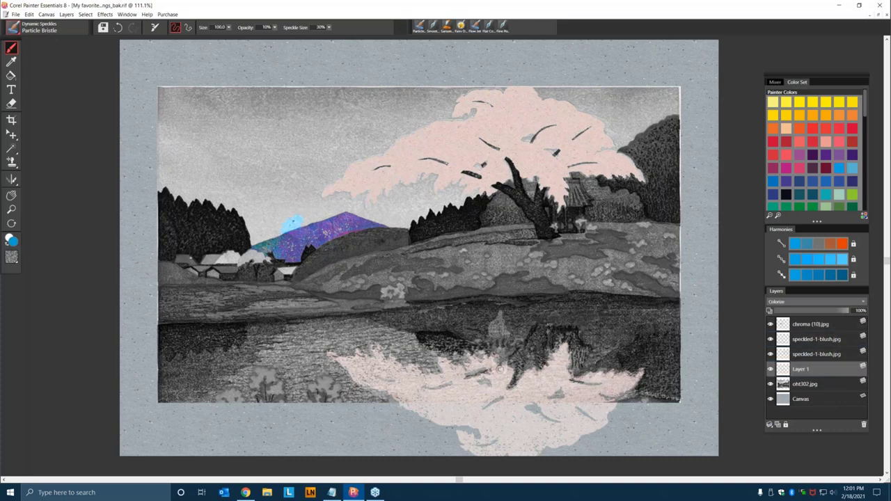